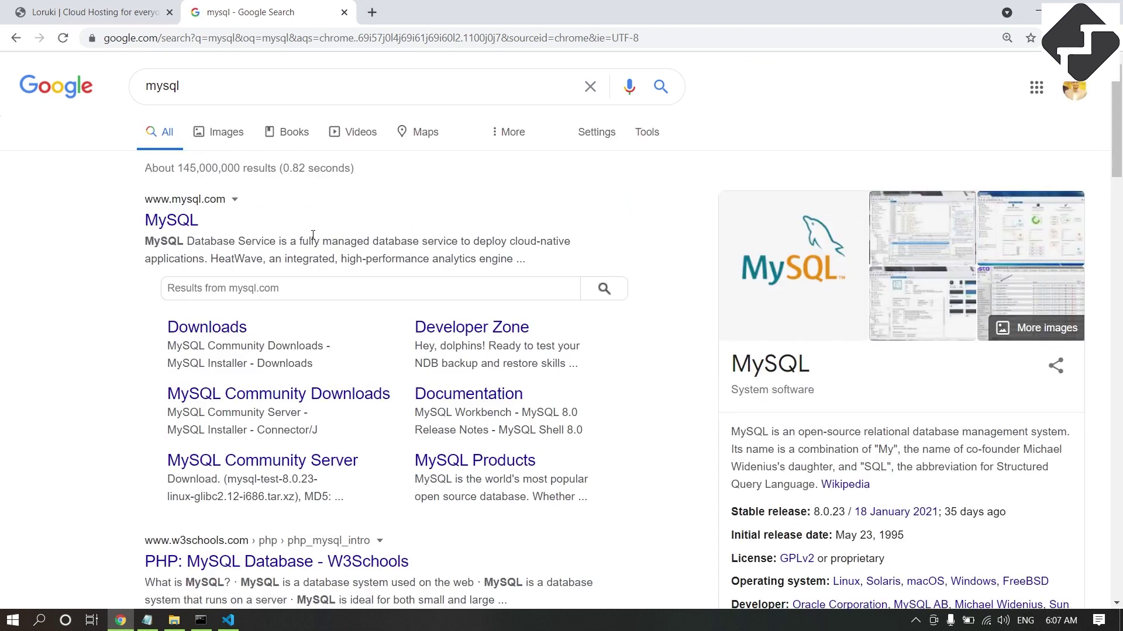
# Open the MySQL Downloads result in a new tab, view it, and return to the search results.
pyautogui.rightClick(229, 338)
pyautogui.click(277, 343)
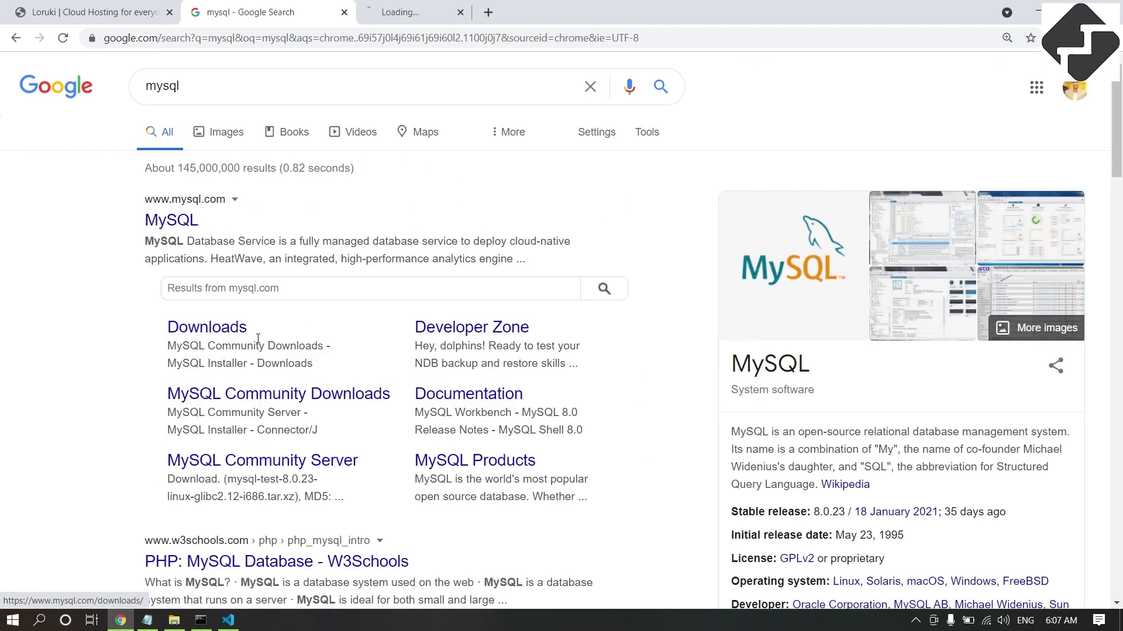
pyautogui.click(451, 12)
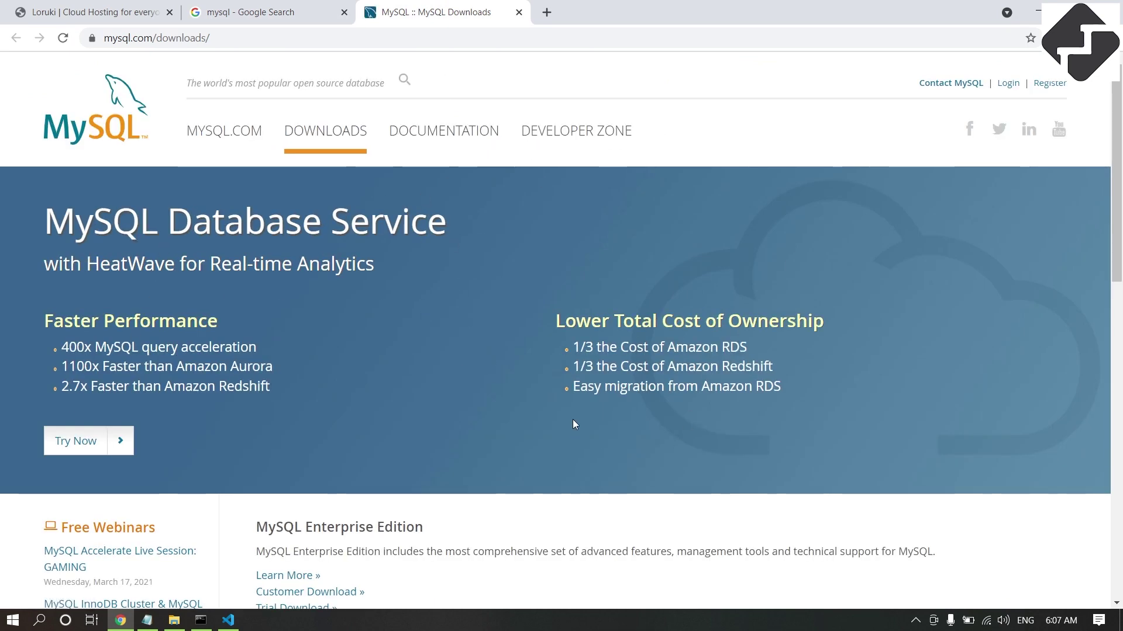
pyautogui.scroll(-5, 630, 312)
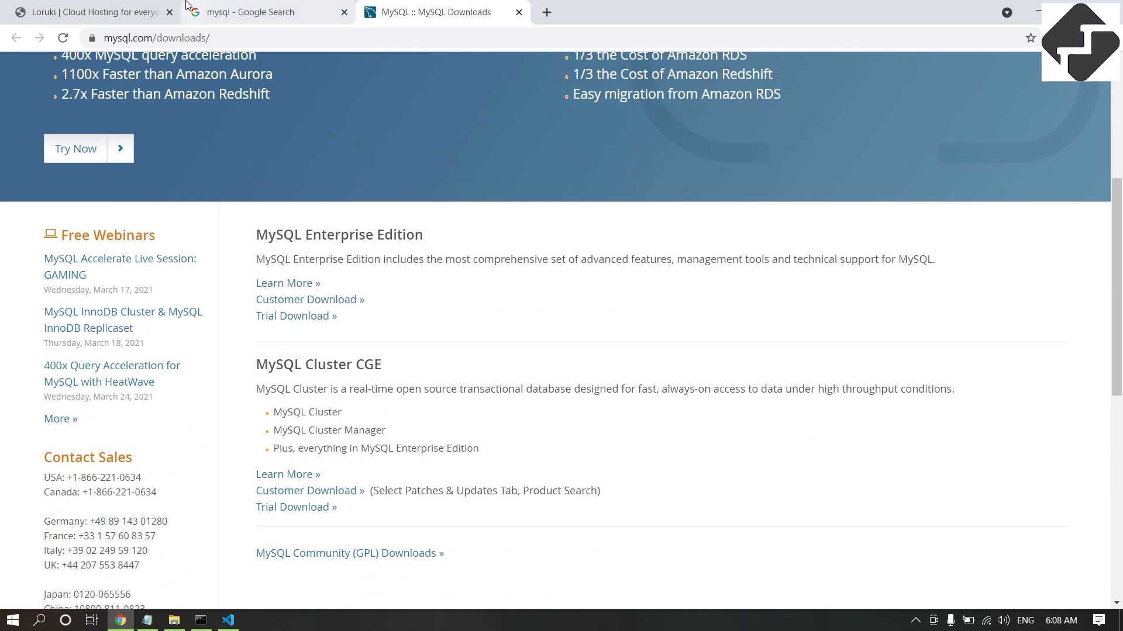
pyautogui.click(231, 12)
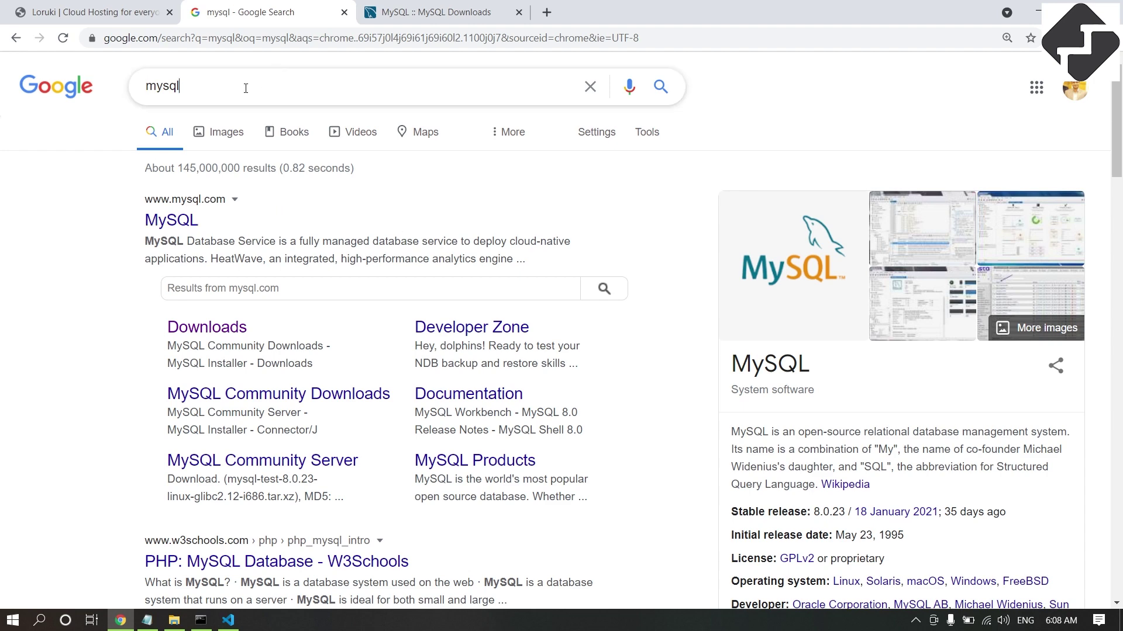
pyautogui.doubleClick(157, 86)
# Search Google for xampp and open the apachefriends.org result in a new tab.
pyautogui.write('xampp')
pyautogui.press('Return')
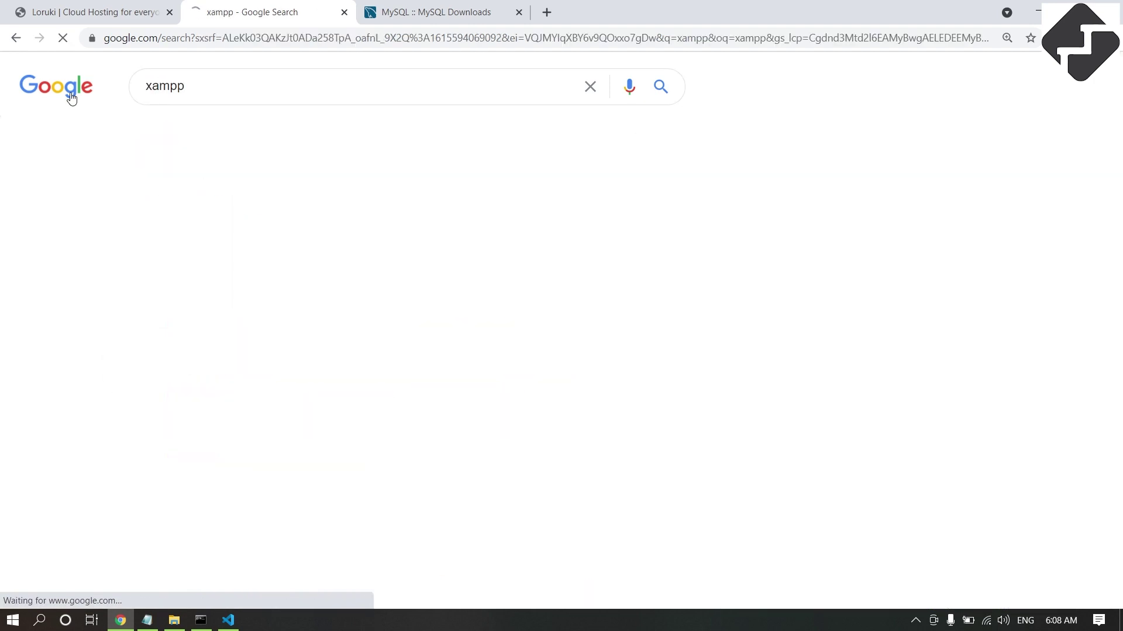
pyautogui.rightClick(220, 220)
pyautogui.click(237, 223)
pyautogui.click(588, 7)
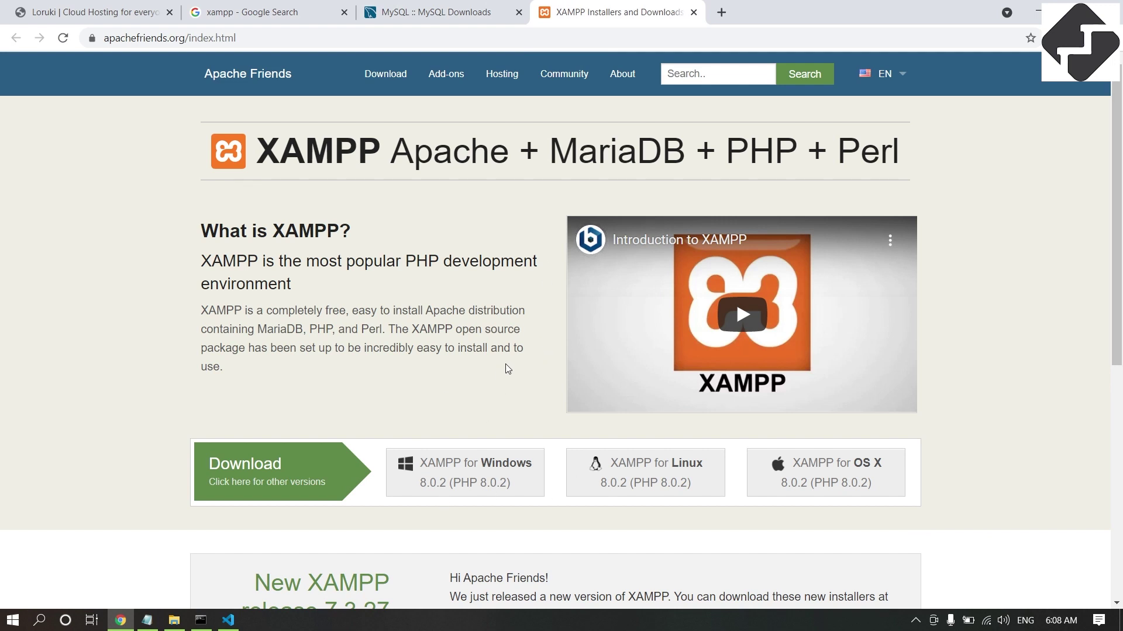
pyautogui.scroll(-1, 525, 330)
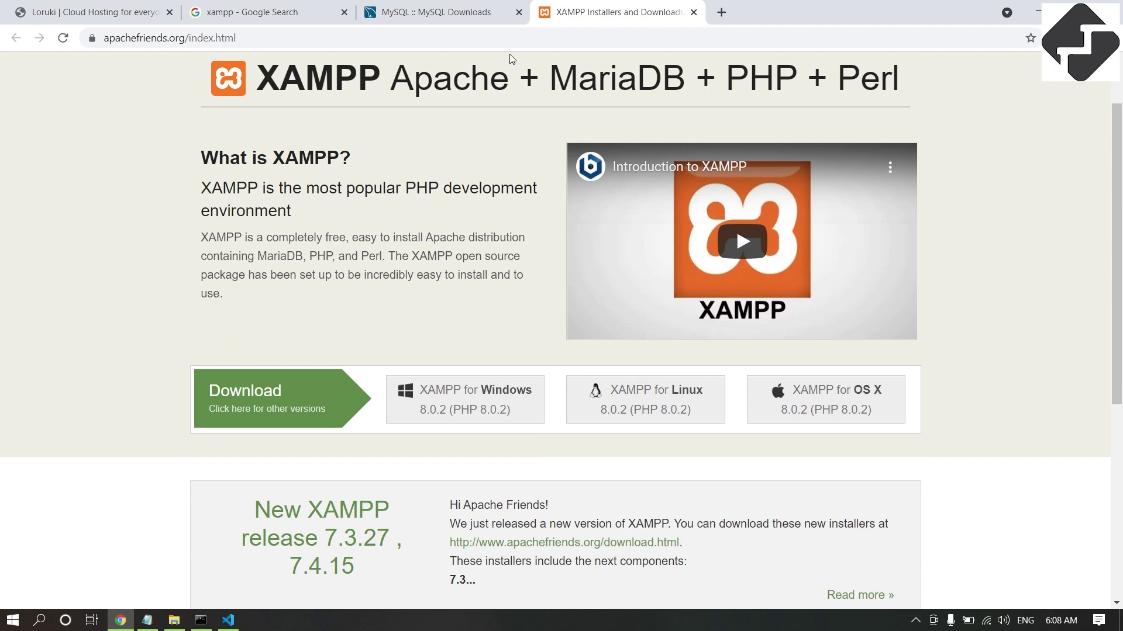
# Return to the Google tab and search for mysql workbench.
pyautogui.click(485, 15)
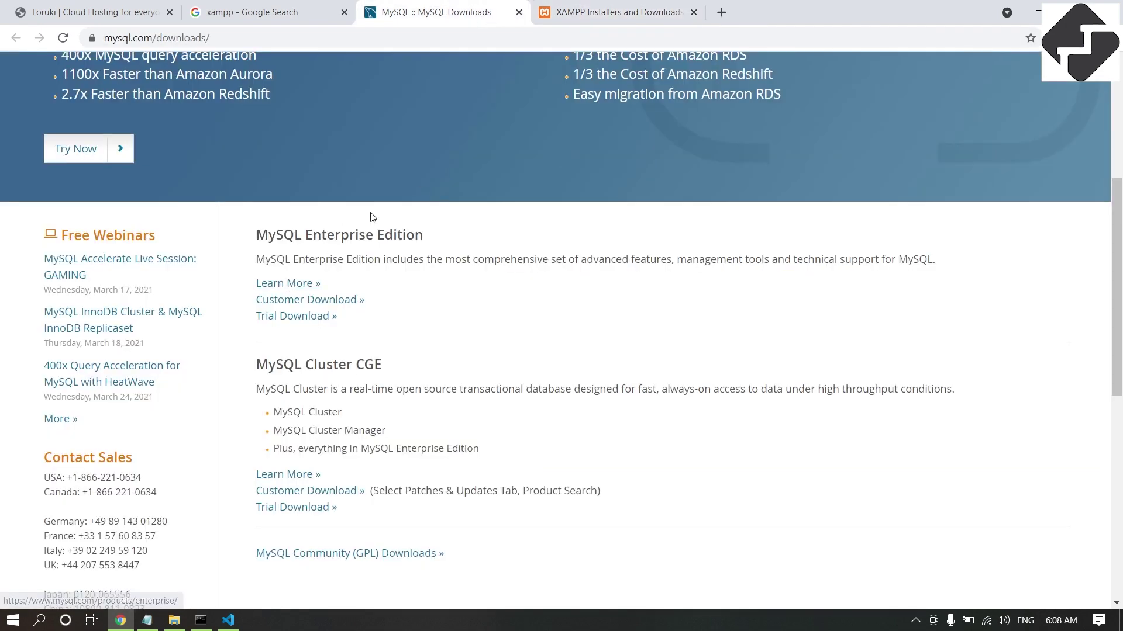
pyautogui.click(329, 7)
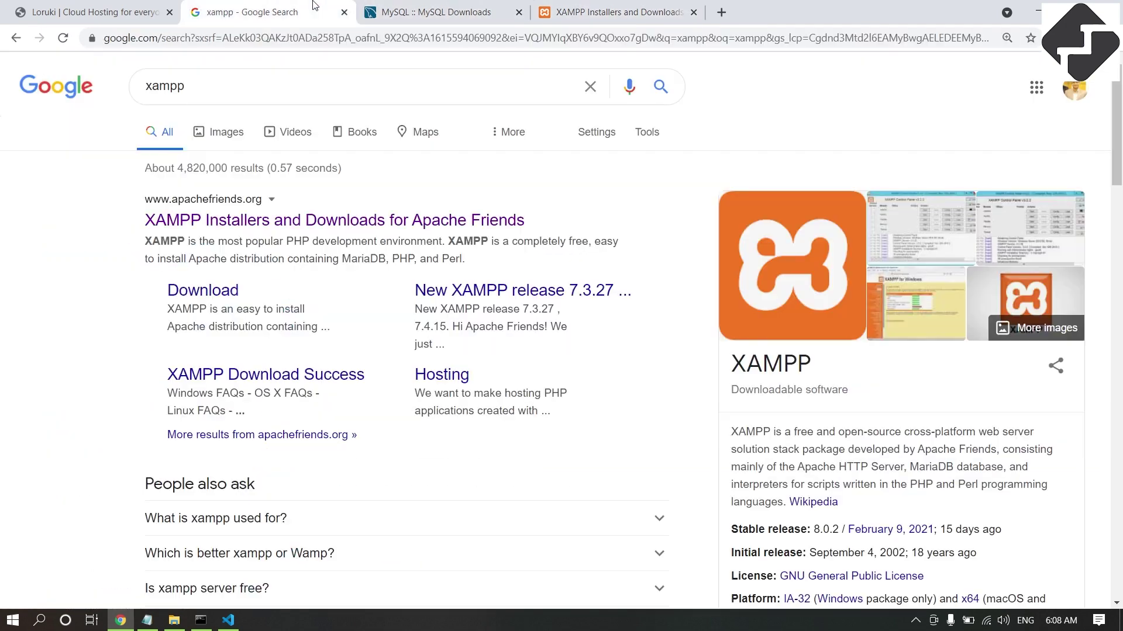
pyautogui.doubleClick(186, 88)
pyautogui.write('wo')
pyautogui.press('BackSpace')
pyautogui.press('BackSpace')
pyautogui.write('mysql work')
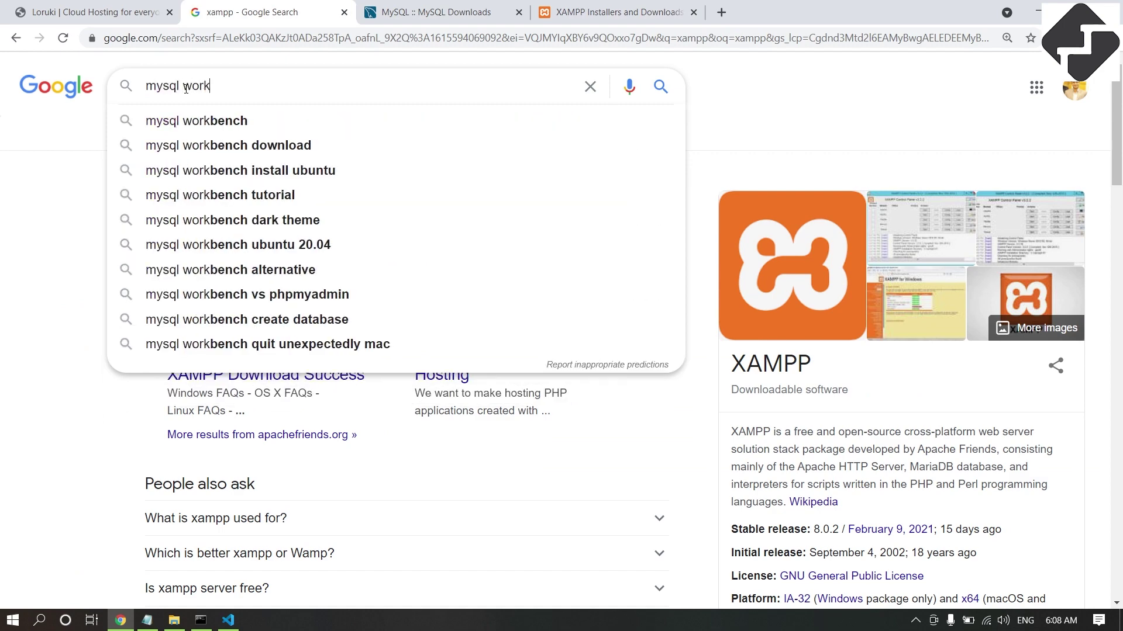
pyautogui.press('Down')
pyautogui.press('Return')
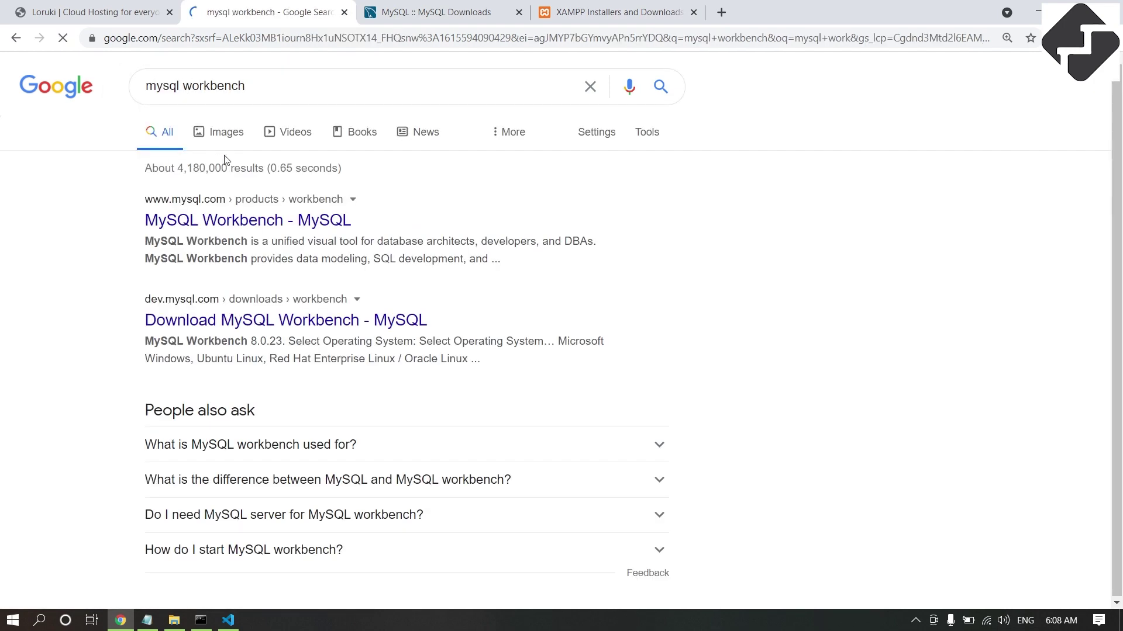
# View the MySQL Workbench product page and its Windows screenshot, then switch to the XAMPP tab.
pyautogui.click(233, 227)
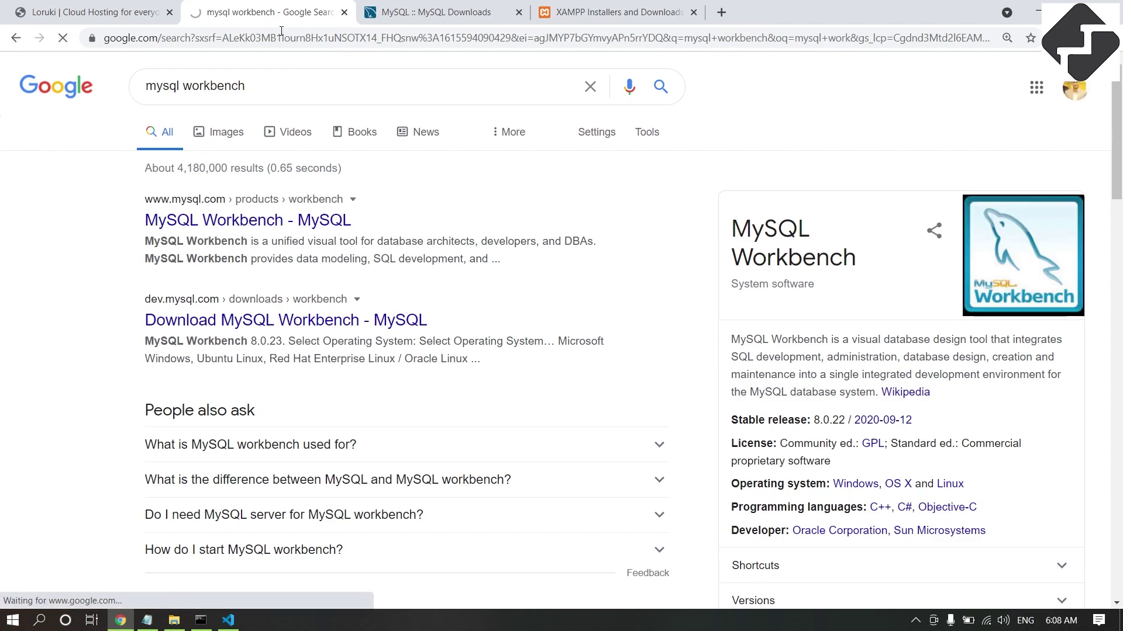
pyautogui.scroll(-12, 466, 318)
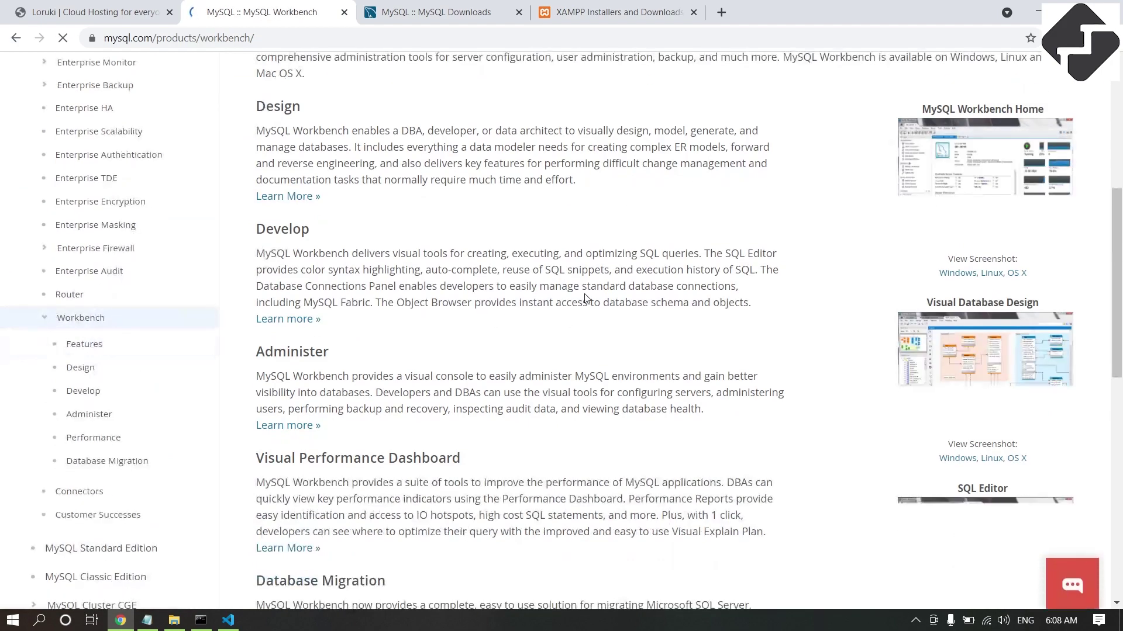
pyautogui.scroll(15, 590, 299)
pyautogui.scroll(-3, 735, 416)
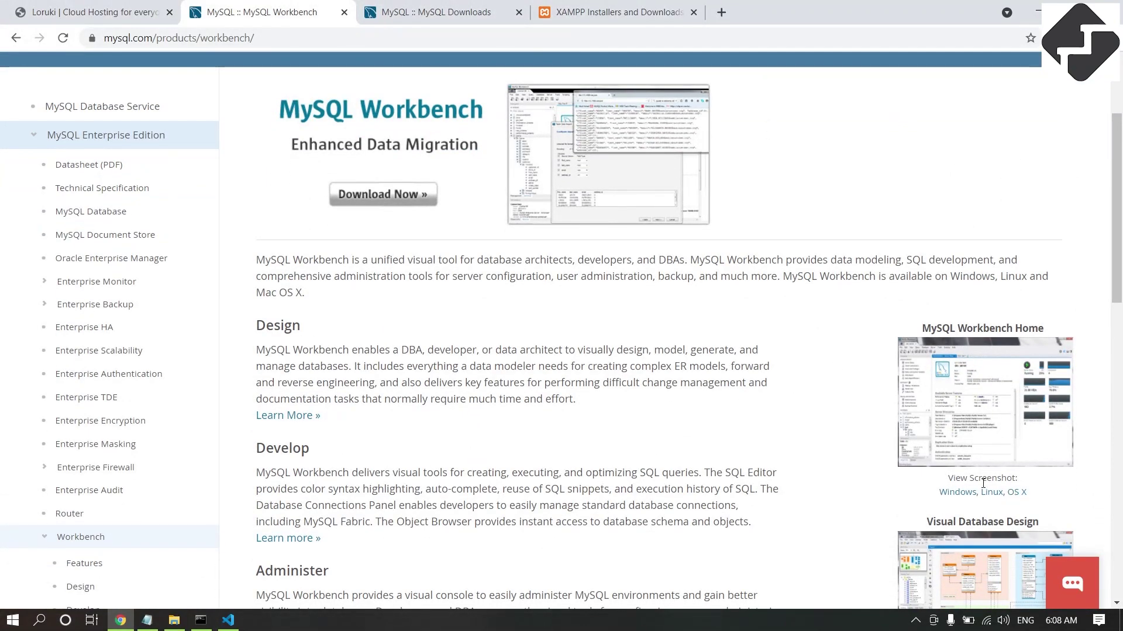
pyautogui.click(957, 493)
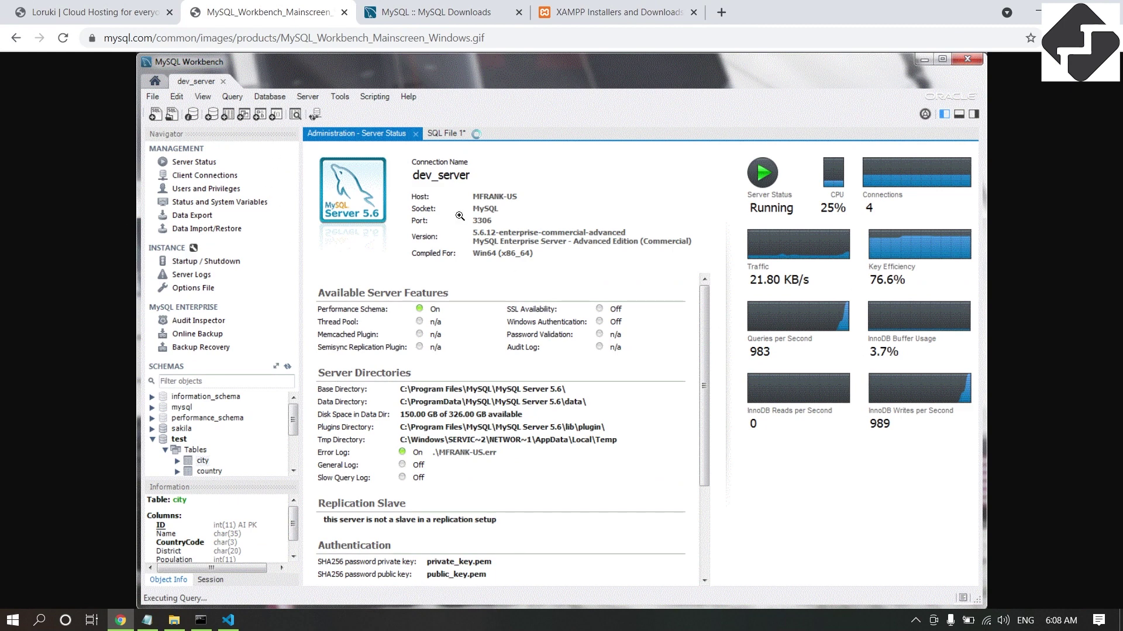
pyautogui.click(568, 13)
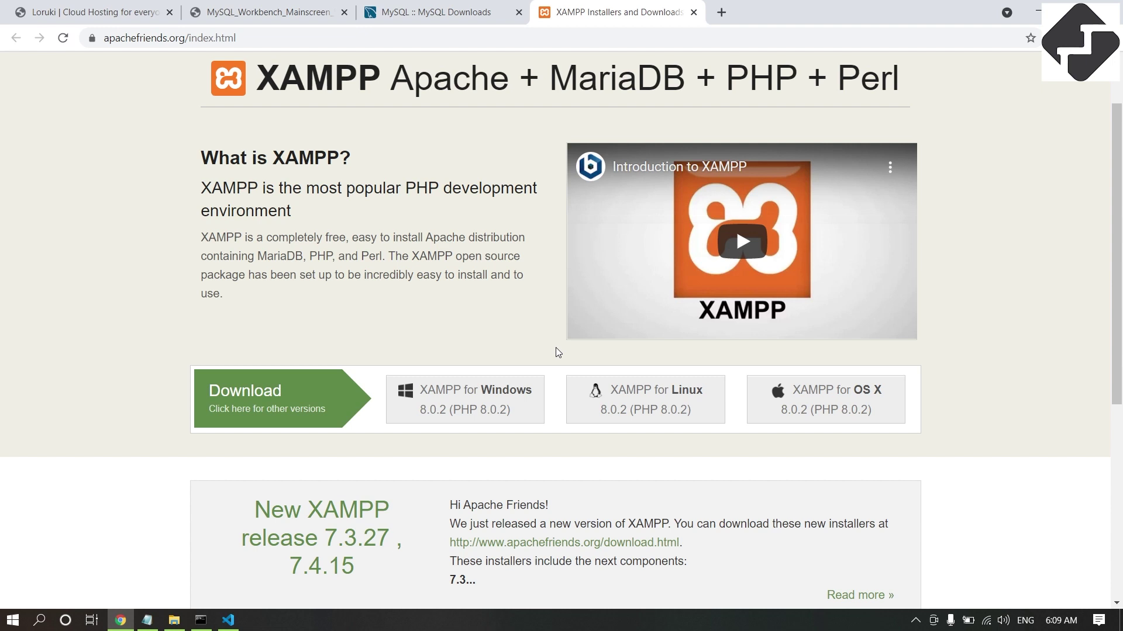
# Download the XAMPP for Windows installer and minimise Chrome.
pyautogui.scroll(-1, 496, 437)
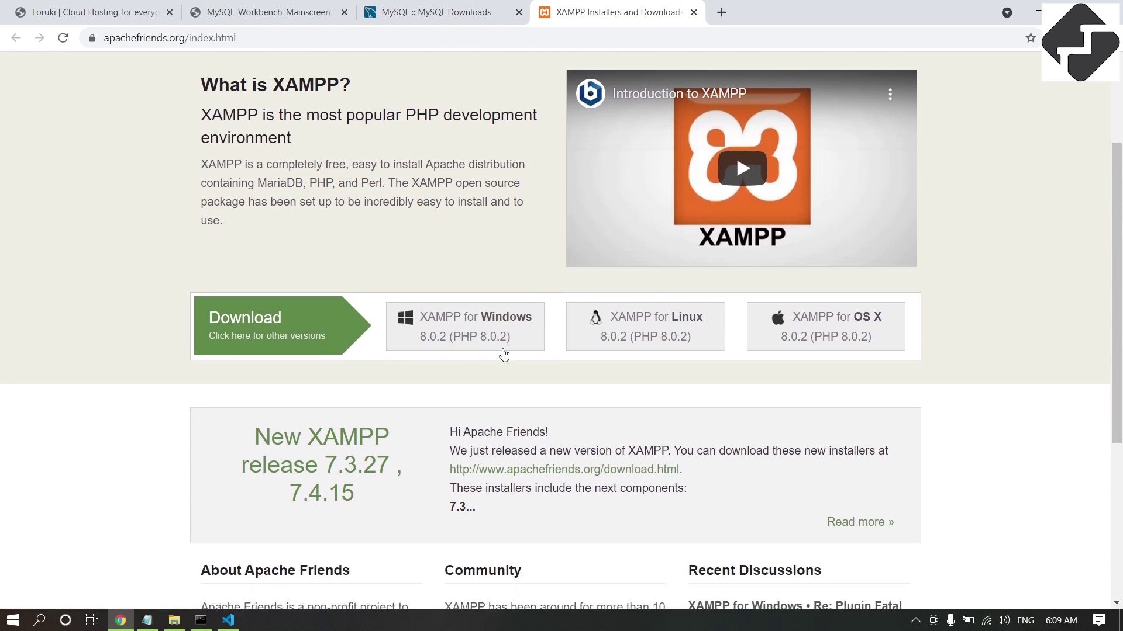
pyautogui.click(475, 335)
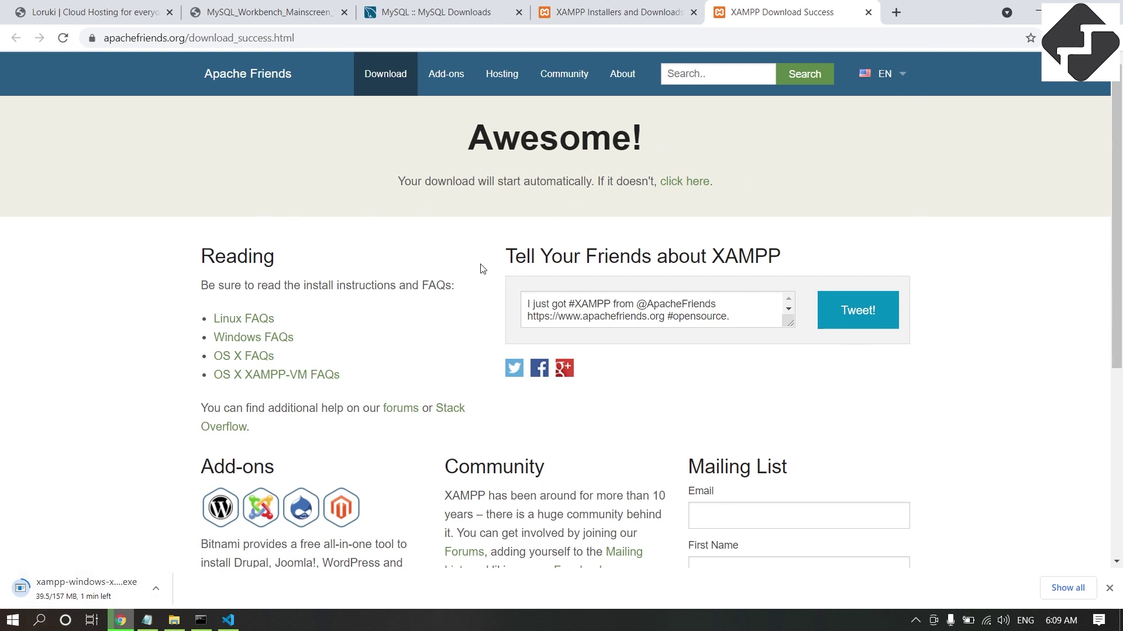
pyautogui.click(1032, 6)
# Minimise the console and File Explorer and open the XAMPP Control Panel from E:\xampp.
pyautogui.click(1031, 8)
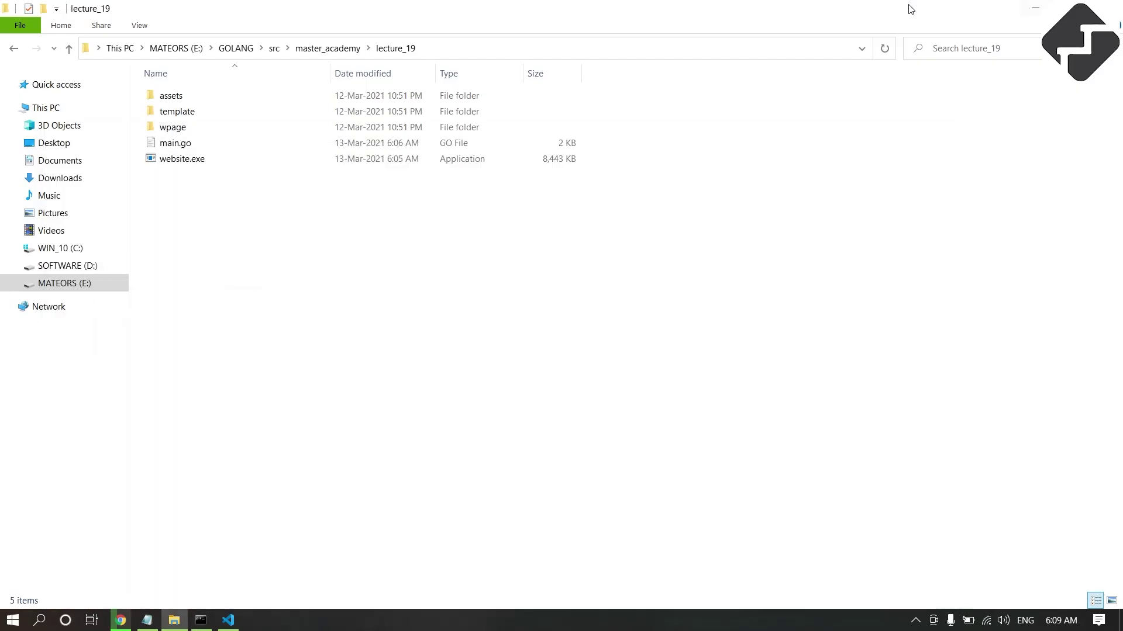
pyautogui.click(1035, 5)
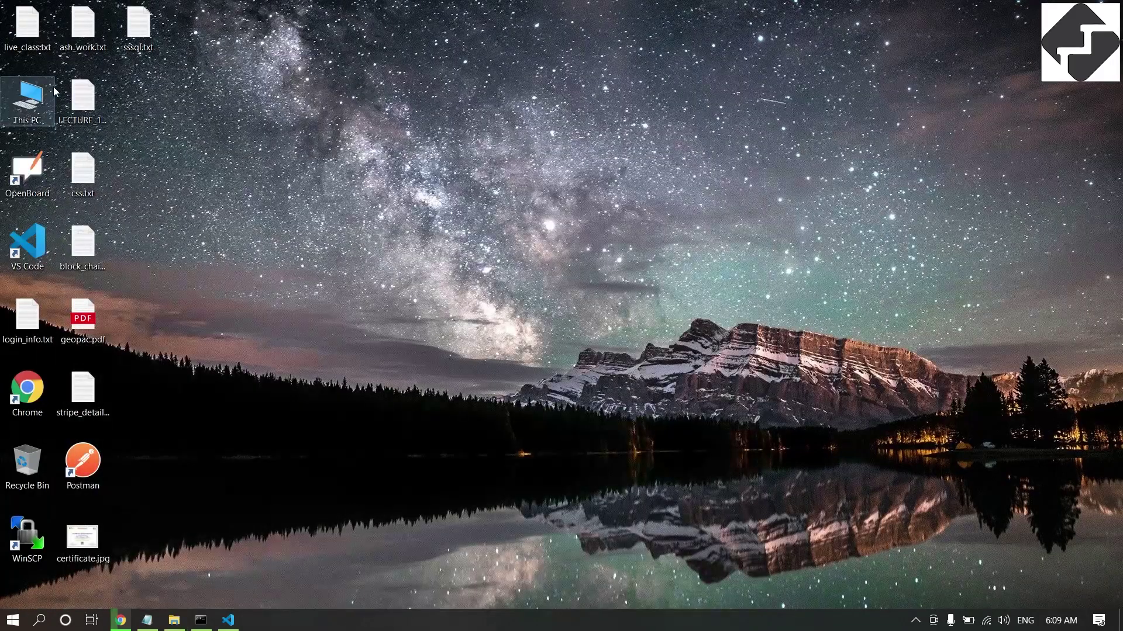
pyautogui.doubleClick(26, 94)
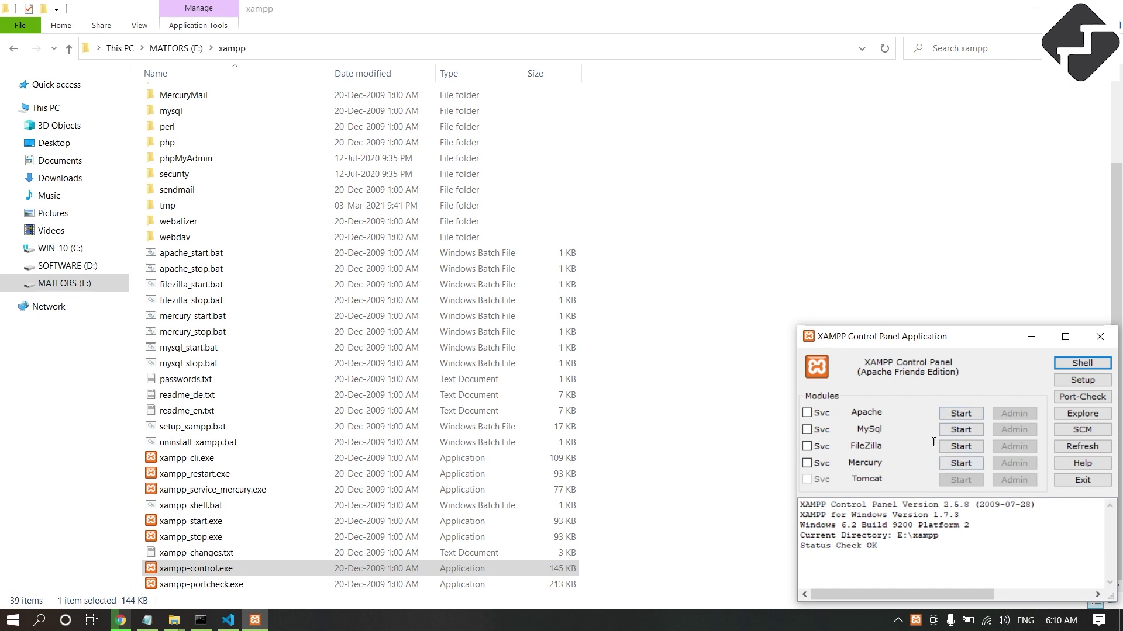
# Start Apache and MySql, then bring Chrome back to the front.
pyautogui.click(970, 419)
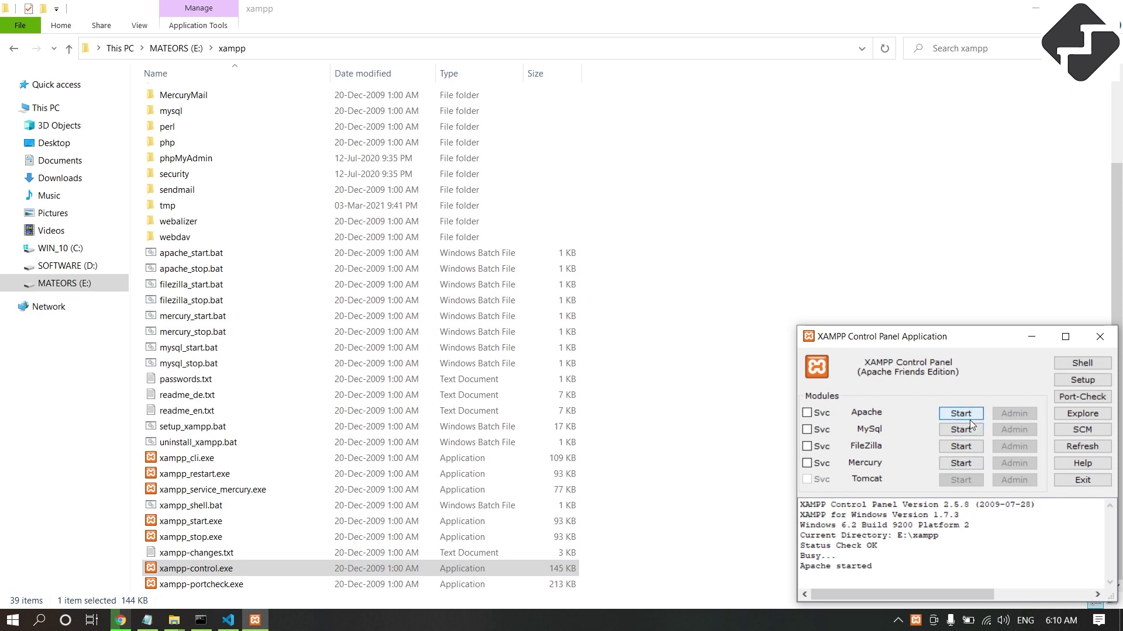
pyautogui.click(968, 433)
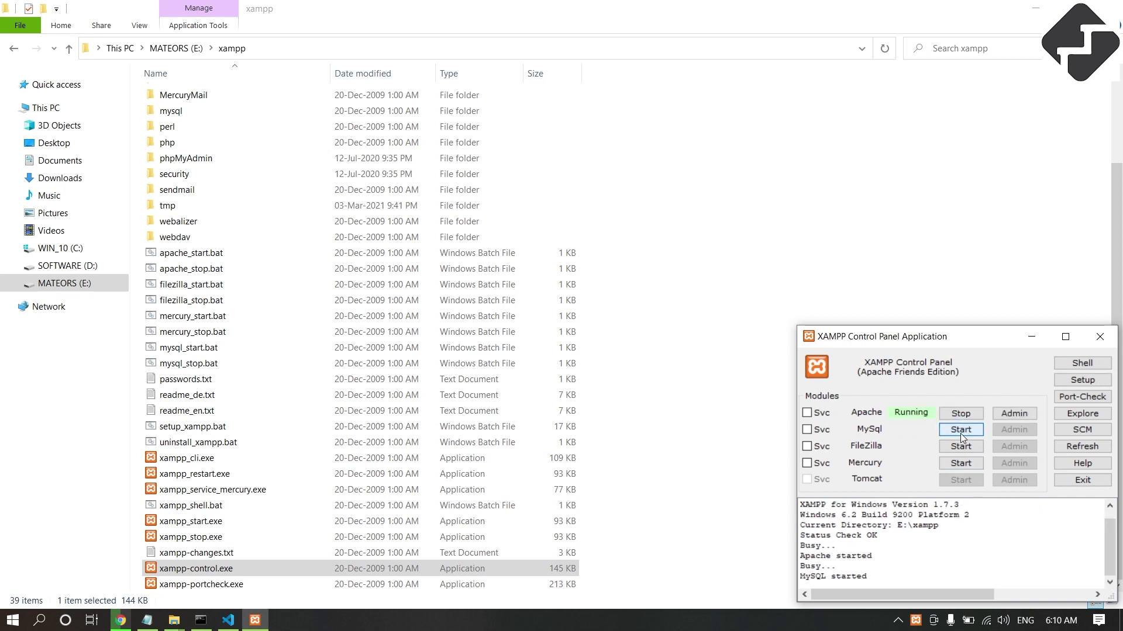
pyautogui.click(120, 619)
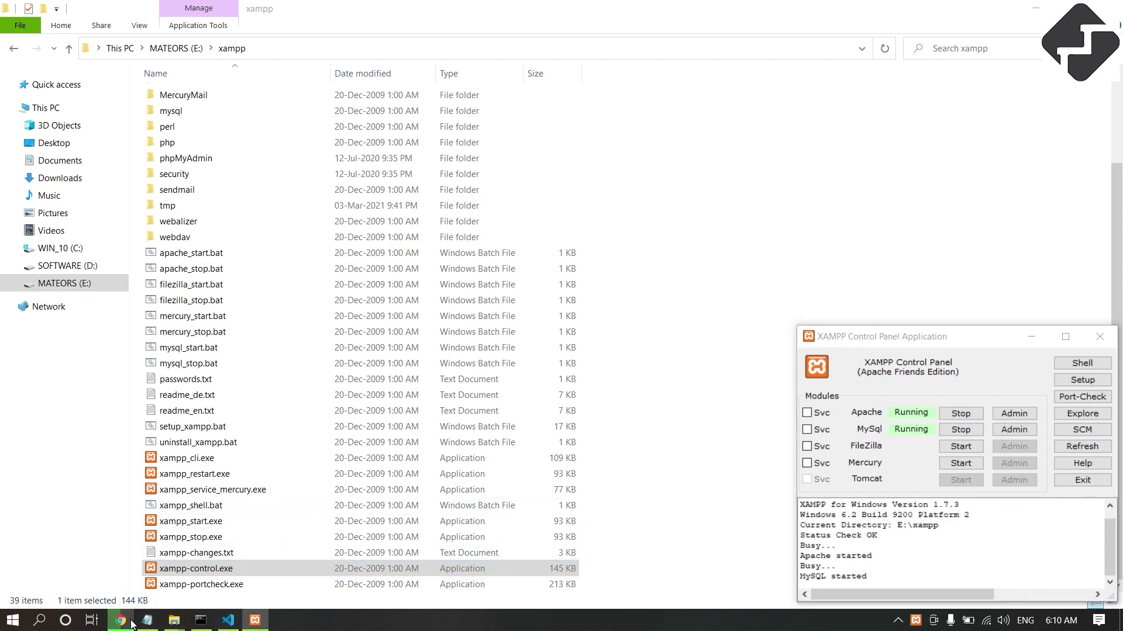
# Go to localhost/phpmyadmin in a new tab.
pyautogui.click(894, 18)
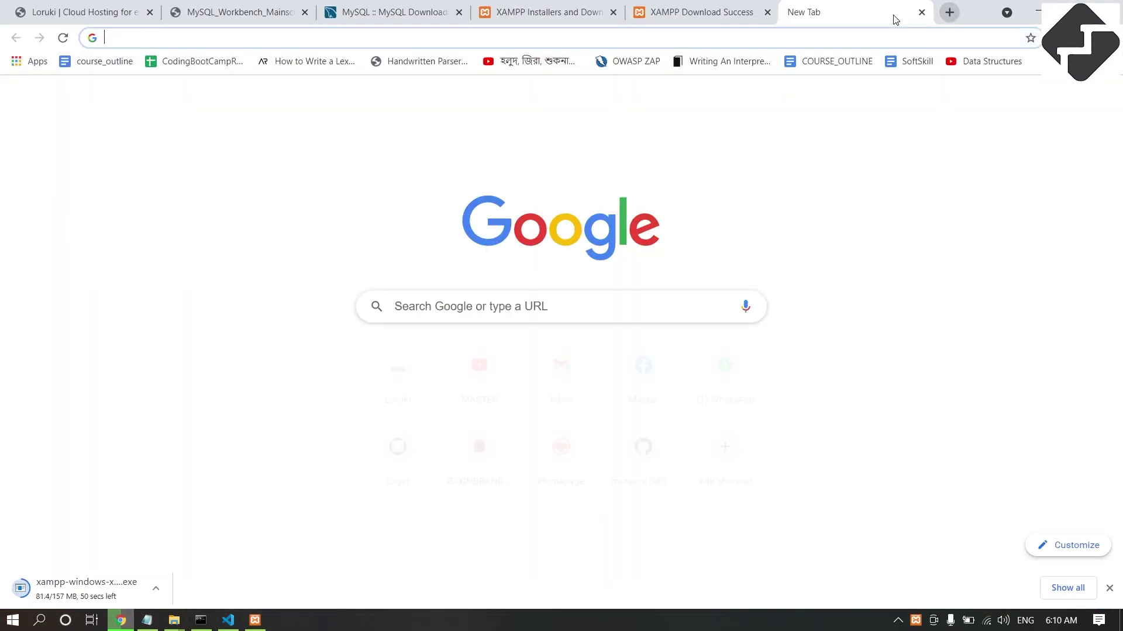
pyautogui.write('localhost:8')
pyautogui.press('BackSpace')
pyautogui.press('BackSpace')
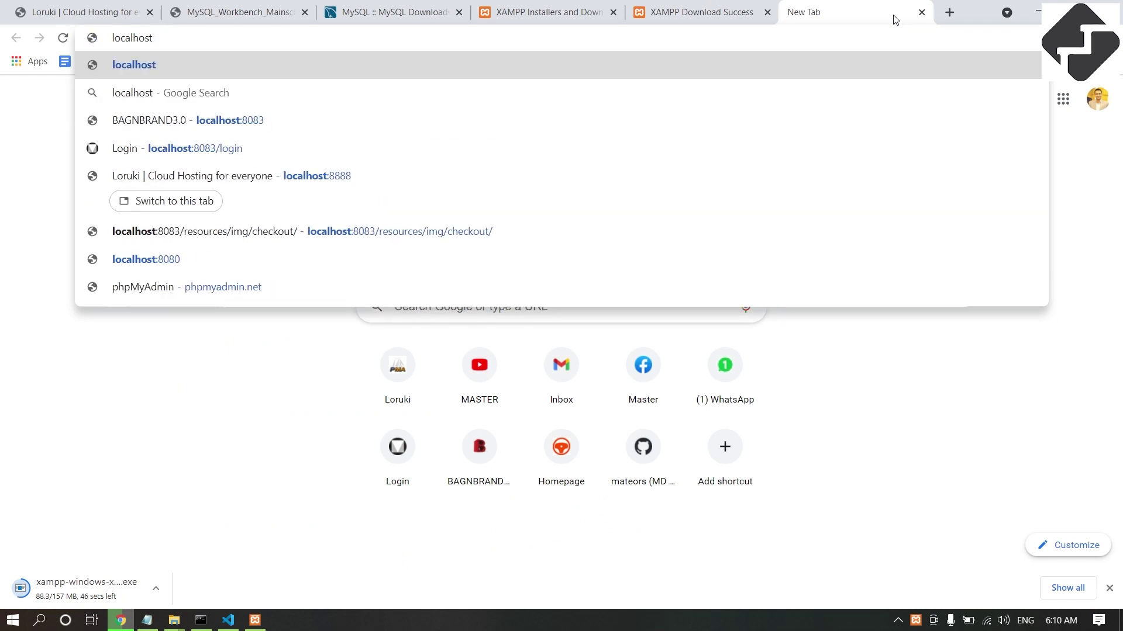
pyautogui.write('/ph')
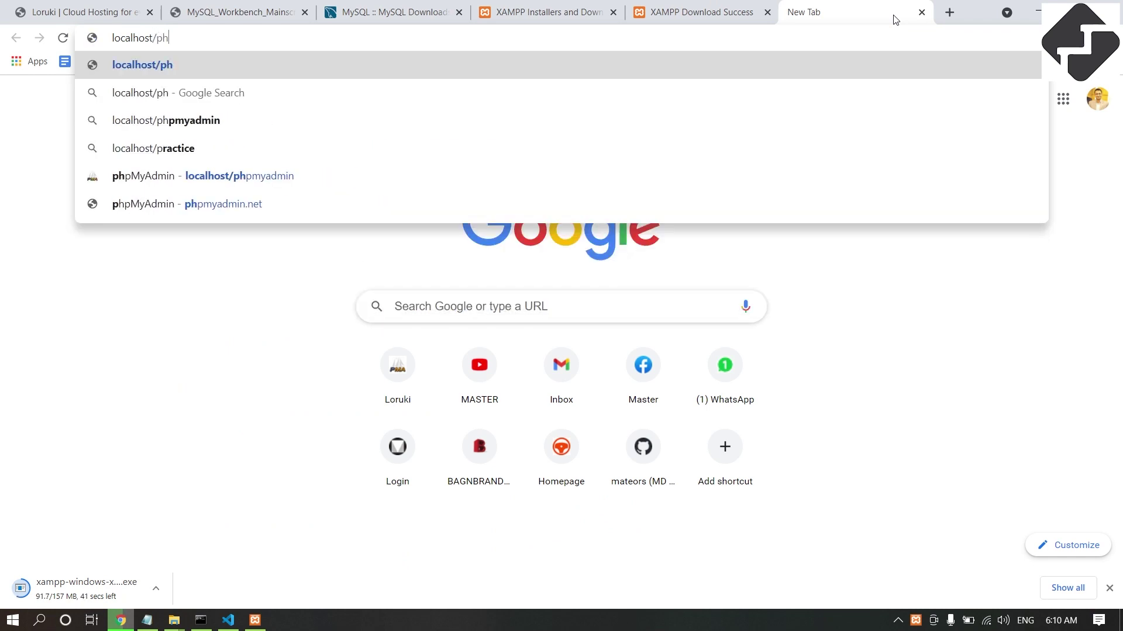
pyautogui.write('pmyadmin')
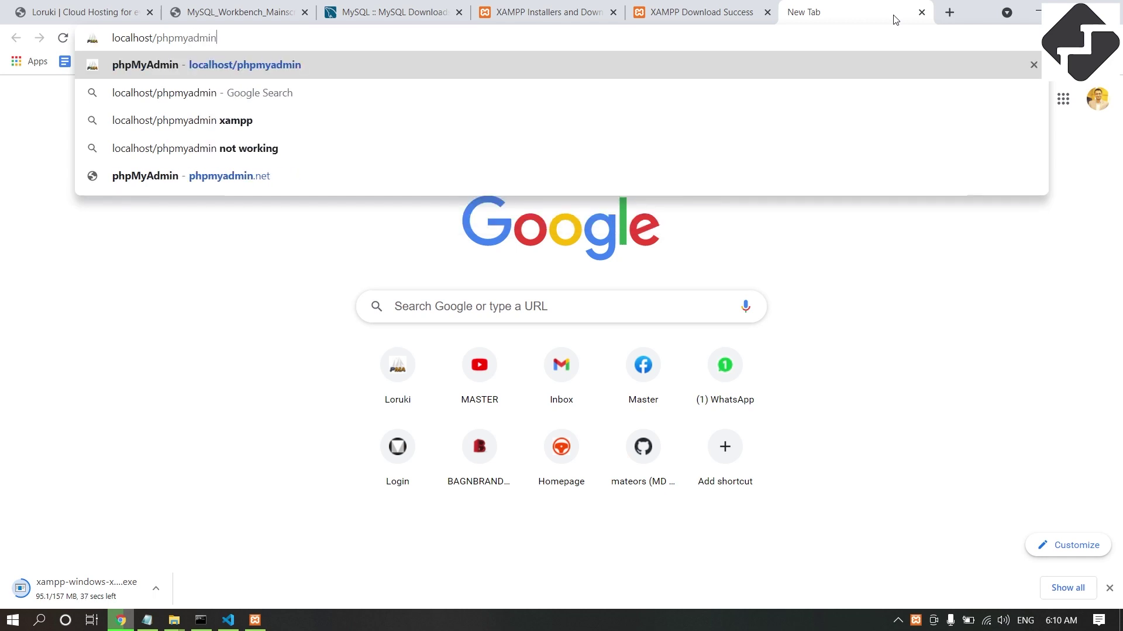
pyautogui.press('Return')
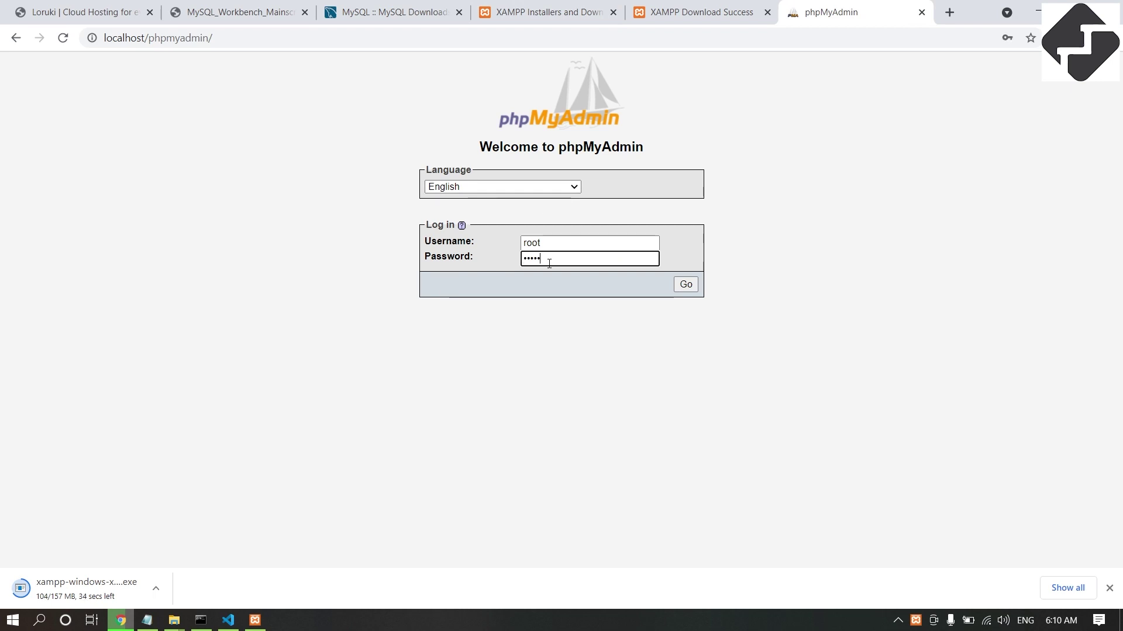
# Log in as root, dismiss Chrome's password warning, and bring up the XAMPP Control Panel.
pyautogui.press('Return')
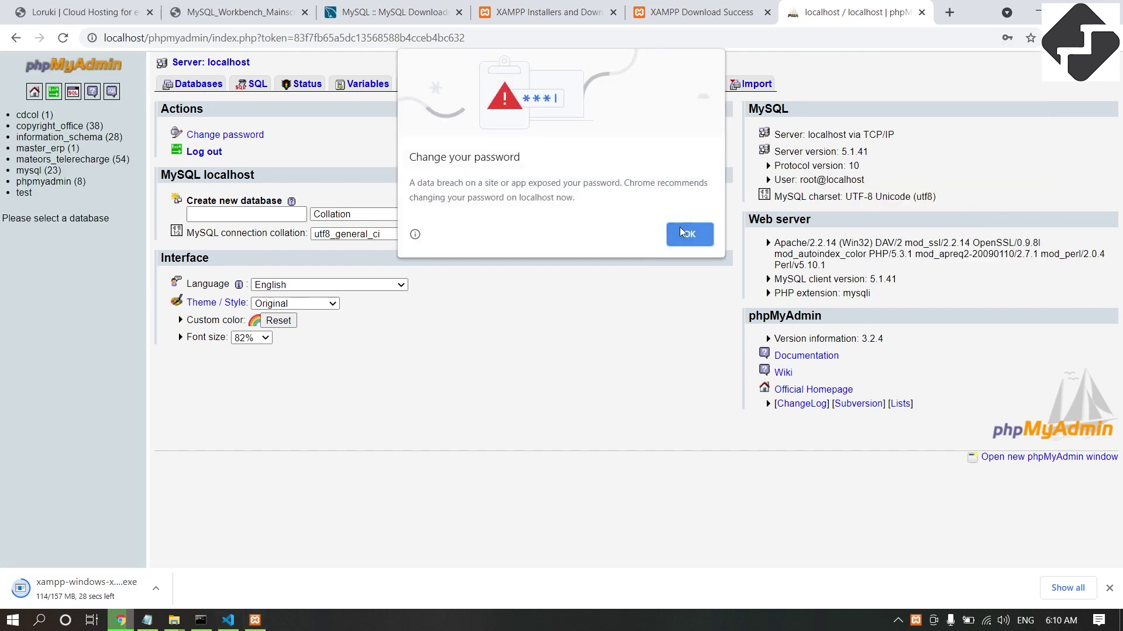
pyautogui.click(682, 232)
pyautogui.click(254, 620)
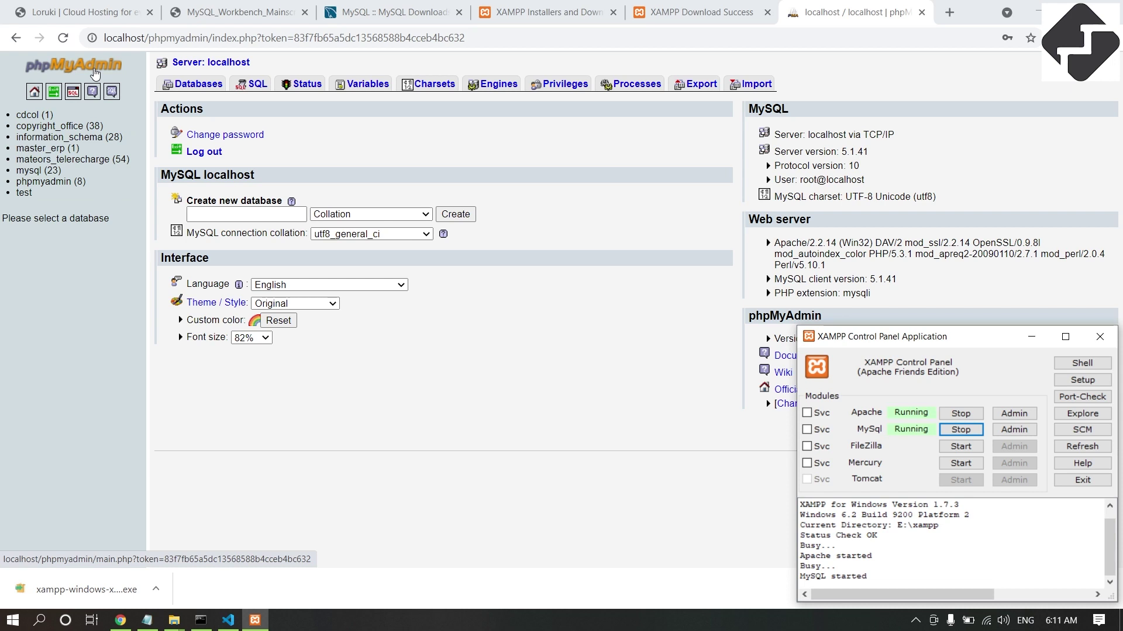
# Cycle through the MySQL Downloads, Workbench and phpMyAdmin tabs, ending on XAMPP Download Success.
pyautogui.click(404, 11)
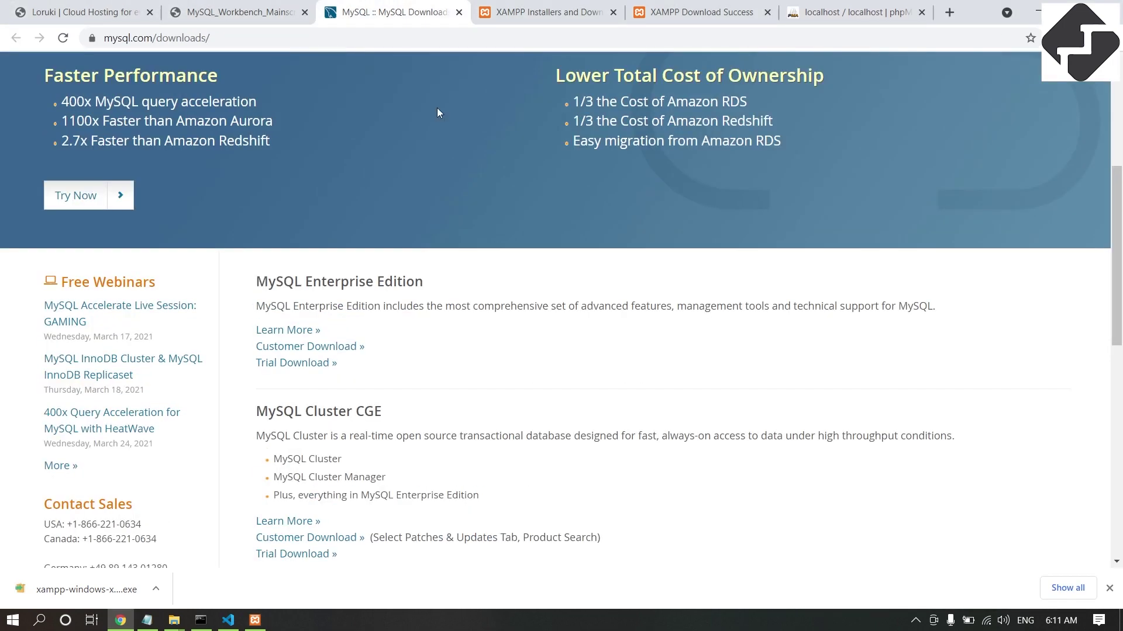
pyautogui.scroll(1, 395, 203)
pyautogui.click(274, 12)
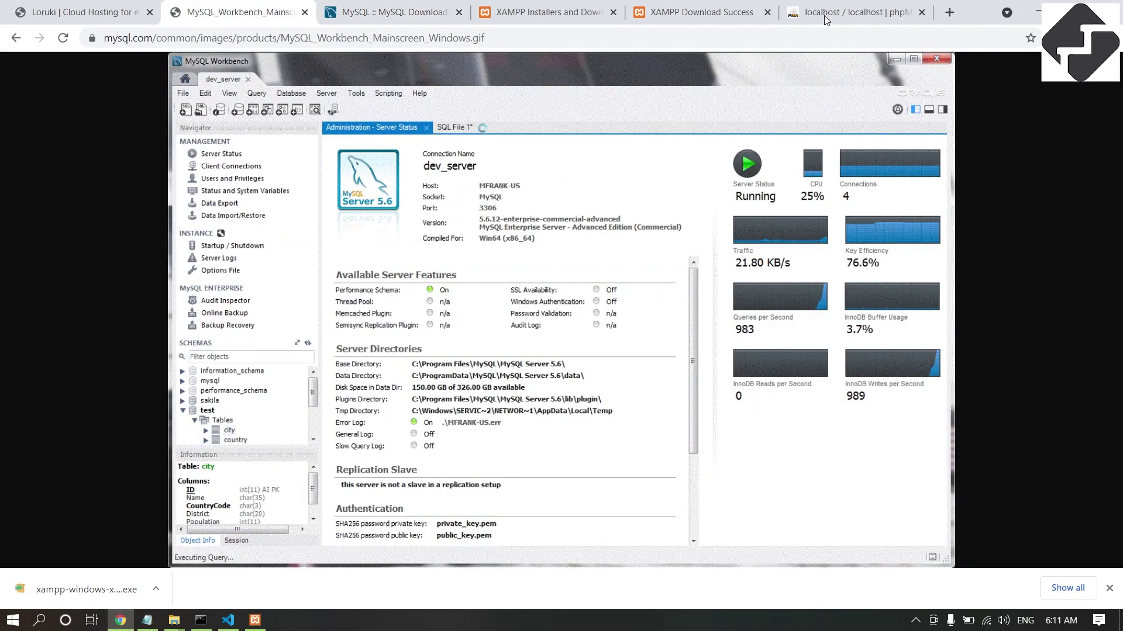
pyautogui.hotkey('ctrl', '6')
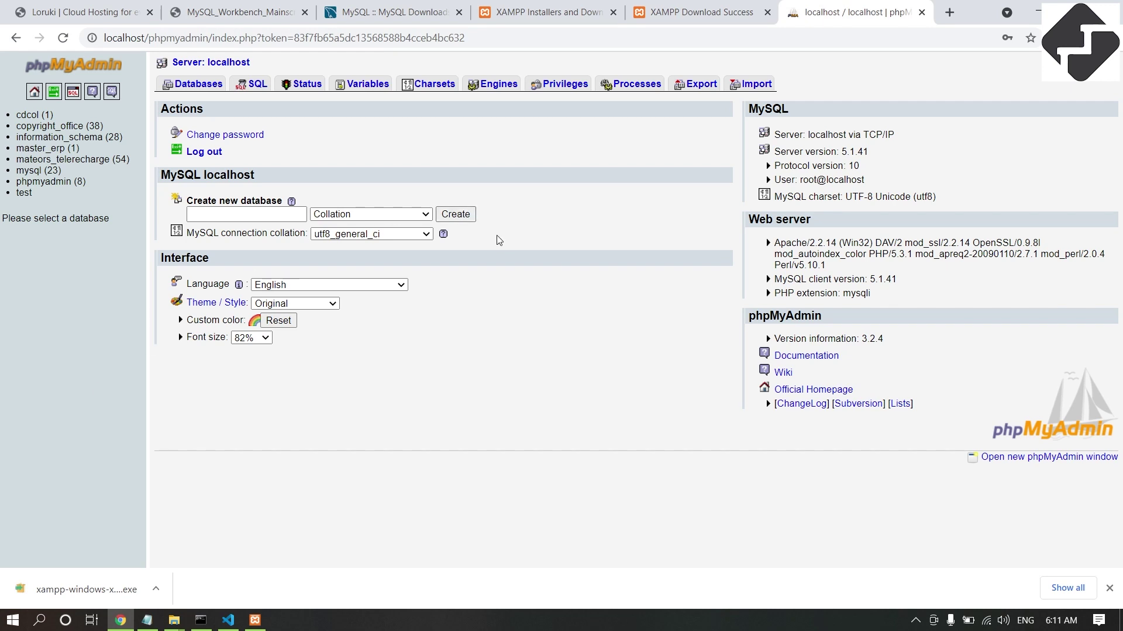
pyautogui.click(389, 12)
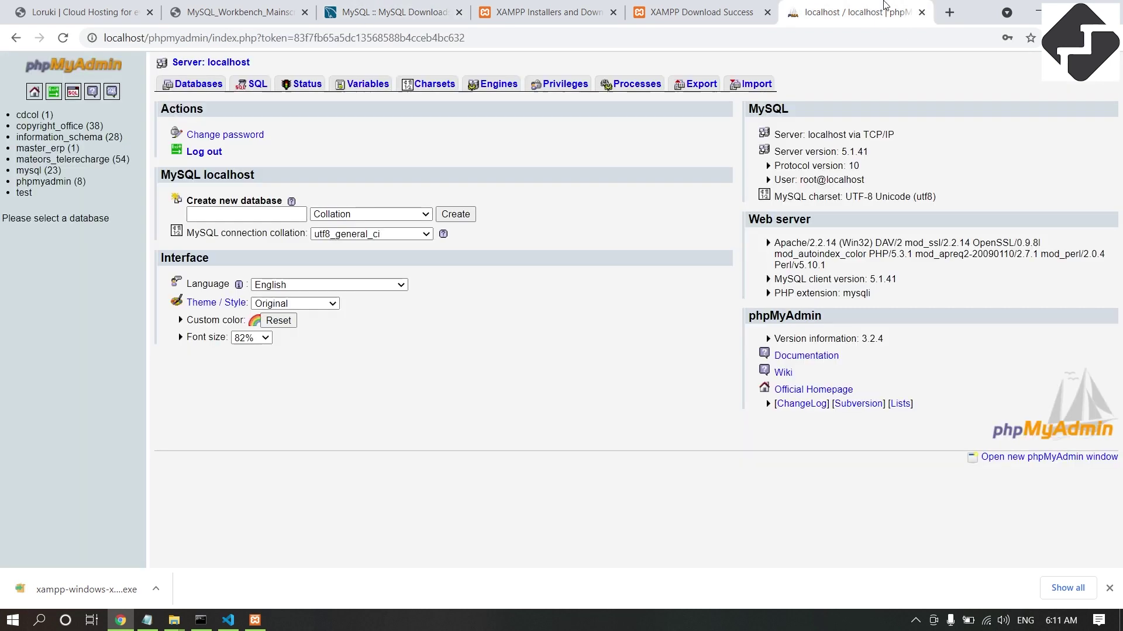
pyautogui.click(884, 7)
pyautogui.click(716, 12)
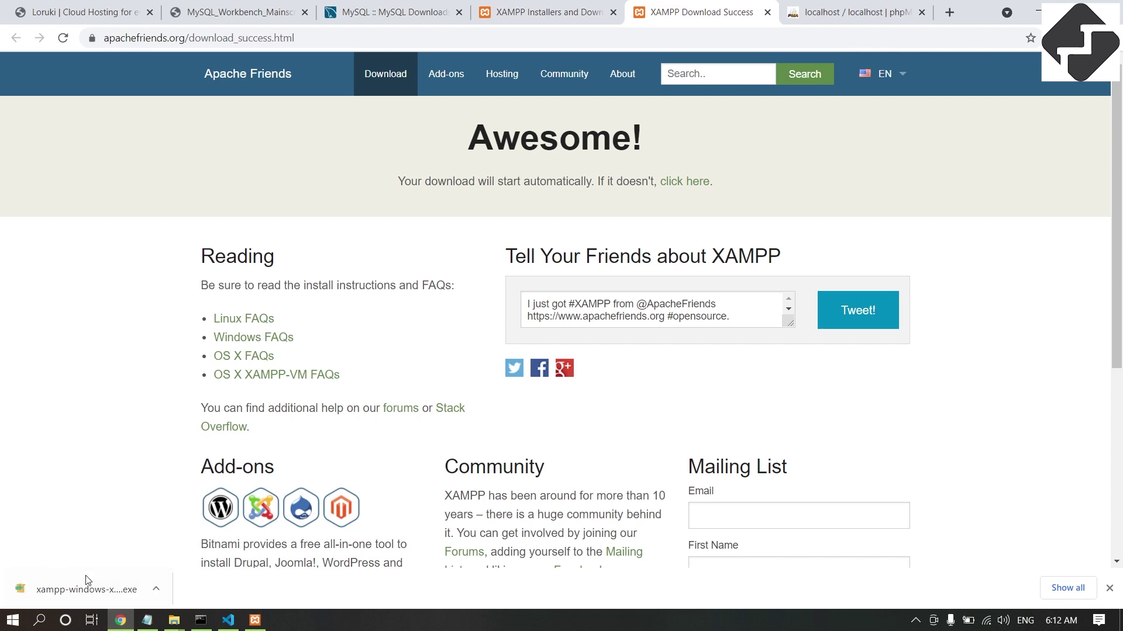
pyautogui.click(254, 620)
# Stop Apache, close the old control panel, and start the XAMPP installer with default components.
pyautogui.click(967, 415)
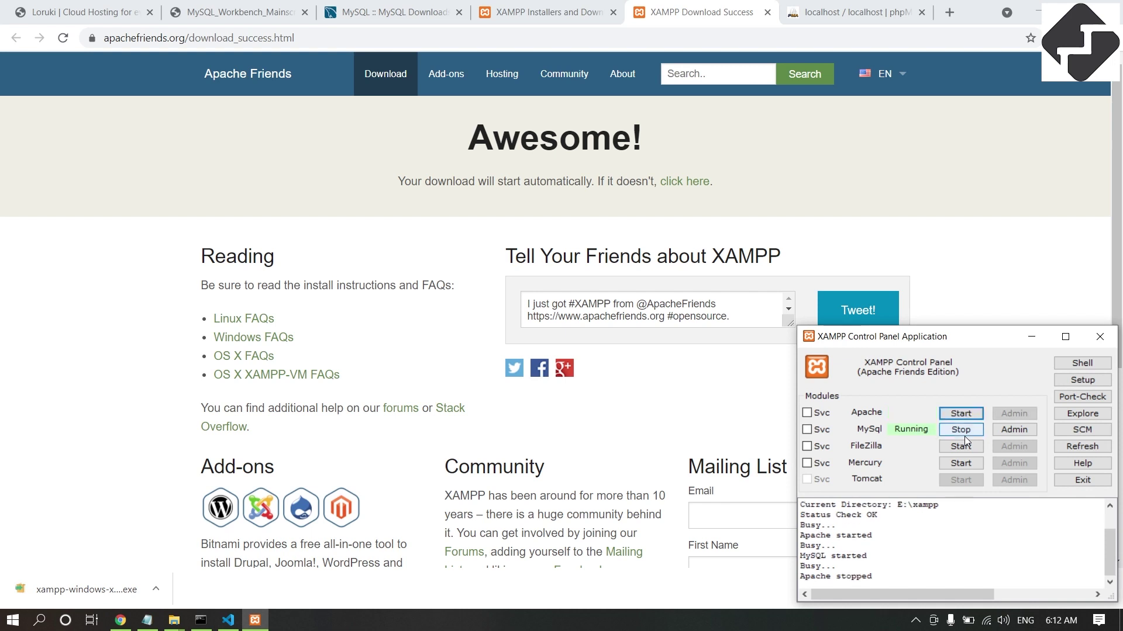
pyautogui.hotkey('alt', 'F4')
pyautogui.click(73, 590)
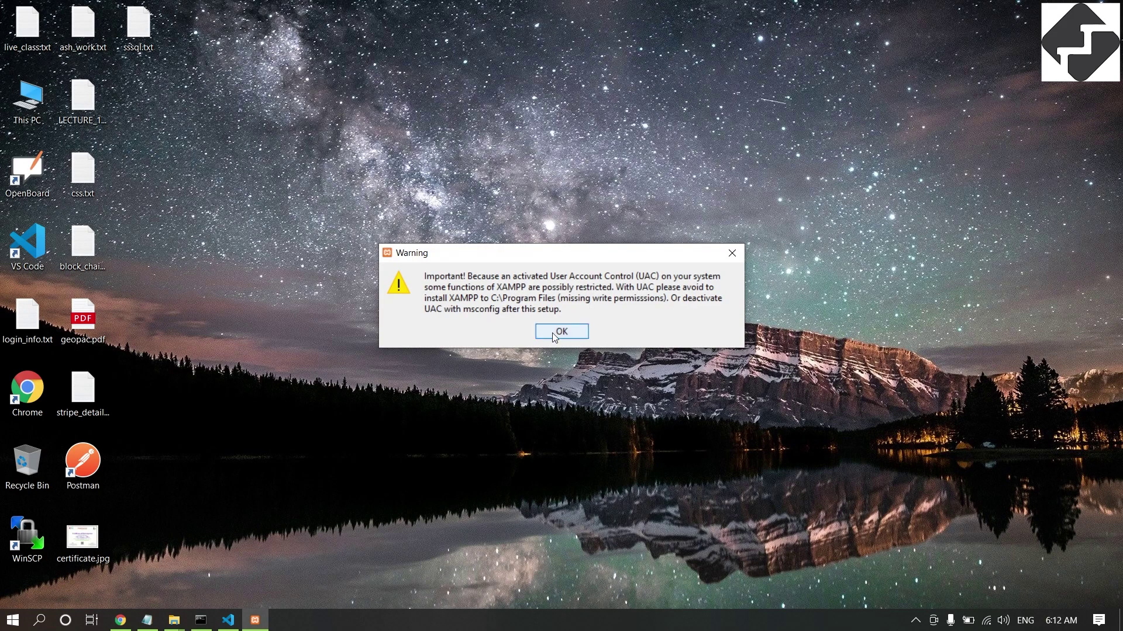
pyautogui.click(552, 332)
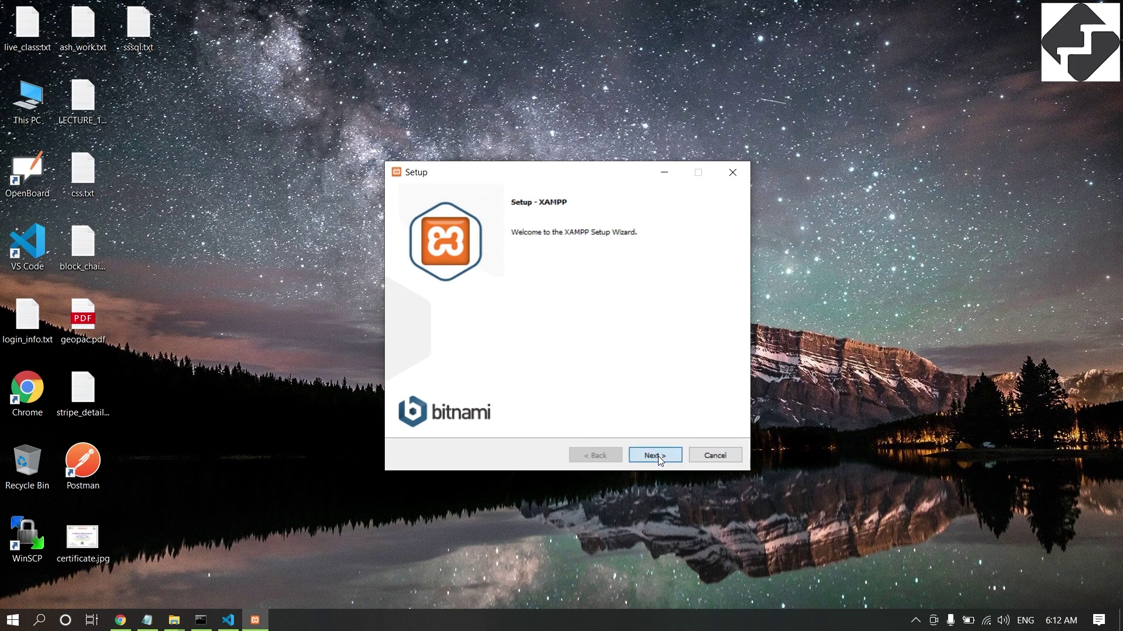
pyautogui.click(658, 456)
pyautogui.click(658, 456)
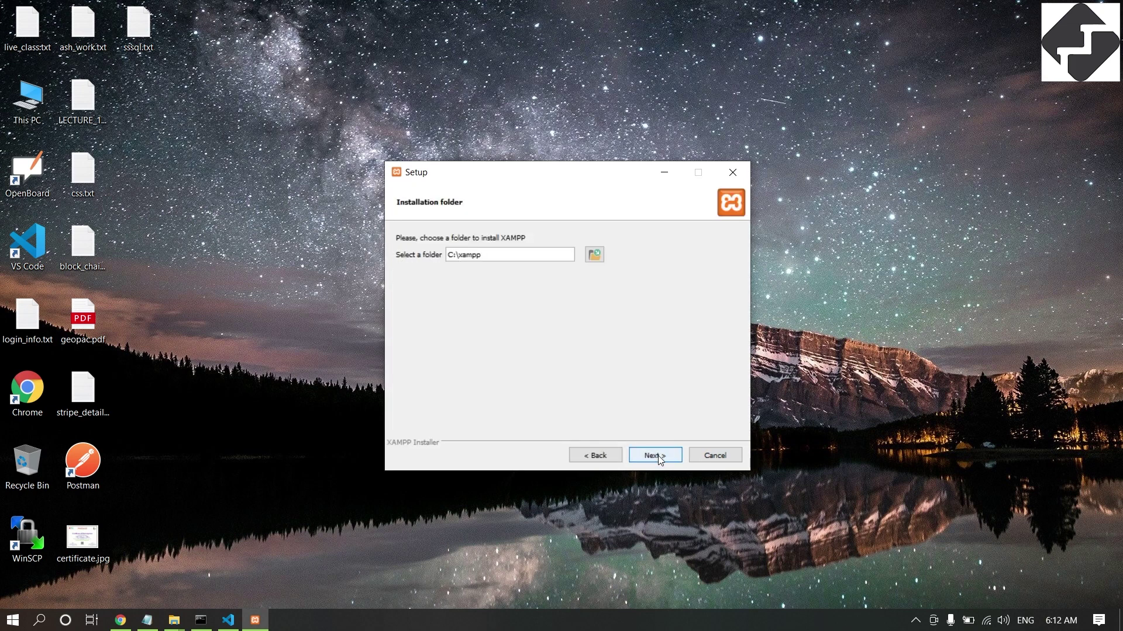
# Create a PHP_ENV folder on drive E: and set E:\PHP_ENV as the install location.
pyautogui.click(594, 255)
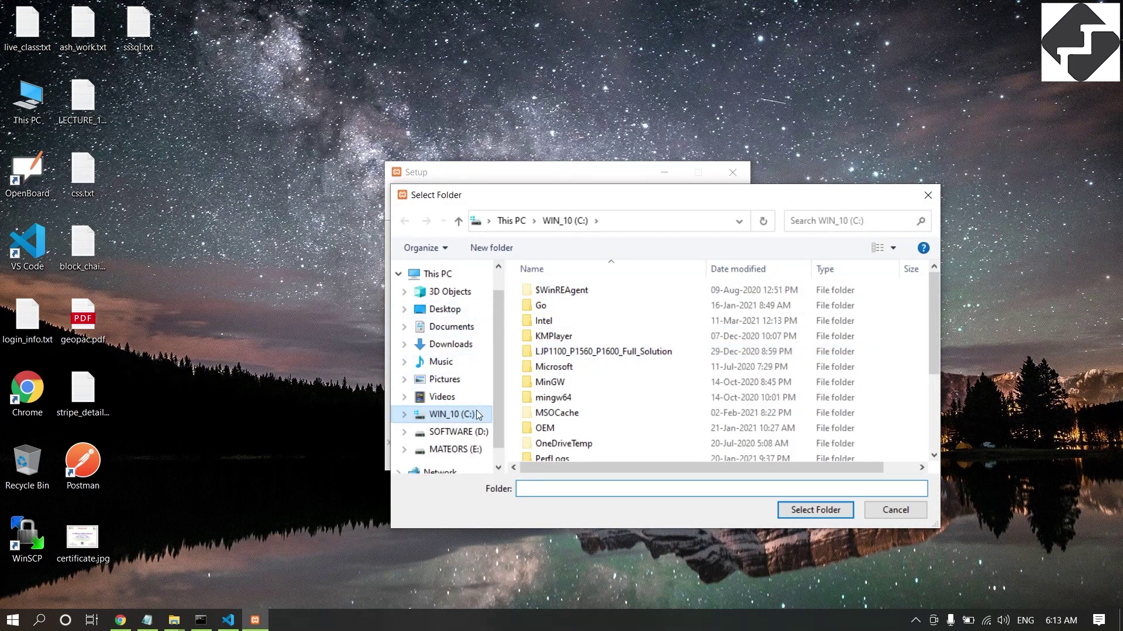
pyautogui.click(475, 436)
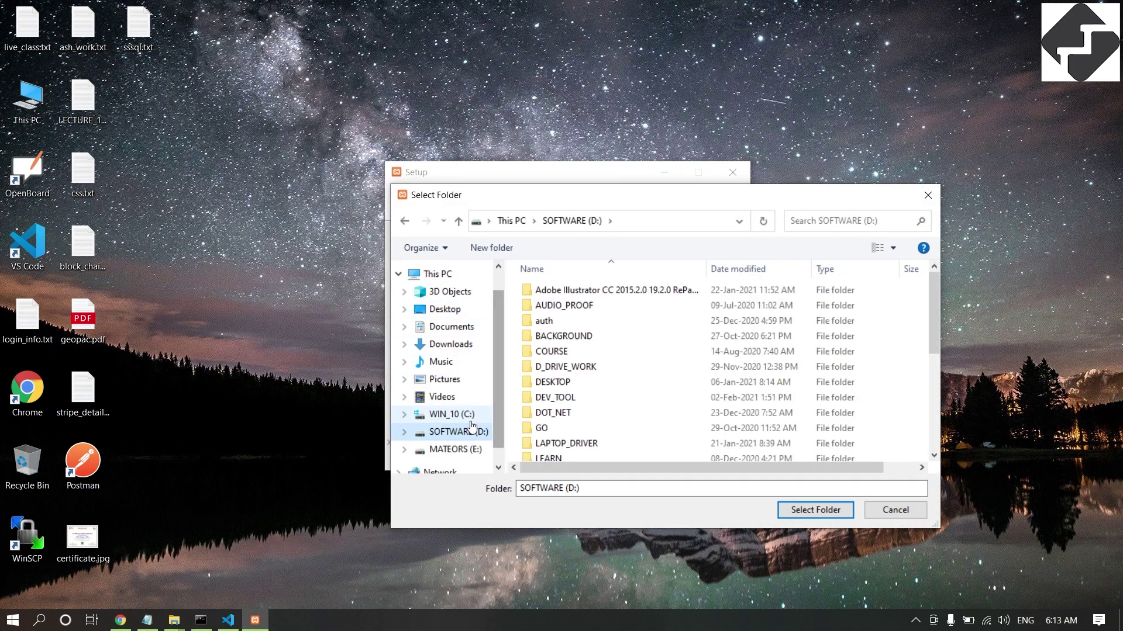
pyautogui.click(459, 449)
pyautogui.scroll(-1, 619, 421)
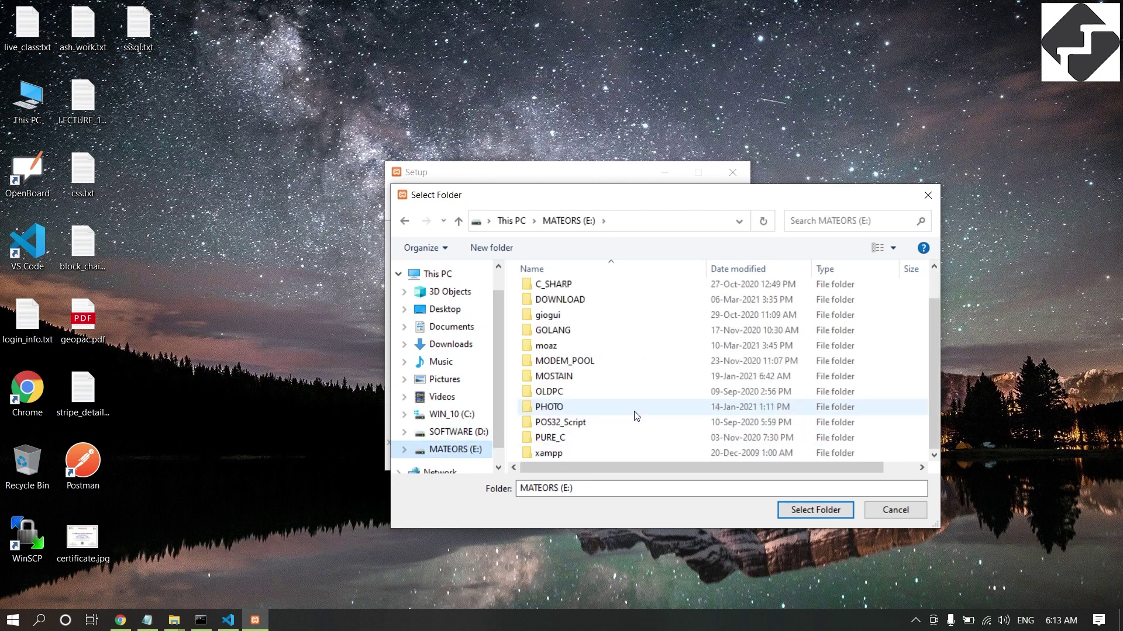
pyautogui.rightClick(912, 415)
pyautogui.moveTo(953, 375)
pyautogui.click(785, 383)
pyautogui.write('PHP_ENV')
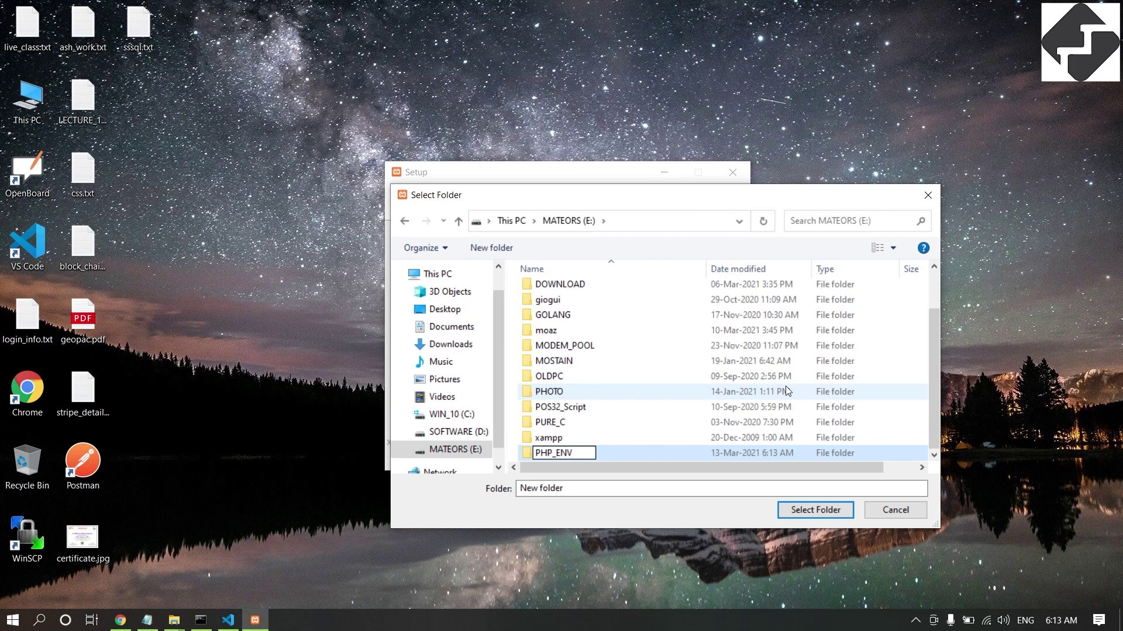
pyautogui.press('Return')
pyautogui.click(815, 510)
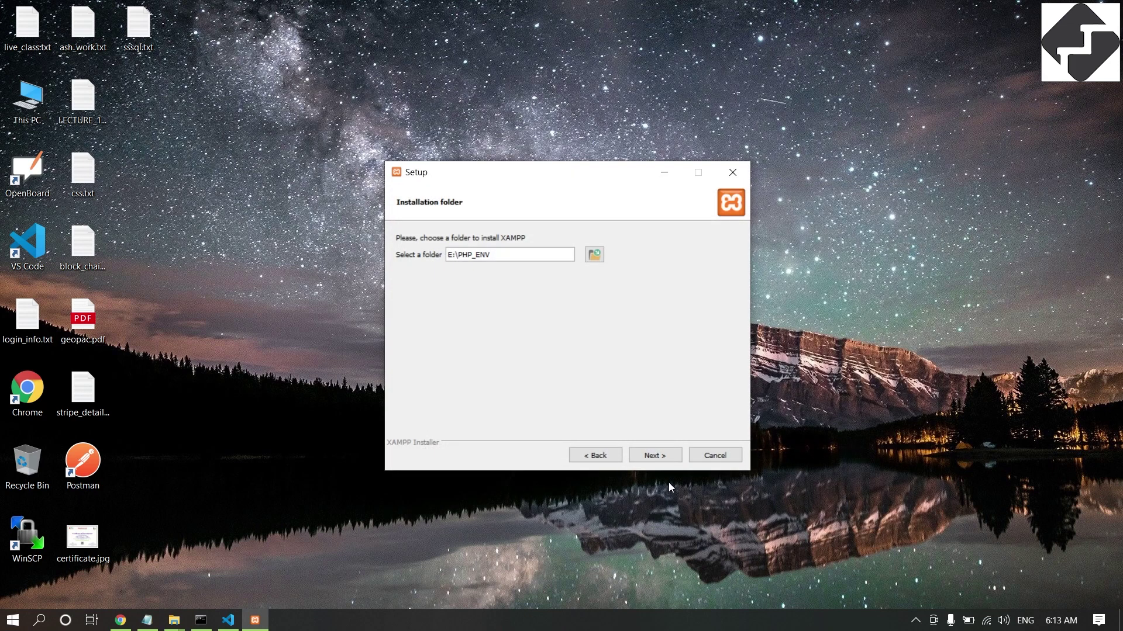
pyautogui.click(662, 458)
# Accept the language, close the Bitnami page, and begin installing XAMPP.
pyautogui.click(663, 459)
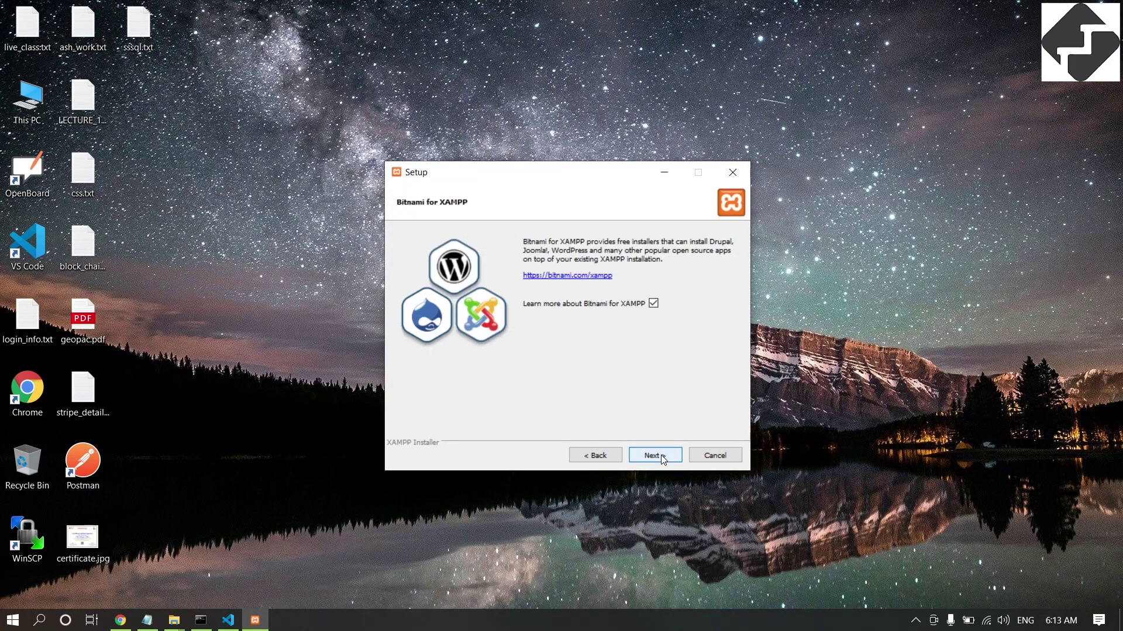
pyautogui.click(663, 460)
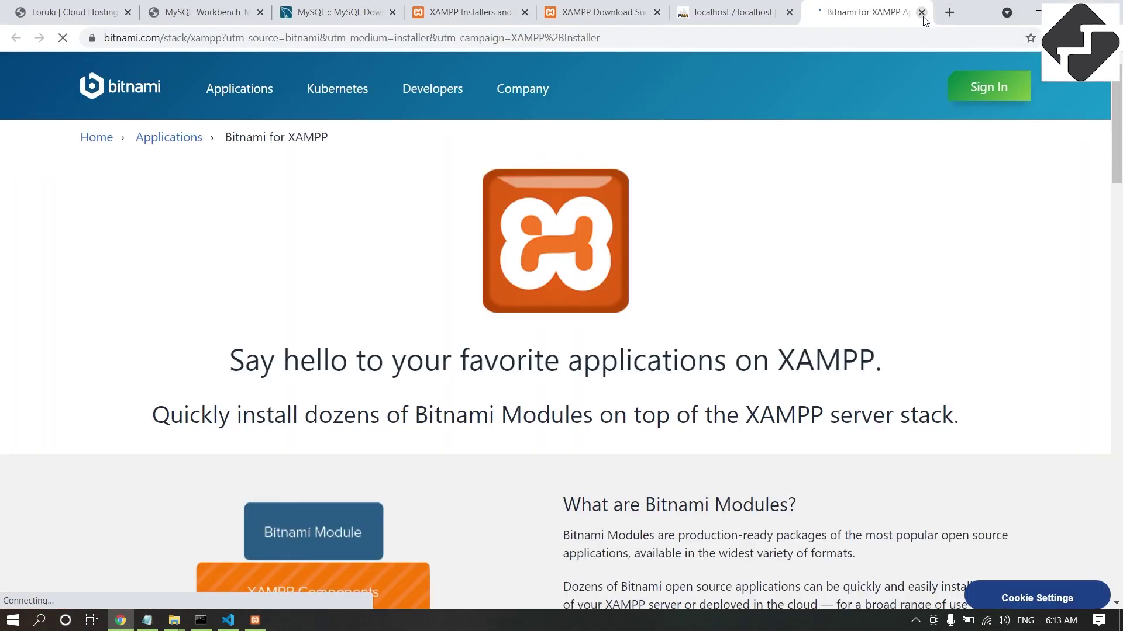
pyautogui.click(922, 12)
pyautogui.click(1038, 11)
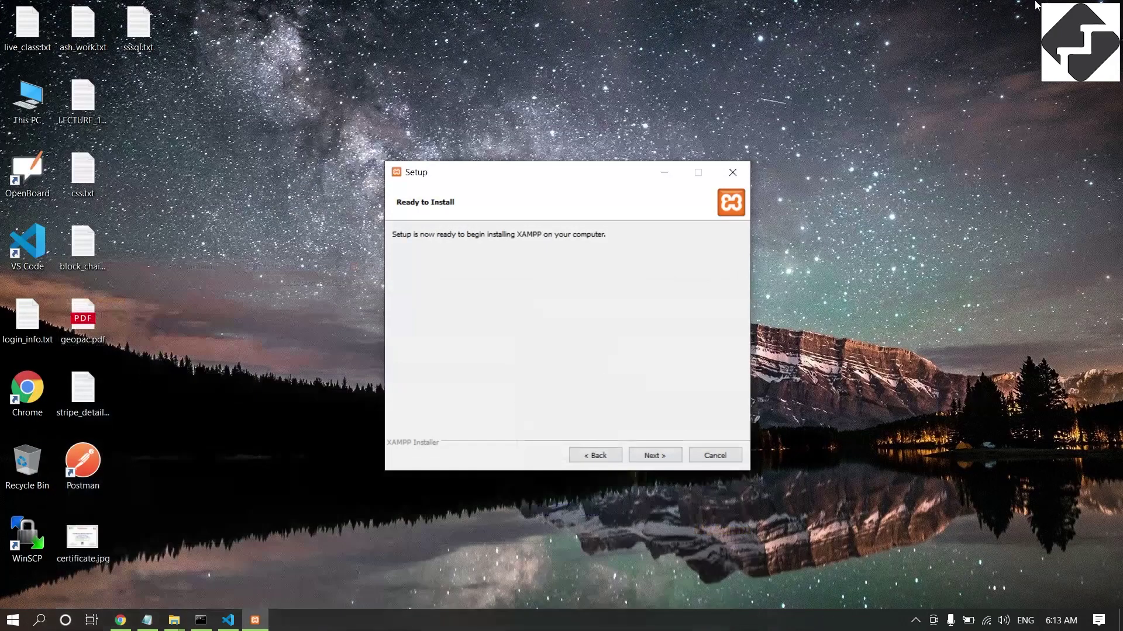
pyautogui.click(662, 453)
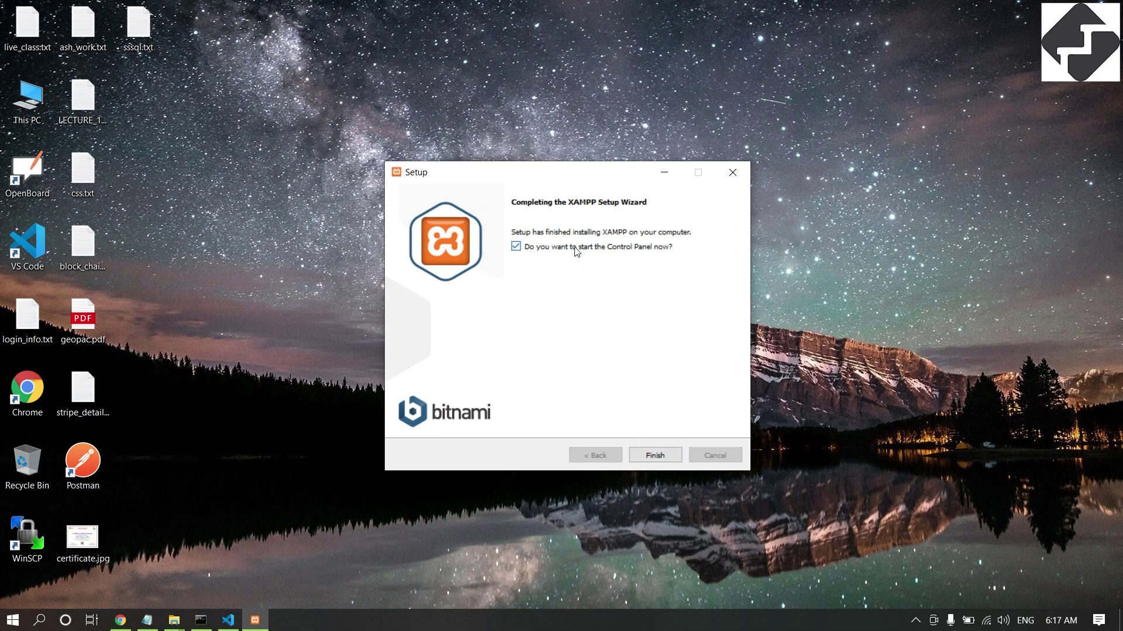
# Finish setup to launch XAMPP Control Panel v3.2.4 and move its window to the screen centre.
pyautogui.click(656, 460)
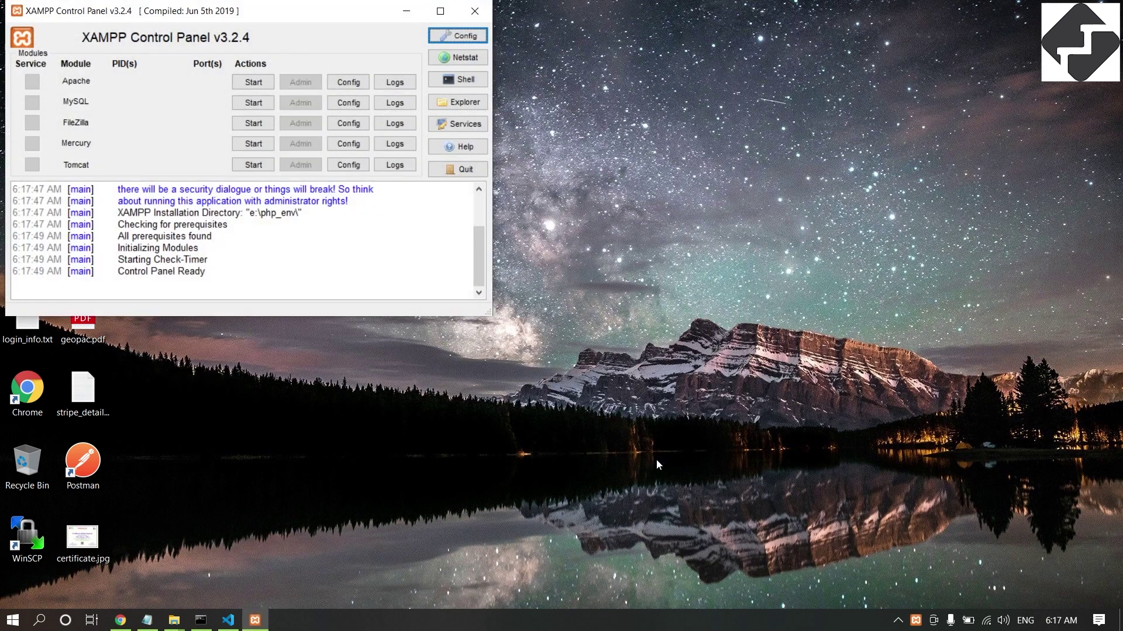
pyautogui.doubleClick(192, 1)
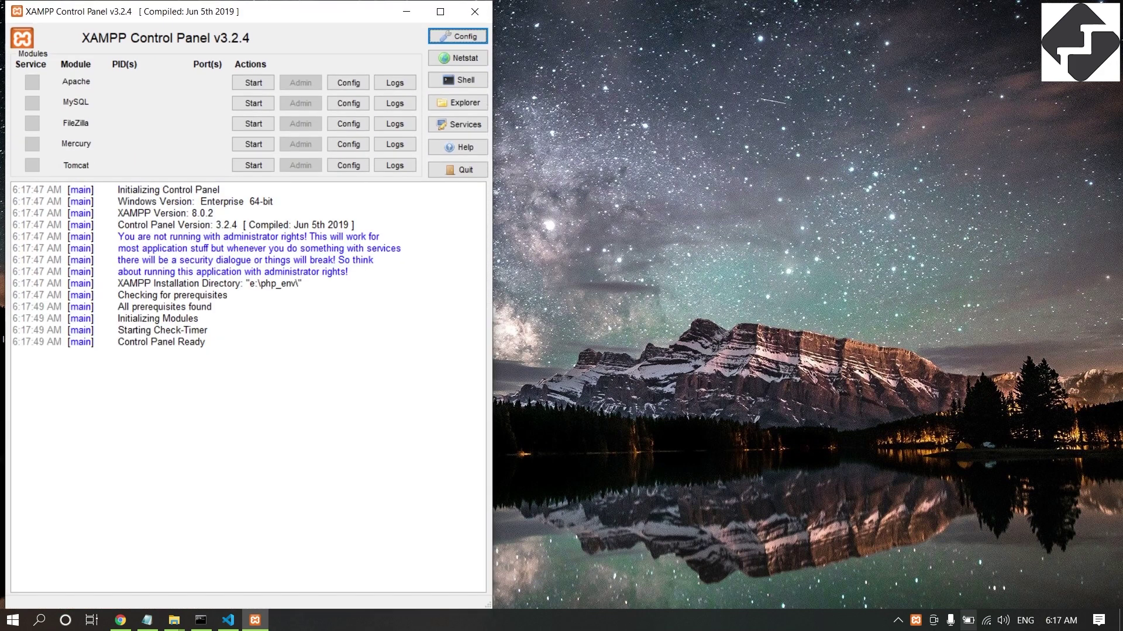
pyautogui.moveTo(289, 13); pyautogui.dragTo(615, 126)
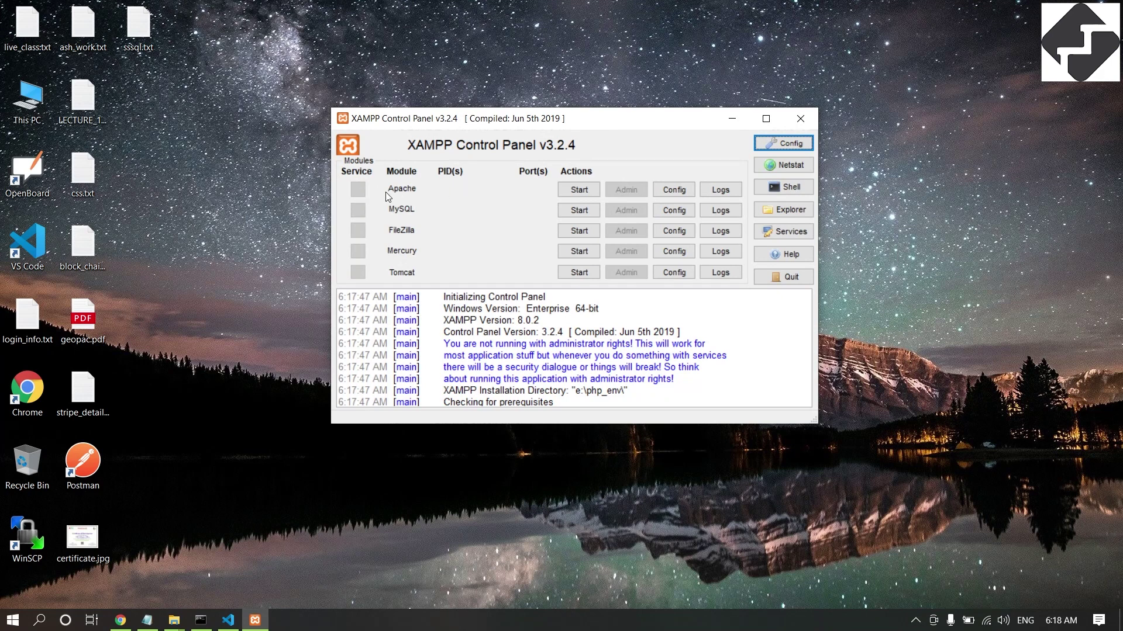
# Start Apache and MySQL, allowing each through the firewall, then open MySQL Admin in the browser.
pyautogui.click(575, 192)
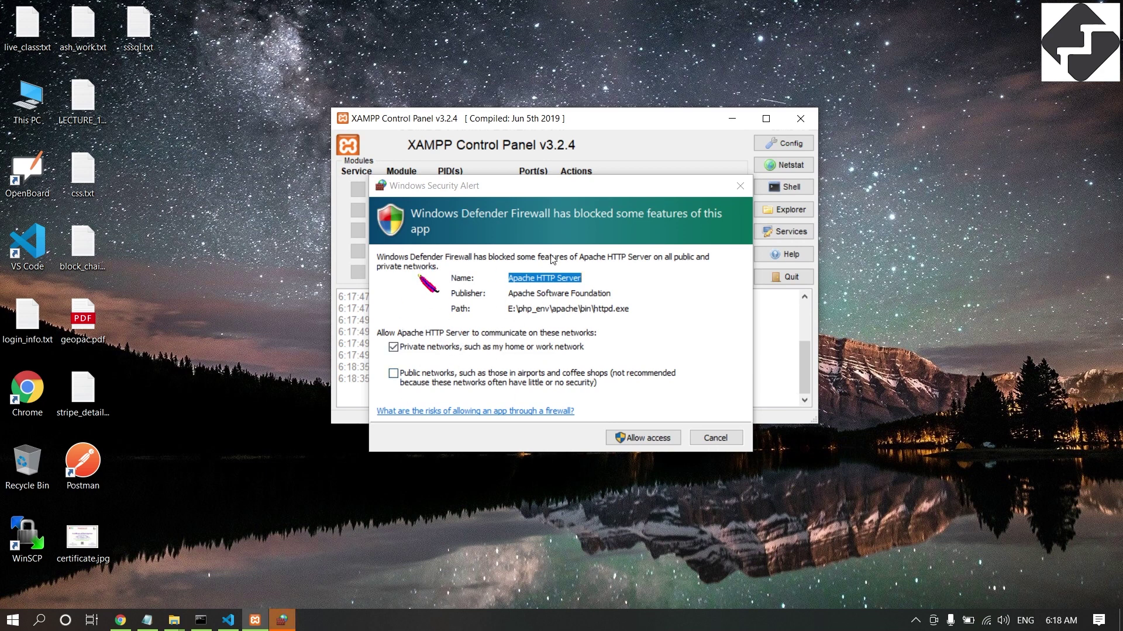
pyautogui.click(649, 439)
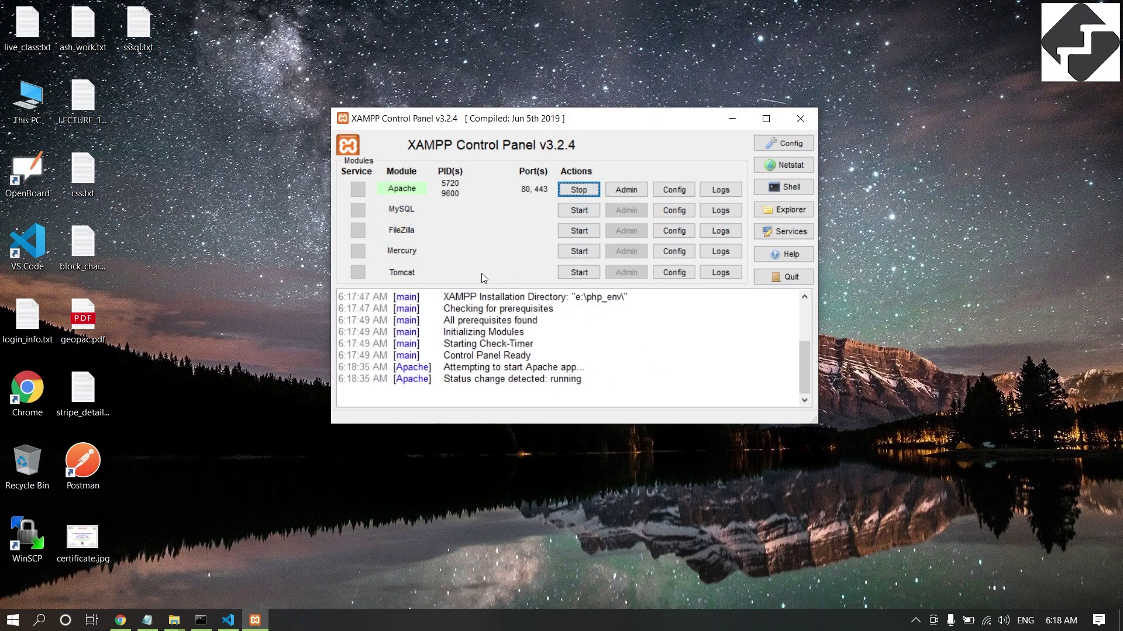
pyautogui.click(572, 213)
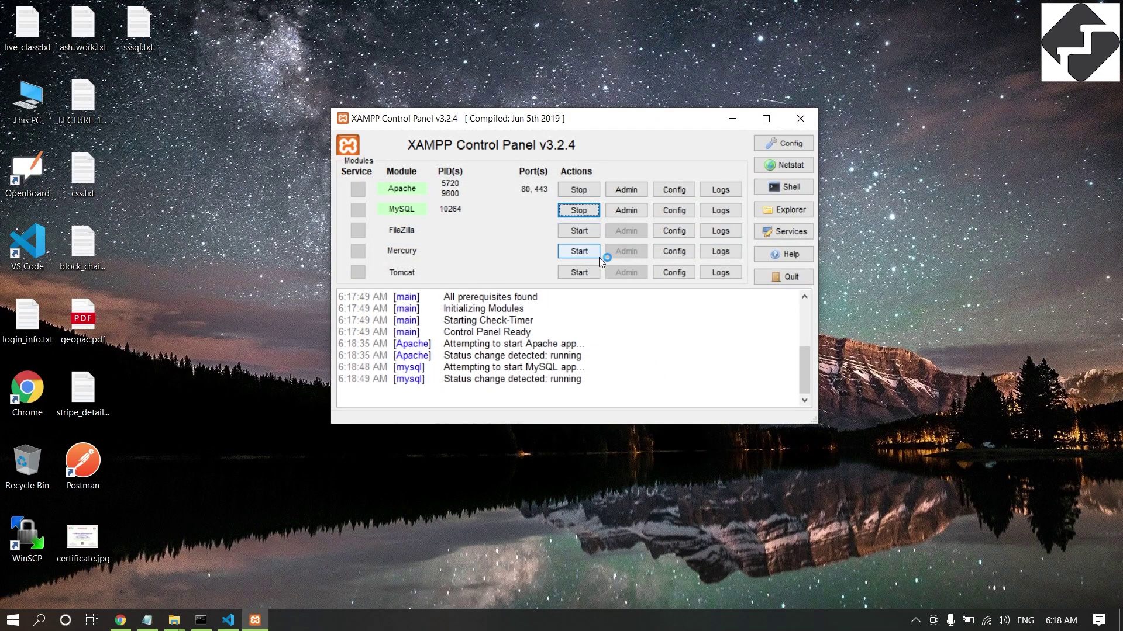
pyautogui.click(646, 443)
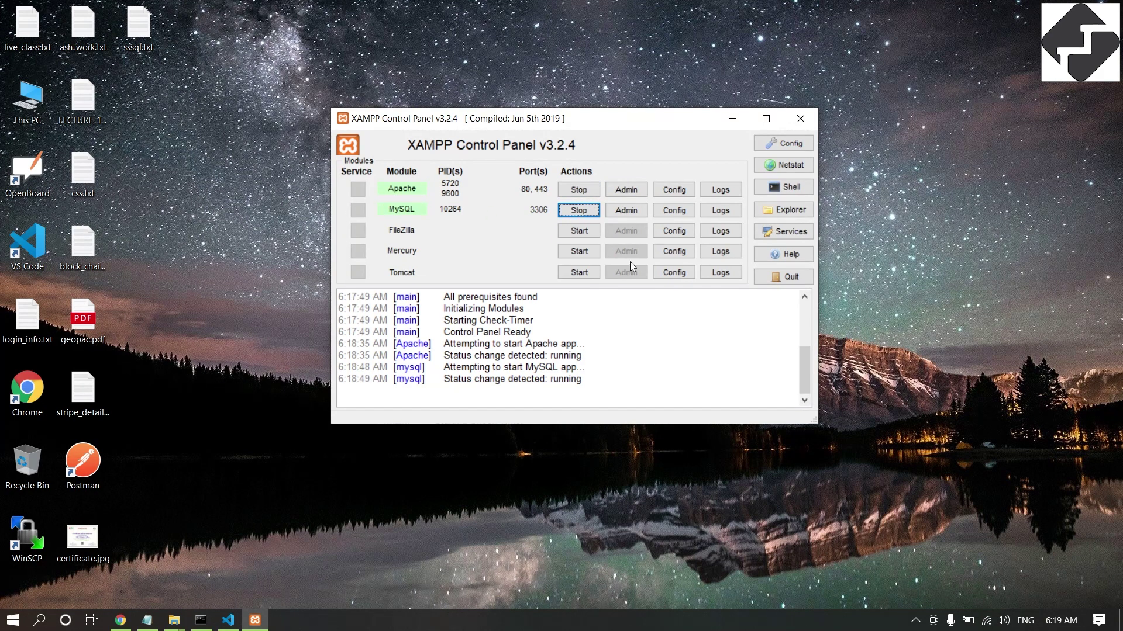
pyautogui.click(624, 210)
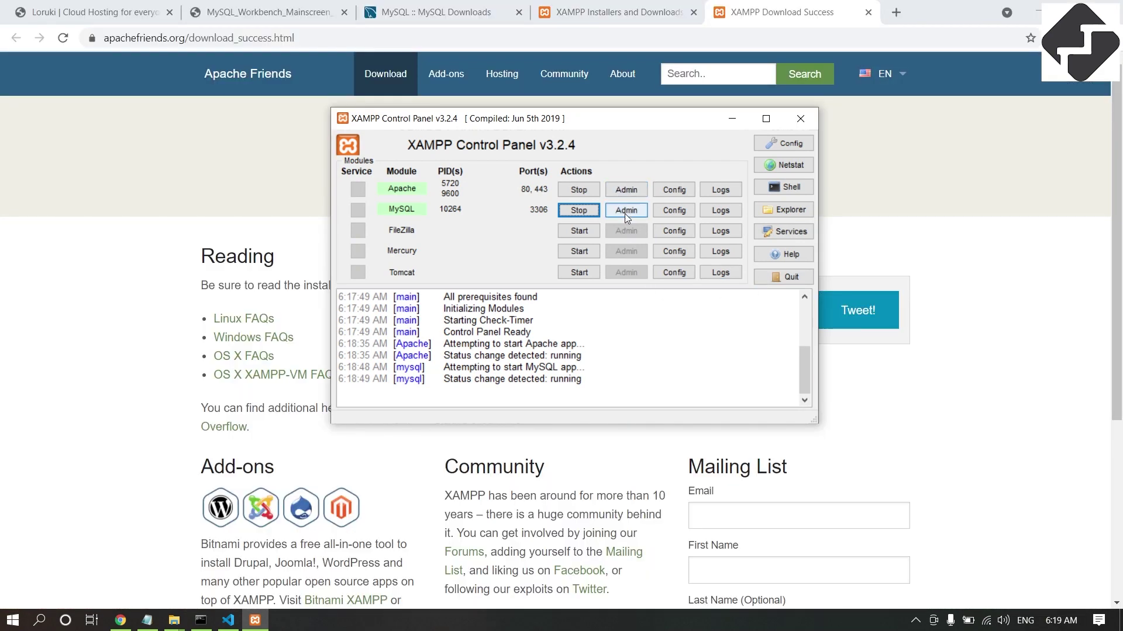
# Load phpMyAdmin at localhost/phpmyadmin and show the Databases list with its create form.
pyautogui.click(626, 212)
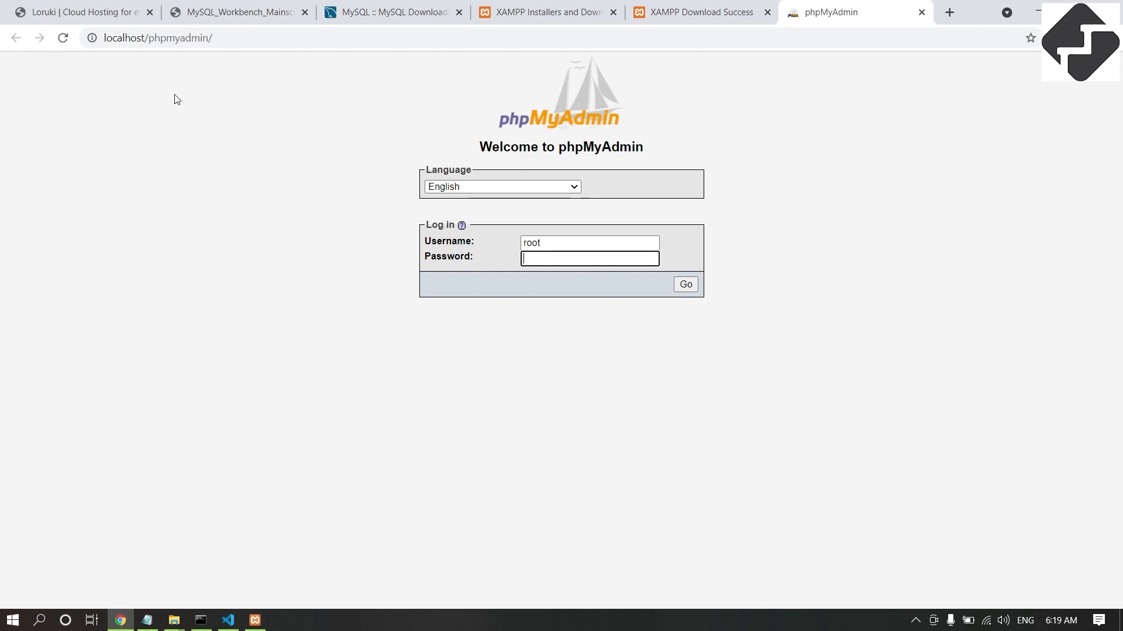
pyautogui.click(63, 38)
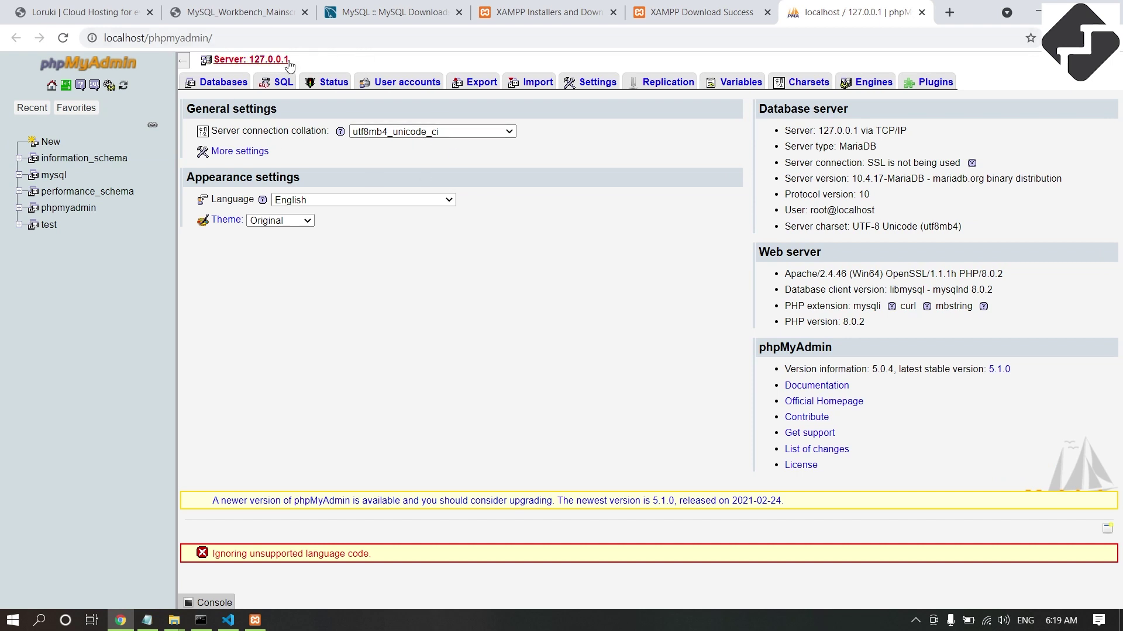
pyautogui.click(63, 38)
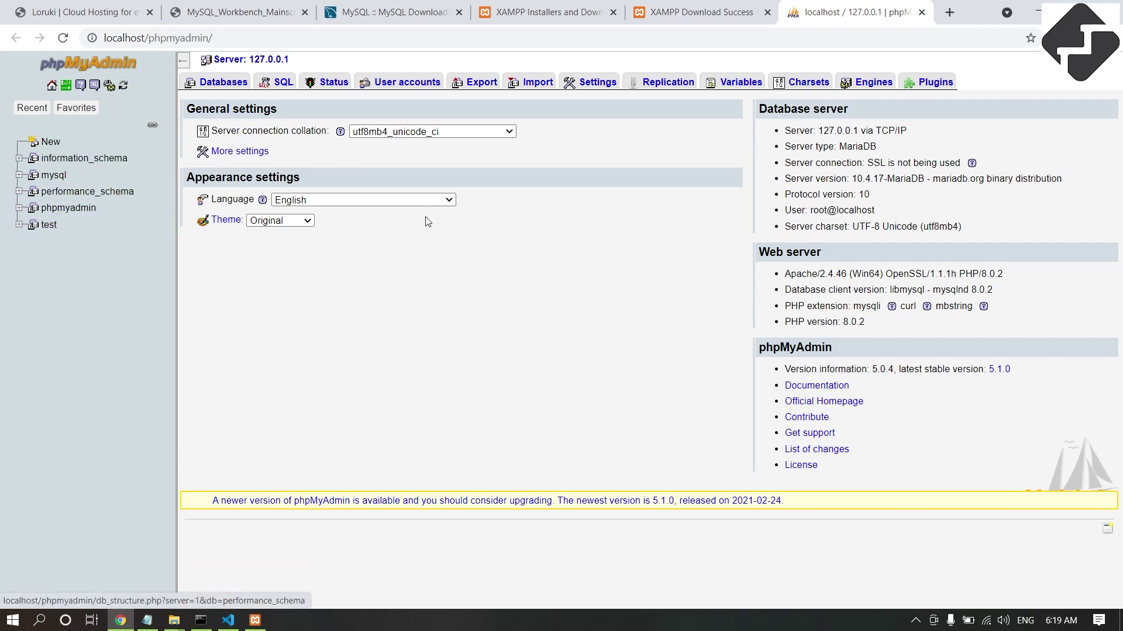
pyautogui.click(57, 110)
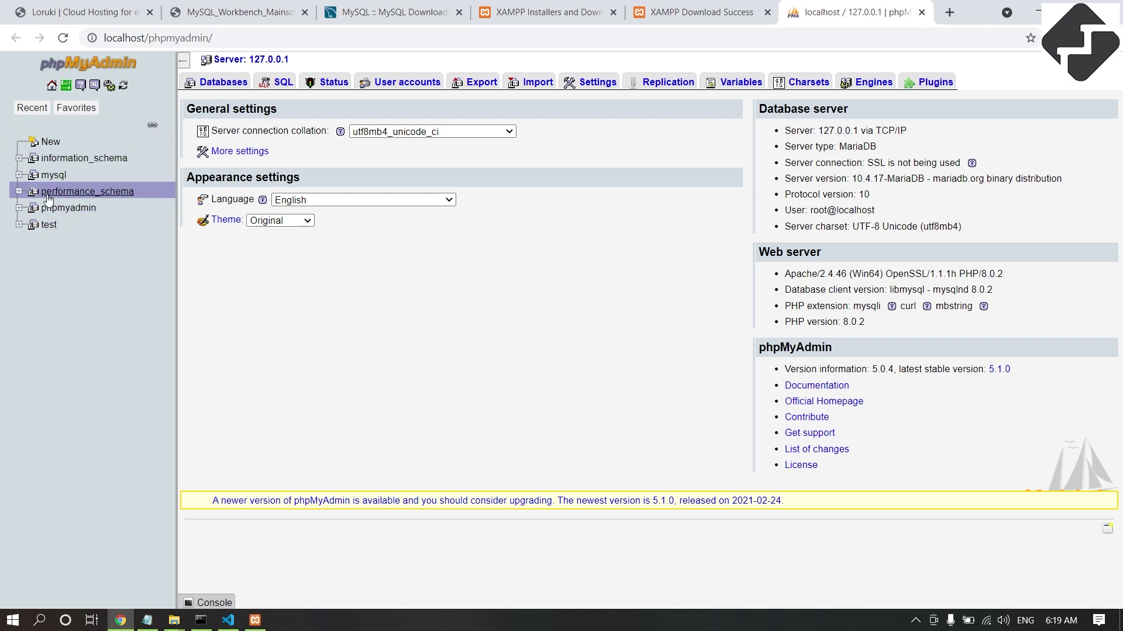
pyautogui.click(217, 81)
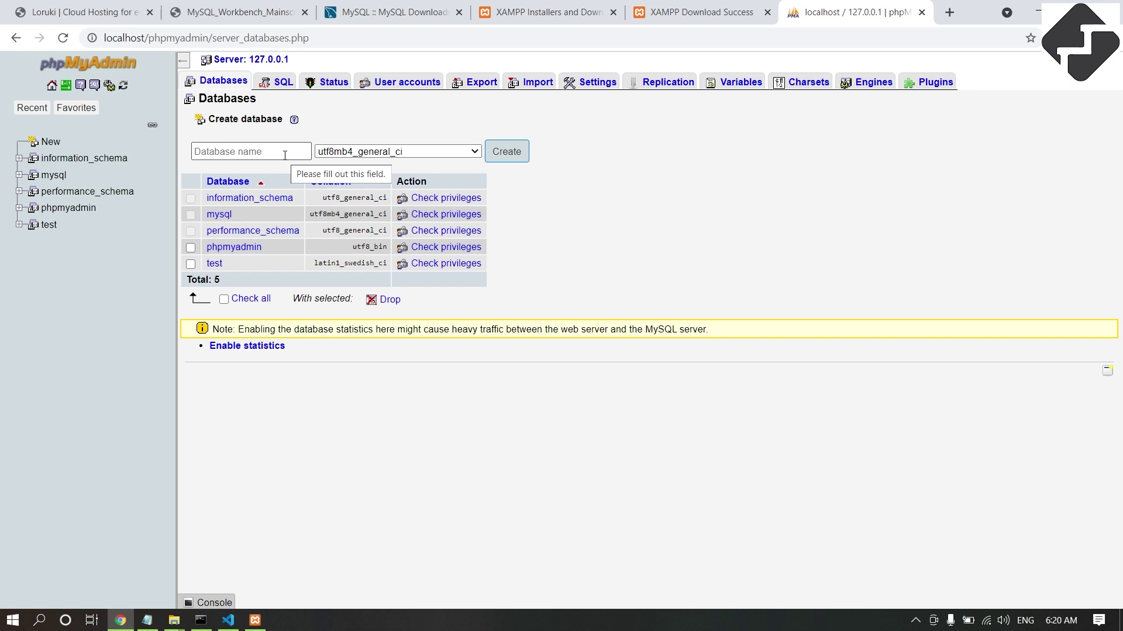
# Enter hosting_db as the new database name, keep utf8mb4_general_ci collation, and create it.
pyautogui.click(285, 155)
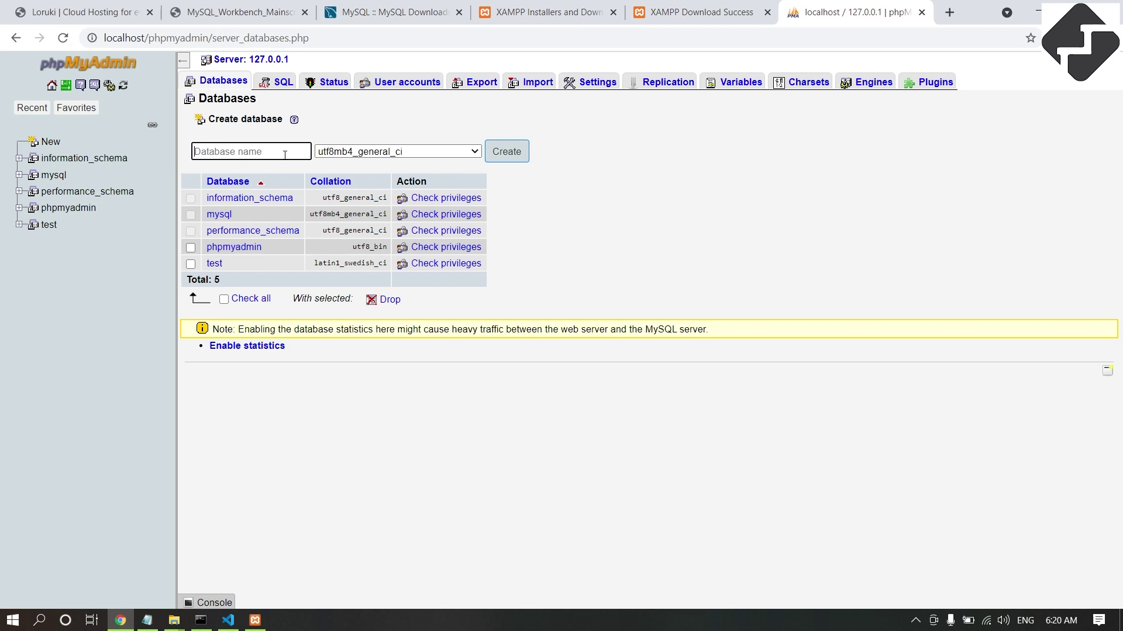
pyautogui.click(134, 10)
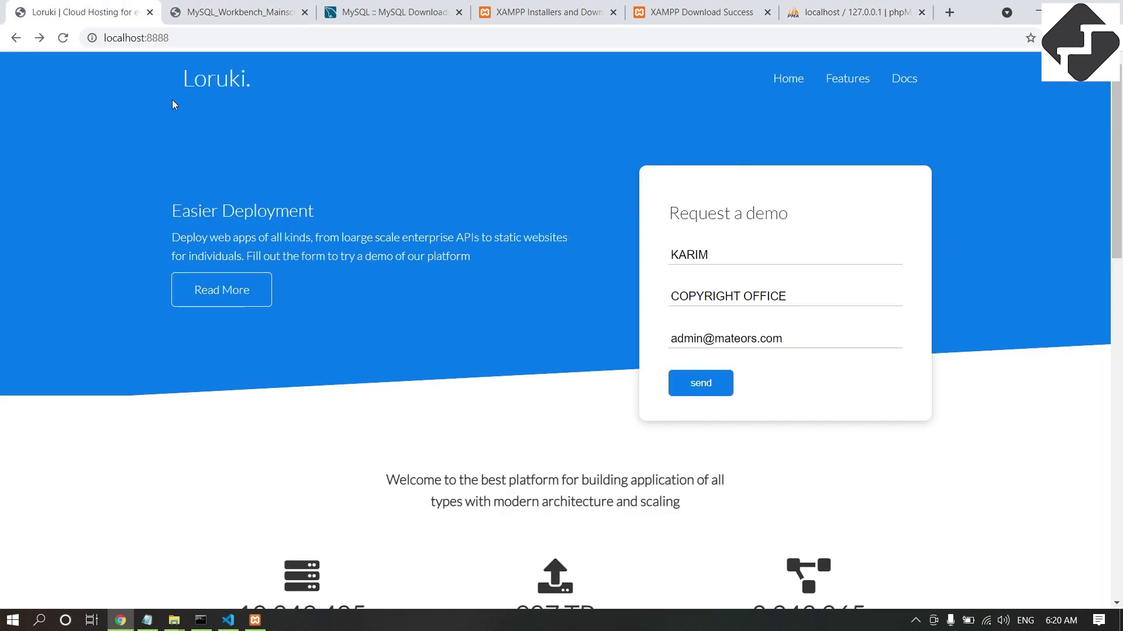
pyautogui.click(825, 10)
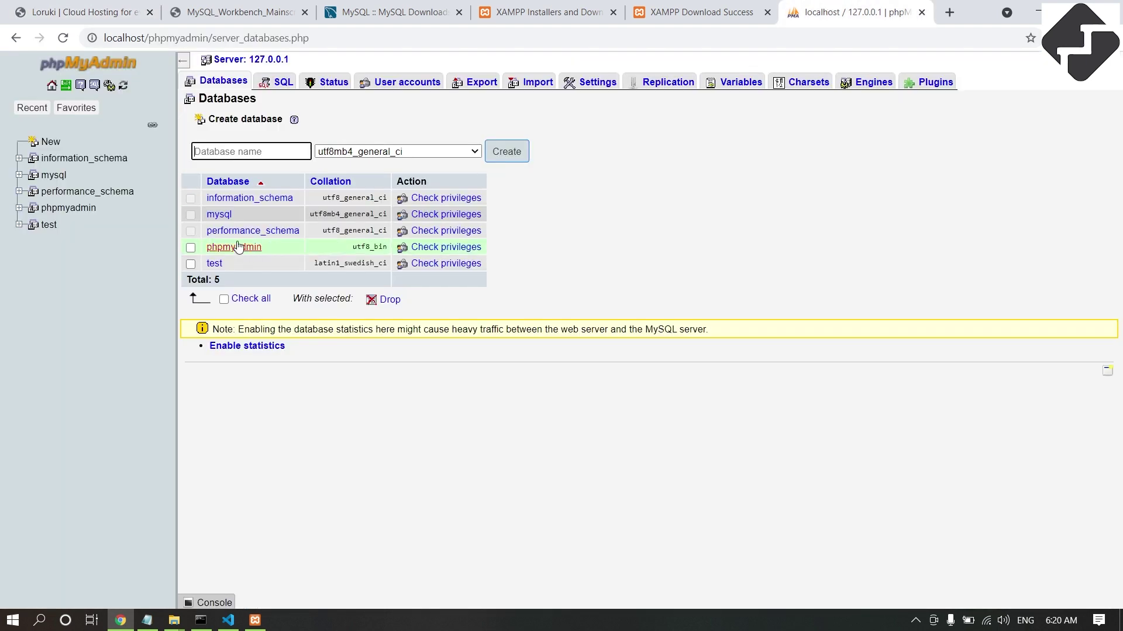
pyautogui.write('HOSTING')
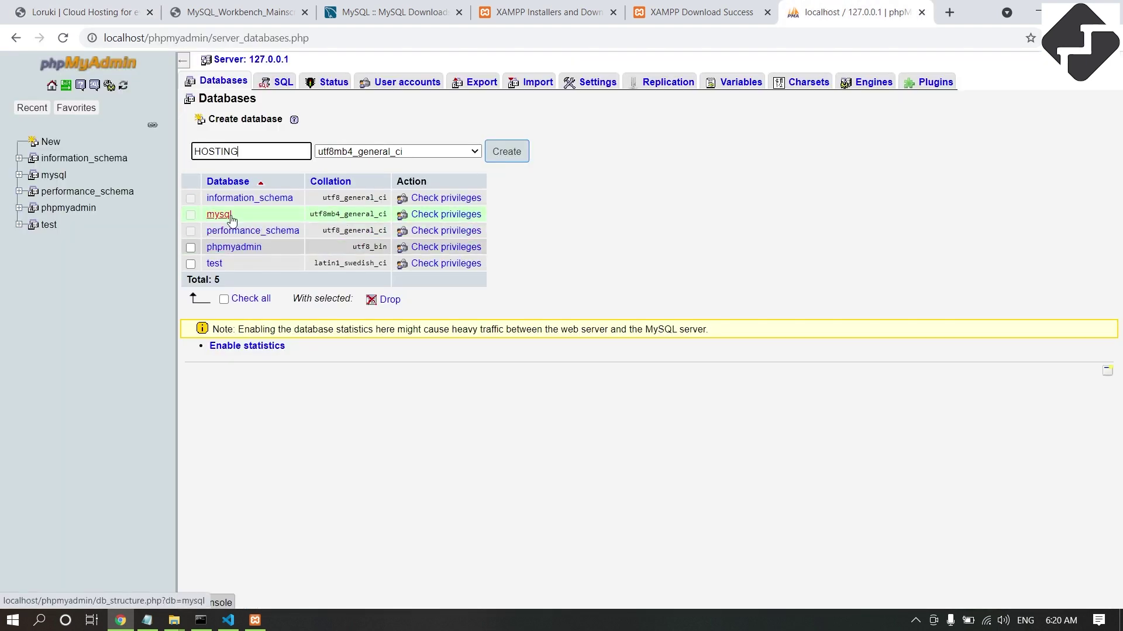
pyautogui.press('BackSpace')
pyautogui.press('BackSpace')
pyautogui.press('BackSpace')
pyautogui.press('BackSpace')
pyautogui.press('BackSpace')
pyautogui.press('BackSpace')
pyautogui.press('BackSpace')
pyautogui.write('hosting_db')
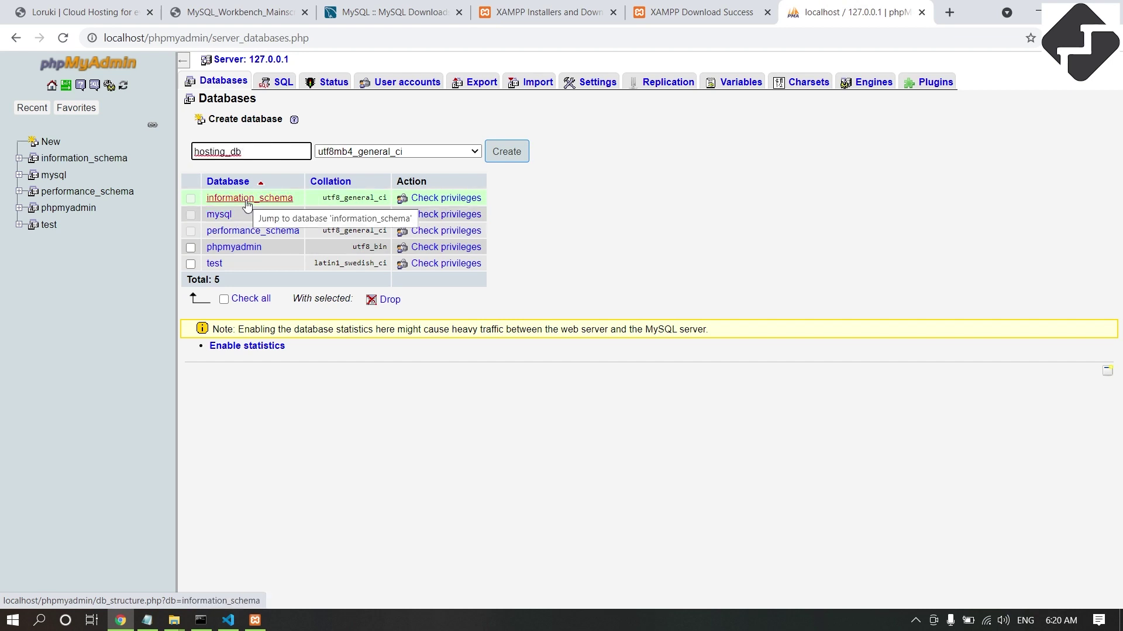
pyautogui.click(374, 153)
pyautogui.click(375, 155)
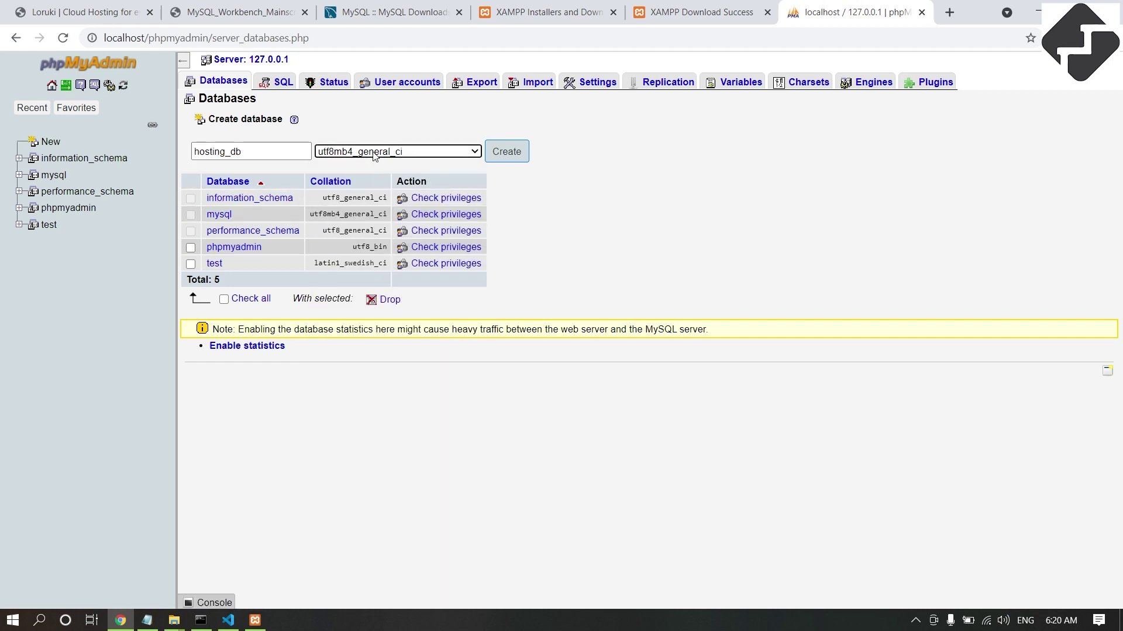
pyautogui.click(506, 153)
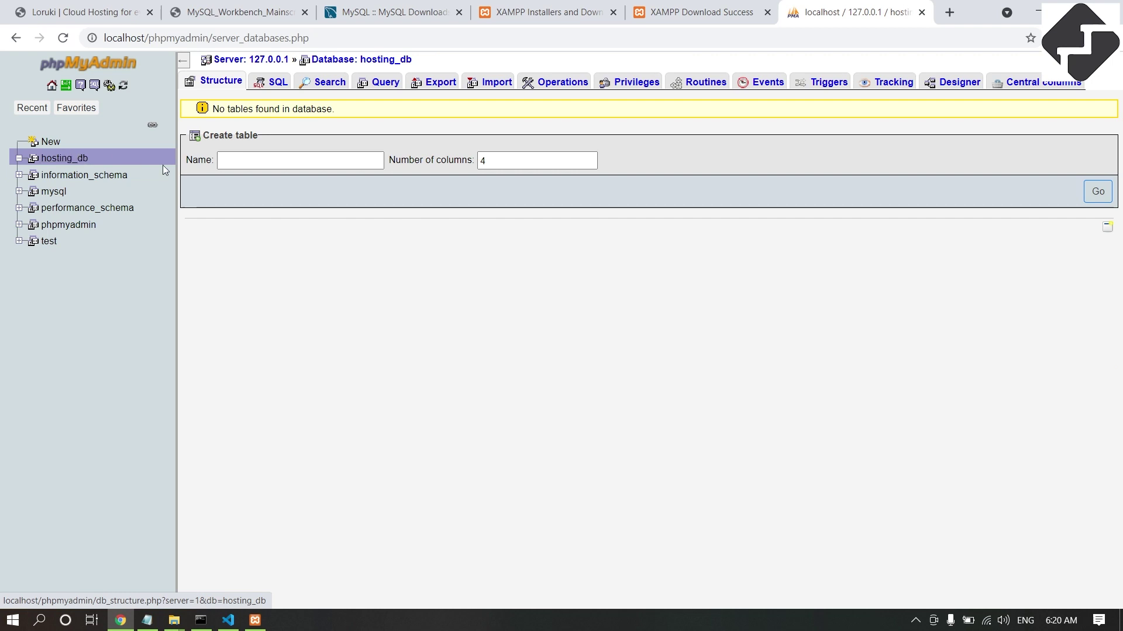
pyautogui.click(228, 164)
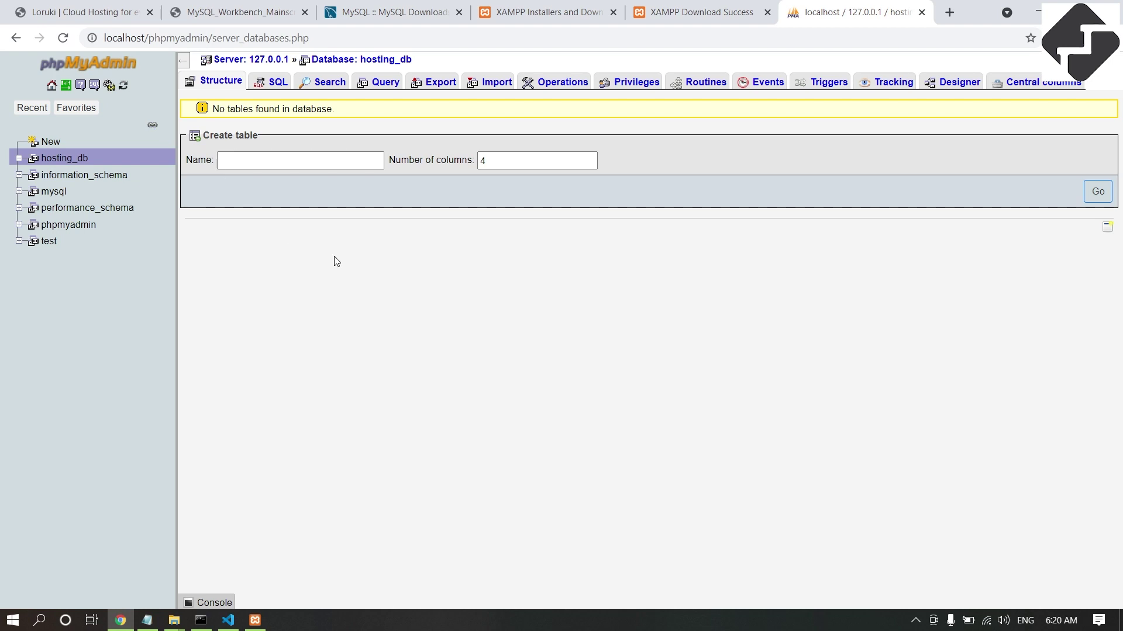
# Name the new table request, give it 5 columns, and open its column definitions.
pyautogui.click(61, 11)
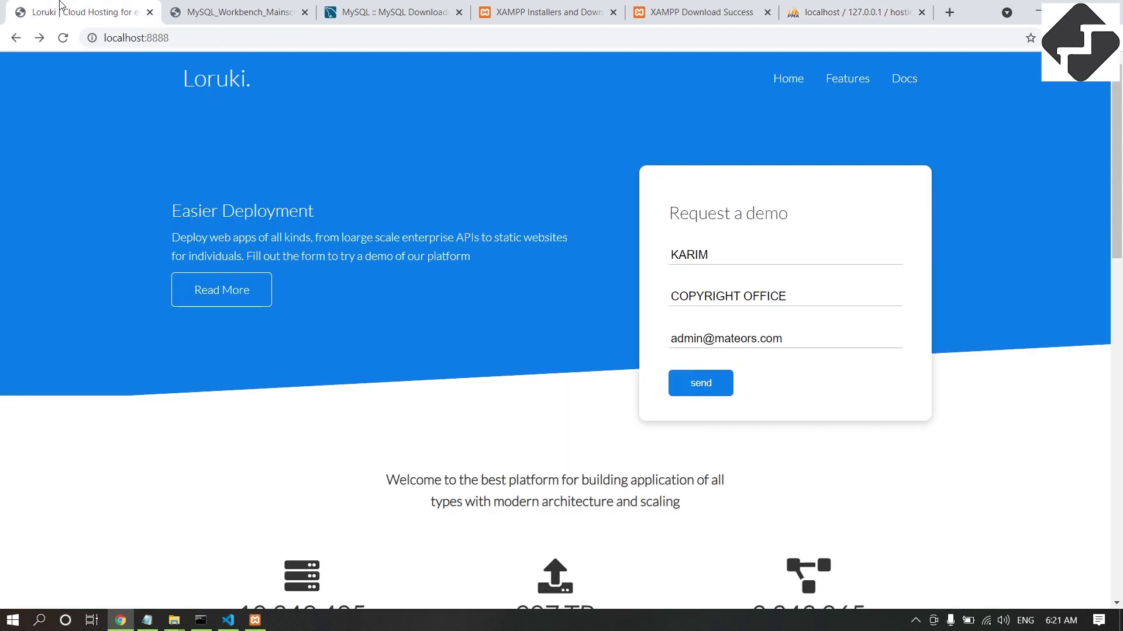
pyautogui.click(825, 10)
pyautogui.click(255, 155)
pyautogui.write('request')
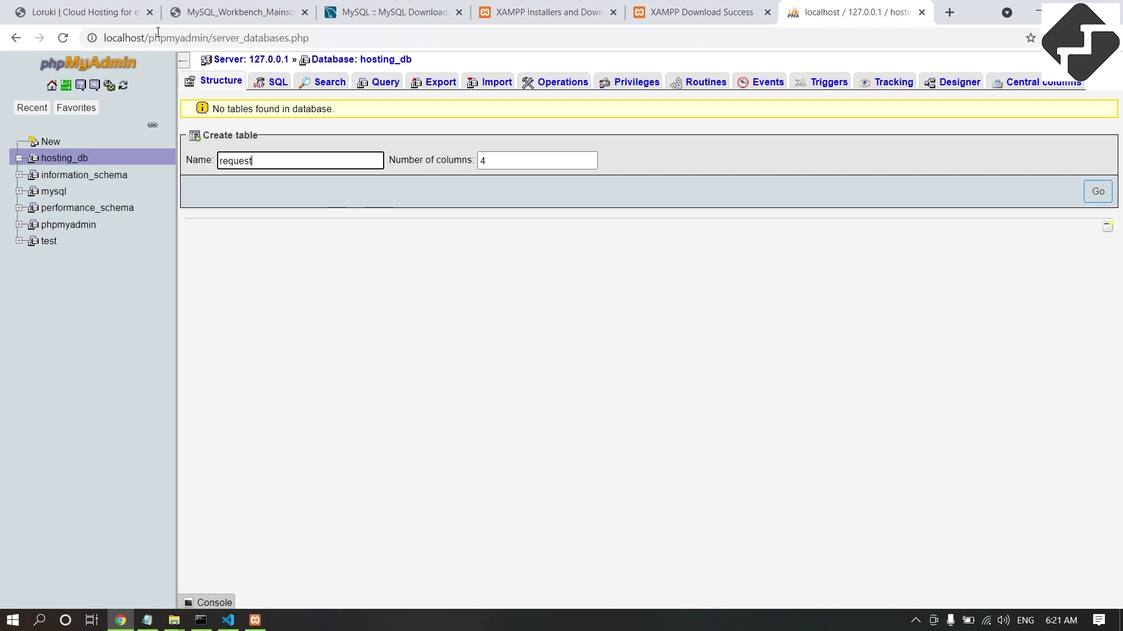
pyautogui.click(117, 12)
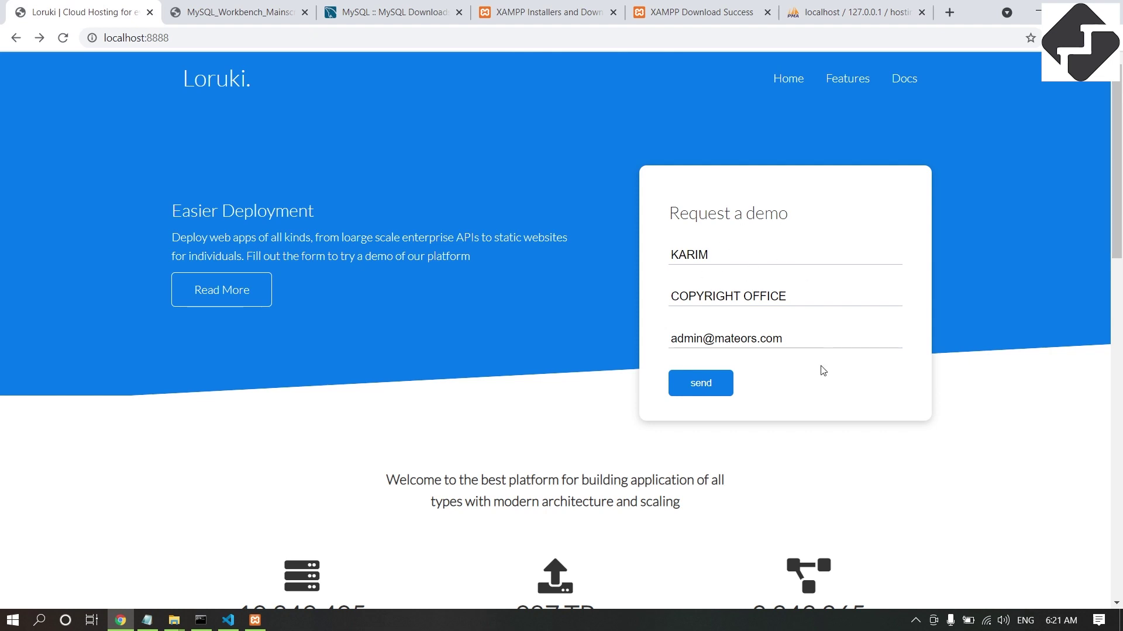
pyautogui.click(853, 12)
pyautogui.click(531, 163)
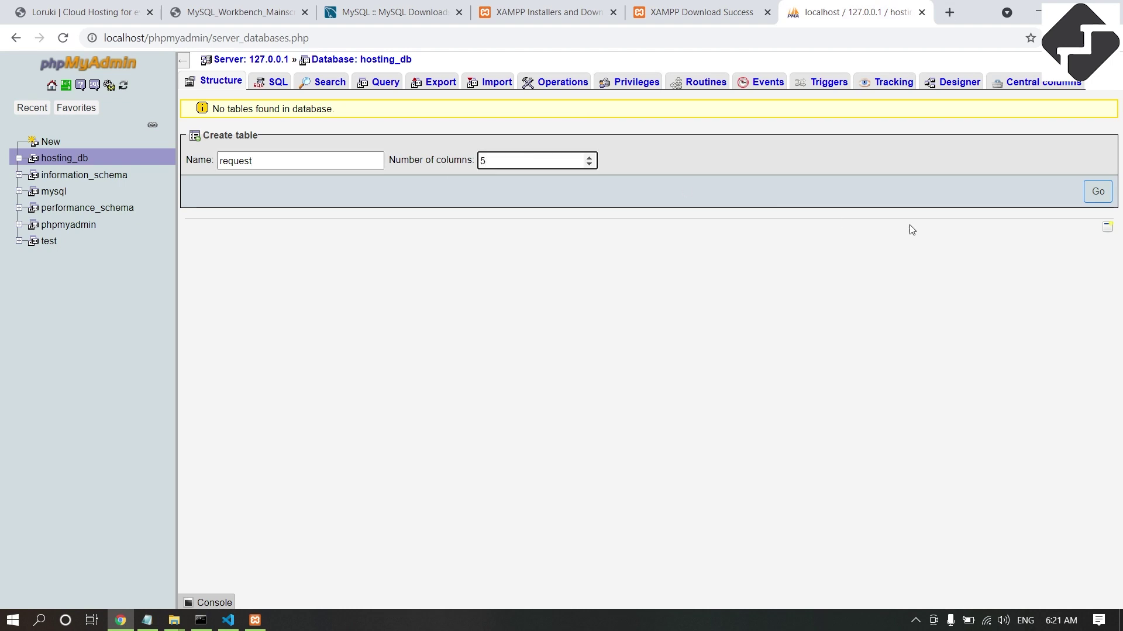
pyautogui.click(1097, 192)
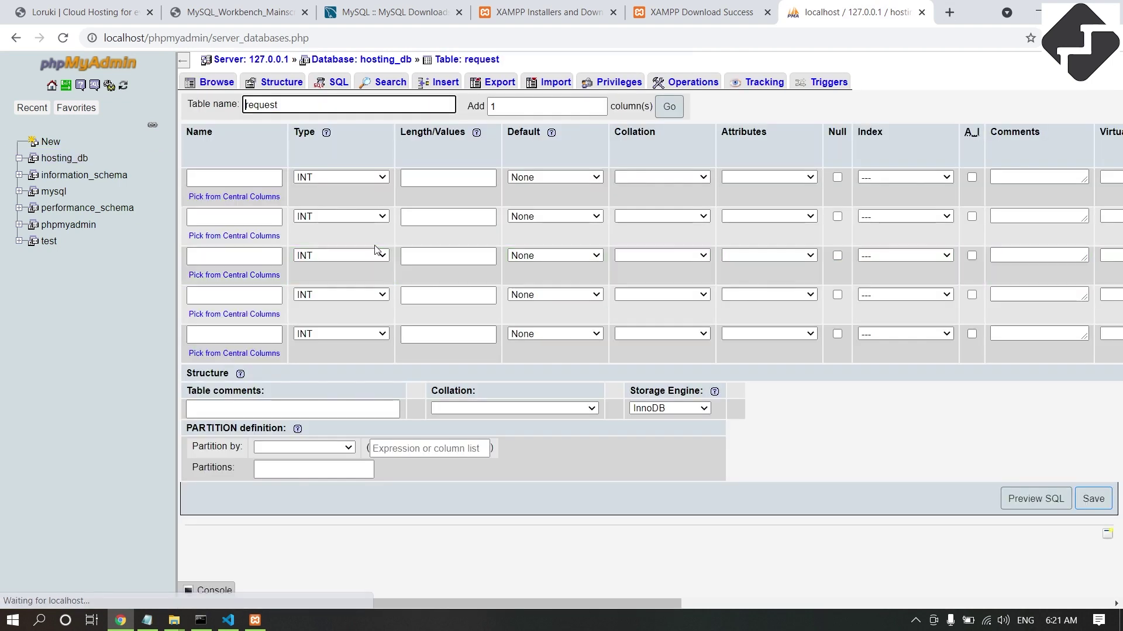
# Name the first column id and make it an auto-increment PRIMARY key.
pyautogui.click(233, 178)
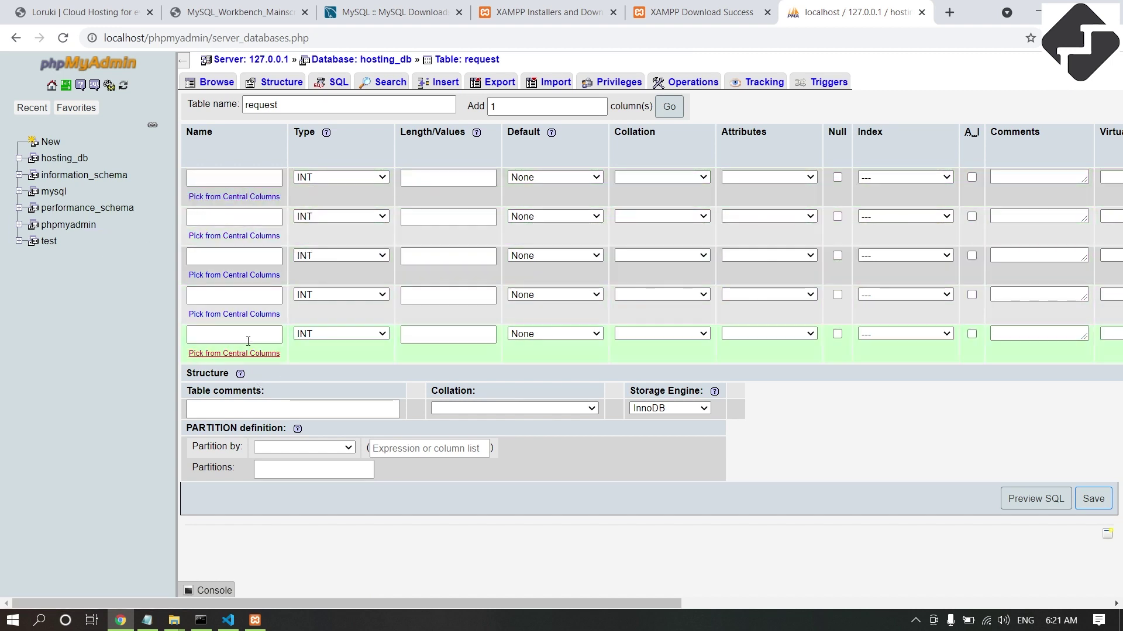
pyautogui.click(219, 181)
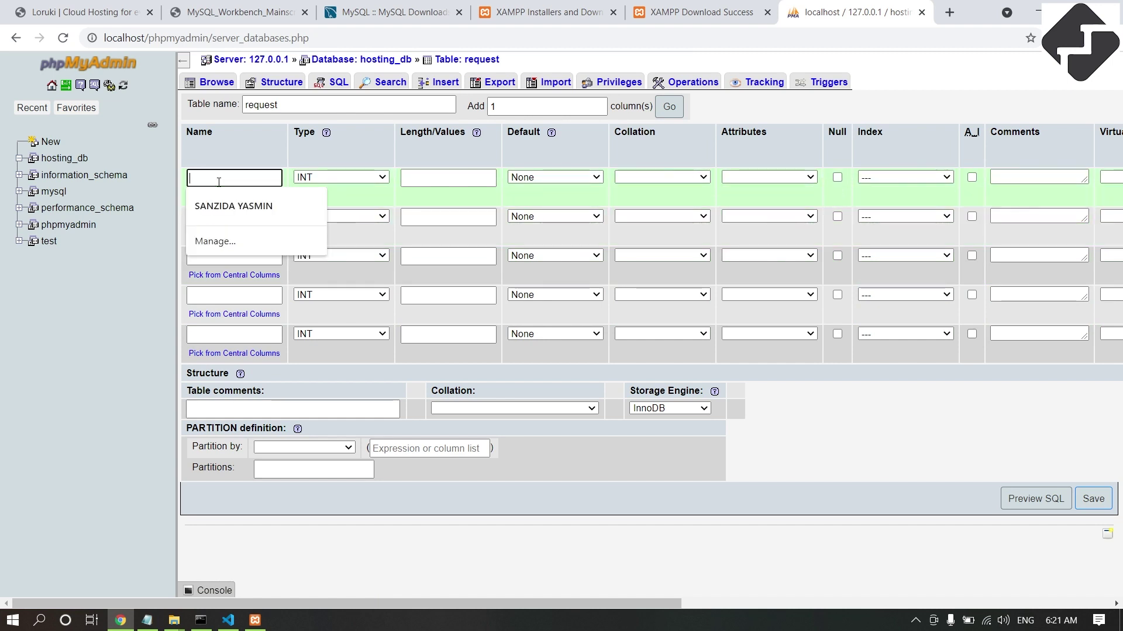
pyautogui.write('id')
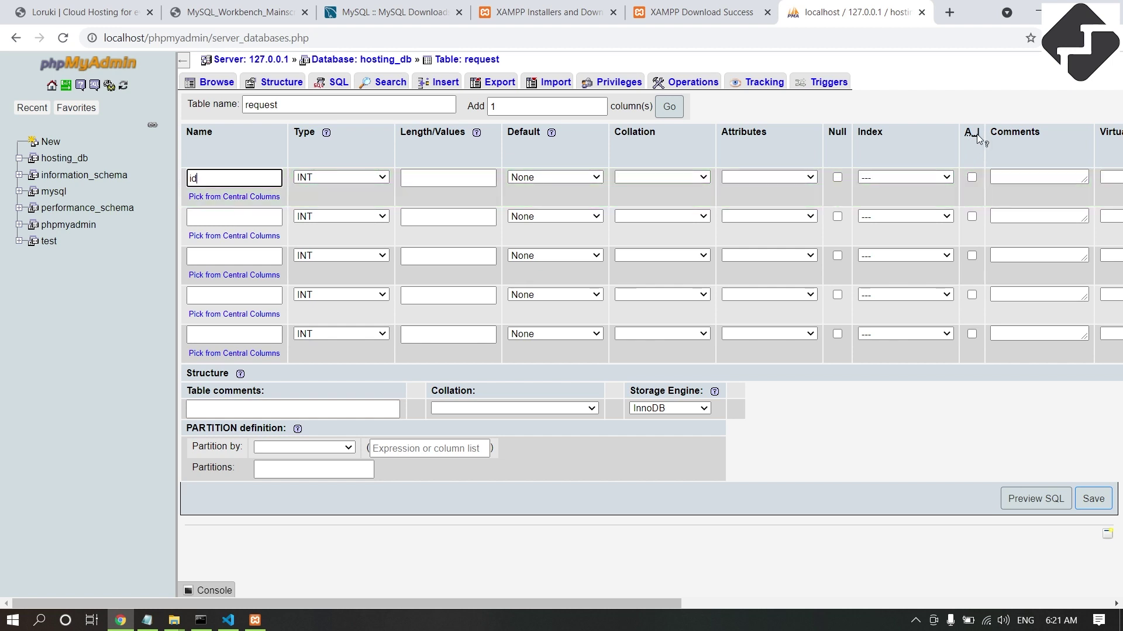
pyautogui.click(971, 177)
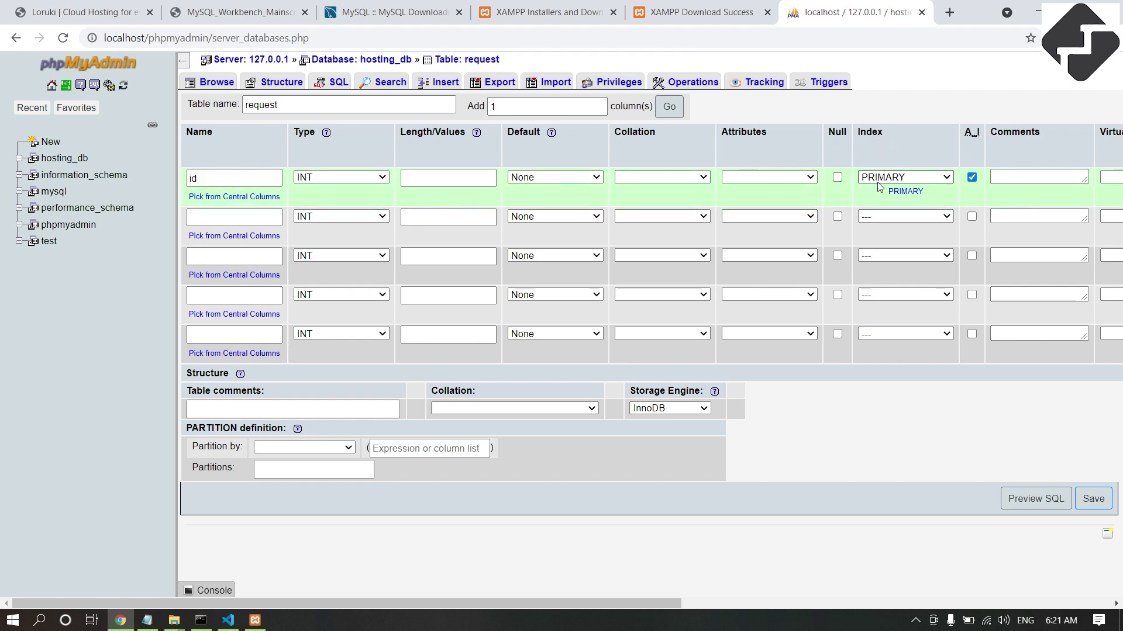
# Name the remaining four columns name, company, email and status.
pyautogui.click(224, 218)
pyautogui.click(110, 7)
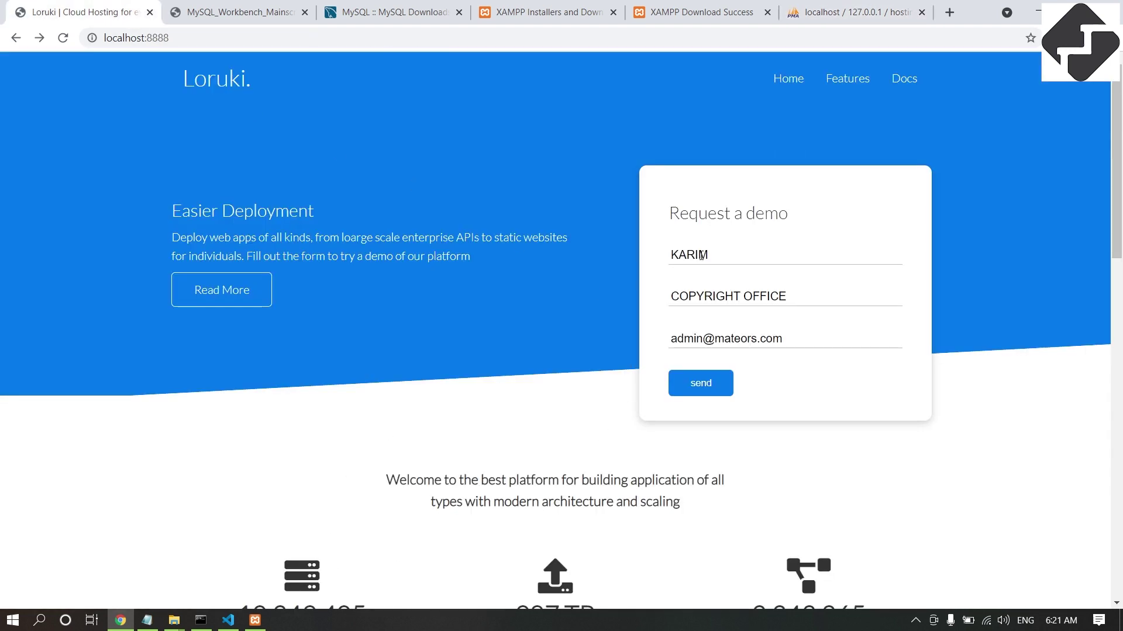
pyautogui.click(822, 12)
pyautogui.write('name')
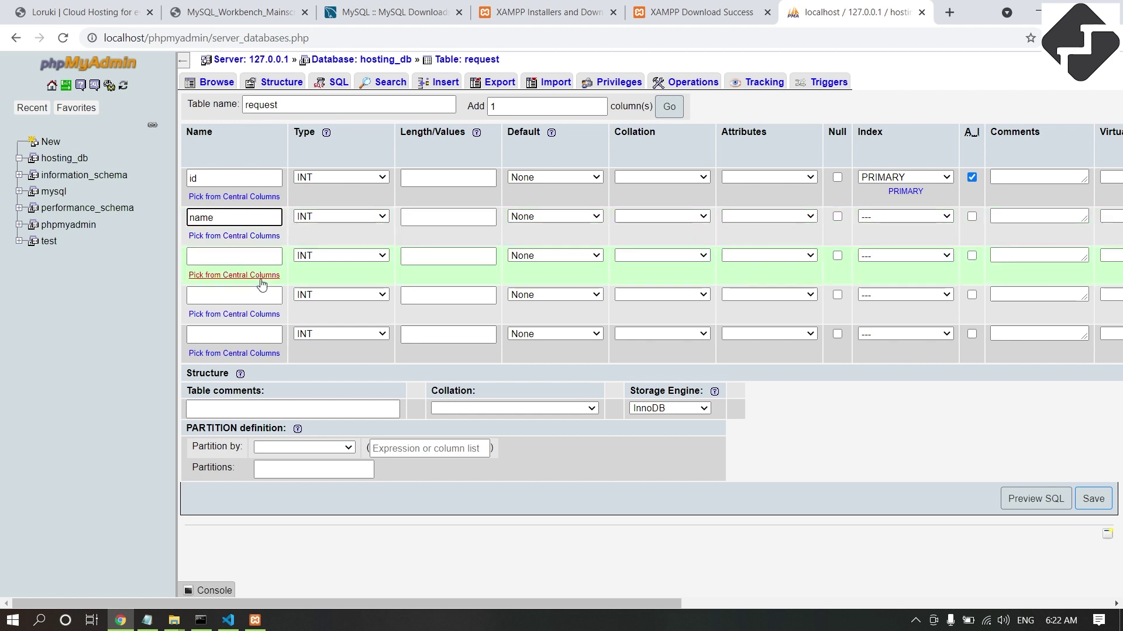
pyautogui.click(211, 256)
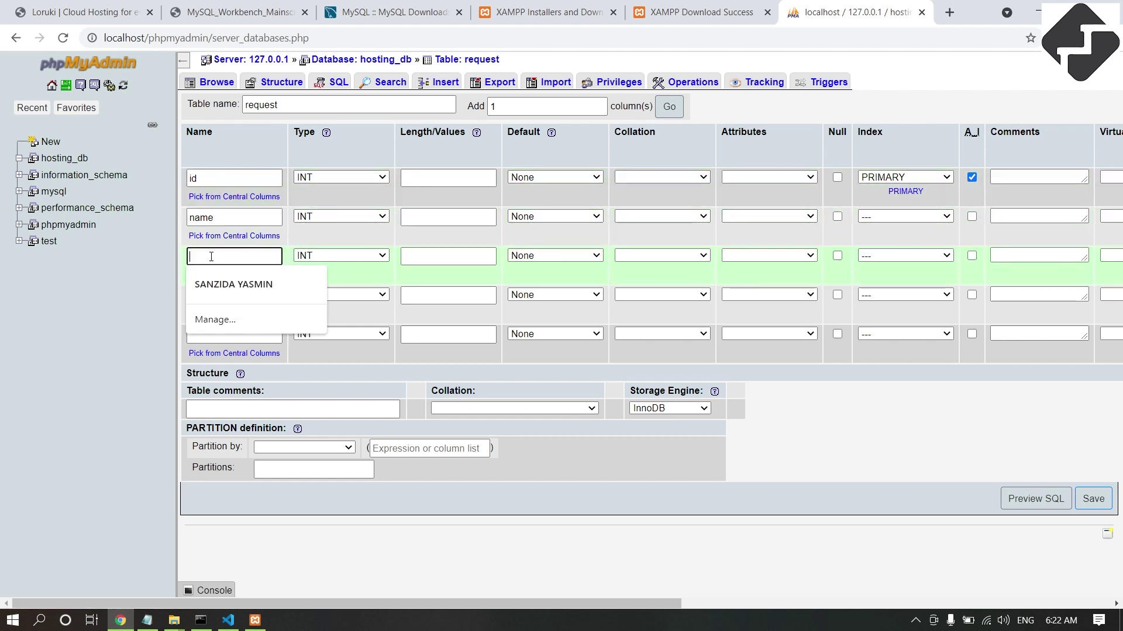
pyautogui.write('company')
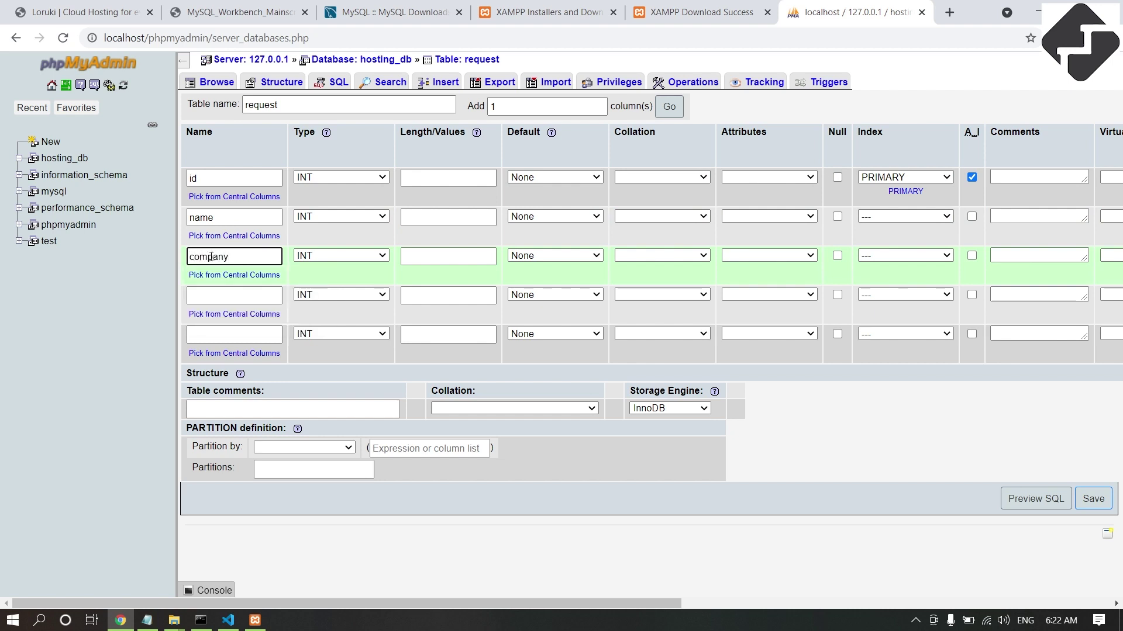
pyautogui.click(220, 288)
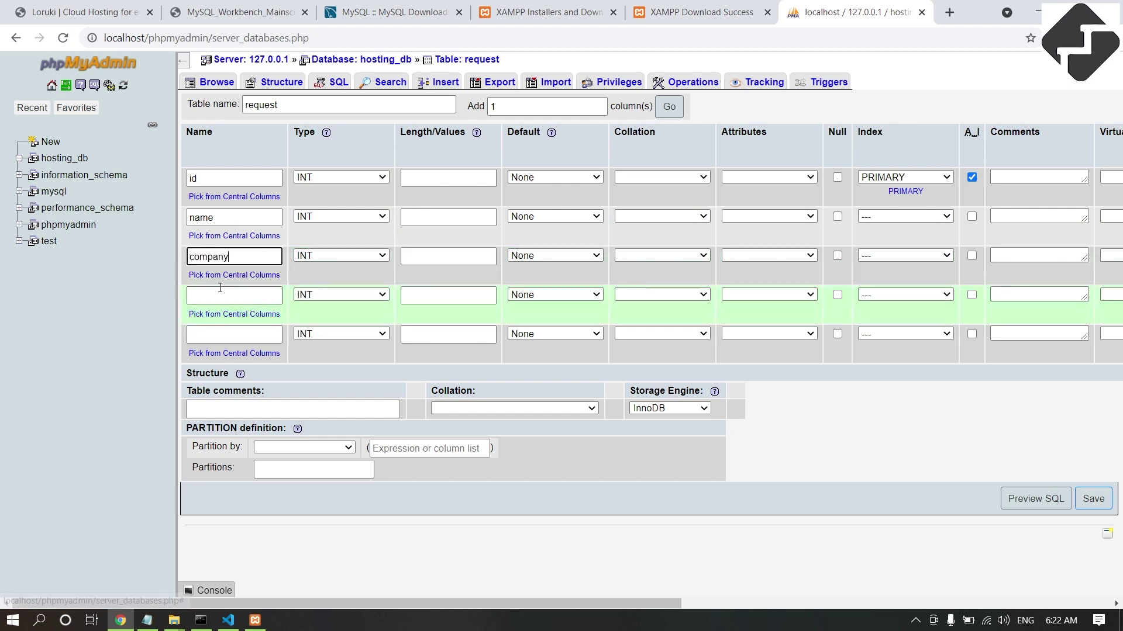
pyautogui.write('email')
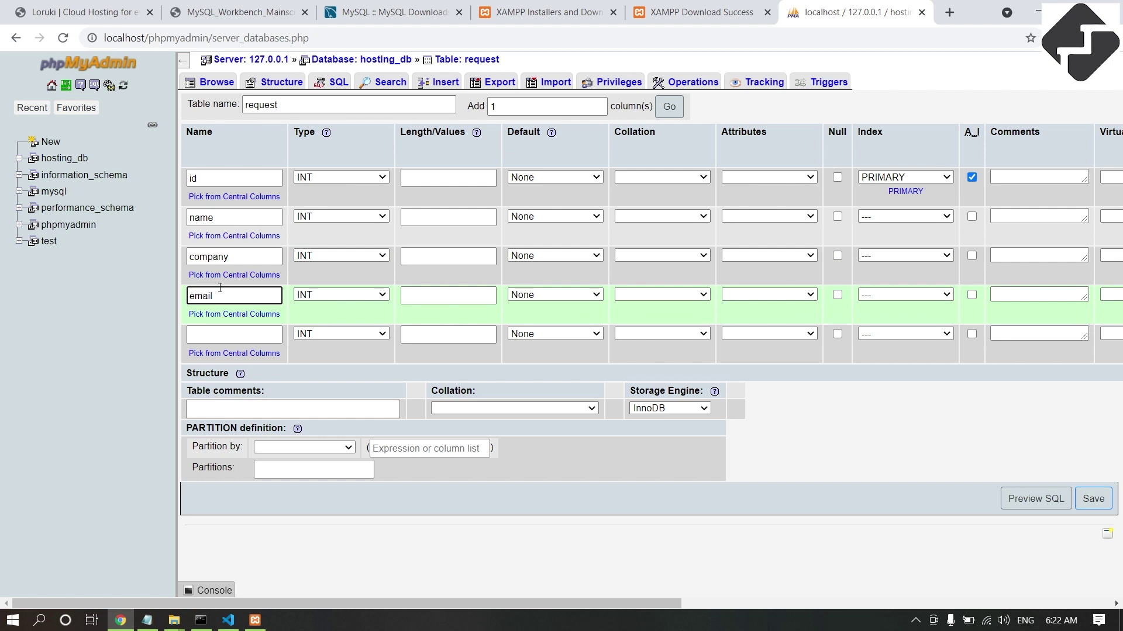
pyautogui.click(227, 334)
pyautogui.write('status')
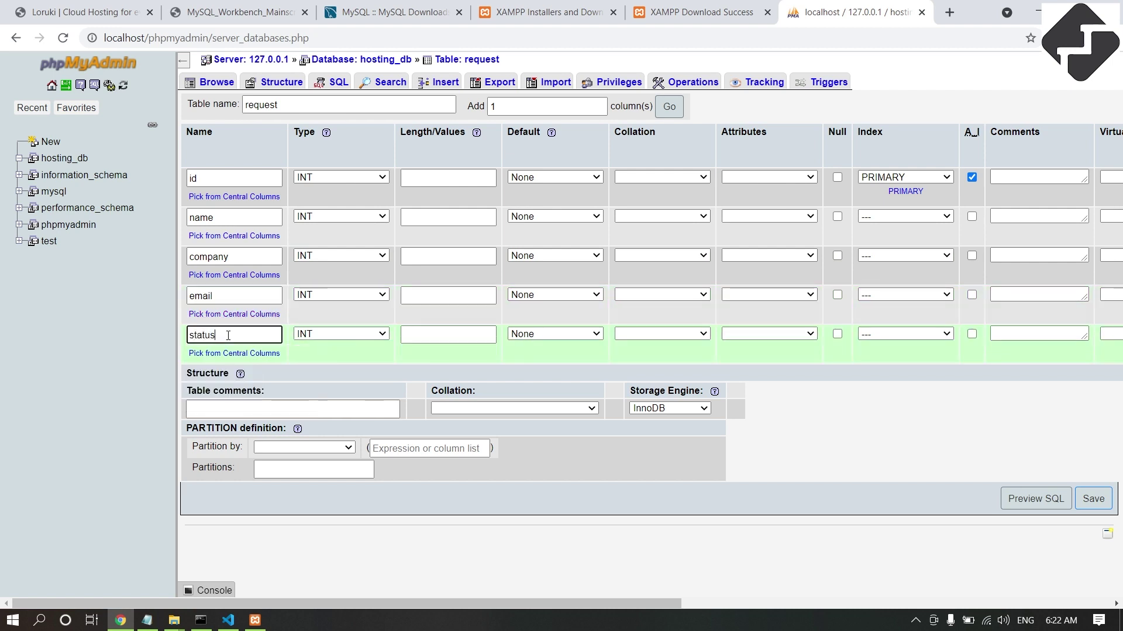
pyautogui.click(448, 334)
pyautogui.write('1')
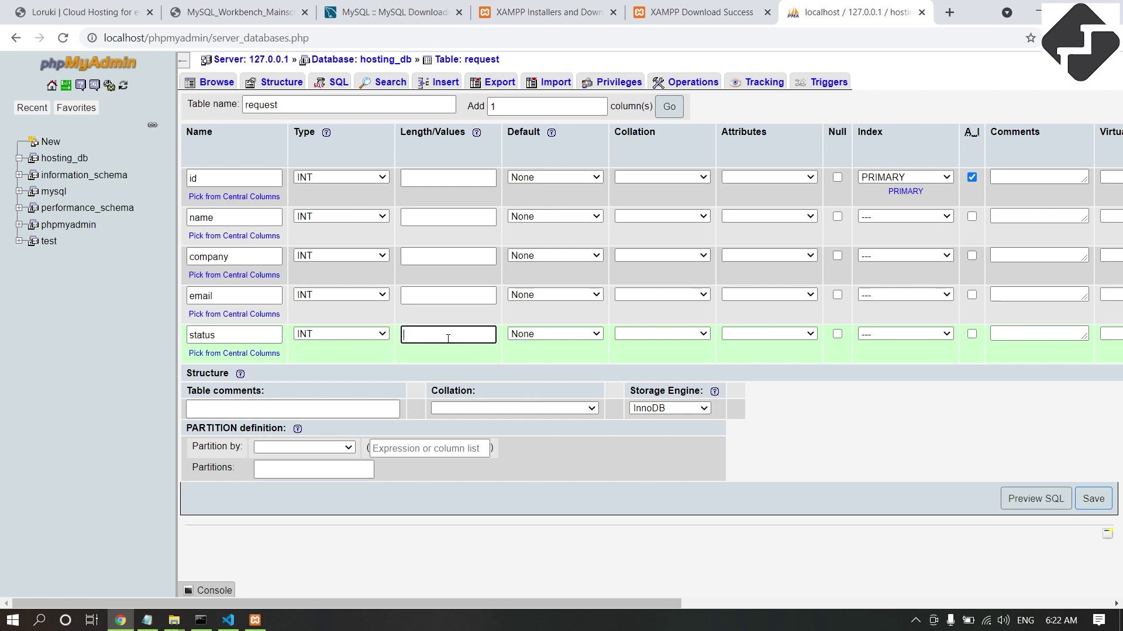
pyautogui.press('BackSpace')
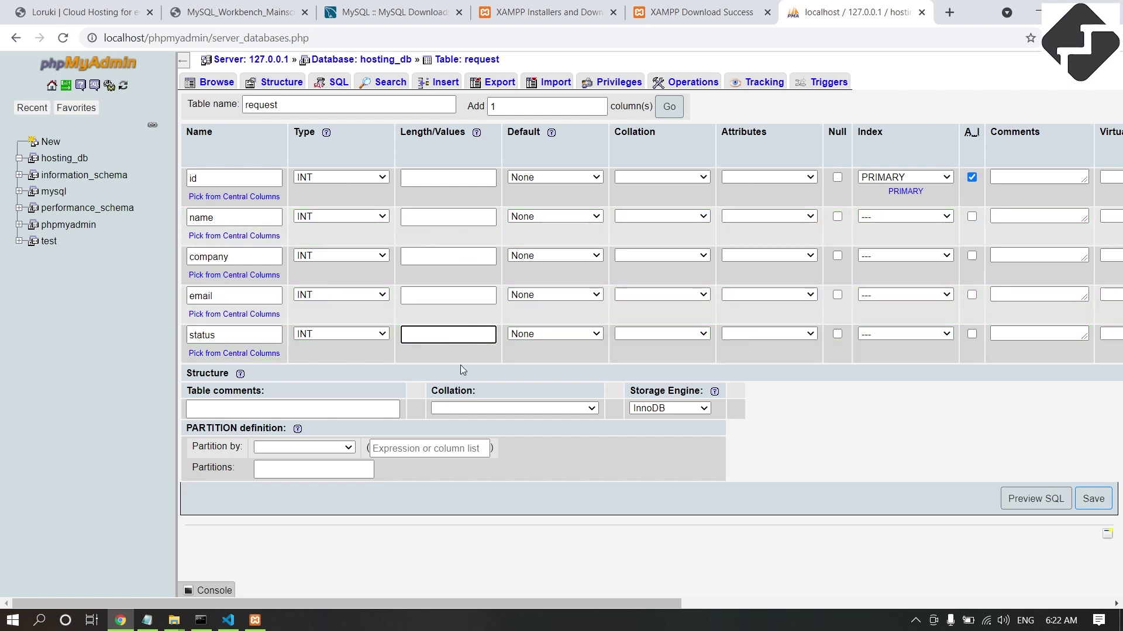
# Give id length 10 and make name a VARCHAR column of length 100.
pyautogui.click(421, 180)
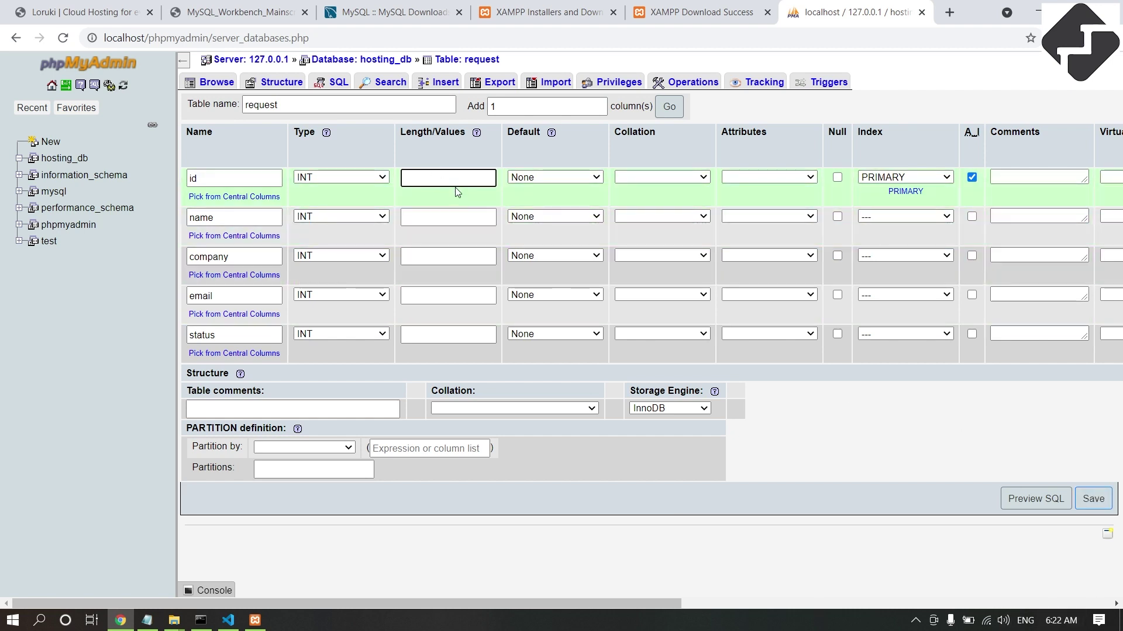
pyautogui.write('10')
pyautogui.click(416, 215)
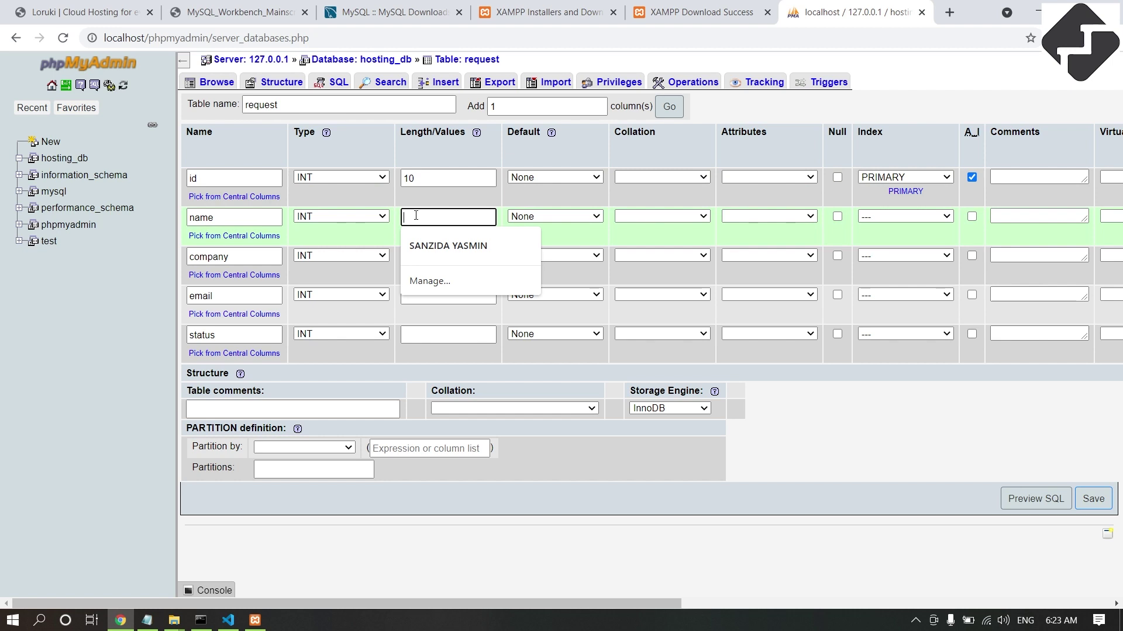
pyautogui.click(336, 217)
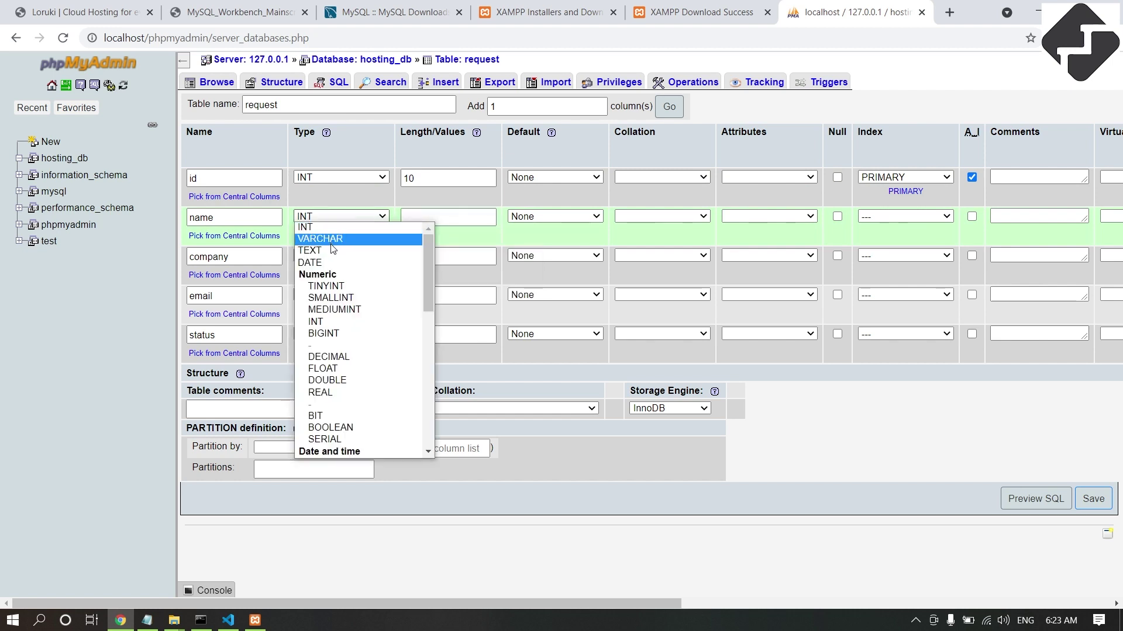
pyautogui.click(338, 239)
pyautogui.click(439, 219)
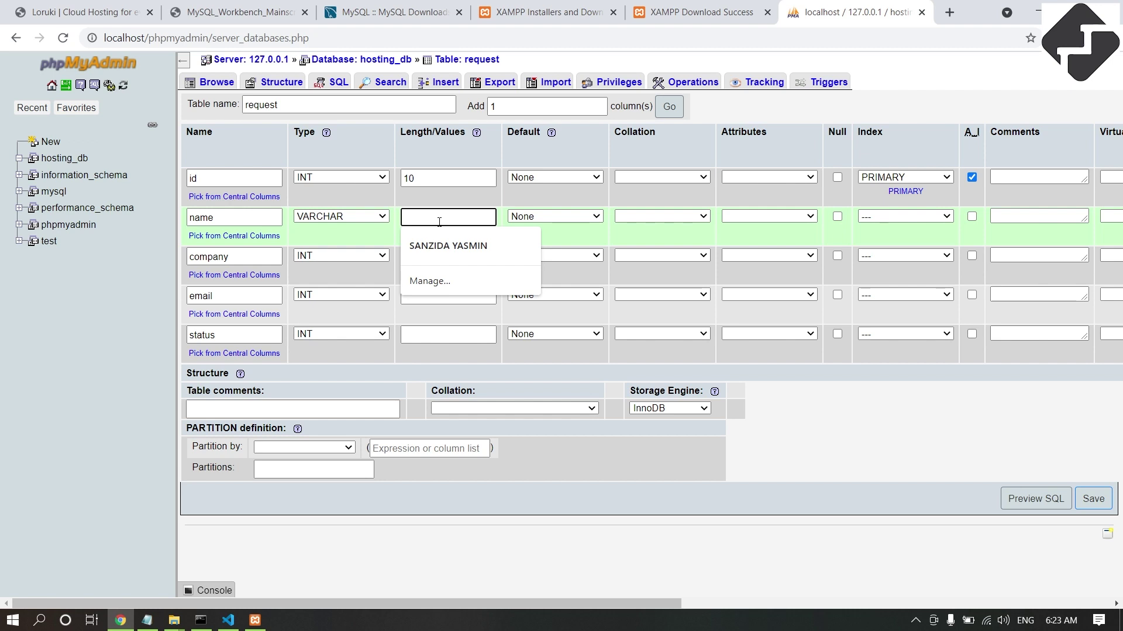
pyautogui.write('100')
# Make company and email VARCHAR with length 100, and give status length 1.
pyautogui.click(360, 257)
pyautogui.click(356, 276)
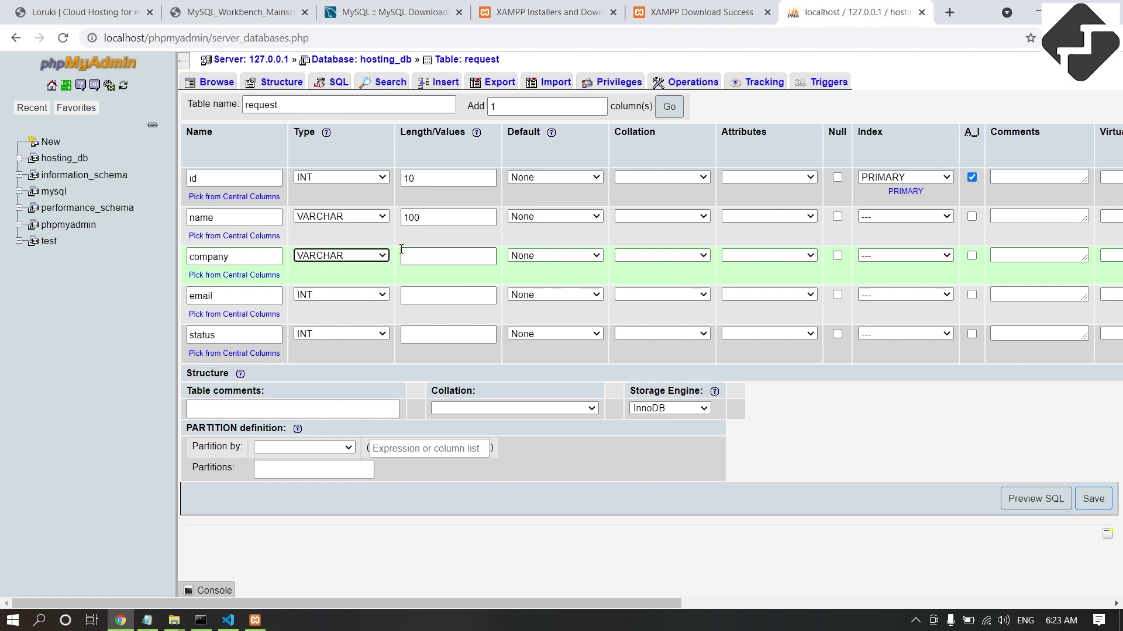
pyautogui.click(424, 262)
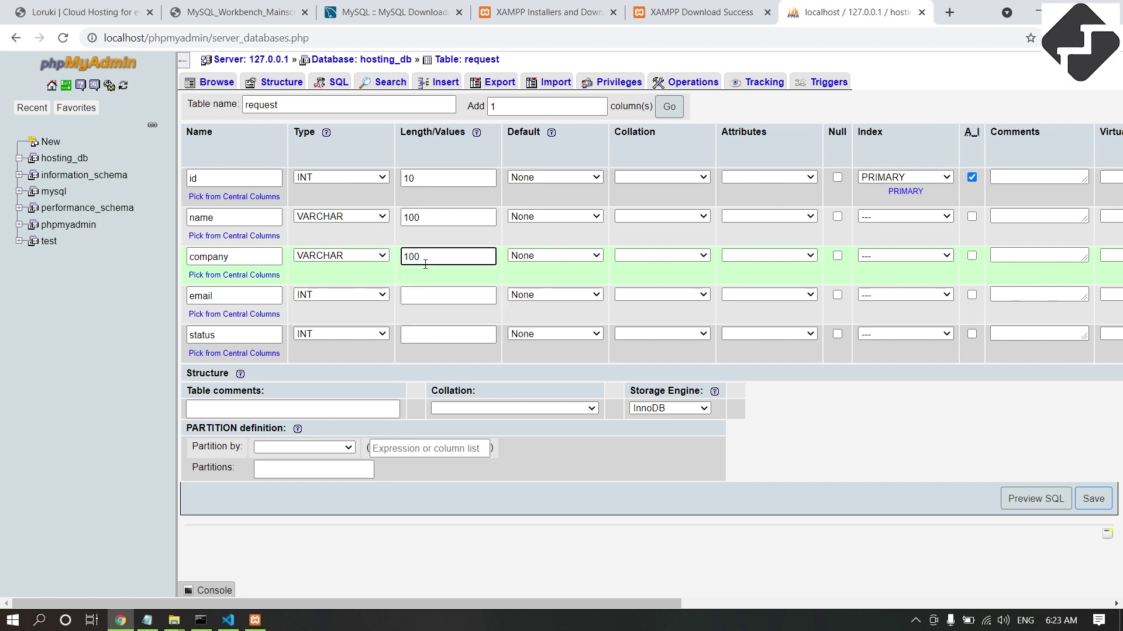
pyautogui.click(351, 295)
pyautogui.click(331, 318)
pyautogui.click(427, 295)
pyautogui.write('100')
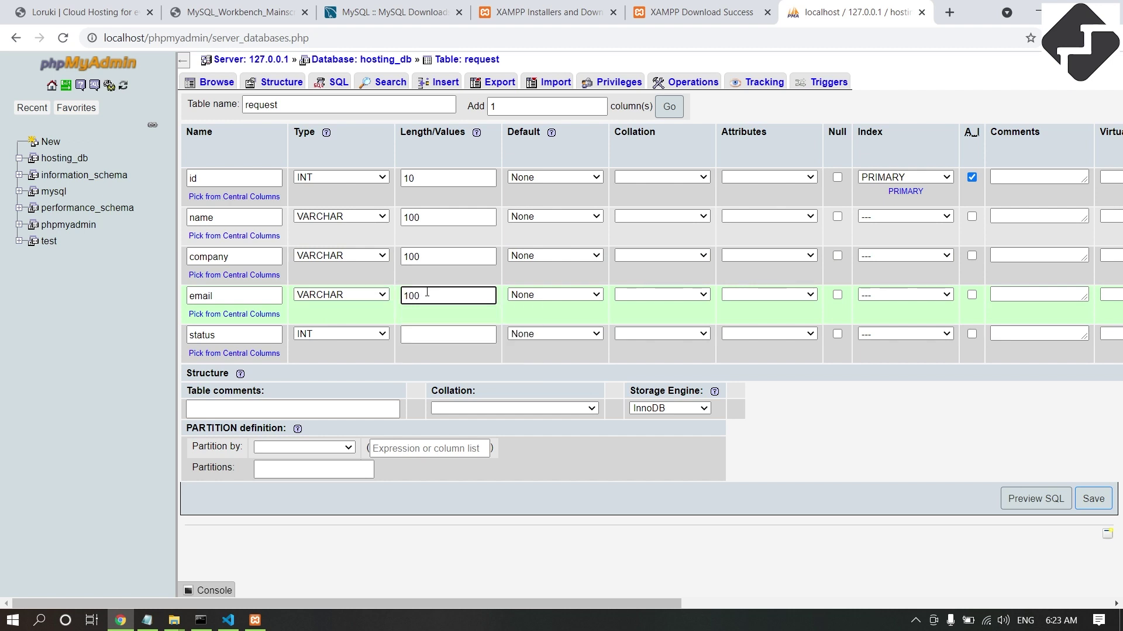
pyautogui.click(422, 333)
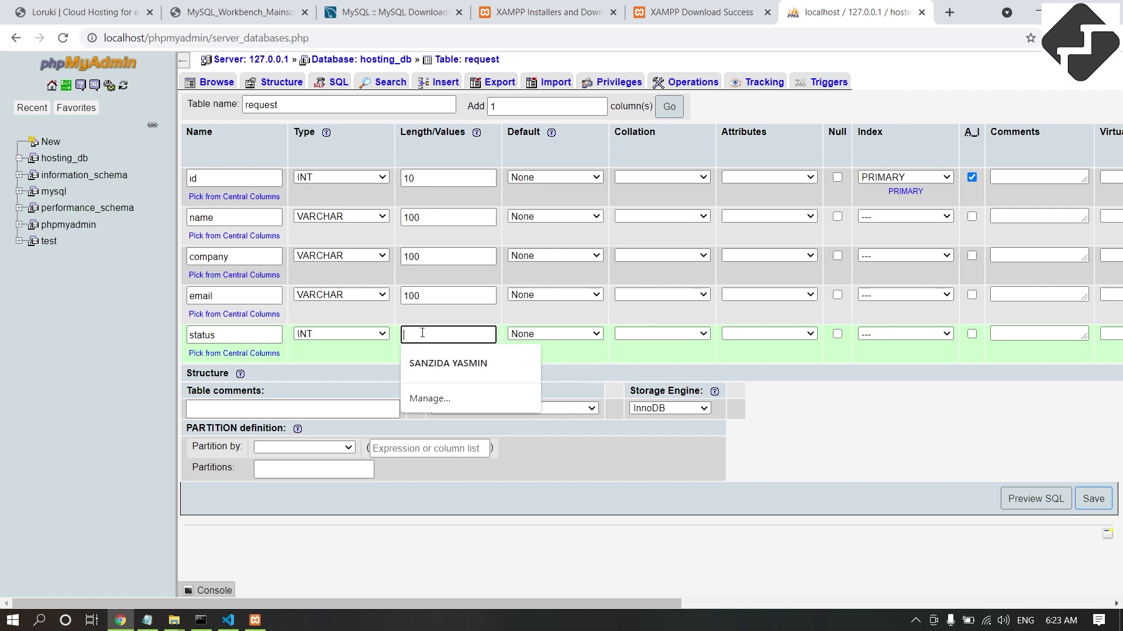
pyautogui.write('1')
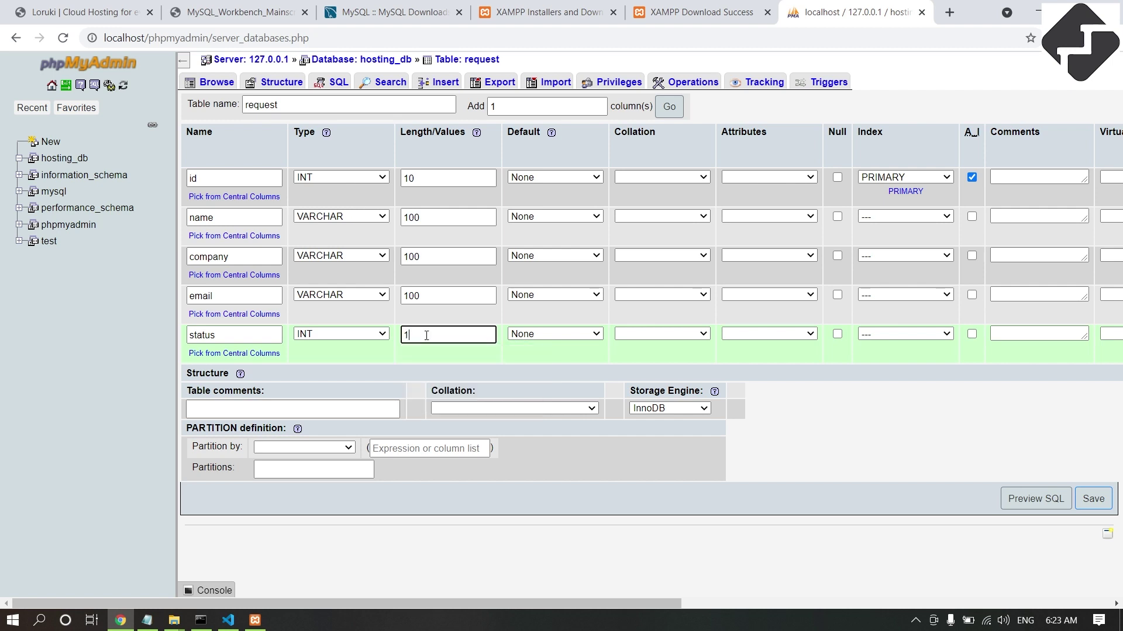
pyautogui.click(1102, 504)
# Save the request table and look over its resulting structure.
pyautogui.click(1092, 498)
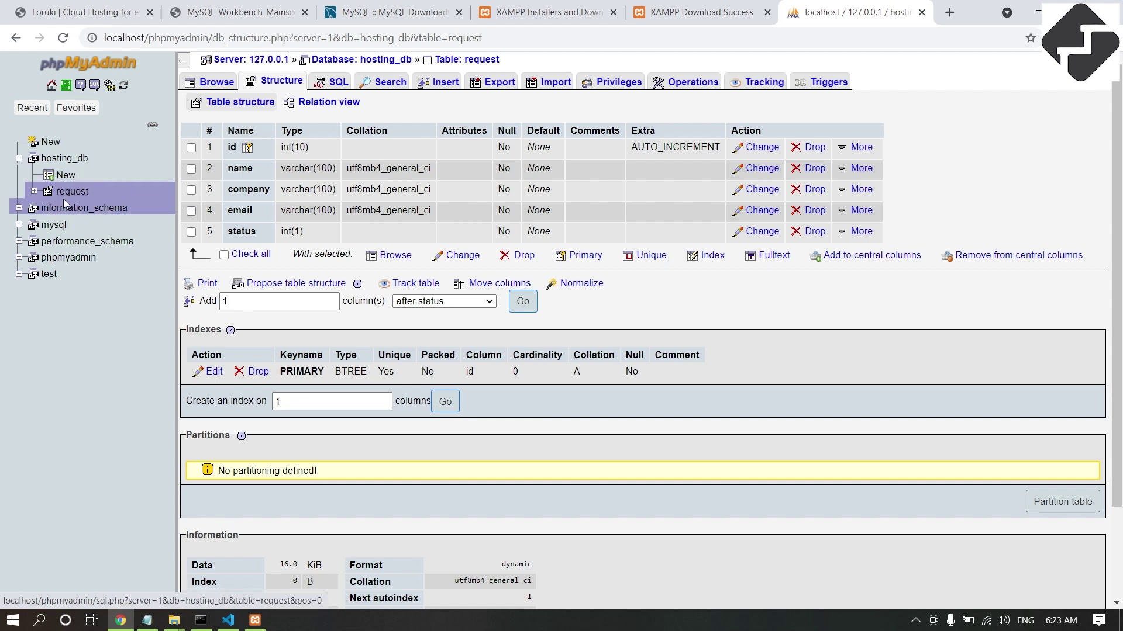
pyautogui.scroll(-1, 571, 334)
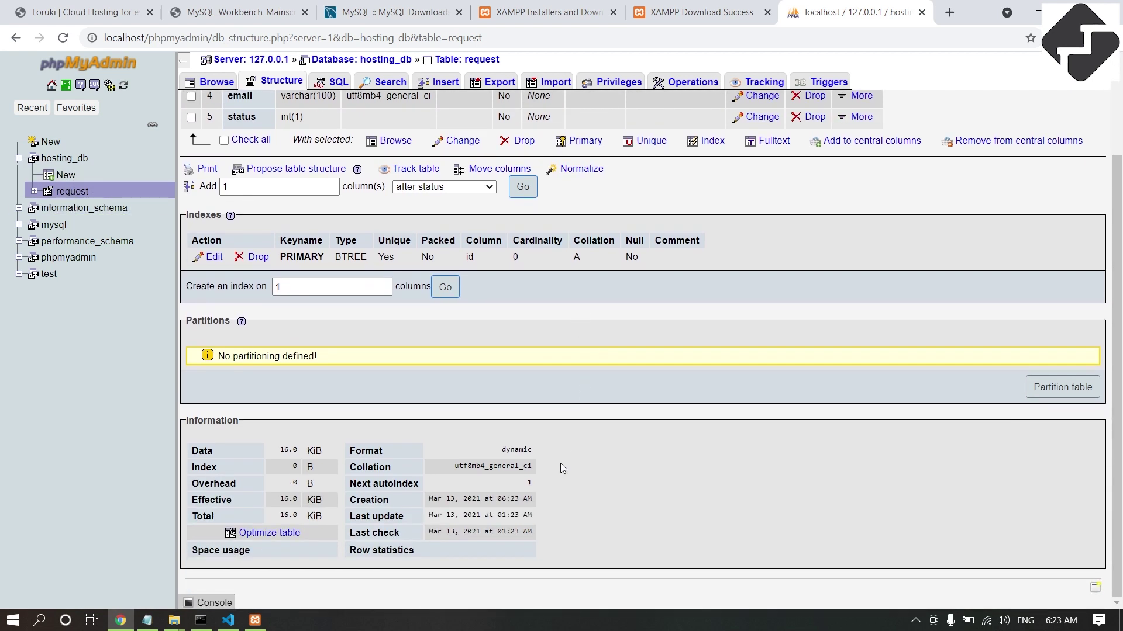
pyautogui.scroll(1, 437, 401)
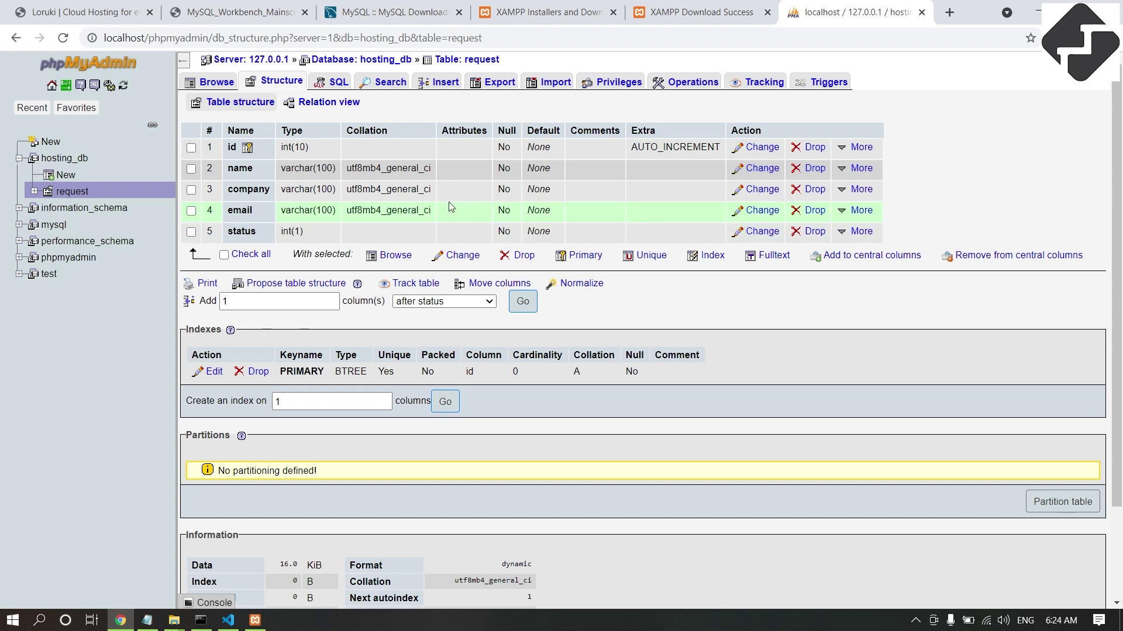
pyautogui.click(947, 17)
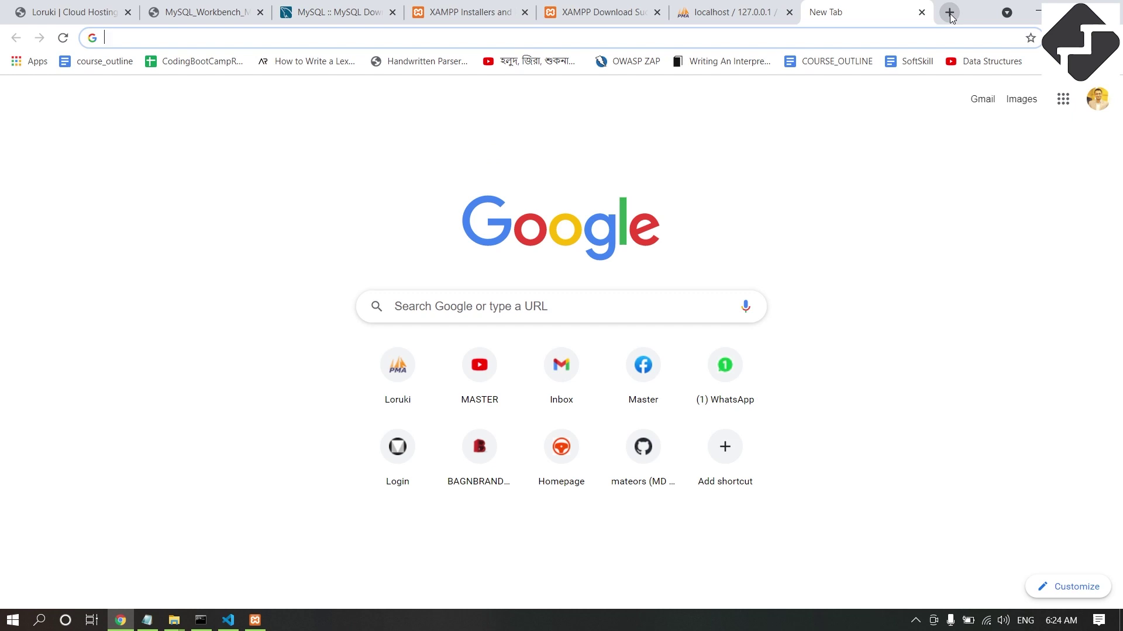
# Search Google for 'golang mysql example' and open the TutorialEdge tutorial in a background tab.
pyautogui.write('golang mysql')
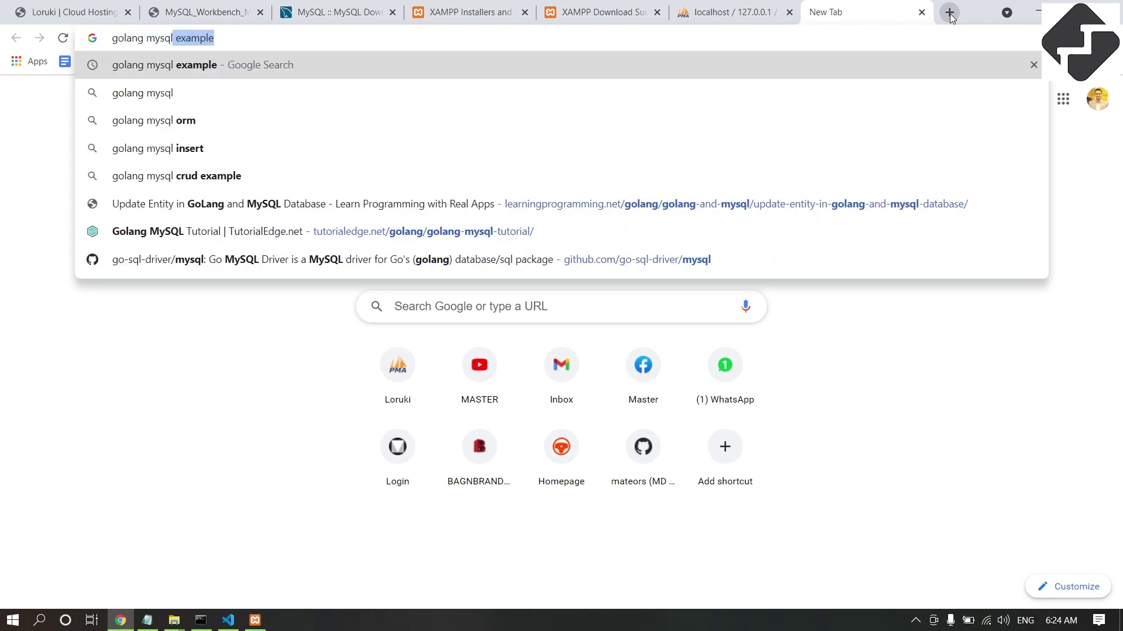
pyautogui.press('Return')
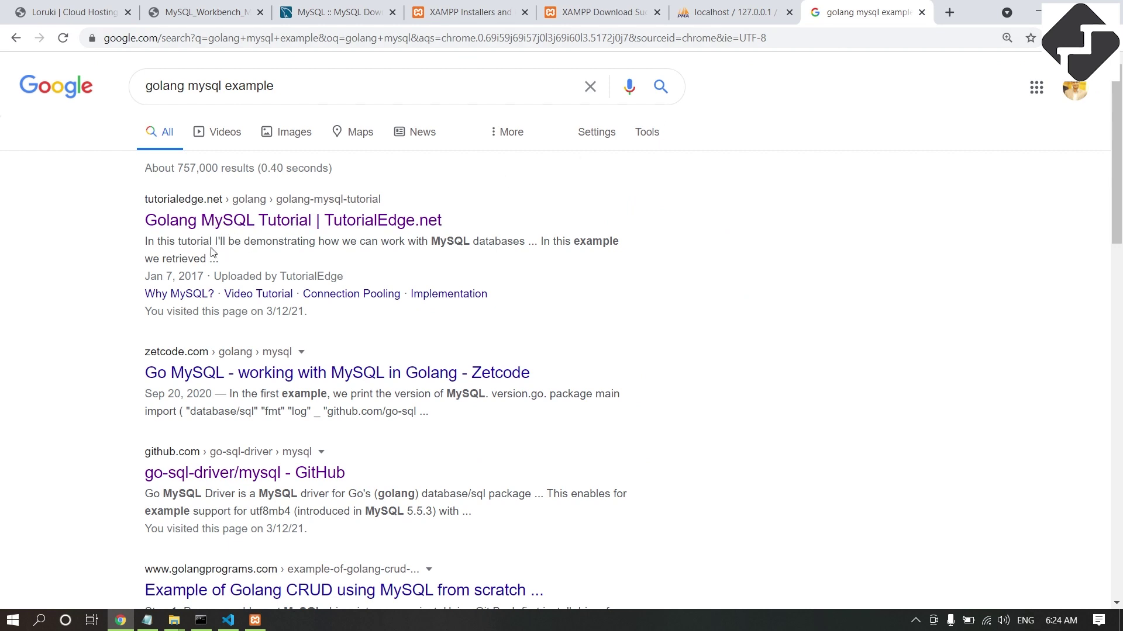
pyautogui.middleClick(293, 221)
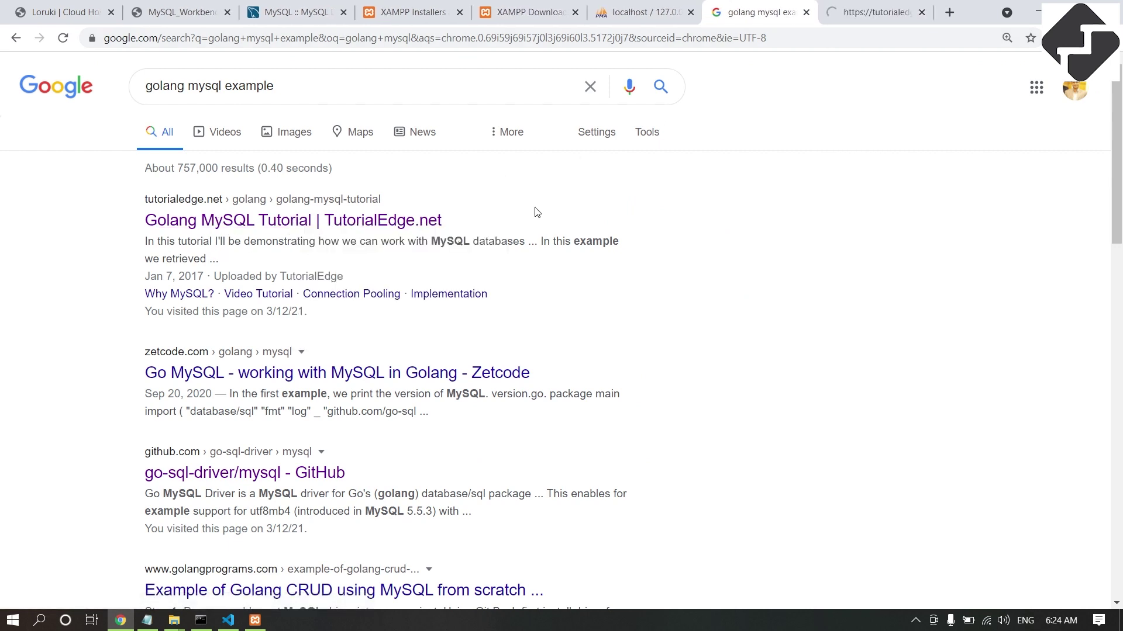
pyautogui.scroll(-2, 466, 383)
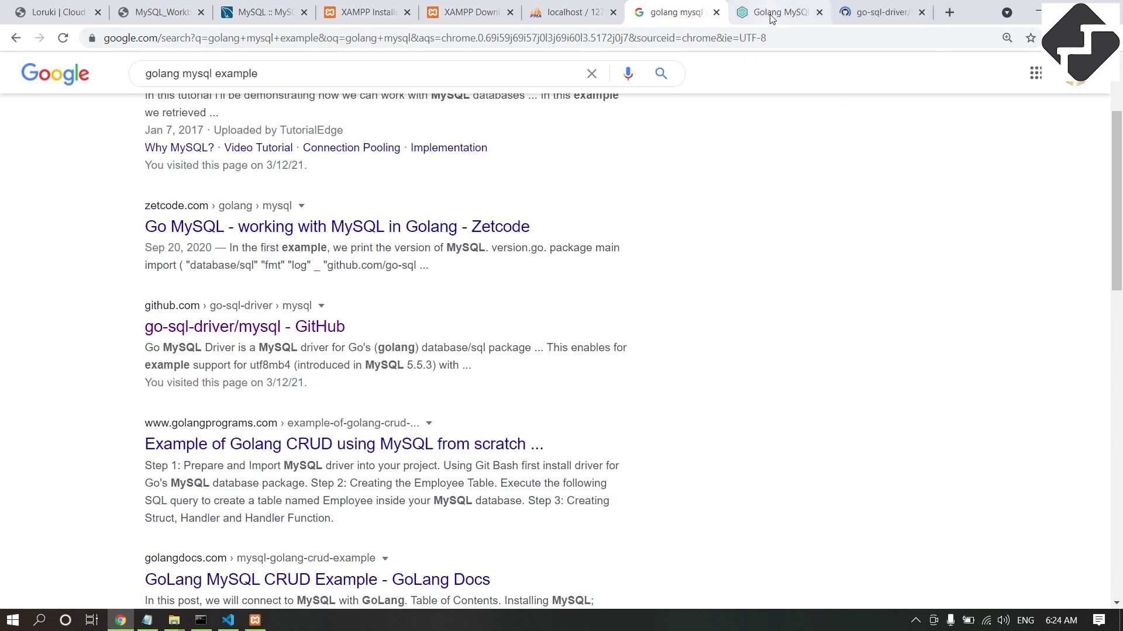
# Read through the TutorialEdge Golang MySQL tutorial's sql.Open example code.
pyautogui.click(768, 19)
pyautogui.scroll(-12, 481, 271)
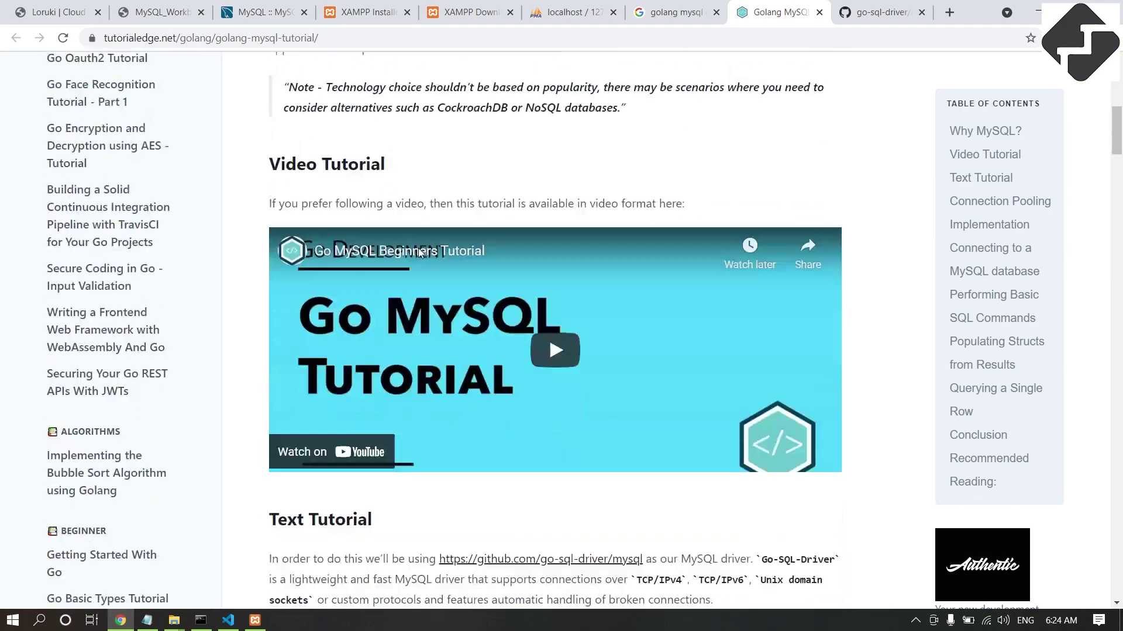
pyautogui.scroll(-13, 481, 270)
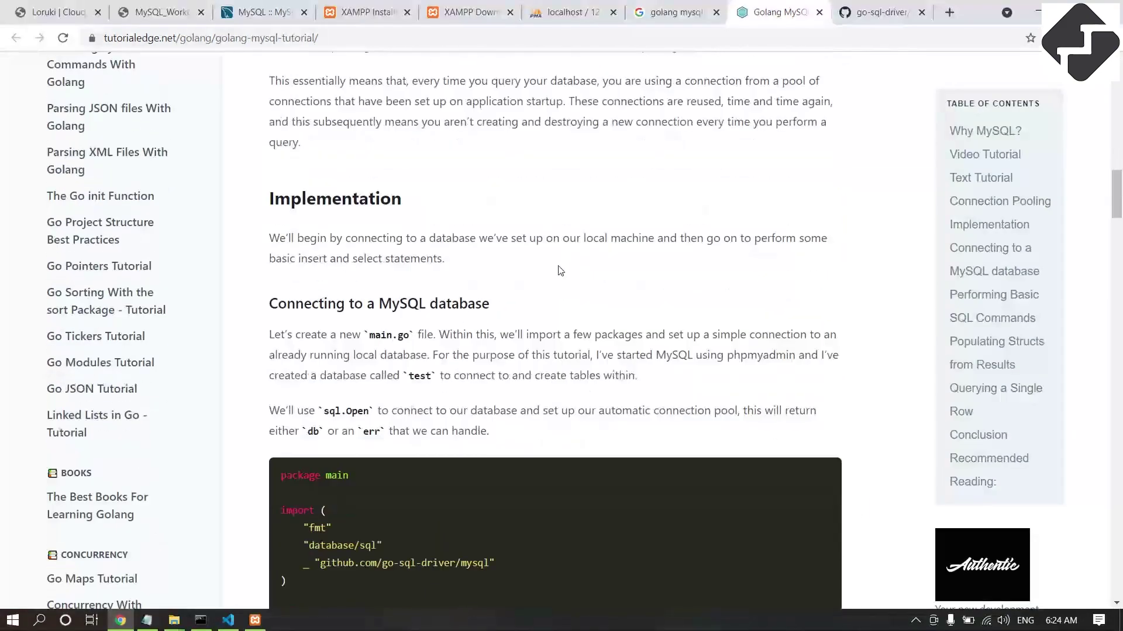
pyautogui.scroll(-4, 460, 193)
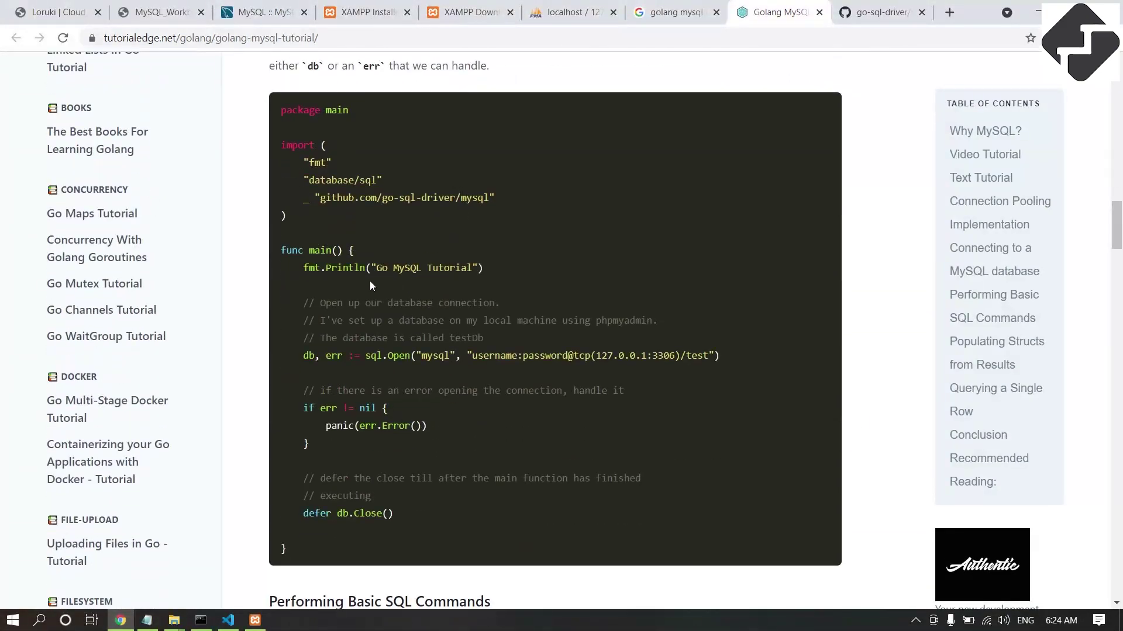
pyautogui.scroll(-4, 440, 239)
pyautogui.scroll(11, 384, 380)
pyautogui.scroll(-3, 385, 380)
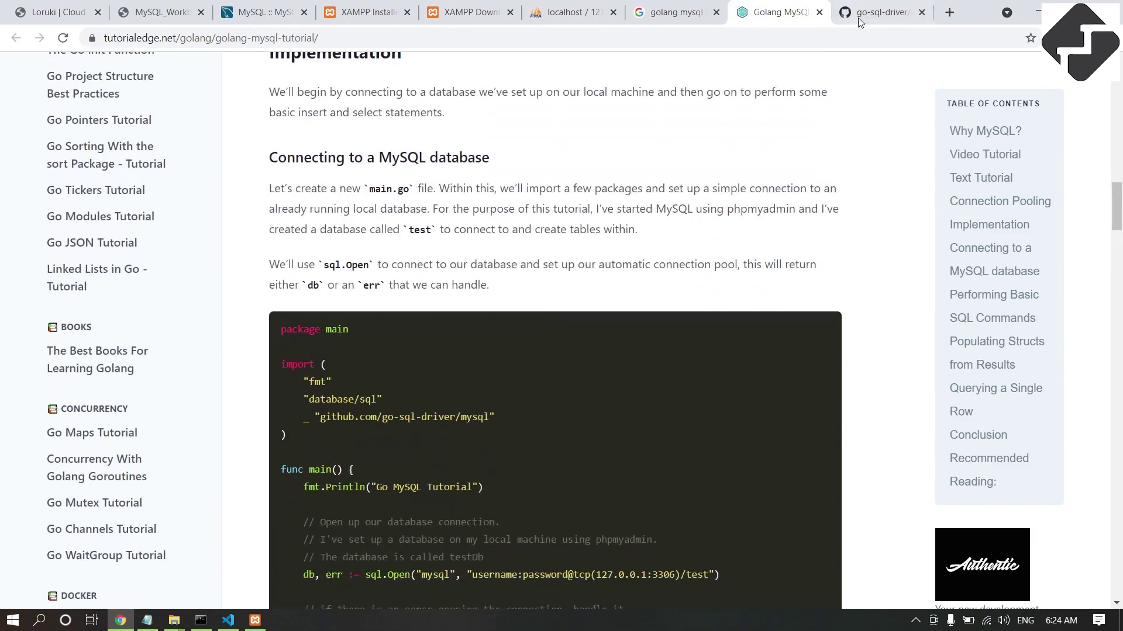
# Copy the go get -u github.com/go-sql-driver/mysql command from the GitHub page.
pyautogui.click(882, 12)
pyautogui.scroll(-20, 233, 340)
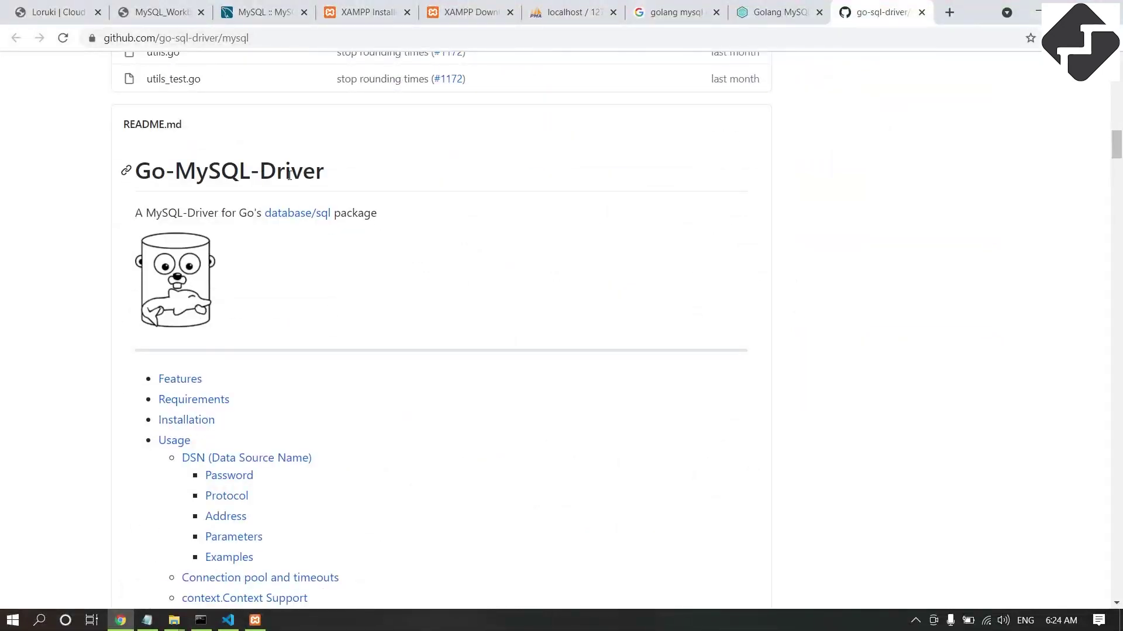
pyautogui.scroll(-16, 237, 316)
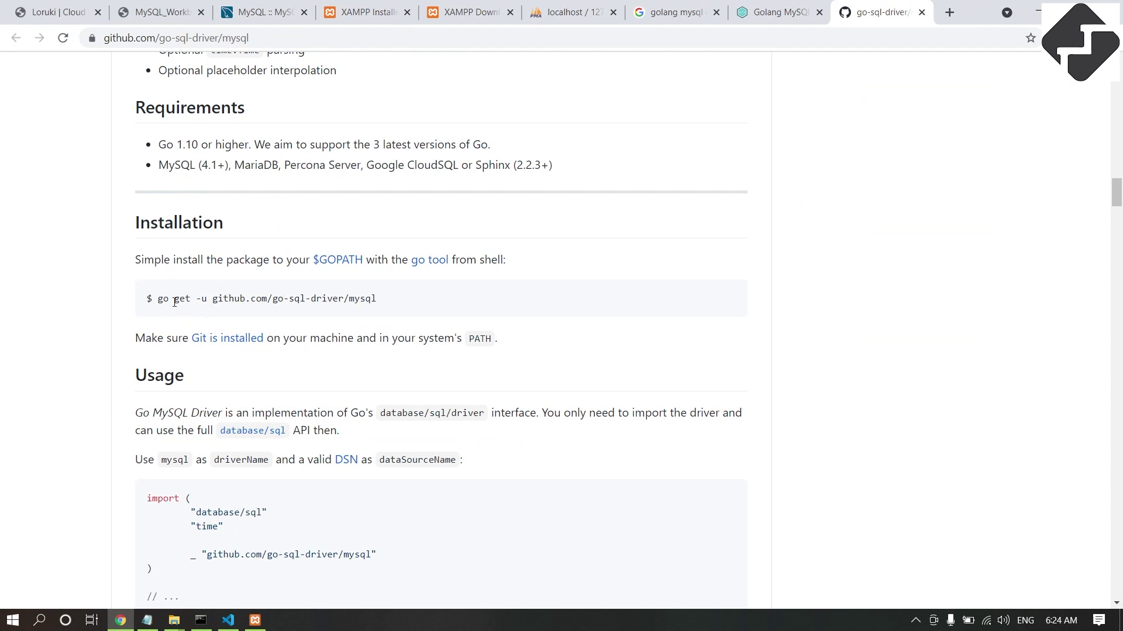
pyautogui.moveTo(158, 301); pyautogui.dragTo(377, 302)
pyautogui.rightClick(364, 305)
pyautogui.click(399, 313)
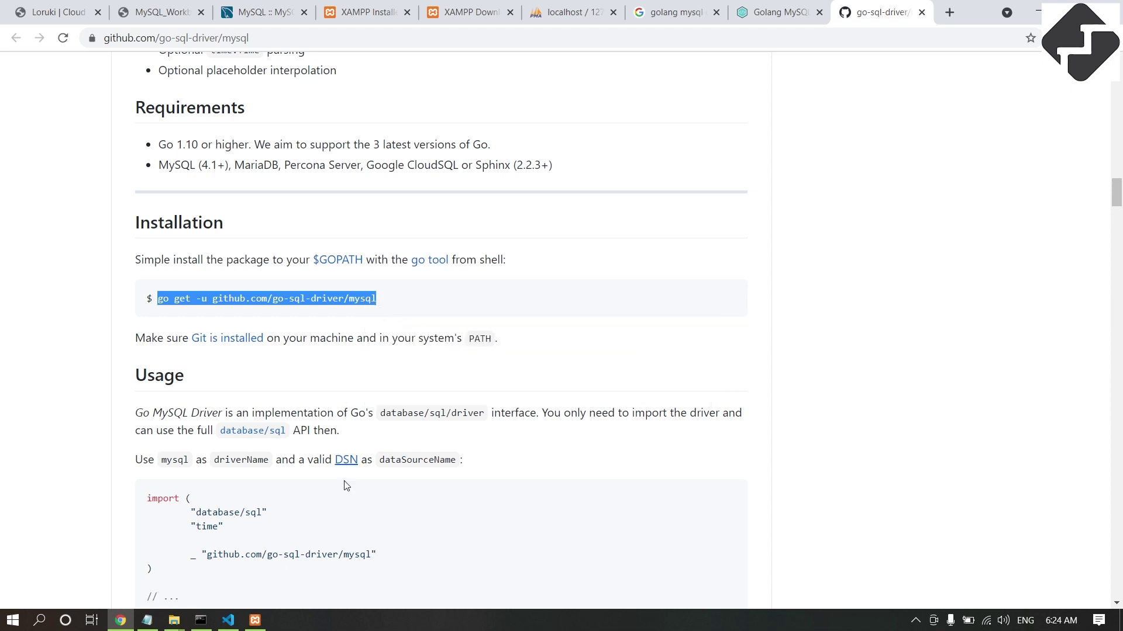
pyautogui.click(201, 620)
# Clear the console, run go to list its commands, and mark the get description.
pyautogui.click(263, 205)
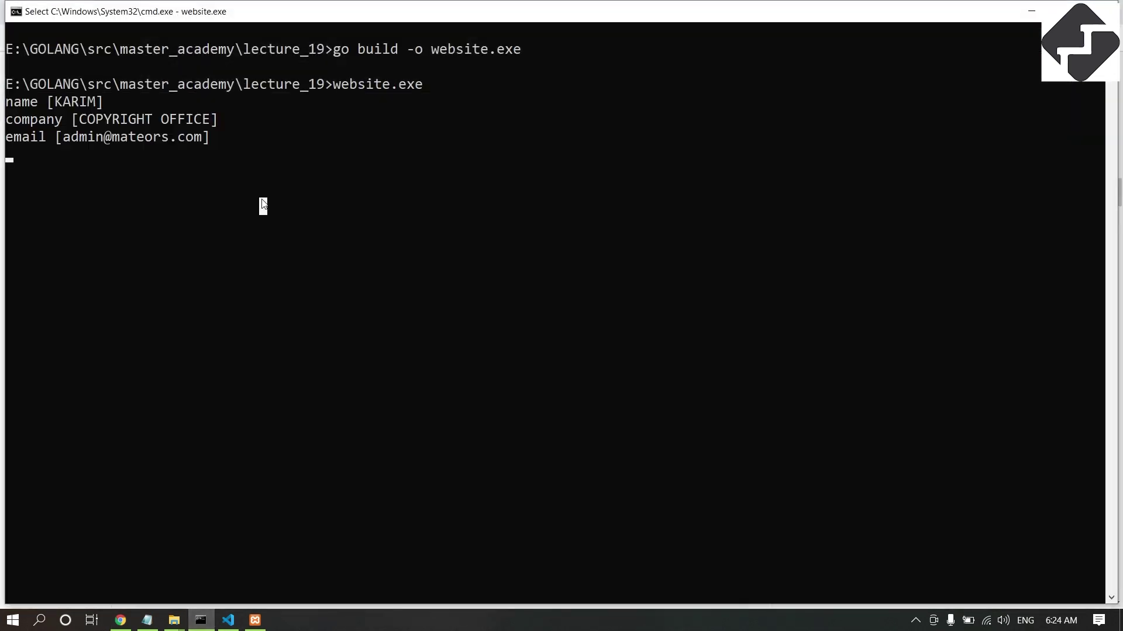
pyautogui.write('cl')
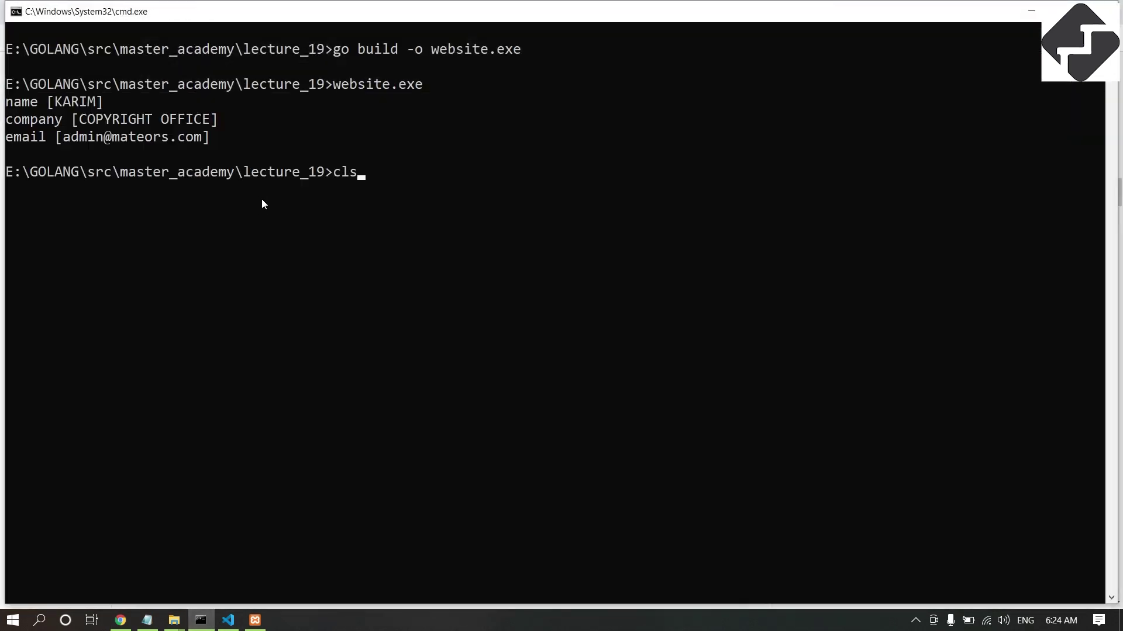
pyautogui.write('s')
pyautogui.press('Return')
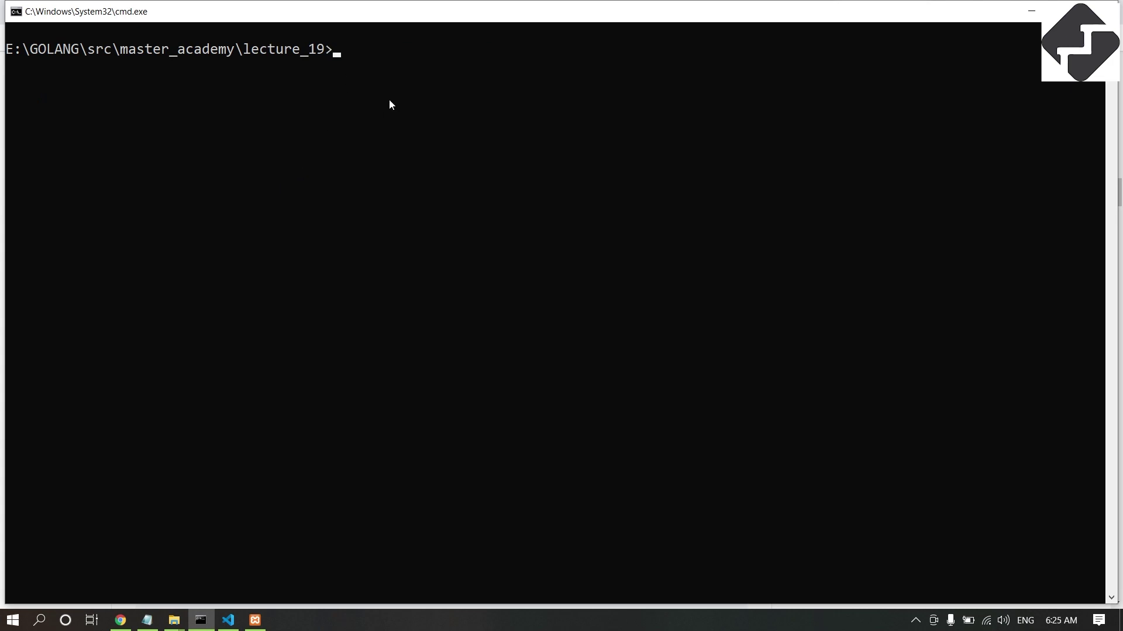
pyautogui.click(120, 620)
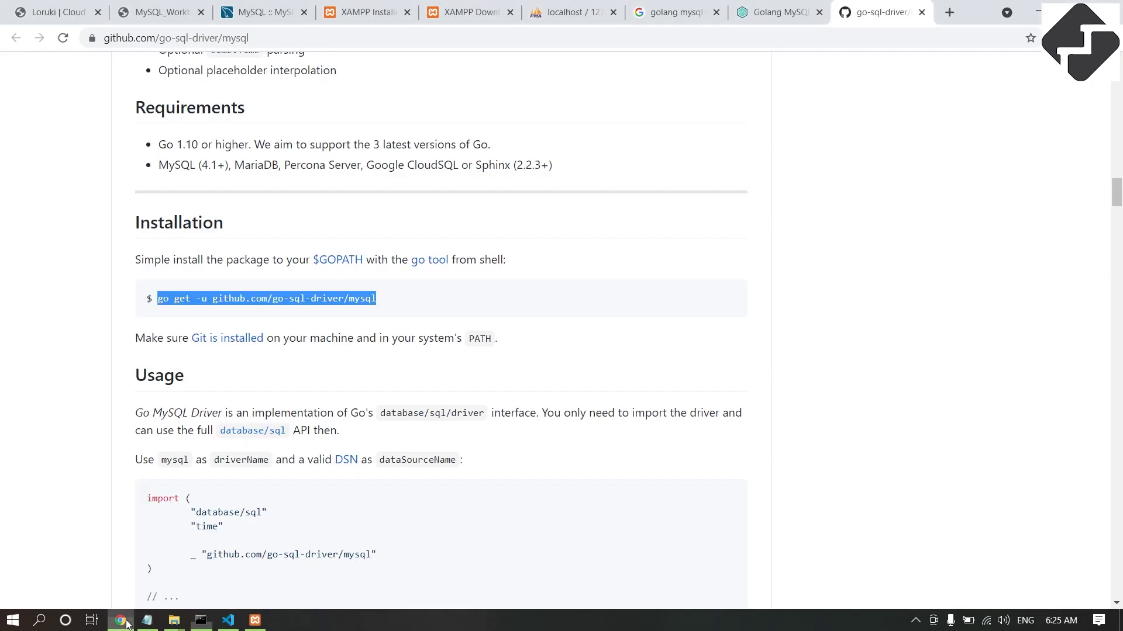
pyautogui.click(174, 314)
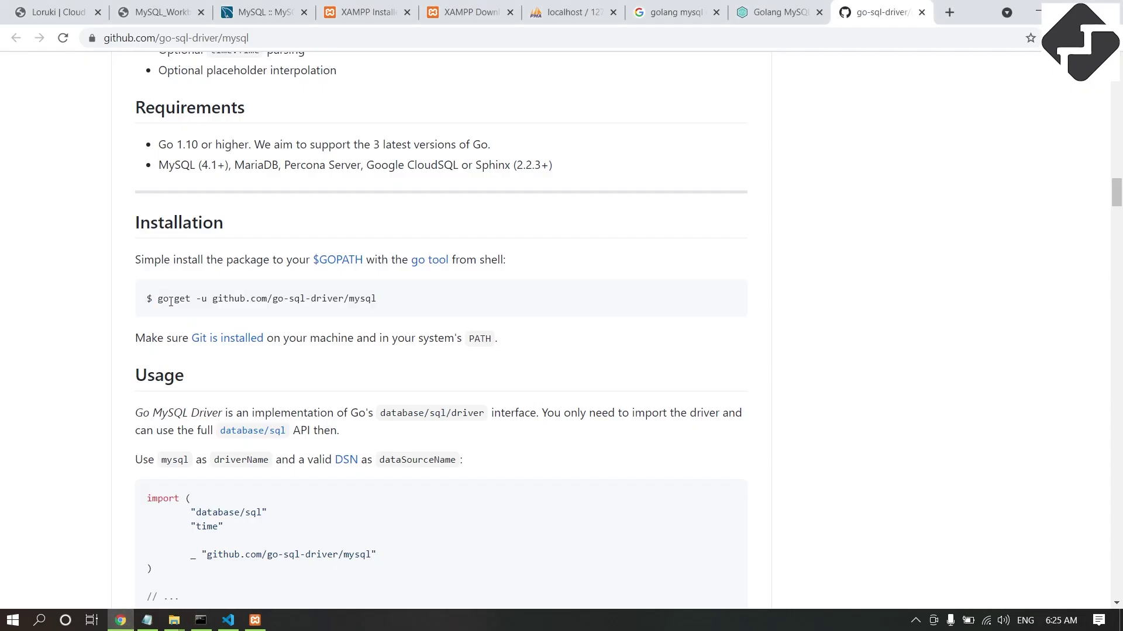
pyautogui.click(200, 620)
pyautogui.write('go')
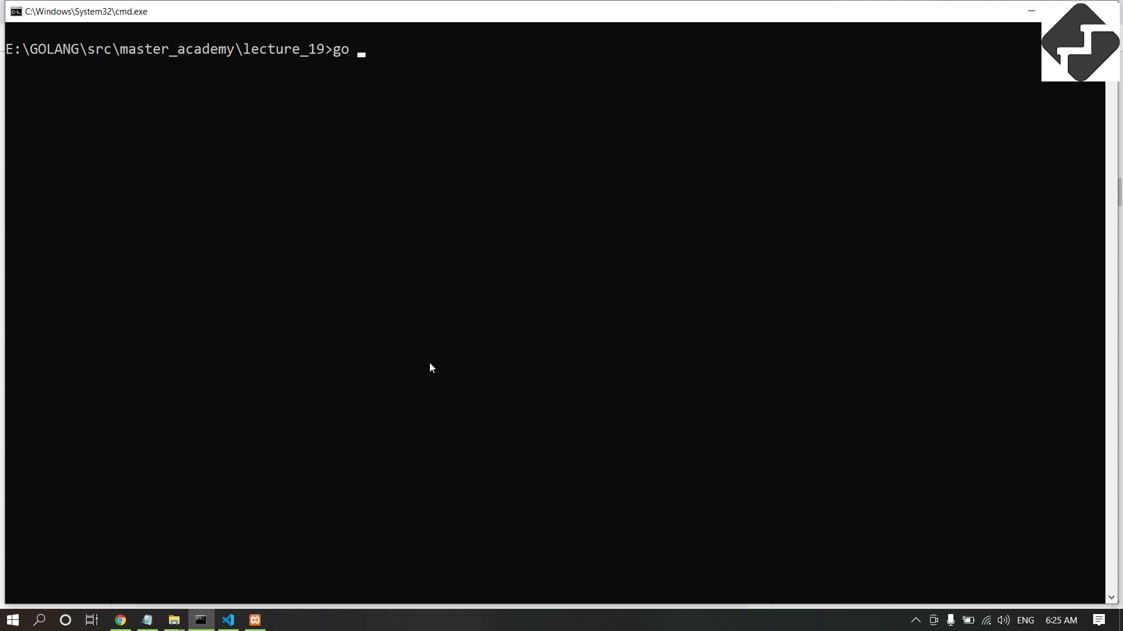
pyautogui.press('Return')
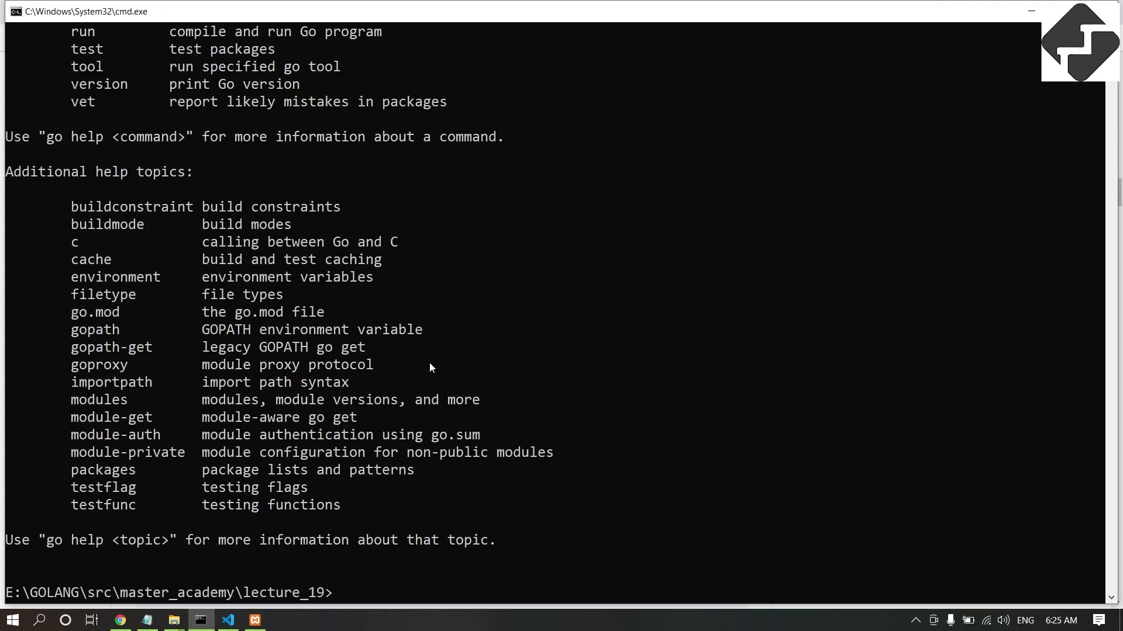
pyautogui.scroll(6, 431, 367)
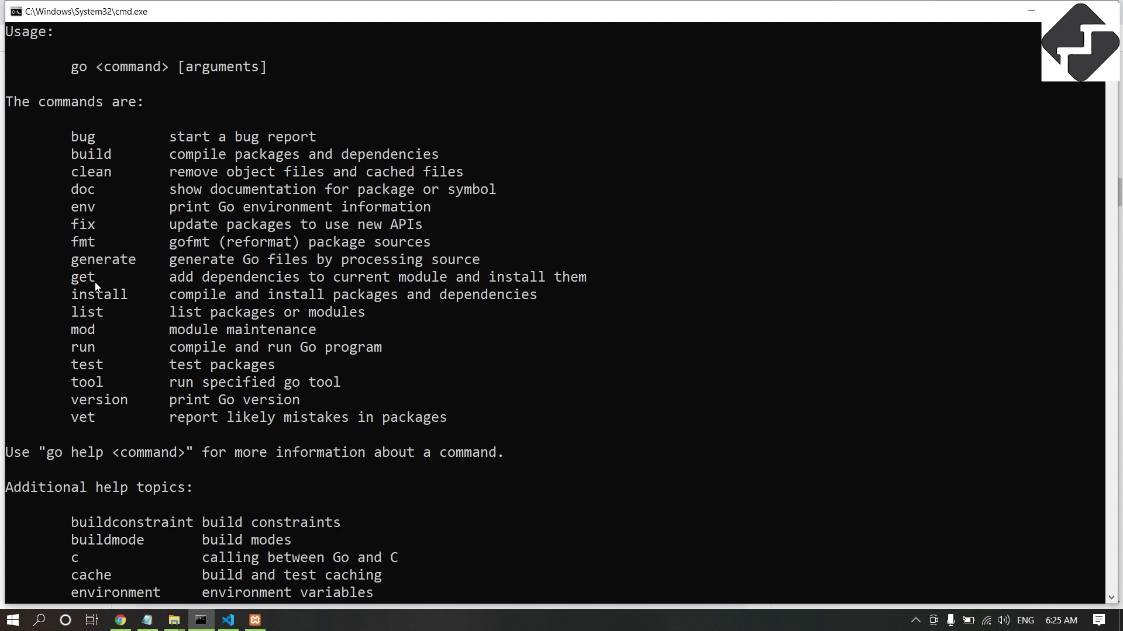
pyautogui.moveTo(82, 283); pyautogui.dragTo(547, 290)
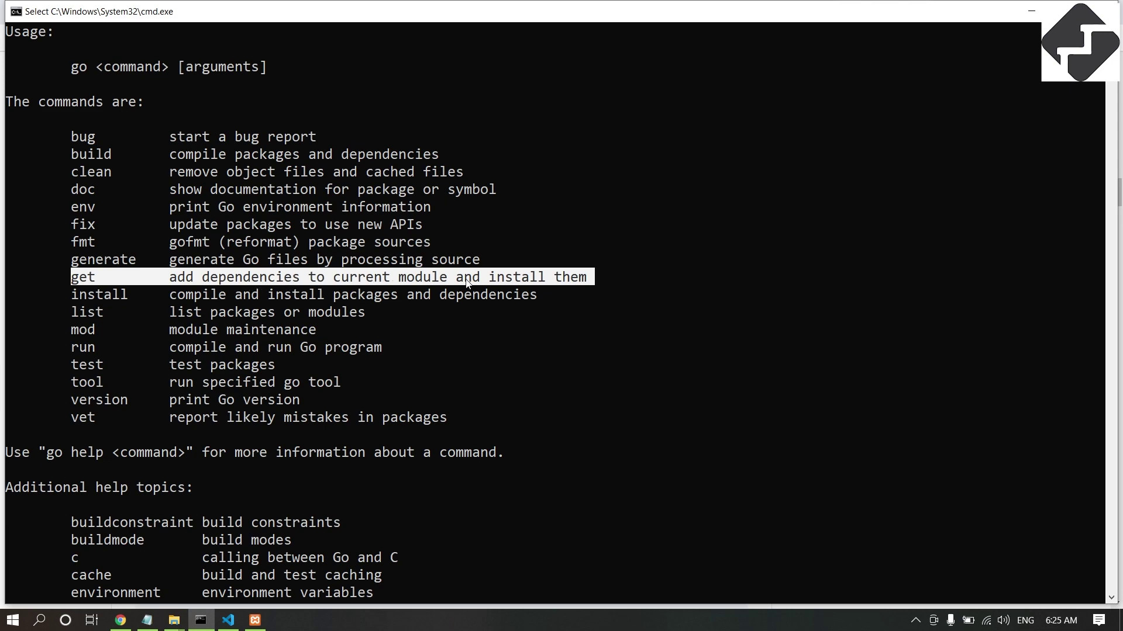
pyautogui.scroll(-2, 576, 291)
# Copy the go get -u github.com/go-sql-driver/mysql command from the driver's GitHub page again.
pyautogui.click(119, 620)
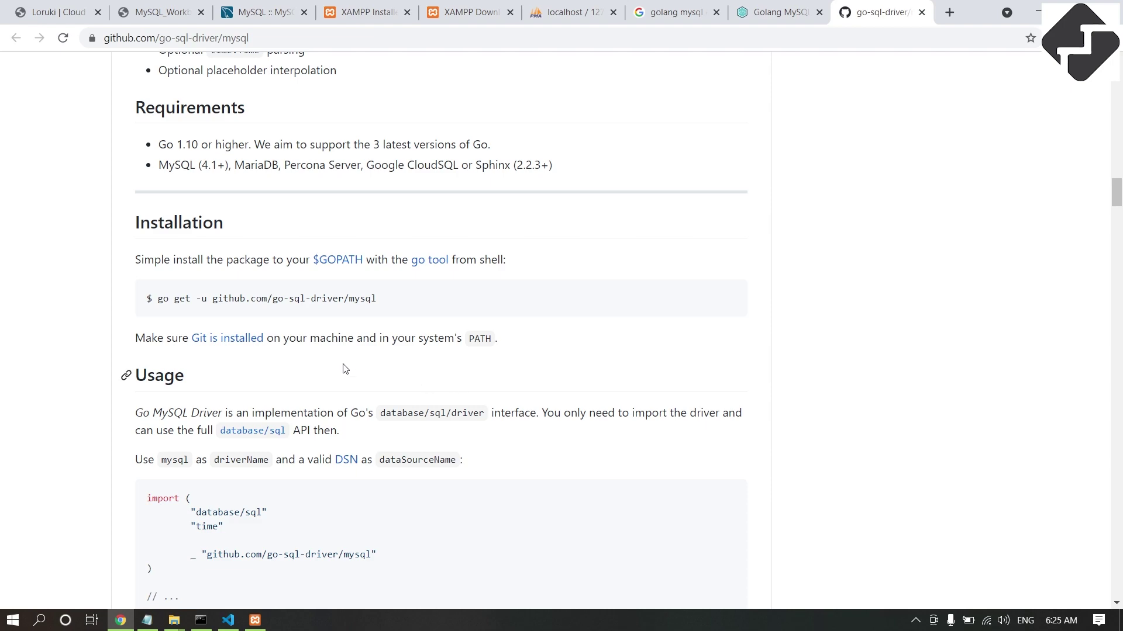
pyautogui.click(200, 620)
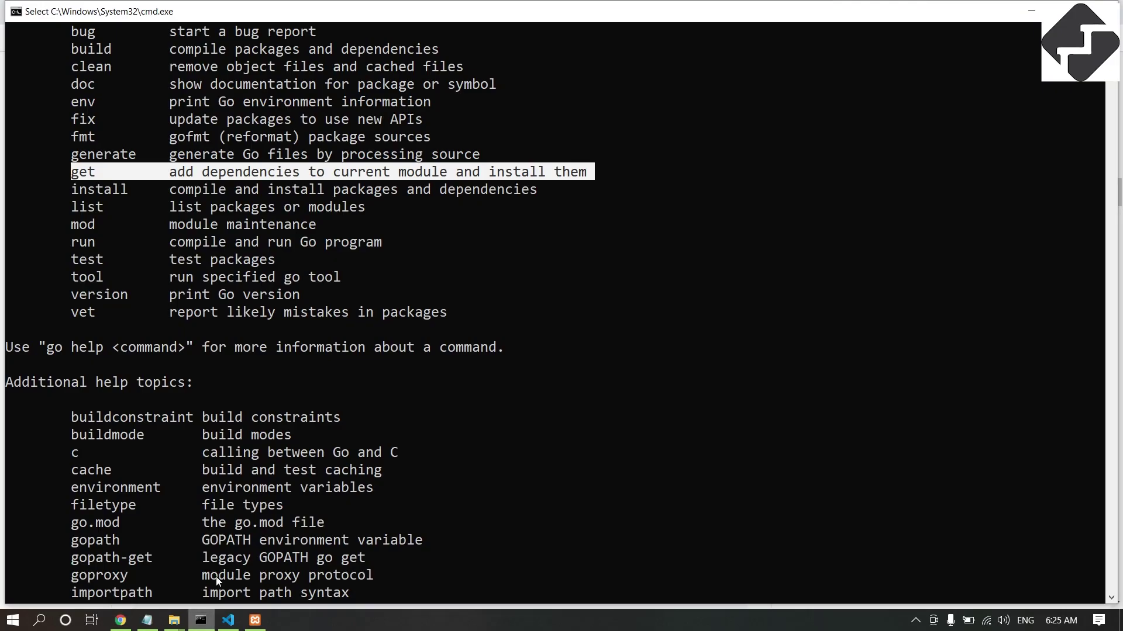
pyautogui.click(120, 621)
pyautogui.moveTo(158, 302); pyautogui.dragTo(380, 300)
pyautogui.rightClick(353, 297)
pyautogui.click(380, 308)
pyautogui.click(200, 621)
# Clear the console, then paste and run the go get command to install the driver.
pyautogui.scroll(-7, 252, 418)
pyautogui.write('cls')
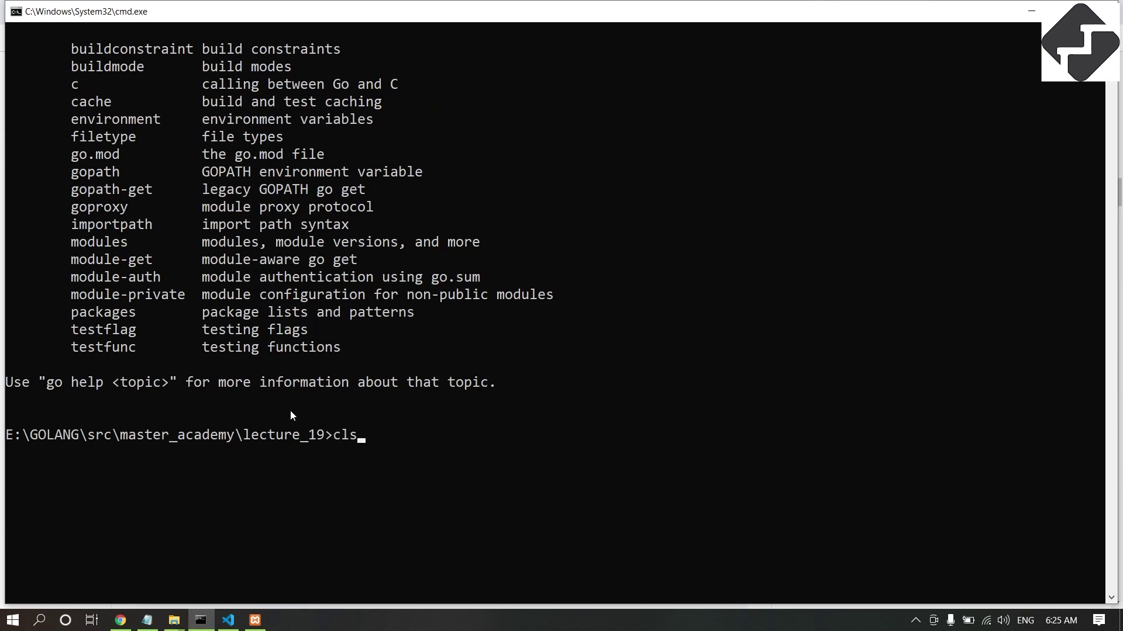
pyautogui.press('Return')
pyautogui.hotkey('ctrl', 'v')
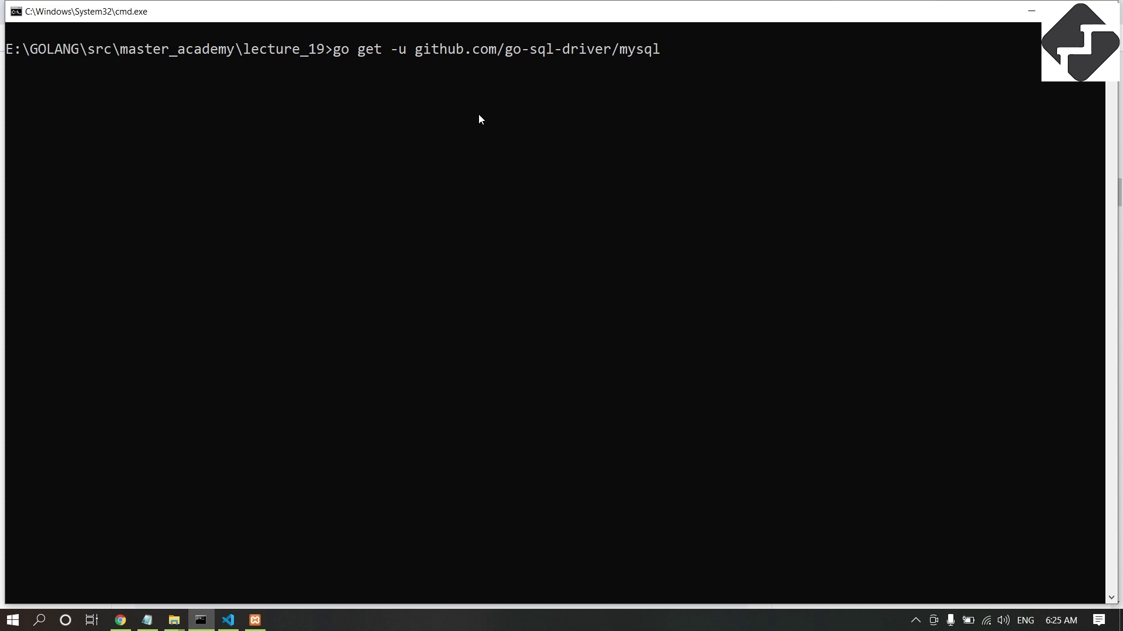
pyautogui.press('Return')
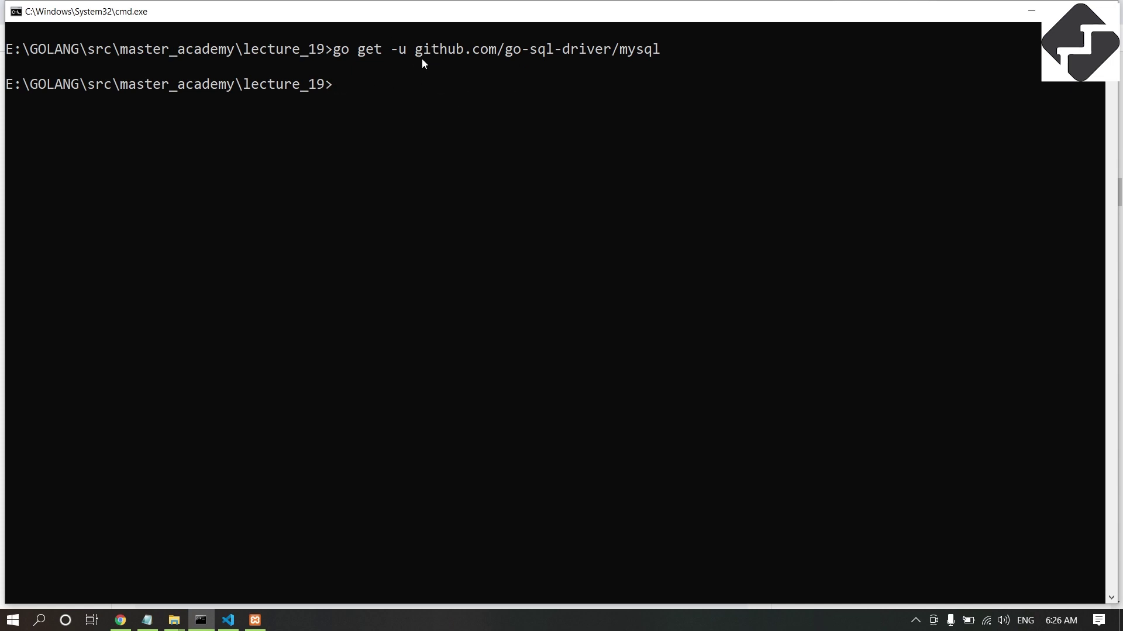
pyautogui.moveTo(170, 614)
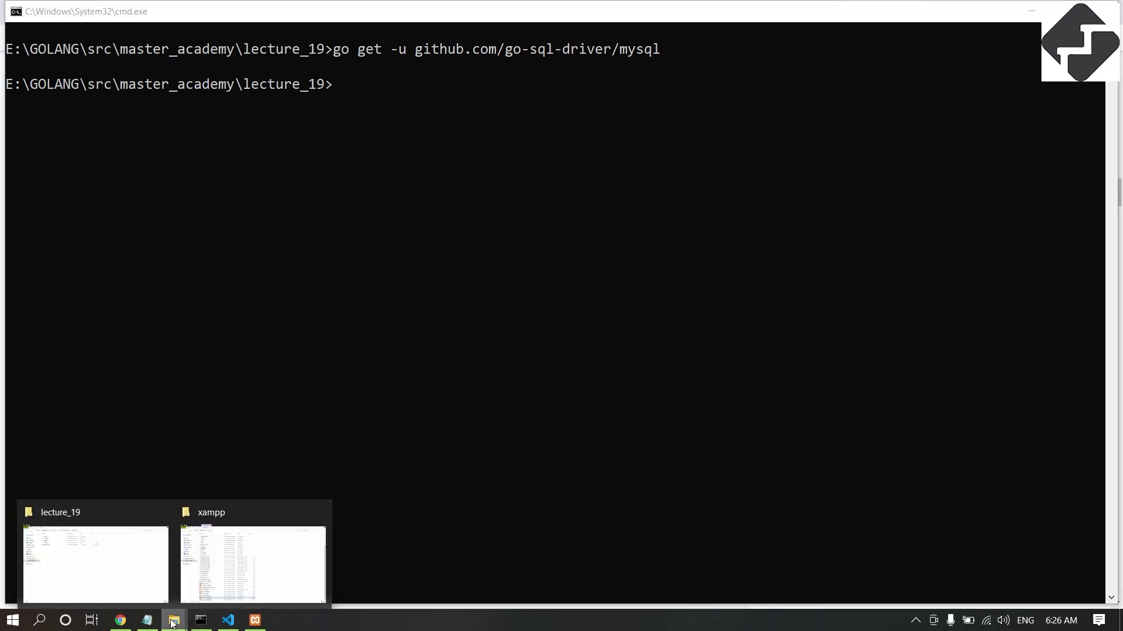
pyautogui.click(108, 569)
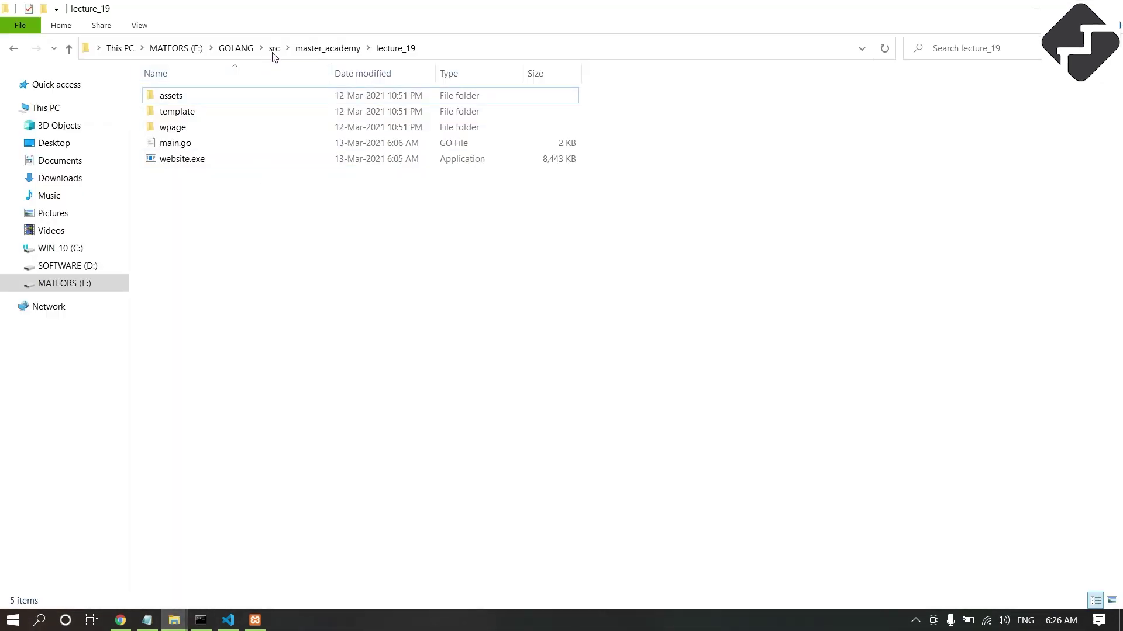
pyautogui.click(274, 48)
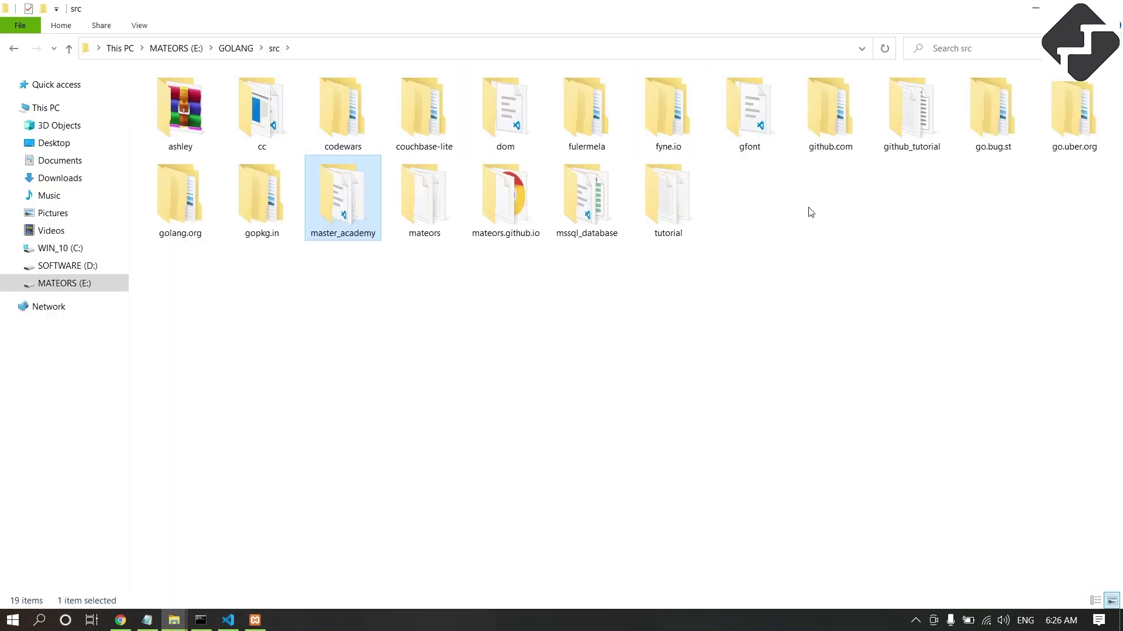
pyautogui.doubleClick(833, 131)
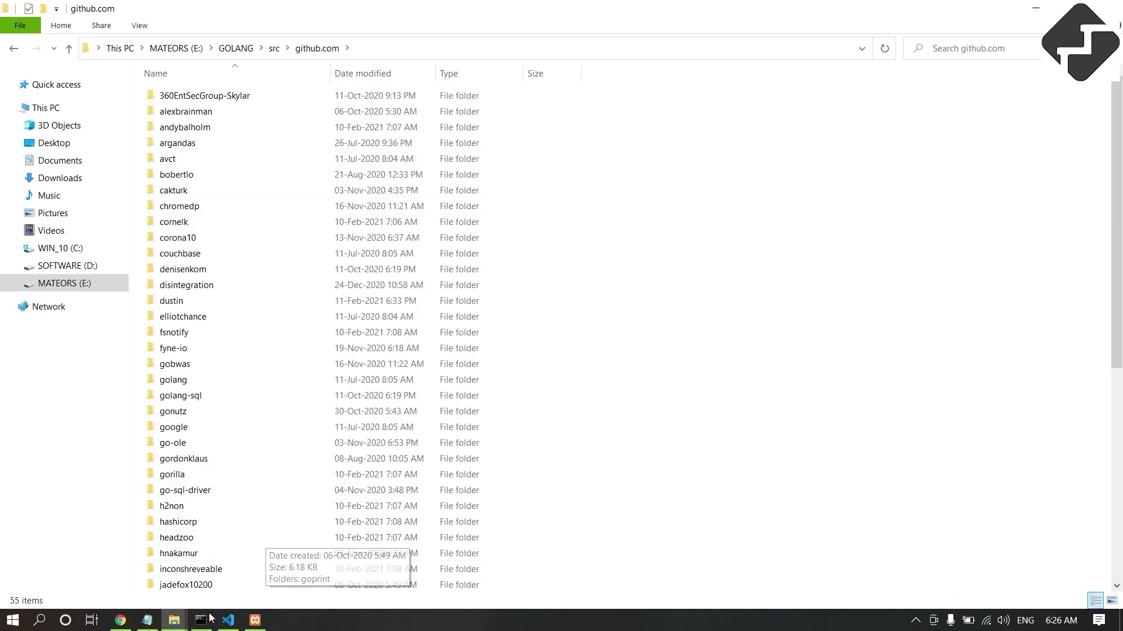
pyautogui.click(201, 619)
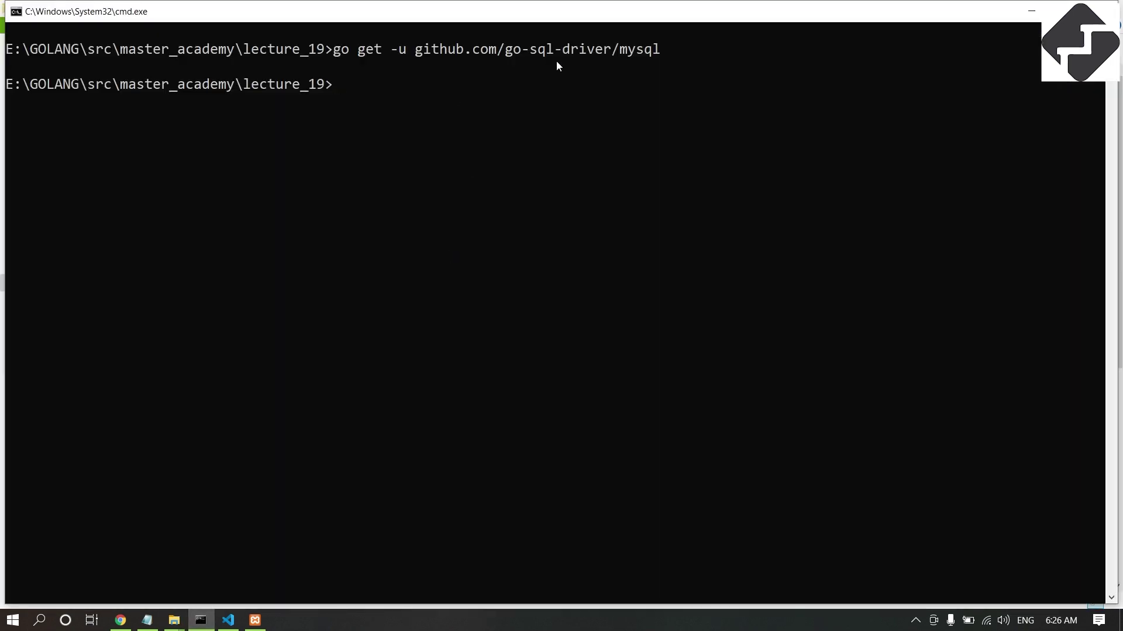
pyautogui.moveTo(505, 49); pyautogui.dragTo(609, 51)
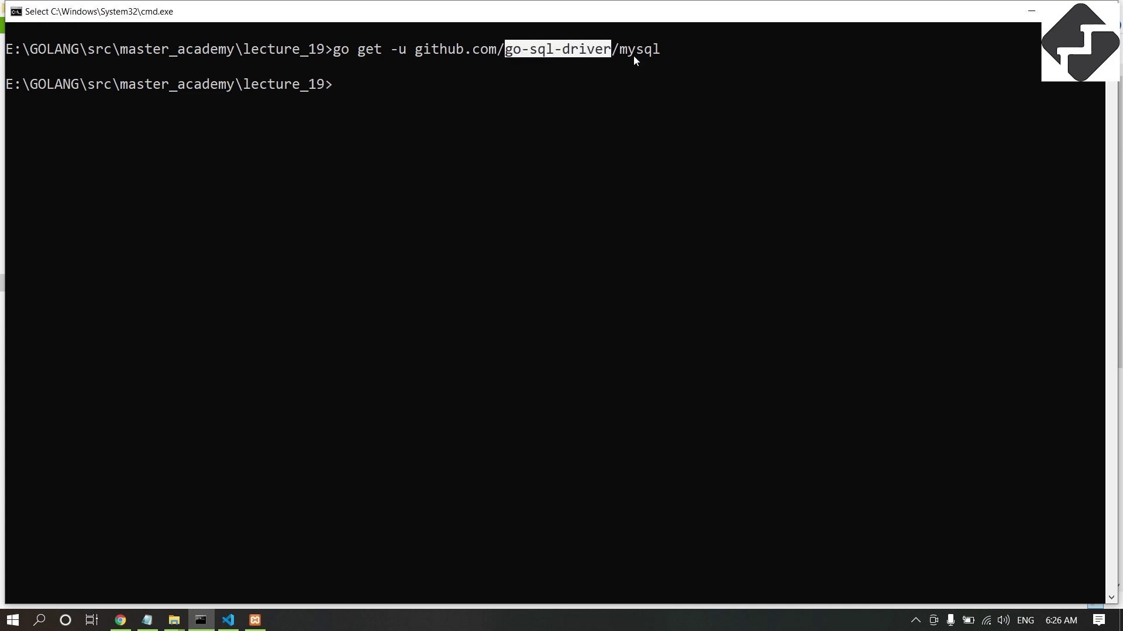
pyautogui.click(1032, 9)
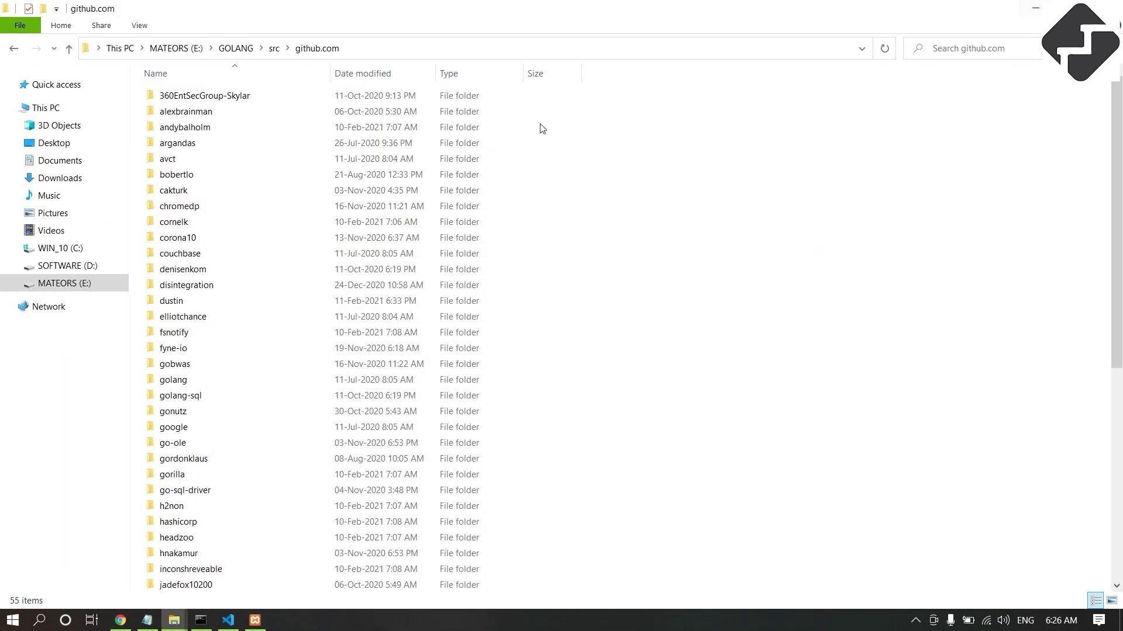
pyautogui.press('g')
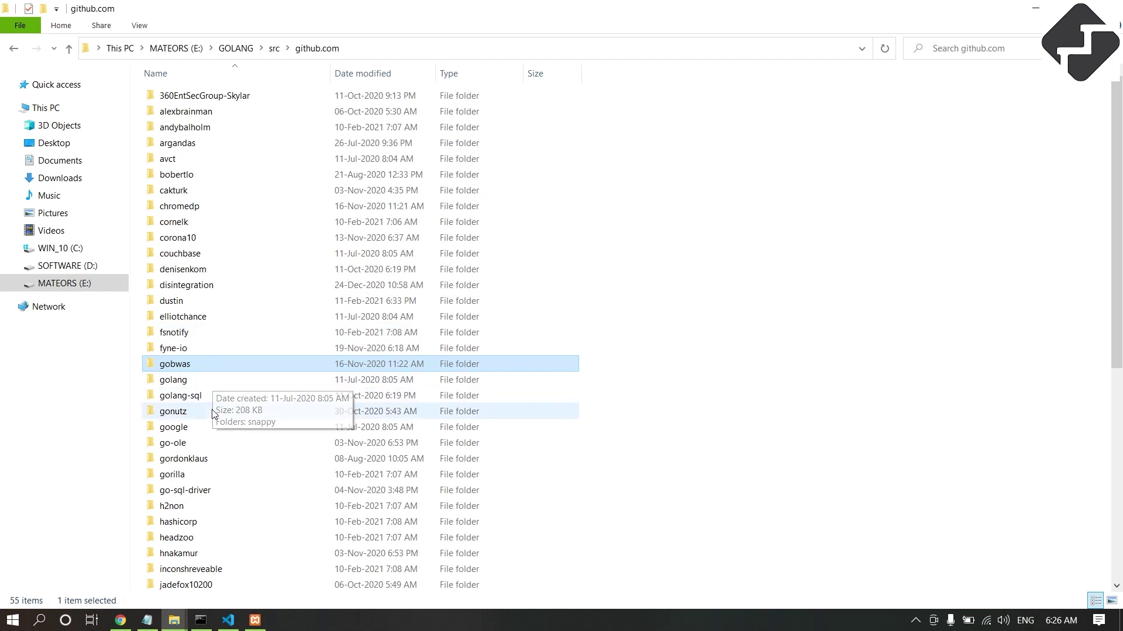
pyautogui.press('Down')
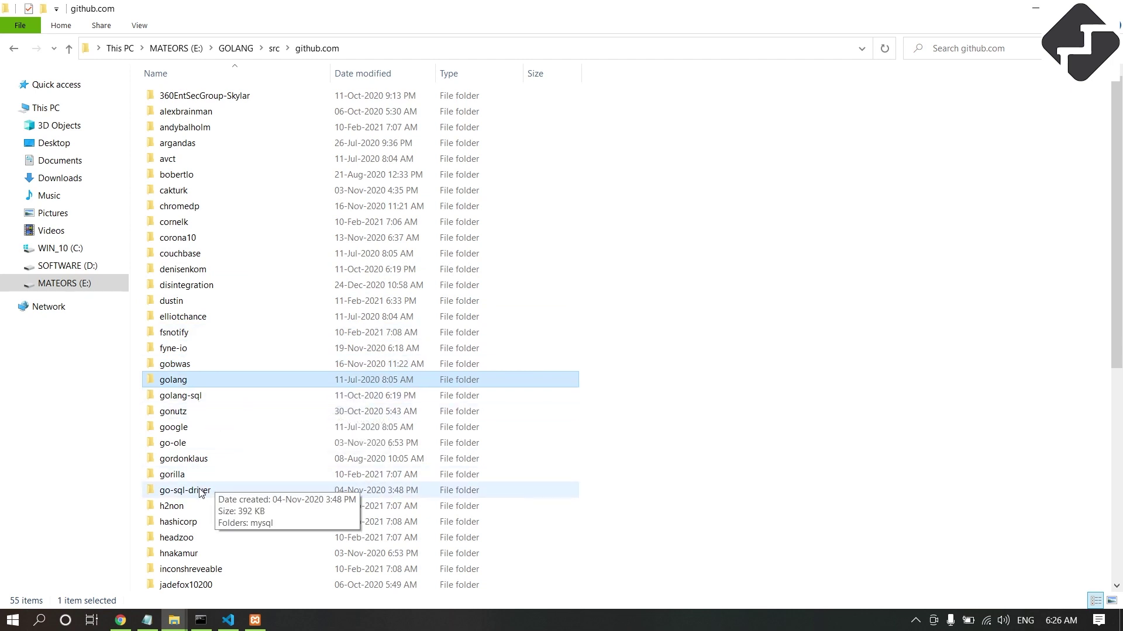
pyautogui.doubleClick(196, 494)
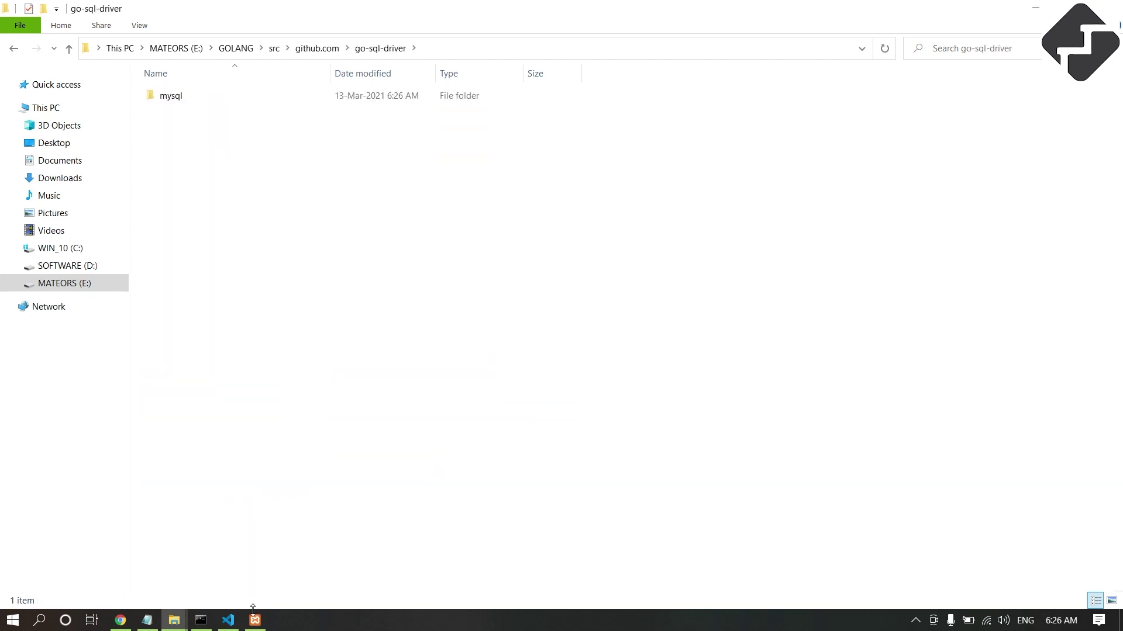
pyautogui.click(203, 628)
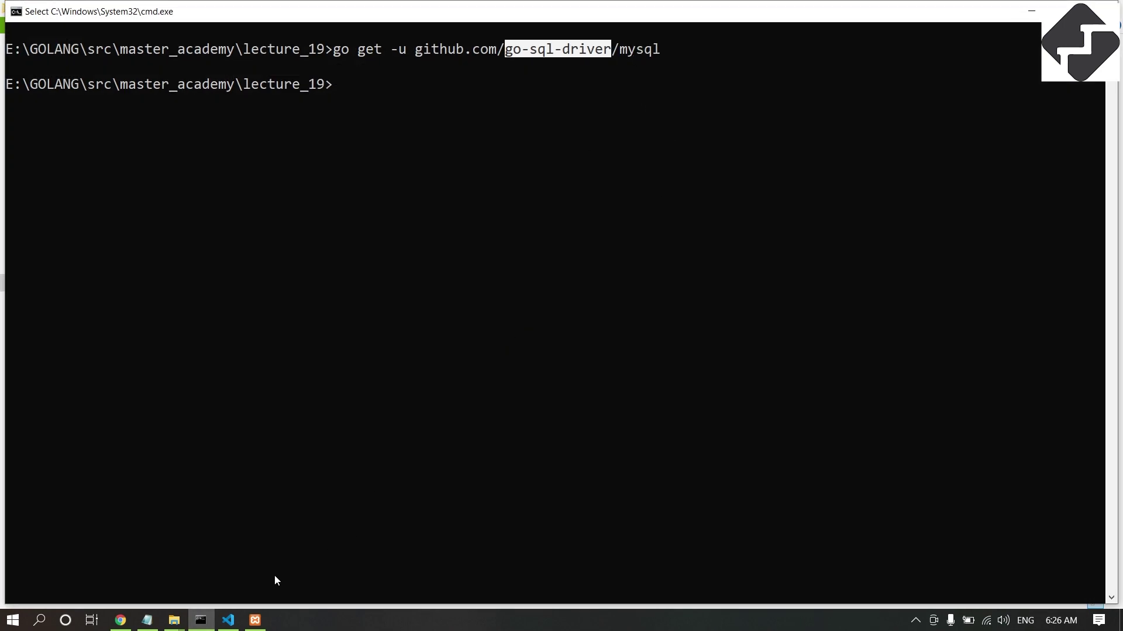
pyautogui.click(174, 620)
pyautogui.doubleClick(179, 97)
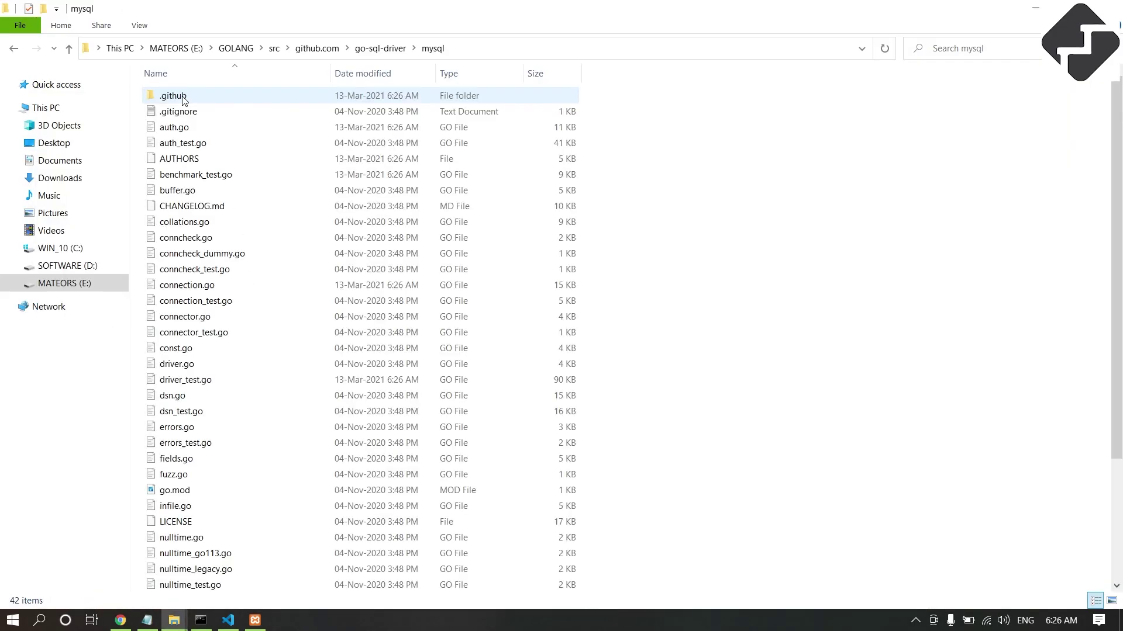
pyautogui.scroll(-3, 385, 251)
pyautogui.scroll(3, 243, 220)
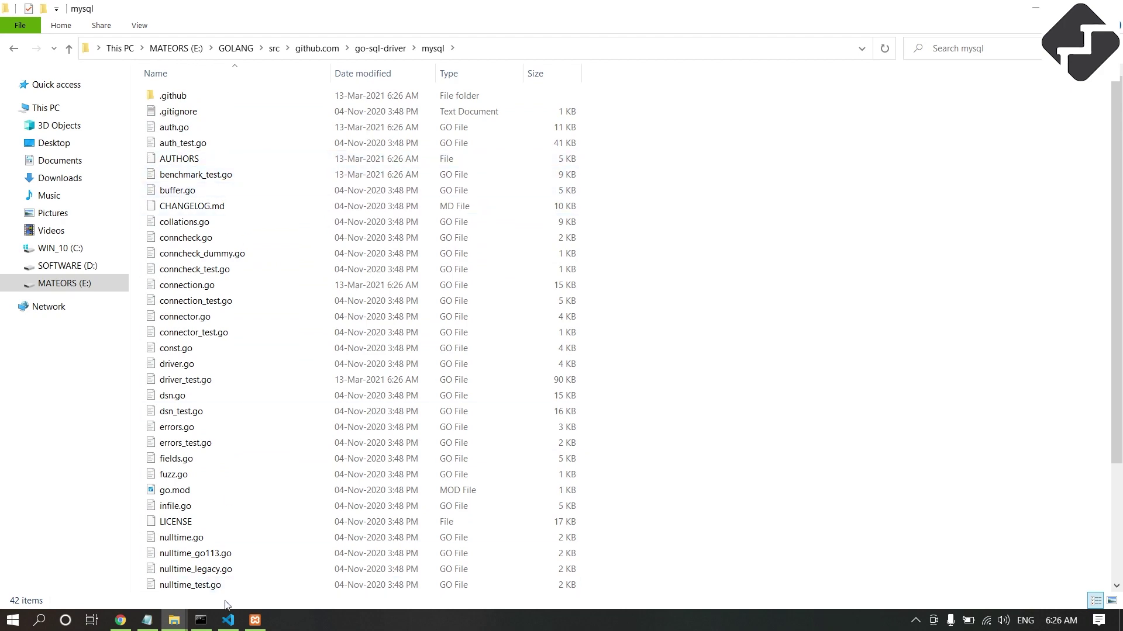
pyautogui.click(201, 620)
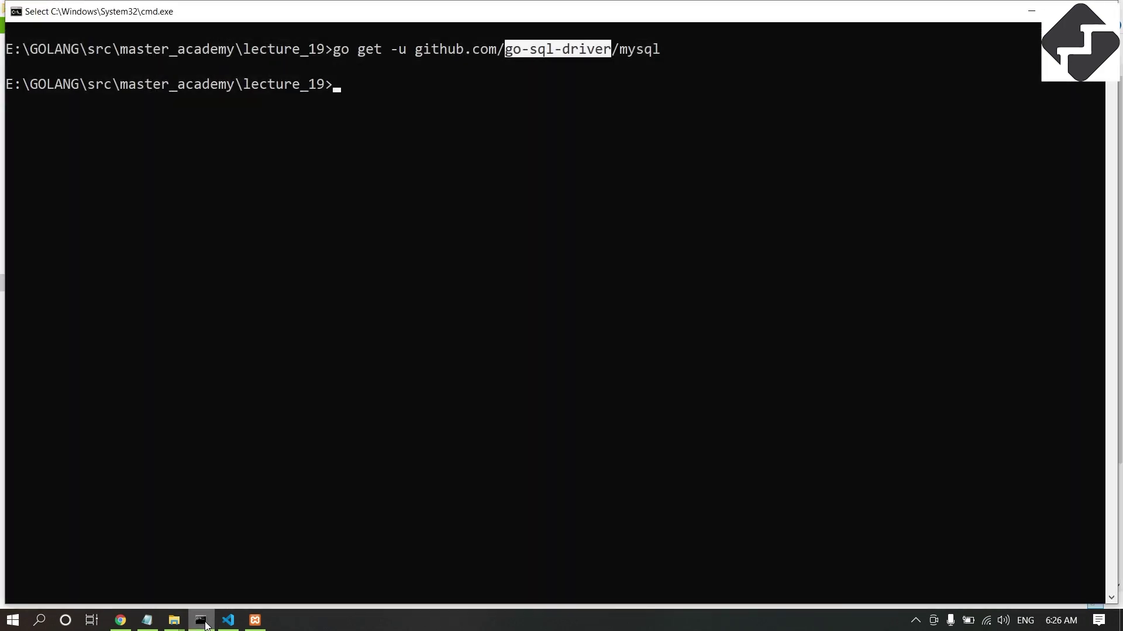
pyautogui.click(201, 620)
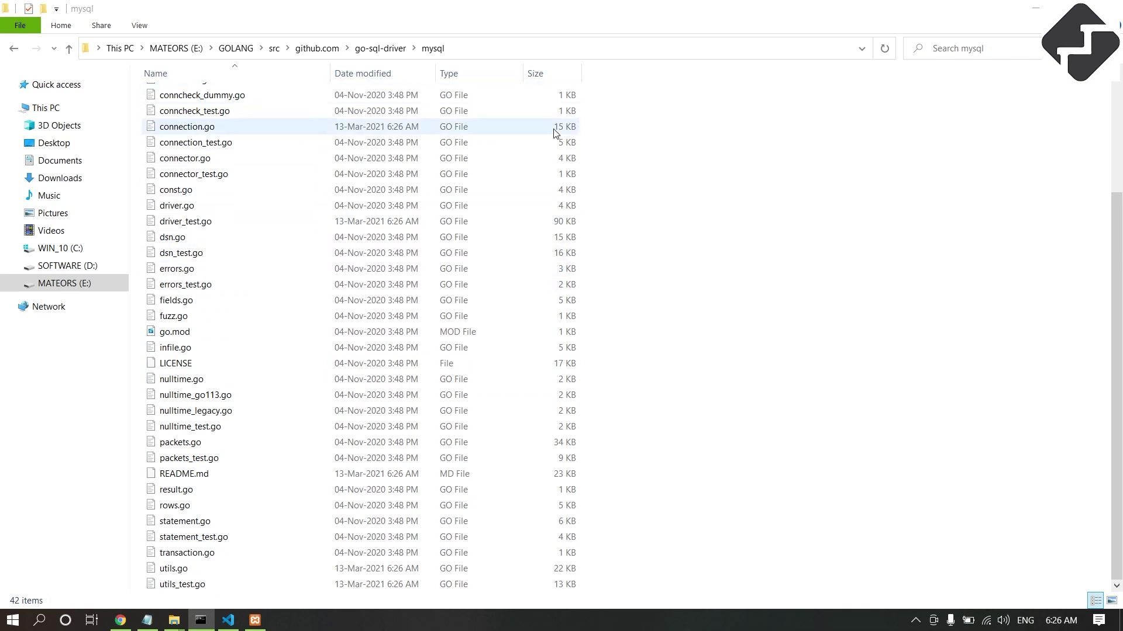
pyautogui.click(202, 621)
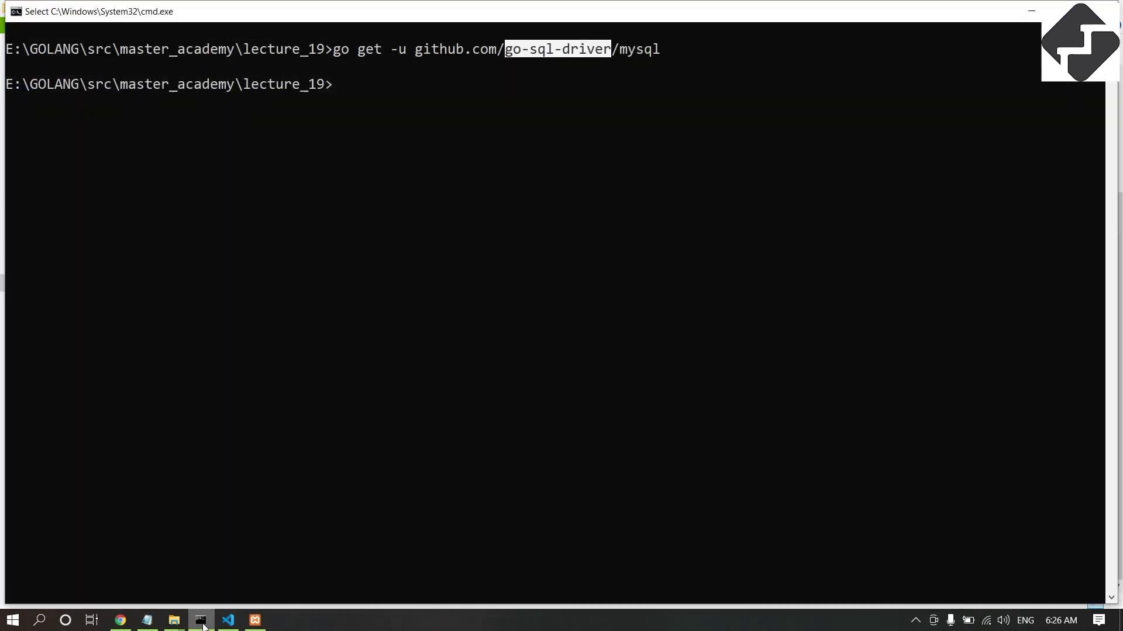
pyautogui.click(202, 621)
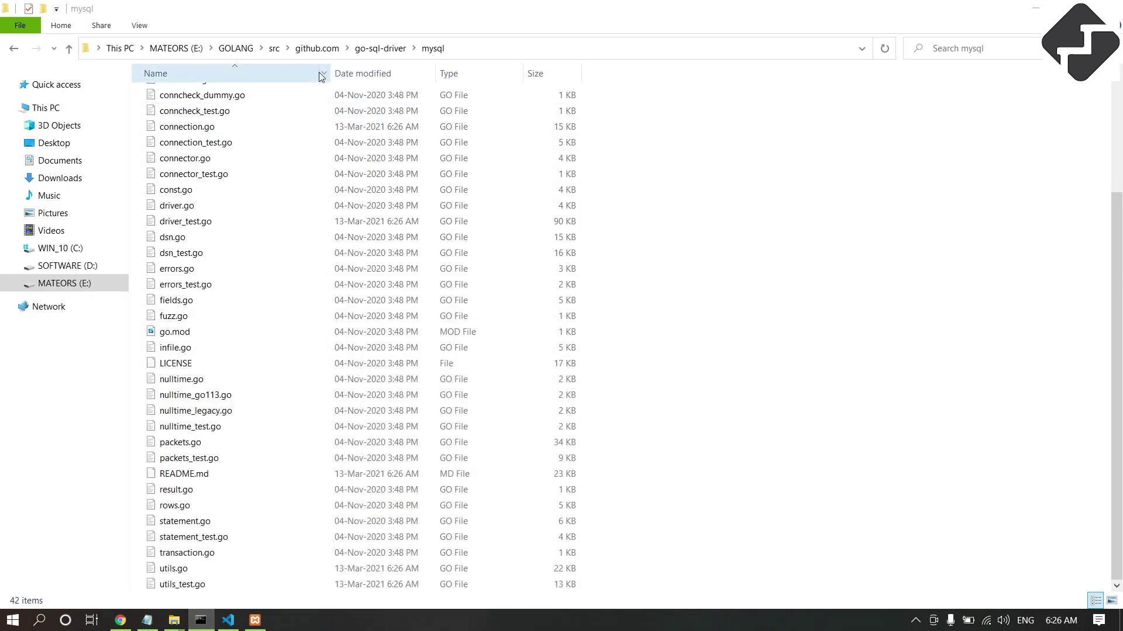
pyautogui.click(274, 49)
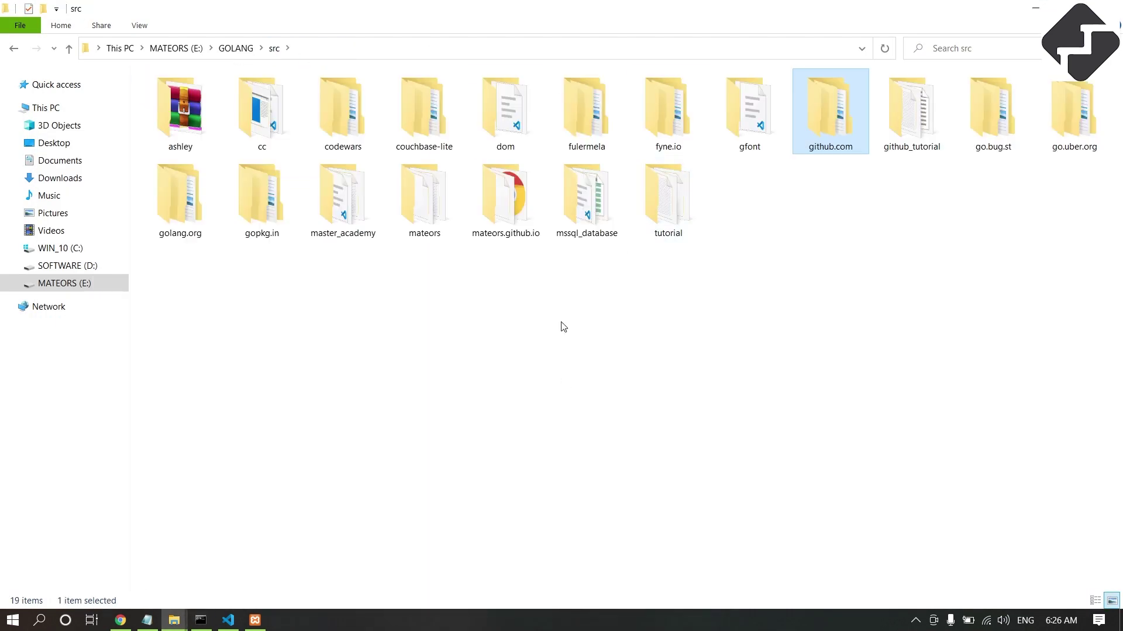
pyautogui.click(493, 192)
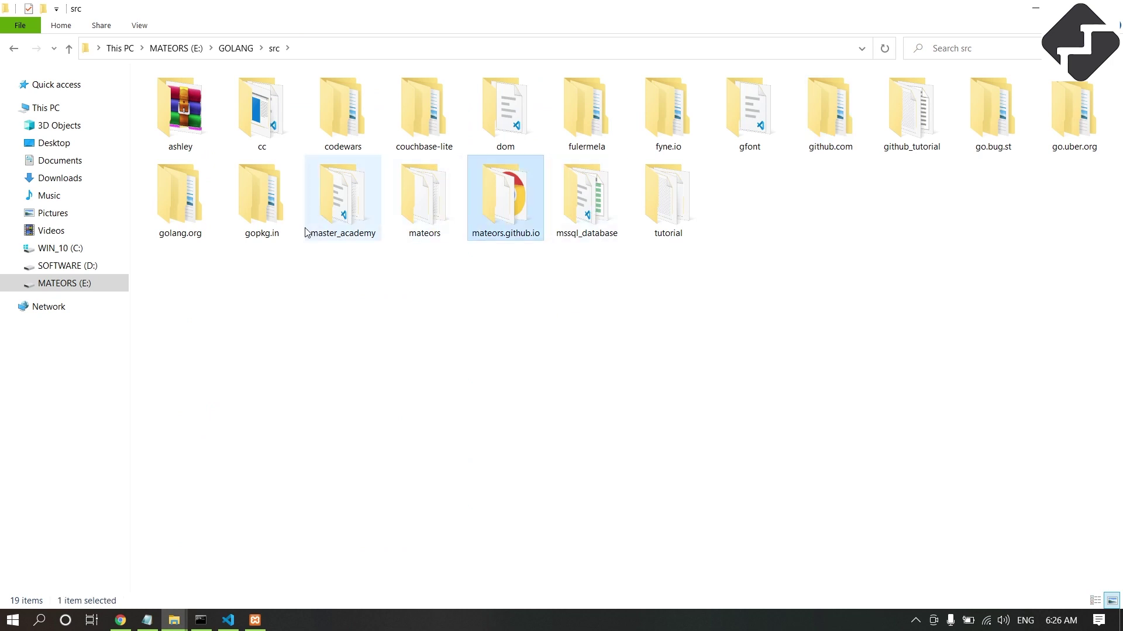
pyautogui.doubleClick(342, 199)
pyautogui.click(181, 147)
pyautogui.doubleClick(180, 146)
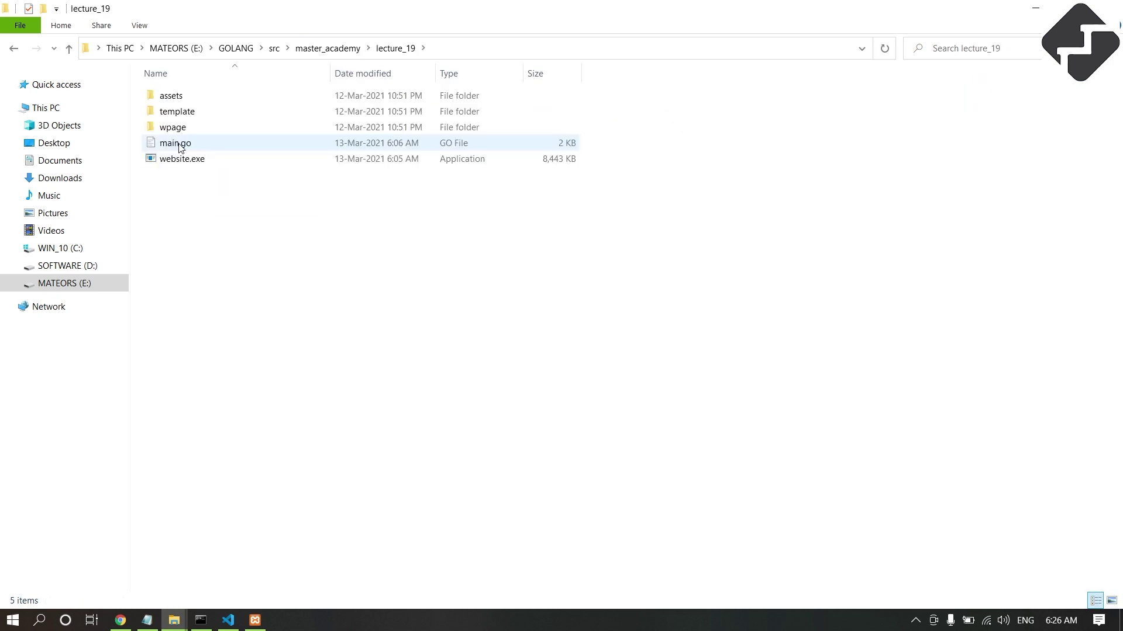
# Select the tutorial's _ "github.com/go-sql-driver/mysql" import line and return to main.go.
pyautogui.click(121, 621)
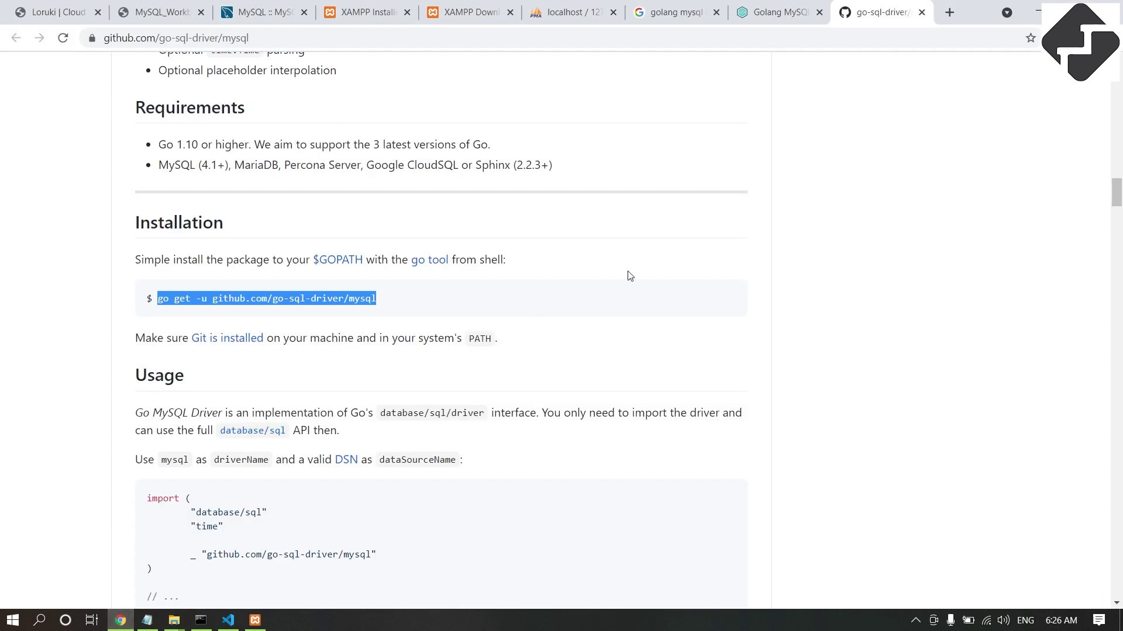
pyautogui.scroll(-5, 433, 323)
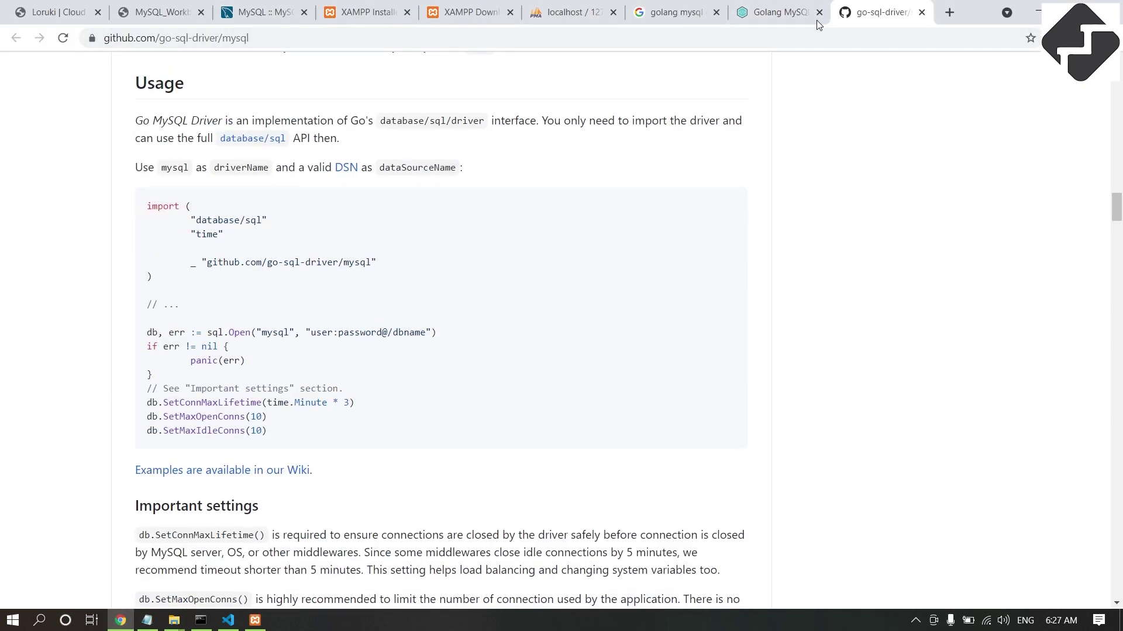
pyautogui.click(773, 12)
pyautogui.scroll(-4, 380, 304)
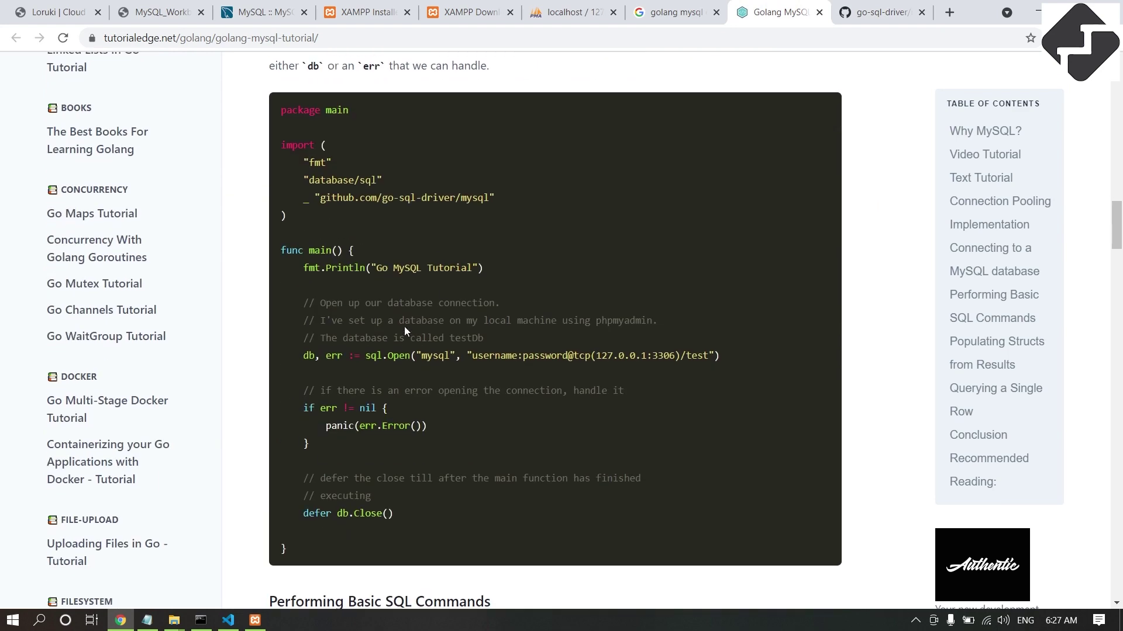
pyautogui.moveTo(301, 198); pyautogui.dragTo(516, 200)
pyautogui.hotkey('ctrl', 'c')
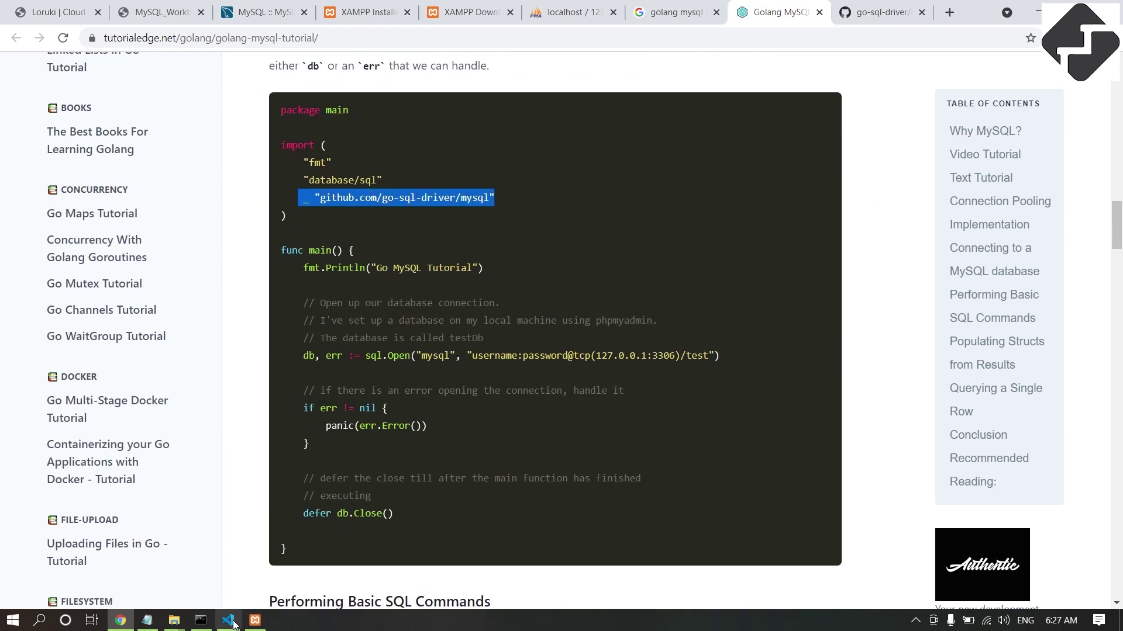
pyautogui.click(233, 624)
pyautogui.scroll(10, 643, 339)
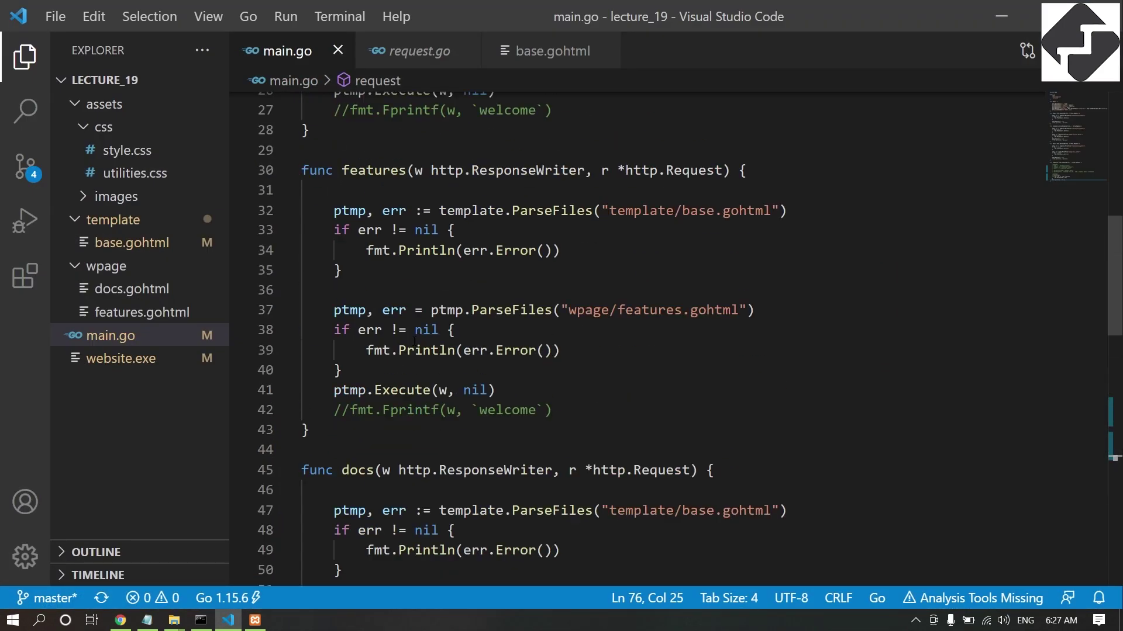
# Paste the go-sql-driver/mysql import on a new line below net/http in main.go.
pyautogui.scroll(10, 644, 339)
pyautogui.click(418, 201)
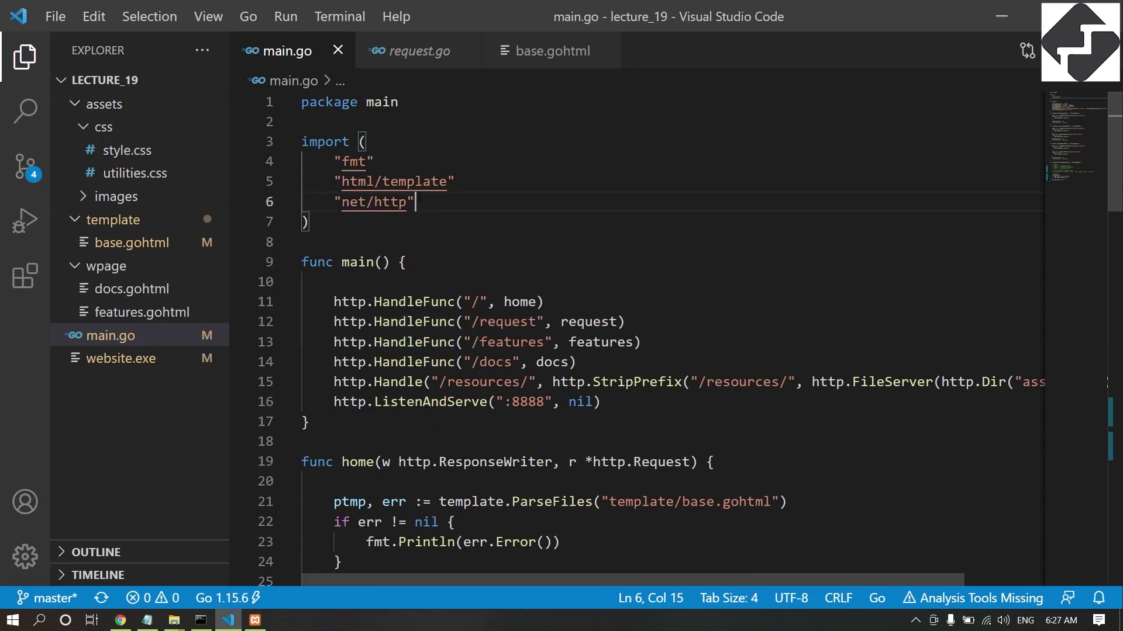
pyautogui.press('Return')
pyautogui.hotkey('ctrl', 'v')
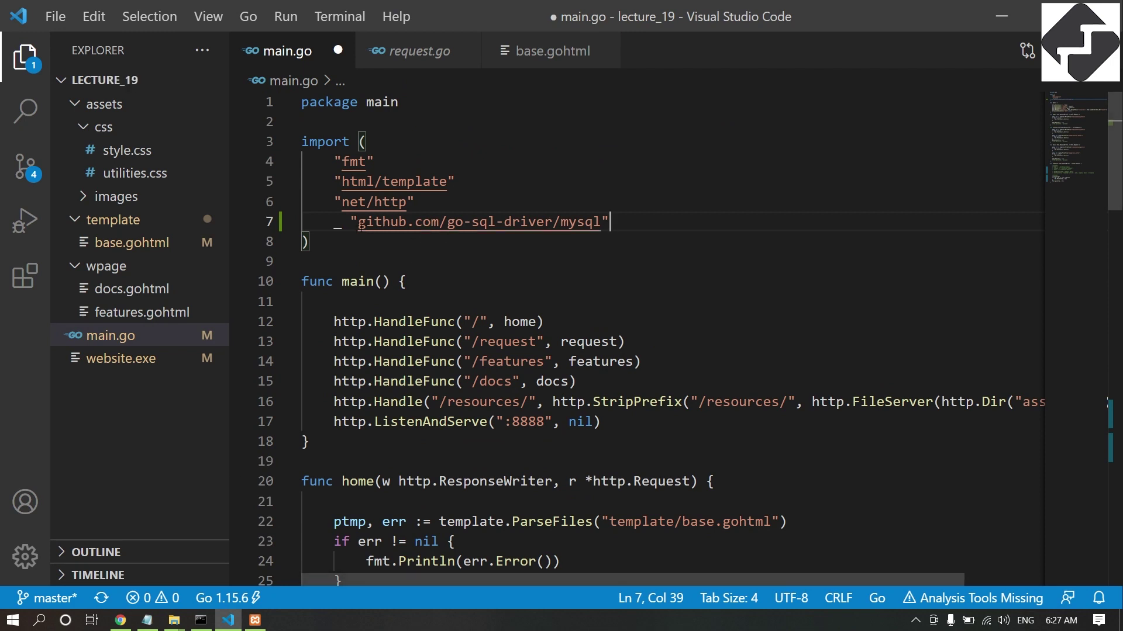
# Review the "github.com/go-sql-driver/mysql" import path, then switch back to the Chrome tutorial.
pyautogui.moveTo(351, 222); pyautogui.dragTo(609, 222)
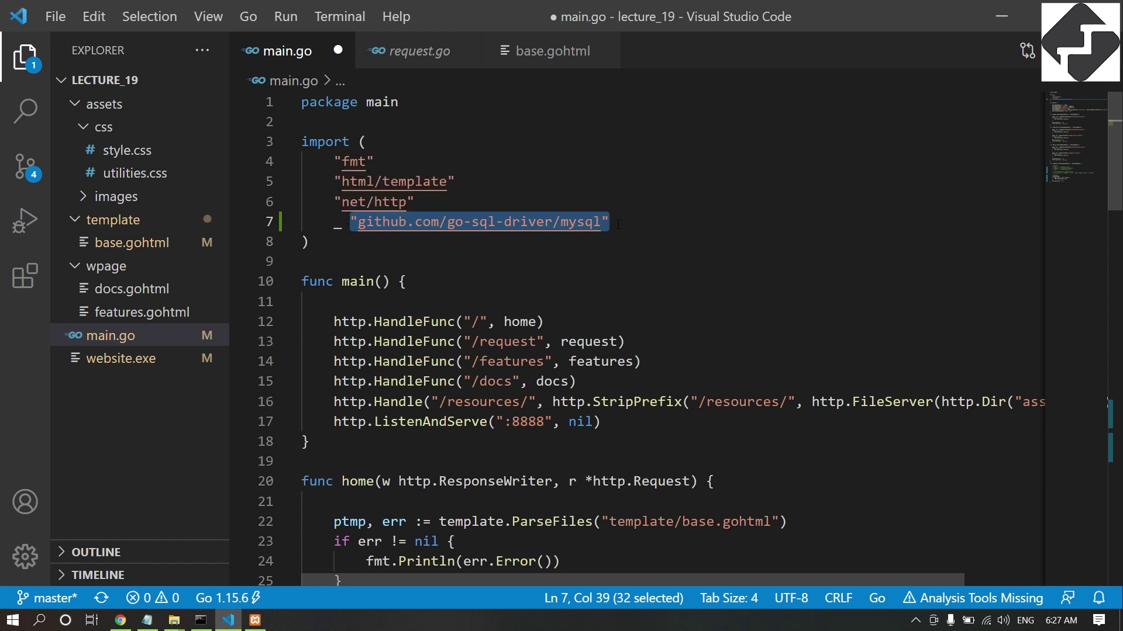
pyautogui.click(618, 243)
pyautogui.press('Up')
pyautogui.press('Left')
pyautogui.hotkey('ctrl', 'd')
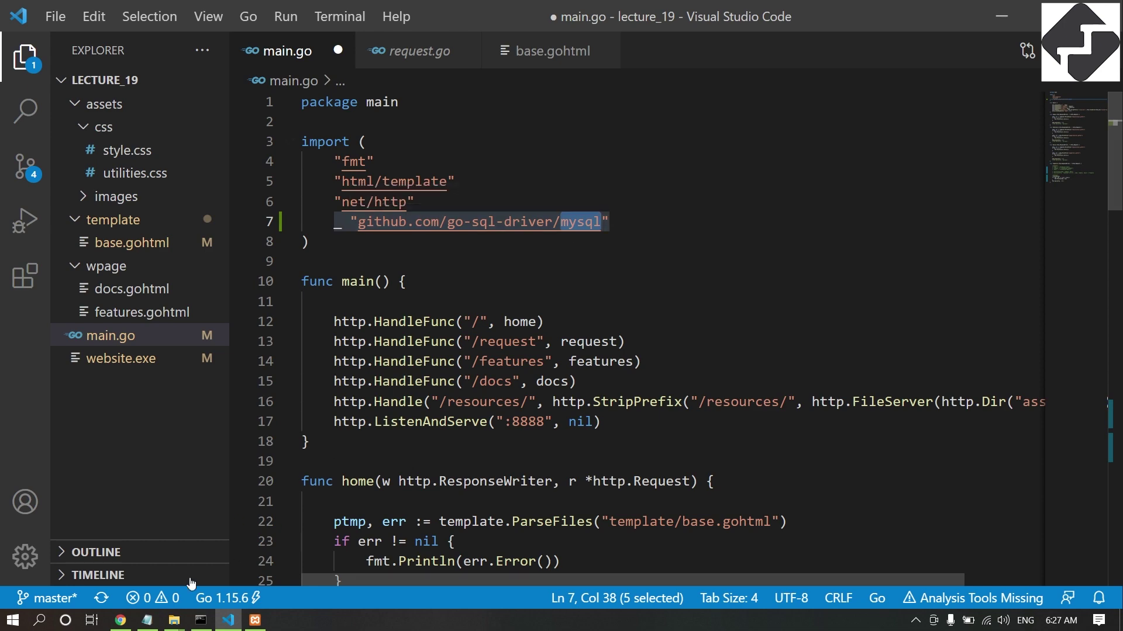
pyautogui.hotkey('alt', 'Tab')
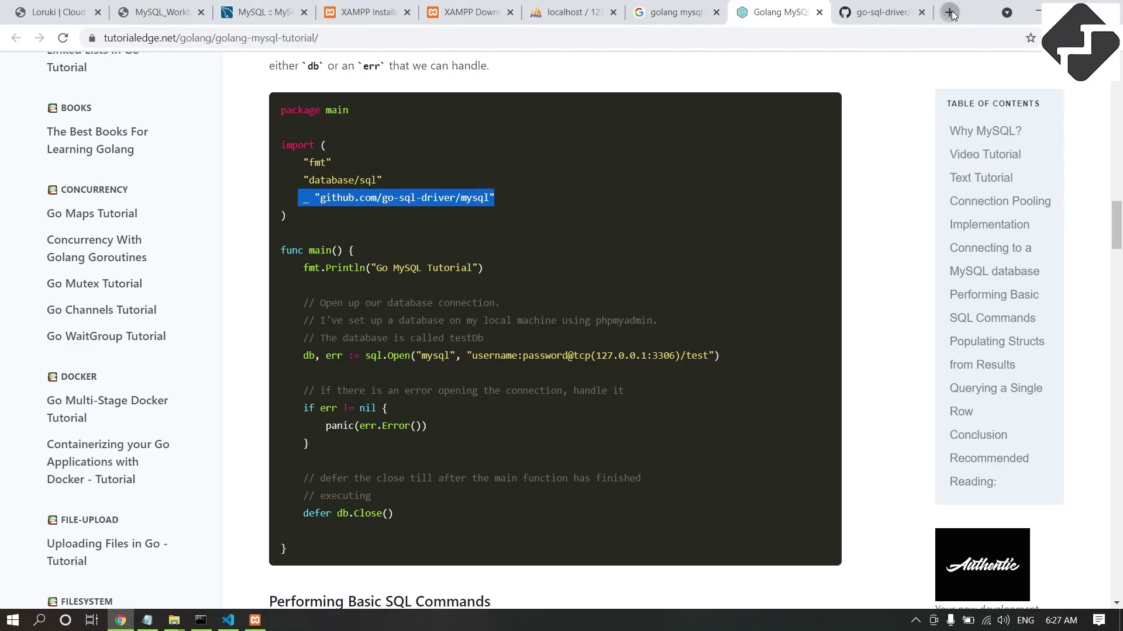
# Search "golang sql package" in a new tab and open the database/sql docs, highlighting its import line.
pyautogui.click(951, 11)
pyautogui.write('golang sql p')
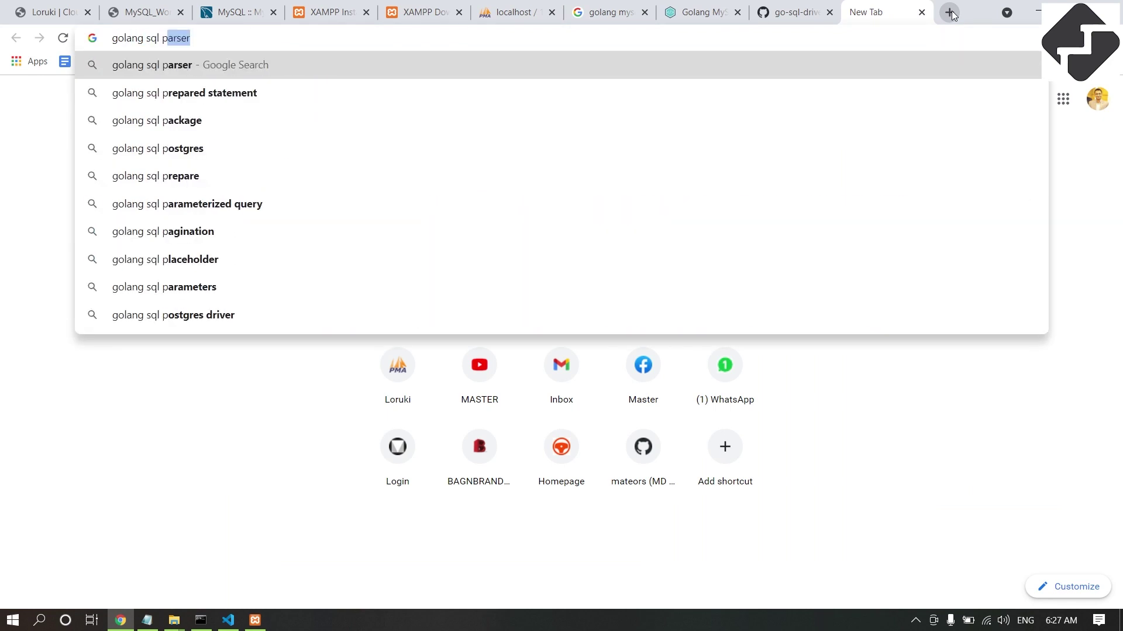
pyautogui.write('a')
pyautogui.press('Down')
pyautogui.press('Return')
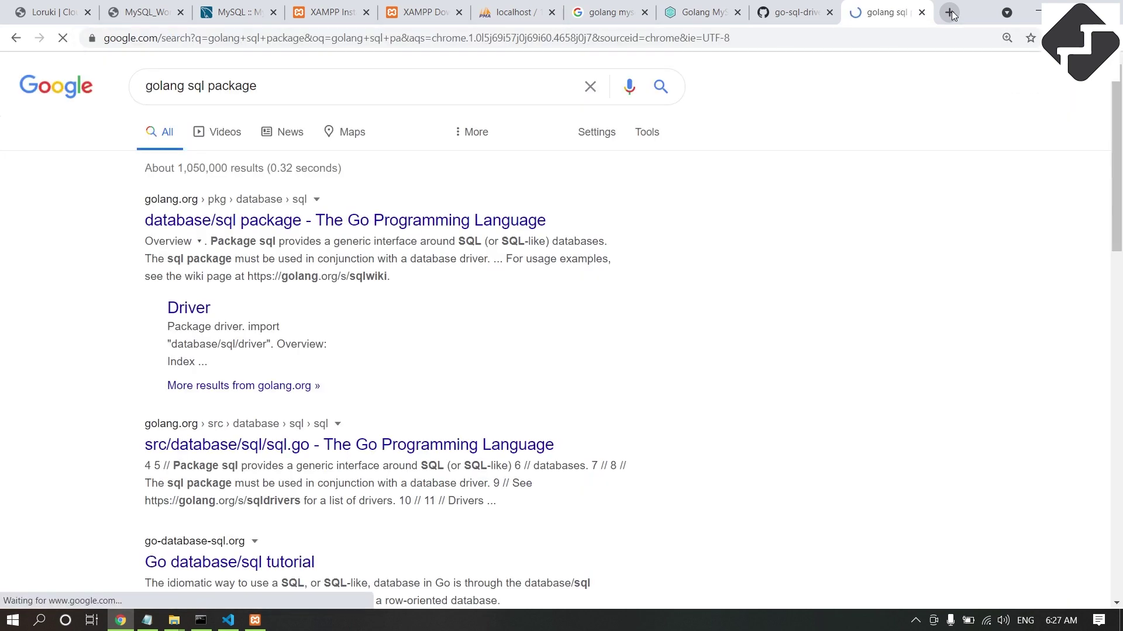
pyautogui.click(344, 222)
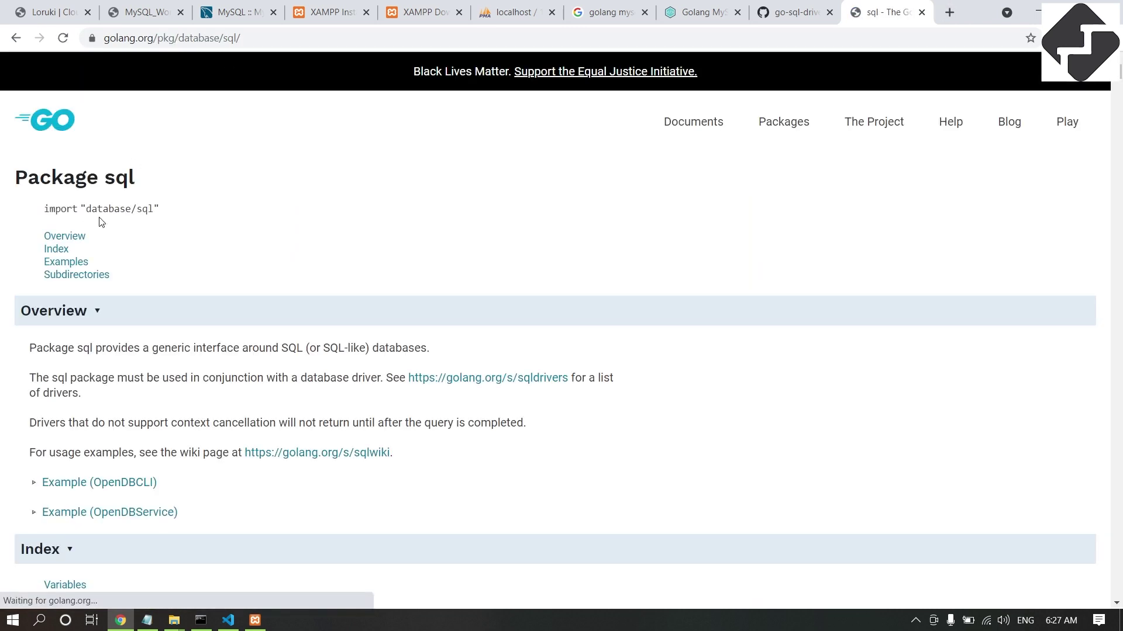
pyautogui.scroll(-2, 250, 381)
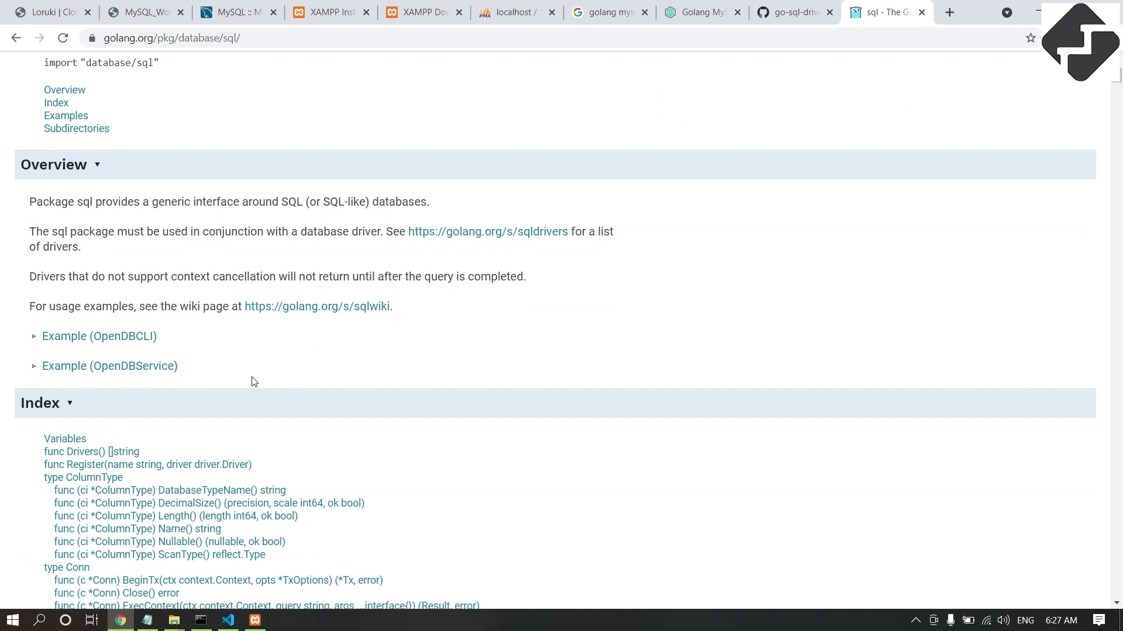
pyautogui.scroll(2, 255, 372)
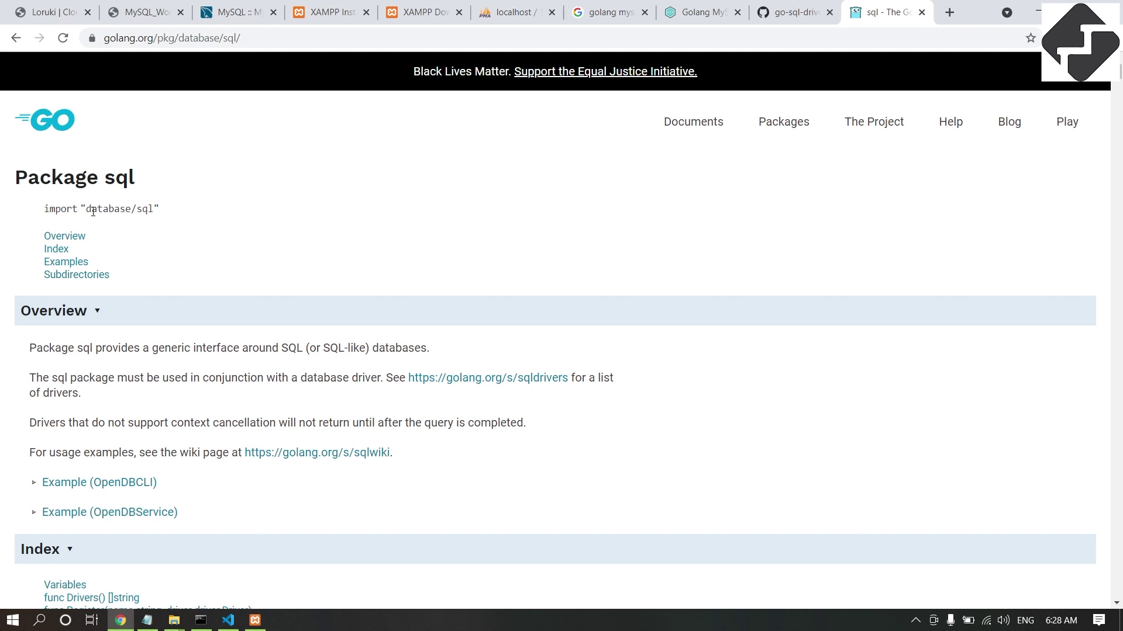
pyautogui.moveTo(88, 207); pyautogui.dragTo(156, 208)
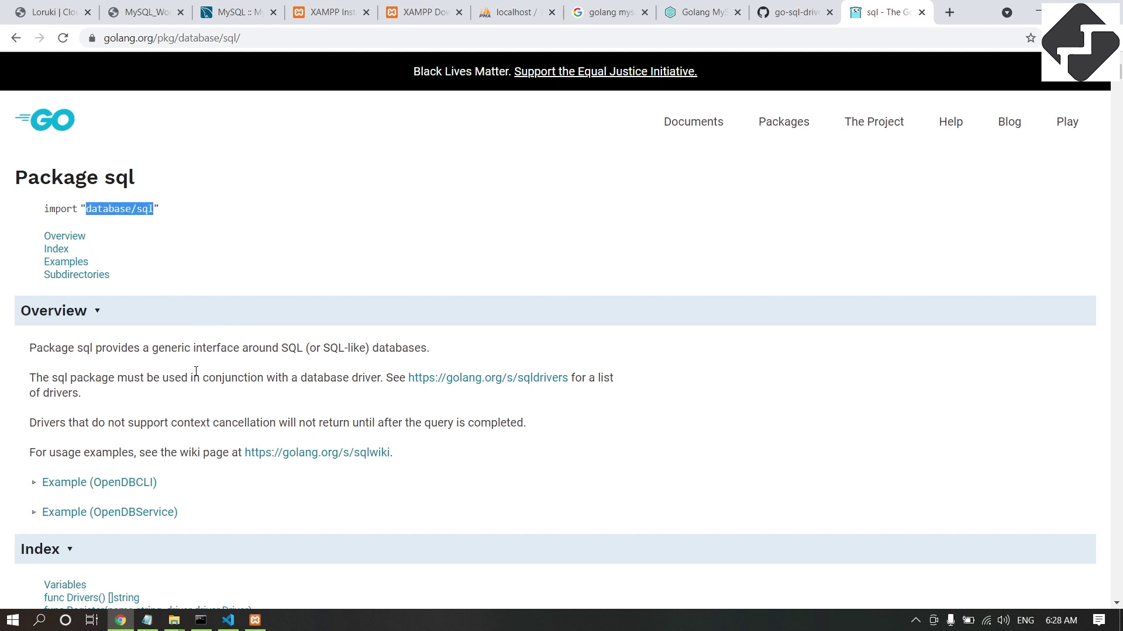
pyautogui.moveTo(46, 209); pyautogui.dragTo(192, 212)
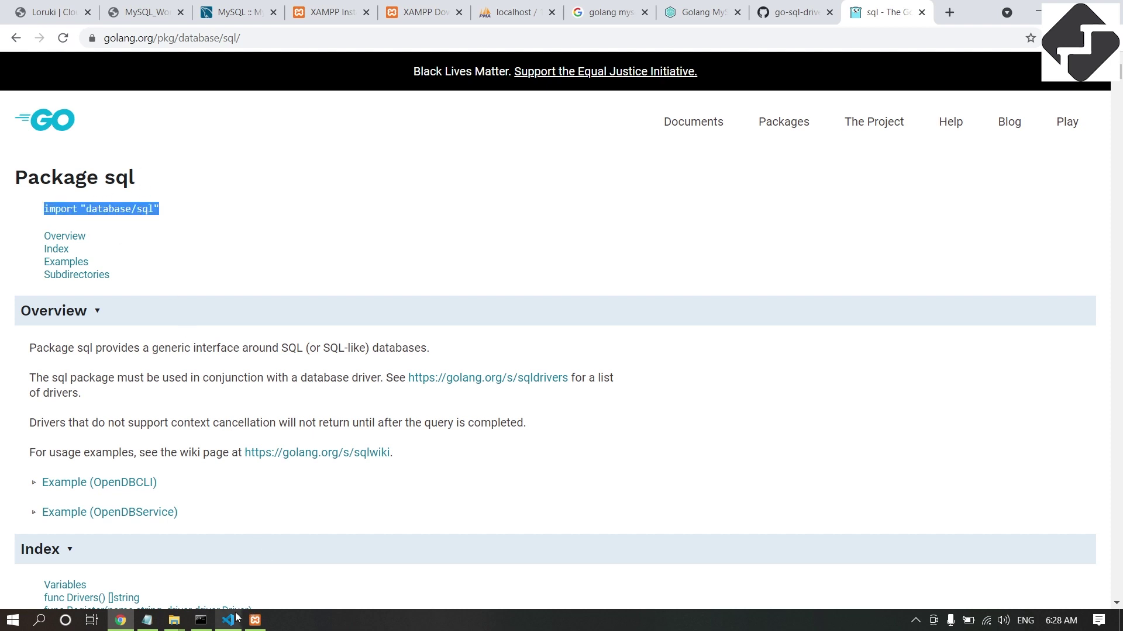
# Compare the database/sql import with the Go-MySQL-Driver heading on the go-sql-driver GitHub page.
pyautogui.click(777, 14)
pyautogui.scroll(10, 336, 169)
pyautogui.scroll(15, 336, 169)
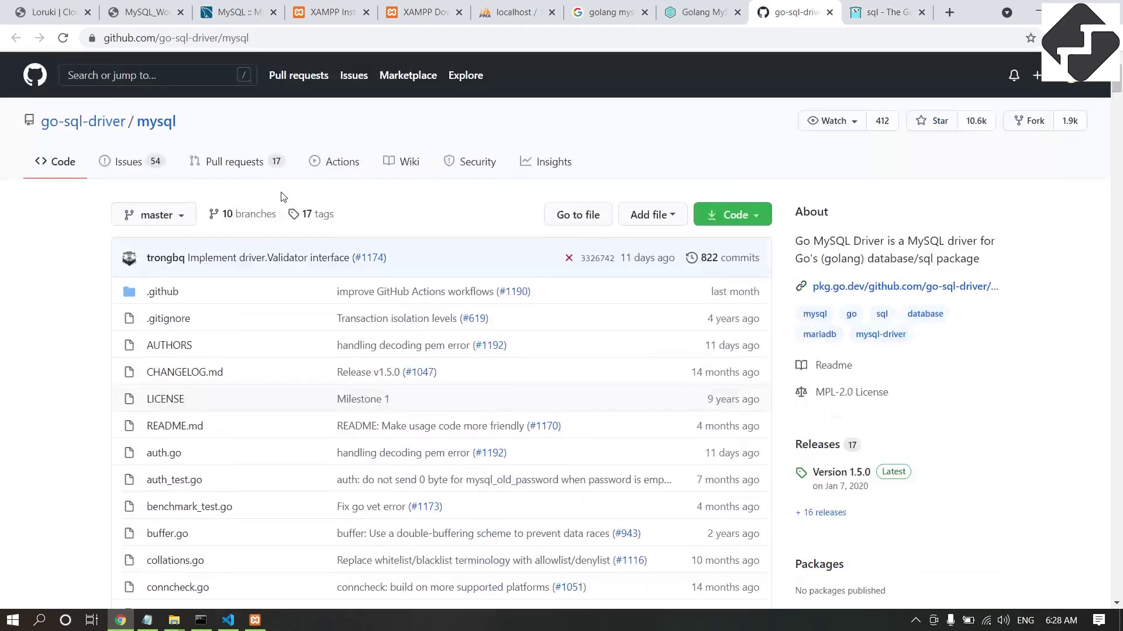
pyautogui.scroll(-20, 239, 304)
pyautogui.scroll(6, 245, 405)
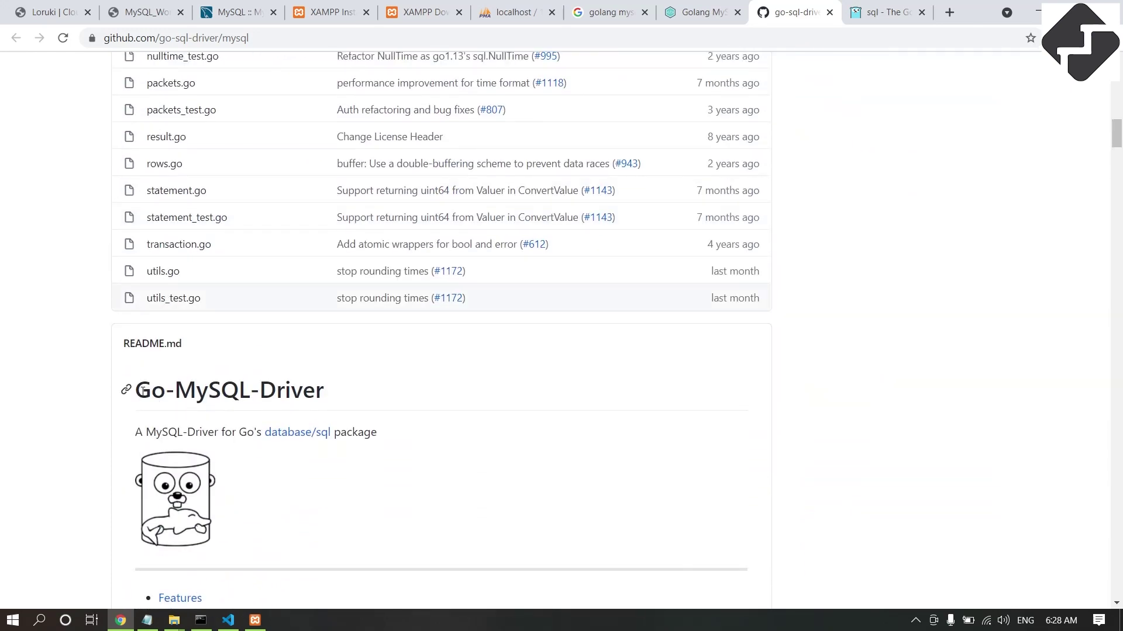
pyautogui.moveTo(142, 391); pyautogui.dragTo(339, 406)
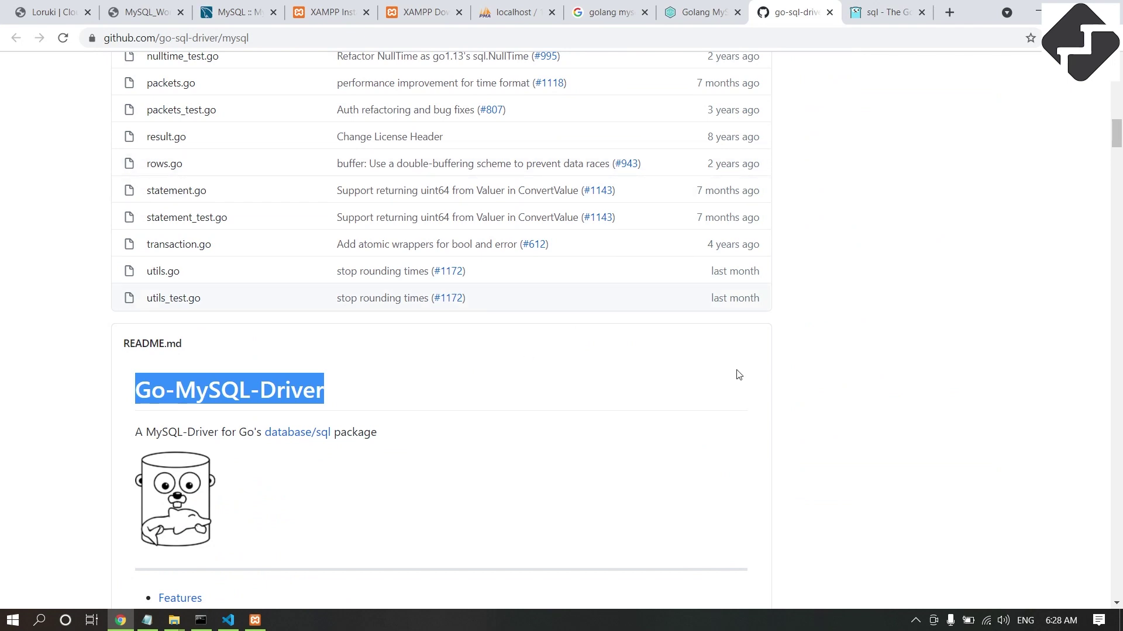
pyautogui.click(888, 13)
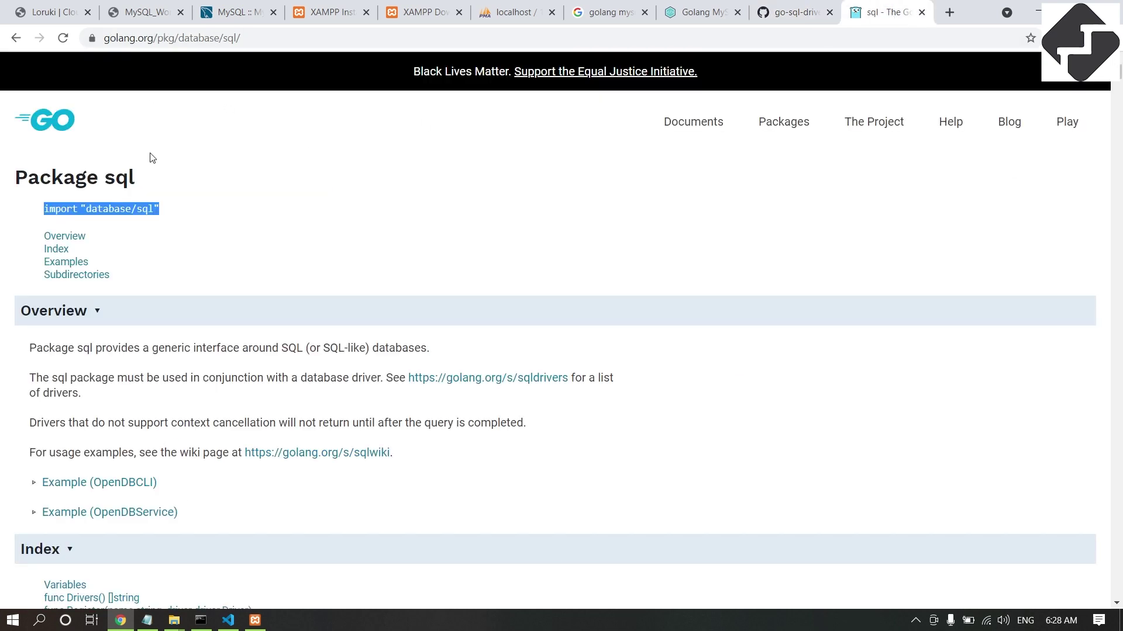
pyautogui.click(251, 201)
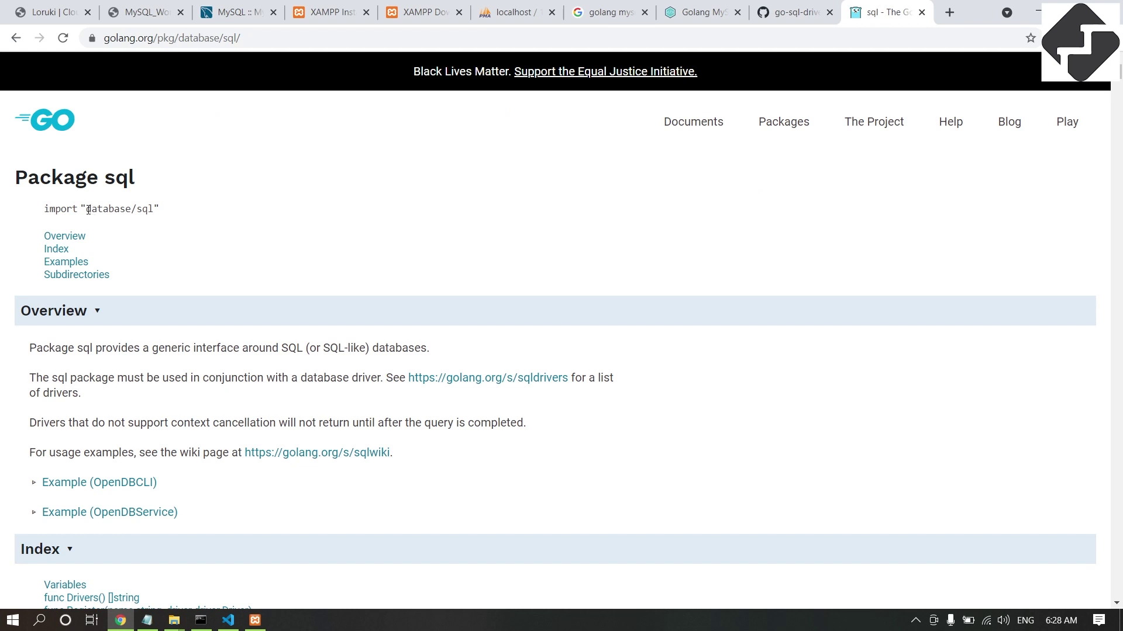
pyautogui.moveTo(86, 209); pyautogui.dragTo(162, 211)
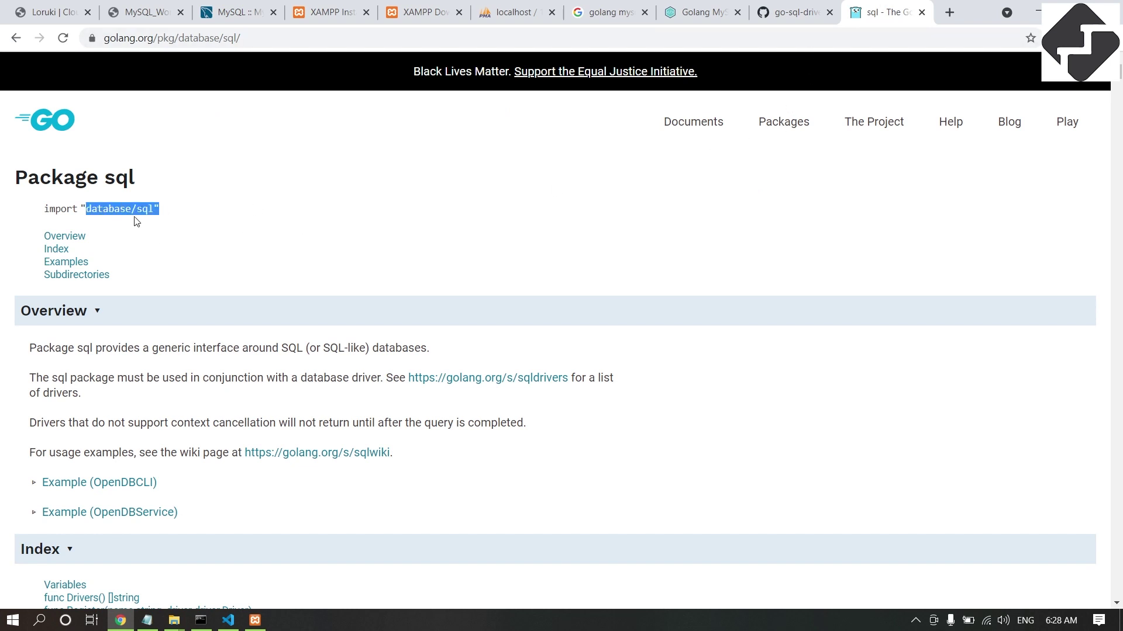
pyautogui.click(784, 12)
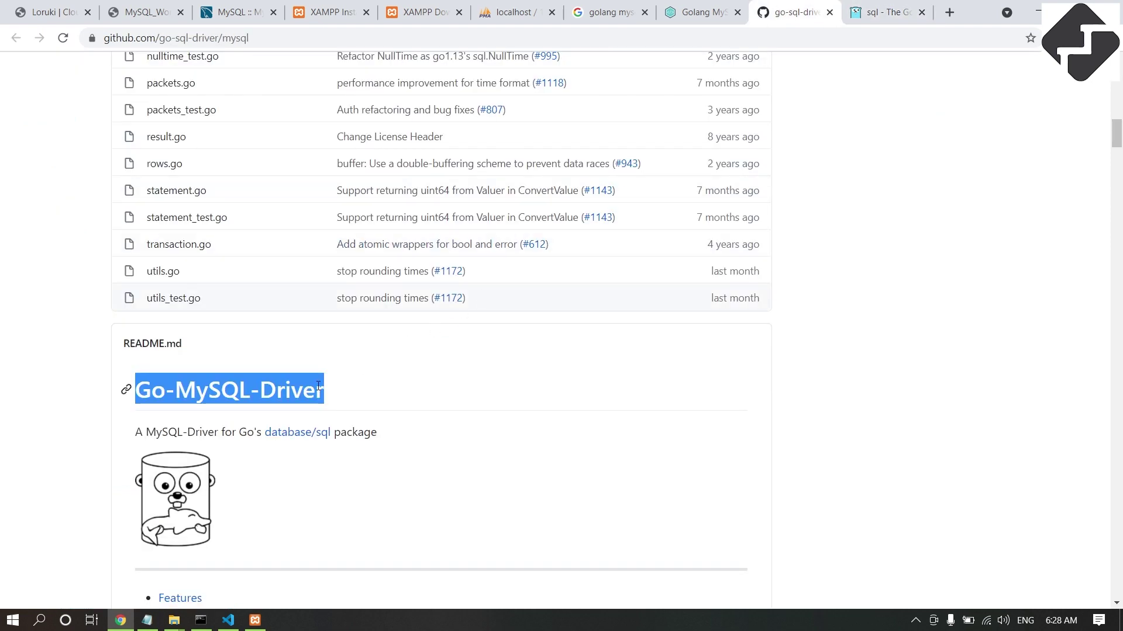
pyautogui.click(285, 388)
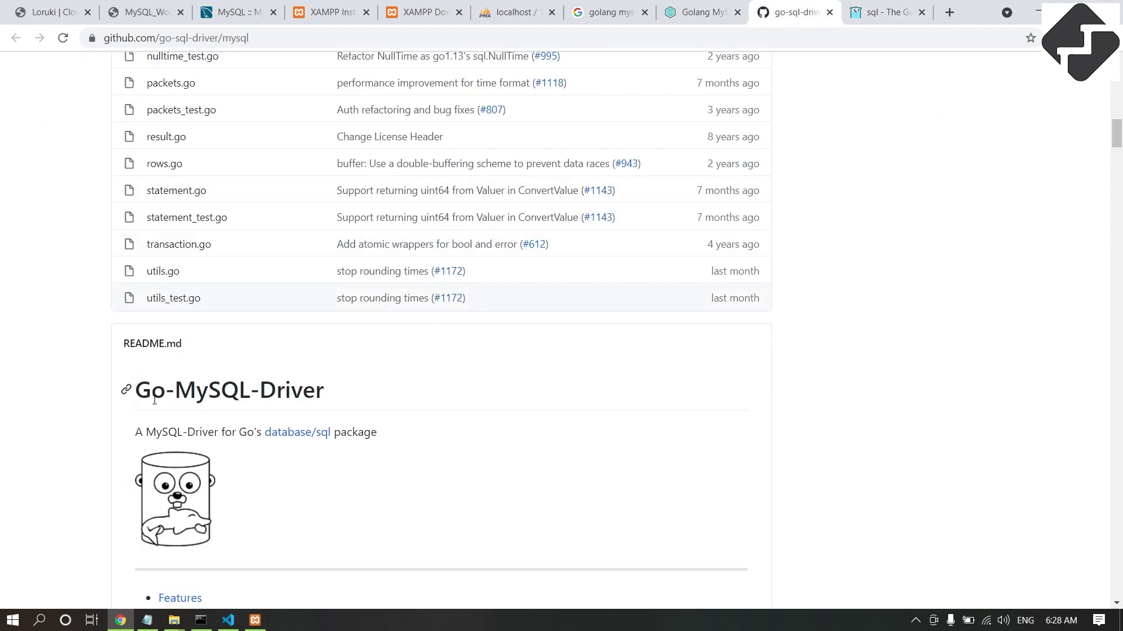
pyautogui.click(895, 16)
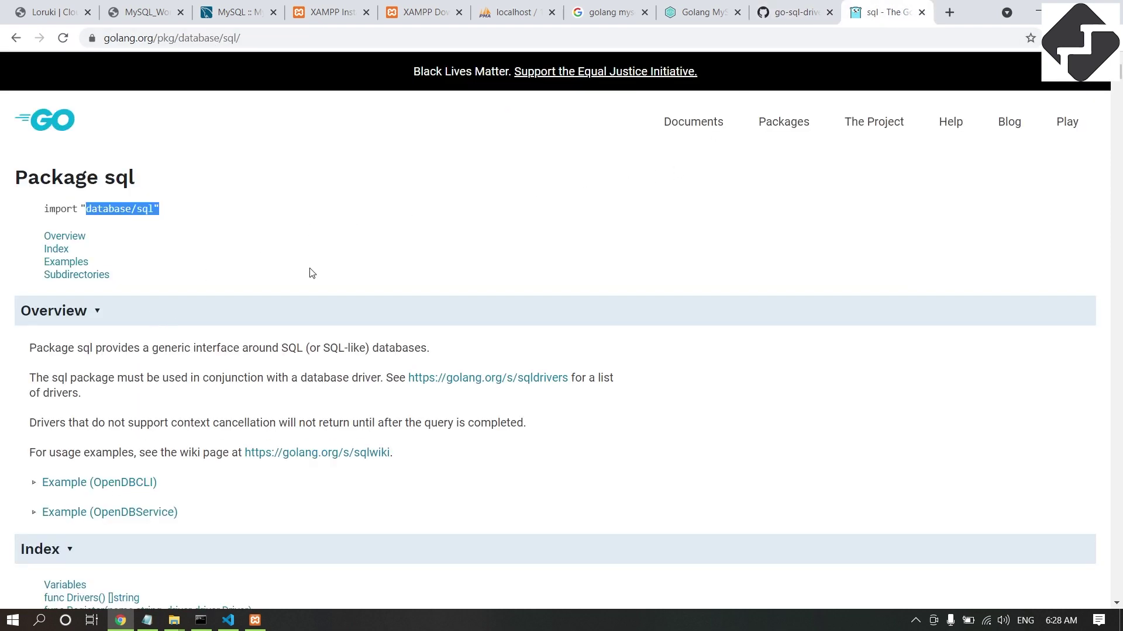
pyautogui.click(778, 23)
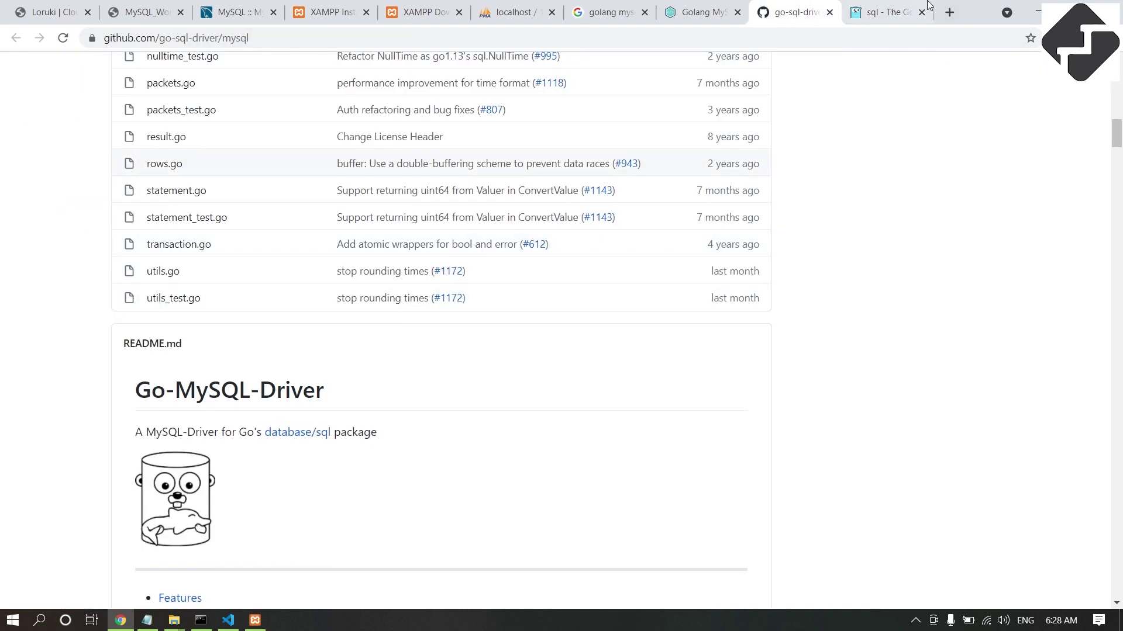
pyautogui.click(900, 7)
pyautogui.doubleClick(233, 39)
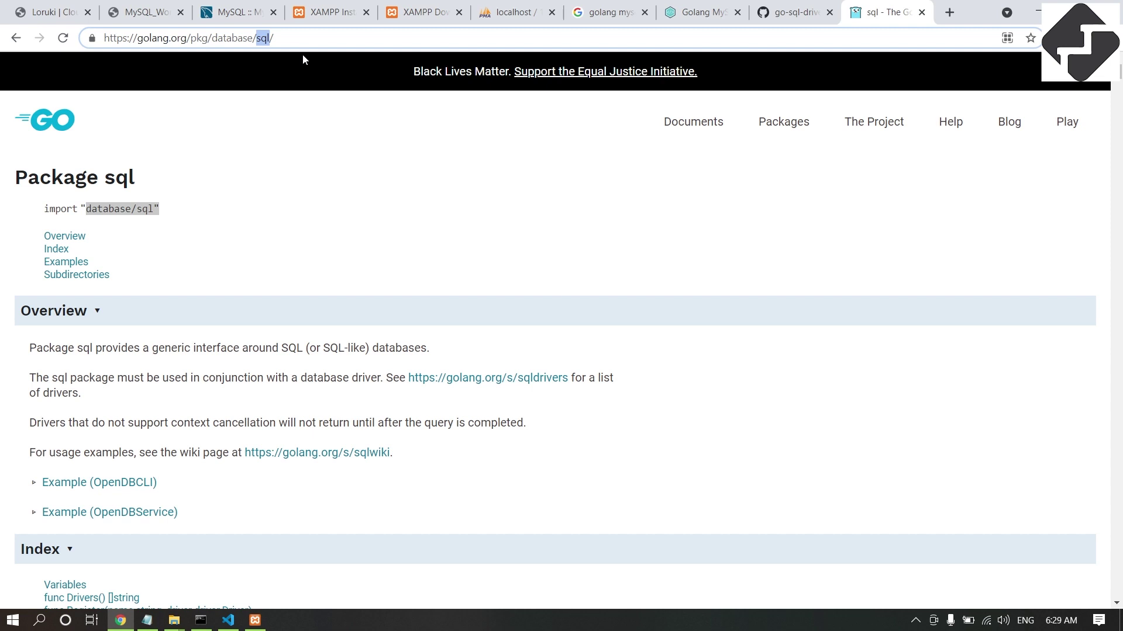
# Highlight the import "database/sql" line on the golang.org page, then return to main.go.
pyautogui.click(361, 167)
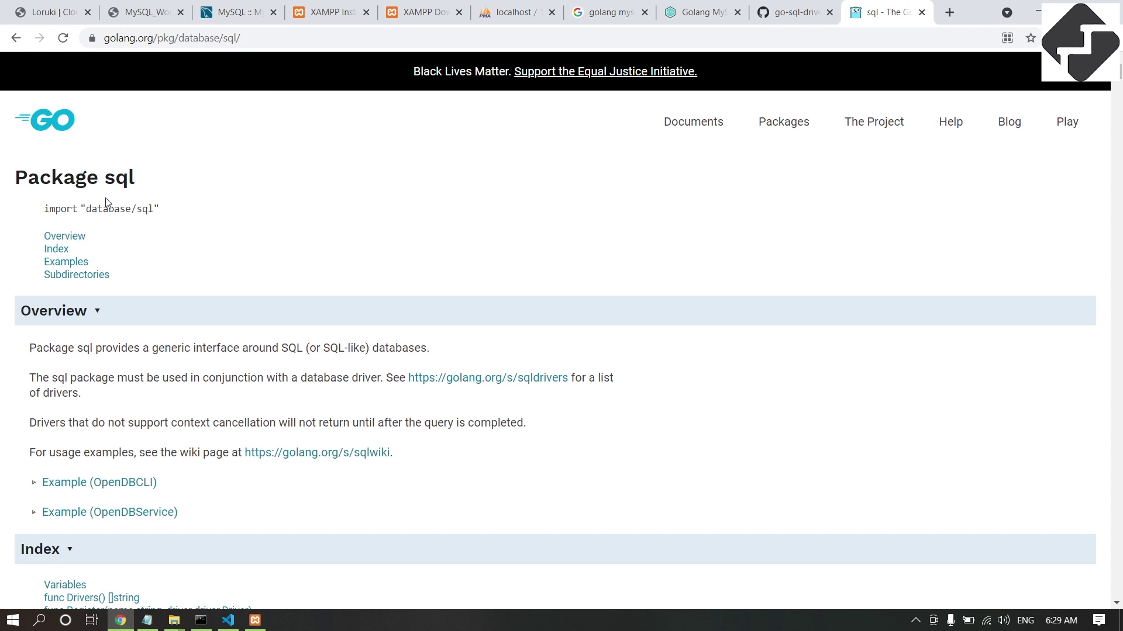
pyautogui.moveTo(84, 208); pyautogui.dragTo(200, 212)
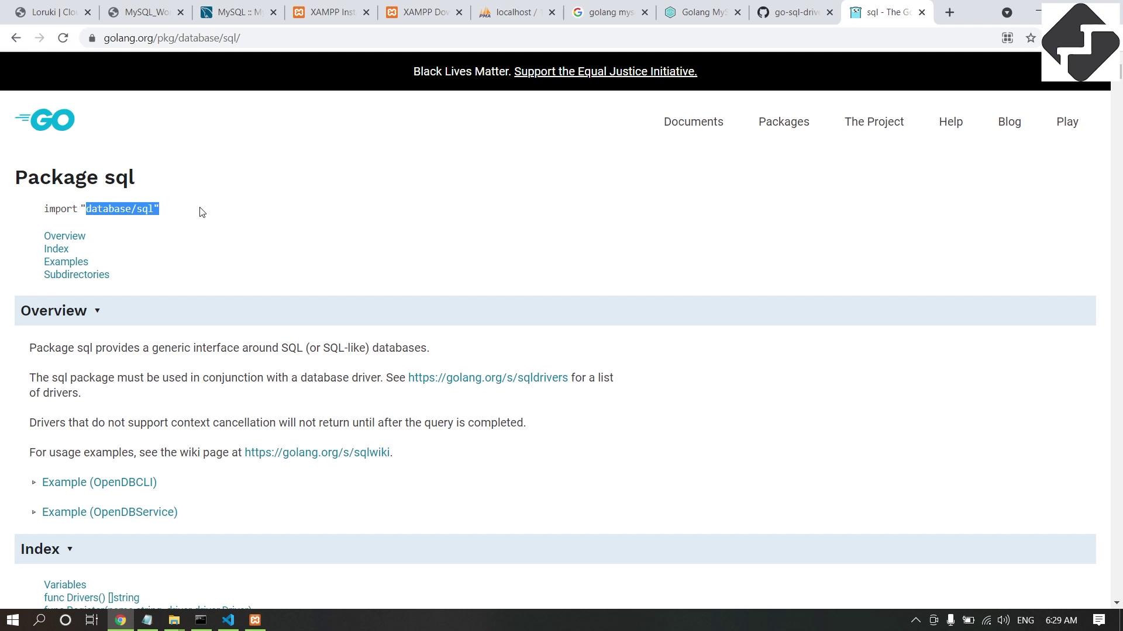
pyautogui.click(252, 209)
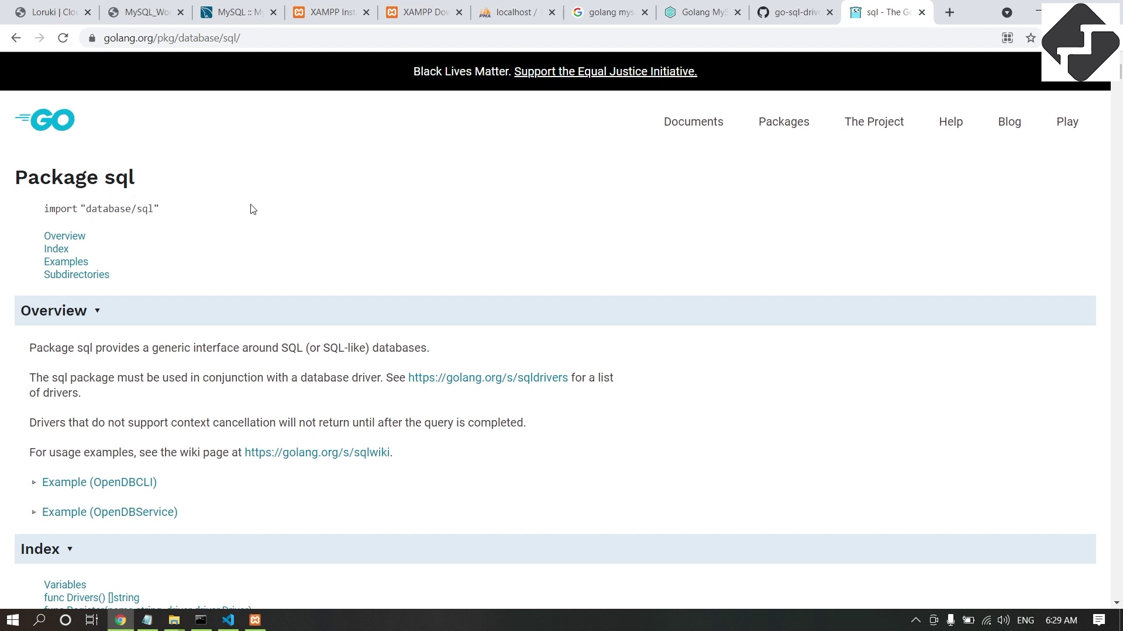
pyautogui.moveTo(45, 206); pyautogui.dragTo(236, 208)
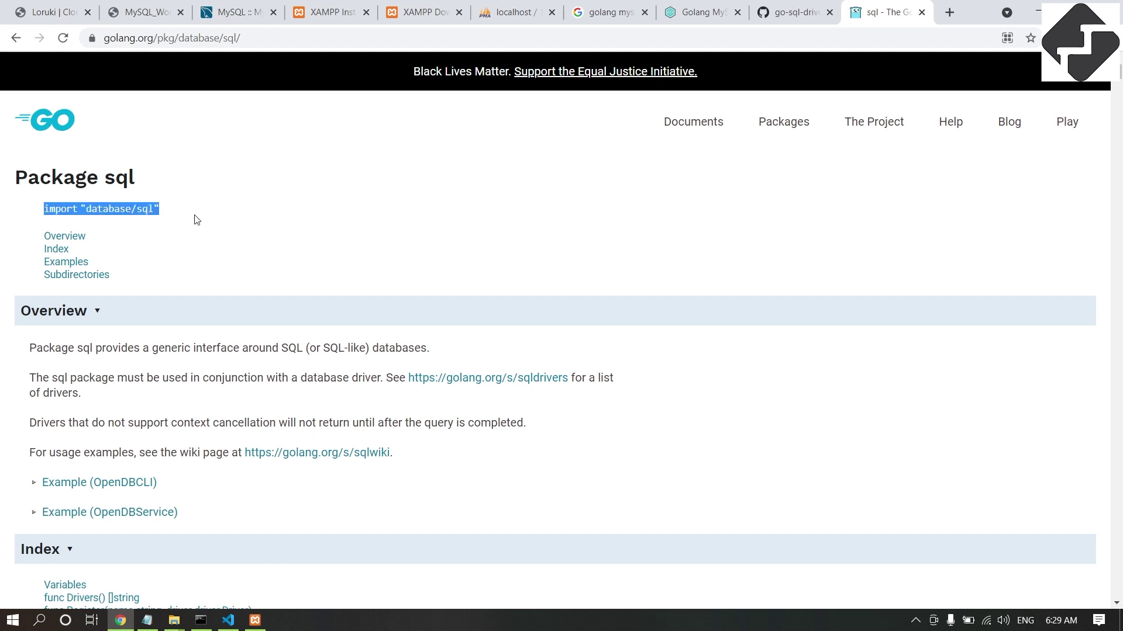
pyautogui.click(207, 229)
pyautogui.moveTo(153, 209); pyautogui.dragTo(103, 208)
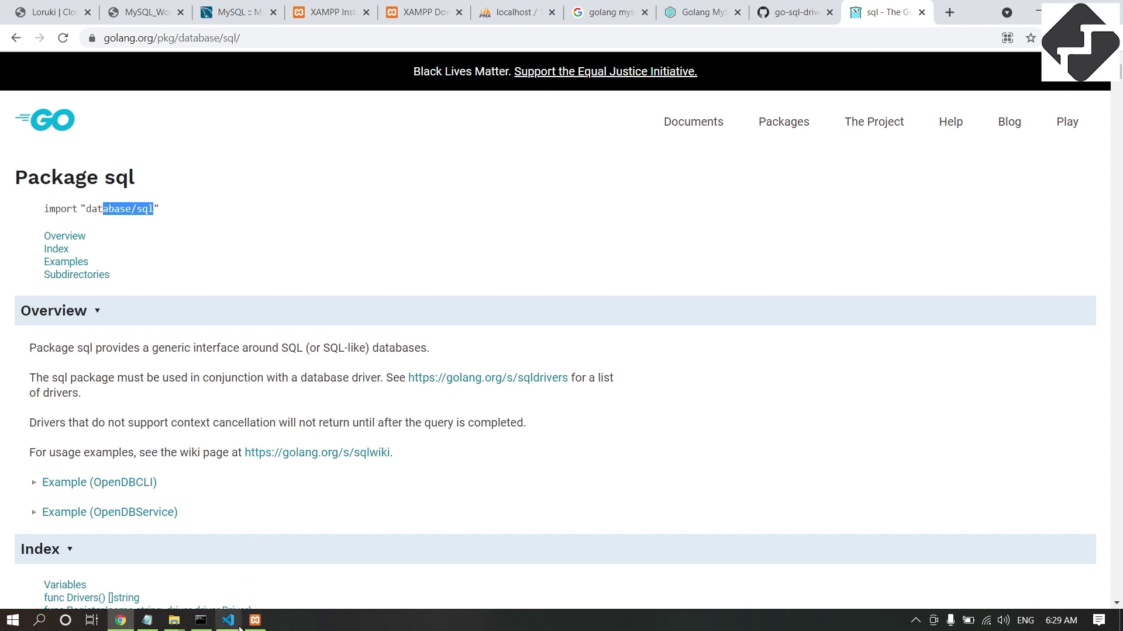
pyautogui.click(240, 624)
pyautogui.click(411, 258)
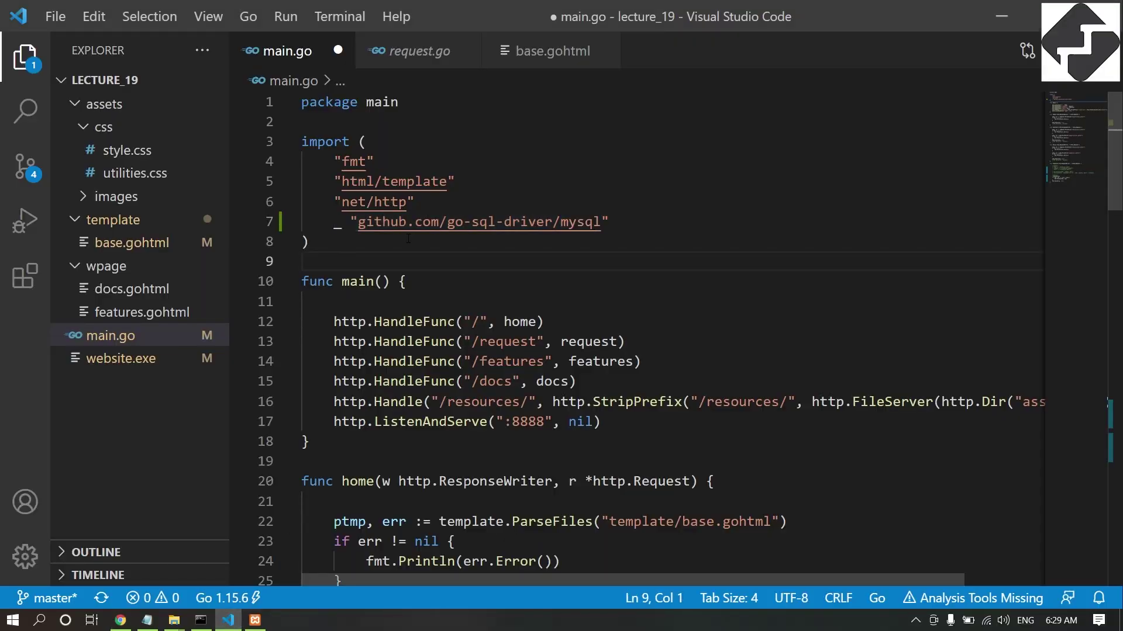
# Compare main.go's mysql driver import line with the import database/sql statement in the docs.
pyautogui.moveTo(334, 222); pyautogui.dragTo(631, 225)
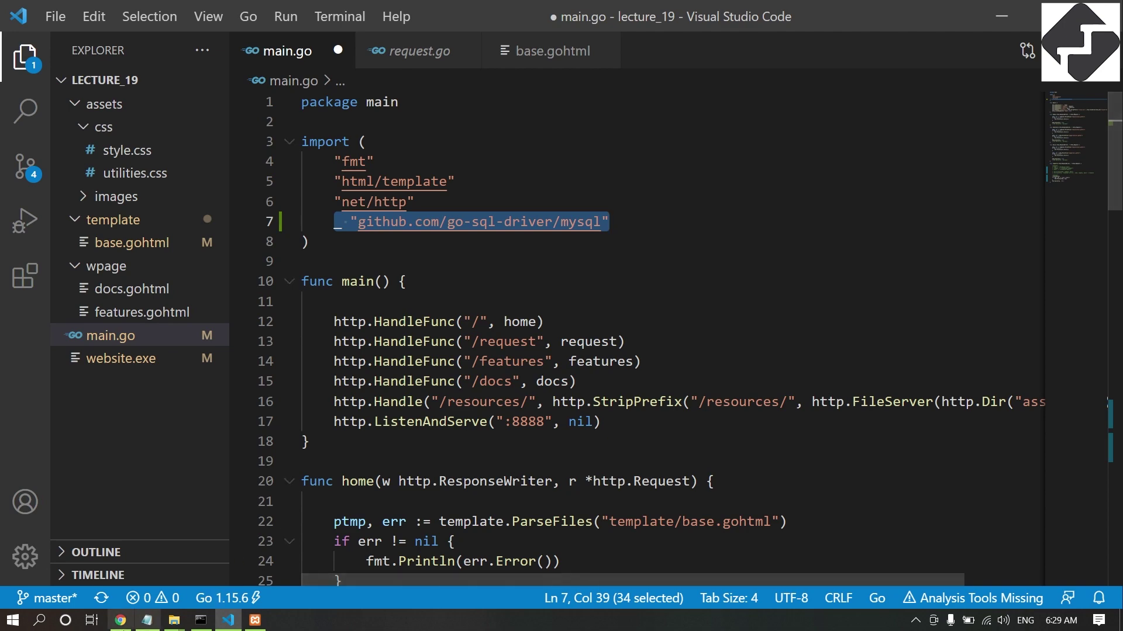
pyautogui.click(121, 621)
pyautogui.moveTo(47, 211); pyautogui.dragTo(187, 216)
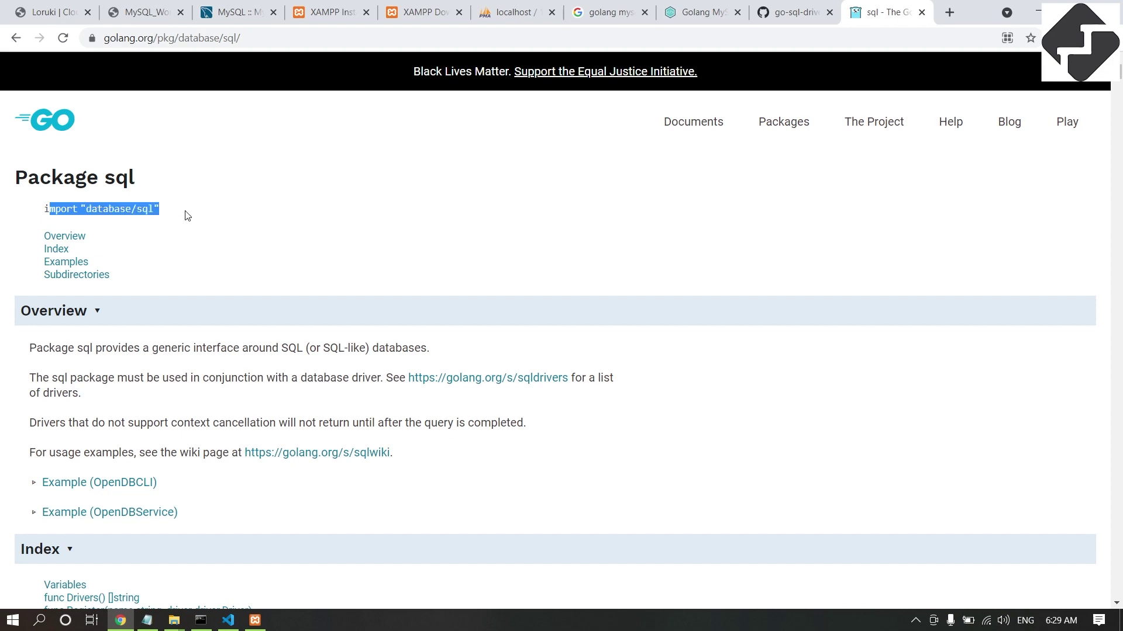
pyautogui.click(228, 620)
# Add a blank line below the imports and save main.go with Ctrl+S.
pyautogui.press('Down')
pyautogui.press('Down')
pyautogui.click(349, 229)
pyautogui.hotkey('shift', 'Left')
pyautogui.hotkey('shift', 'Left')
pyautogui.press('Down')
pyautogui.press('Down')
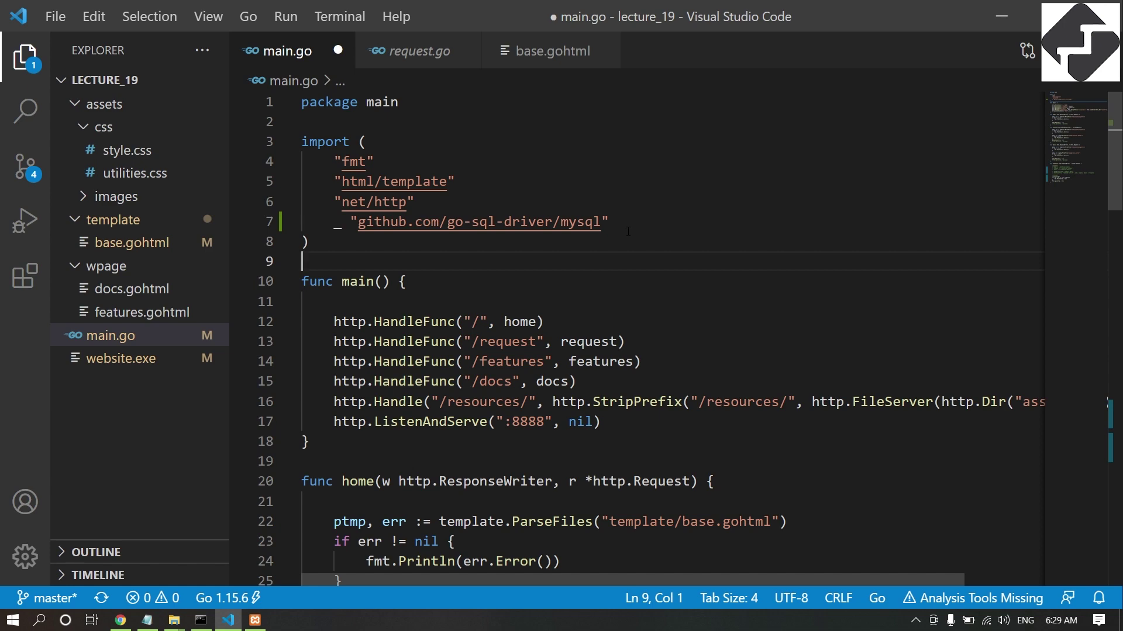
pyautogui.press('Return')
pyautogui.hotkey('ctrl', 's')
pyautogui.scroll(-8, 468, 380)
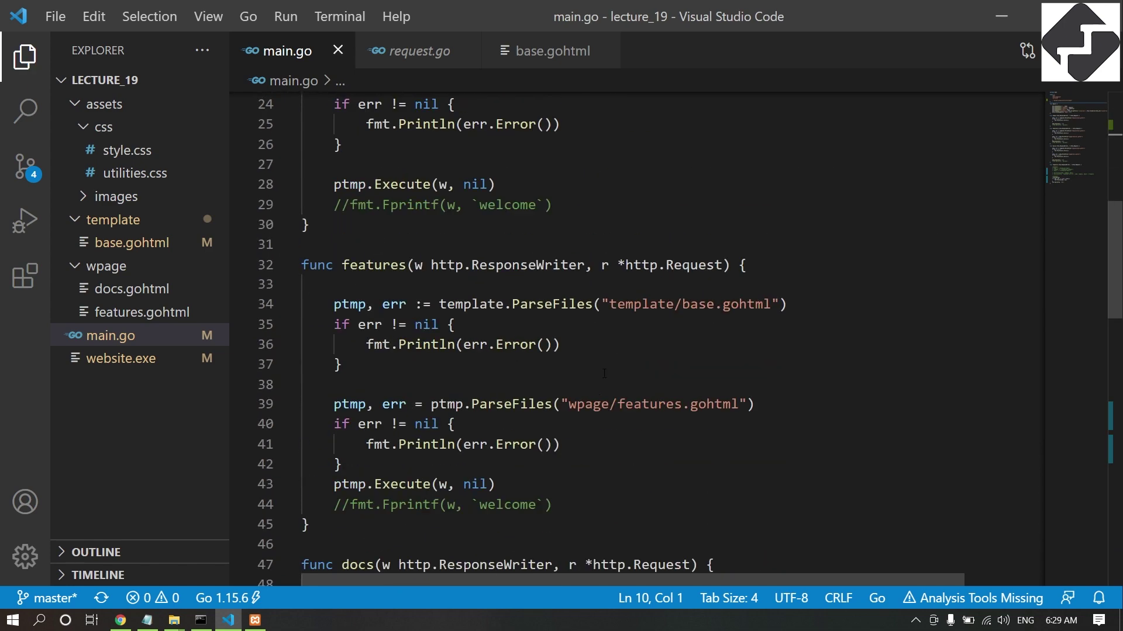
pyautogui.click(121, 620)
# Select the database connection code block on the Golang MySQL tutorial page.
pyautogui.click(794, 13)
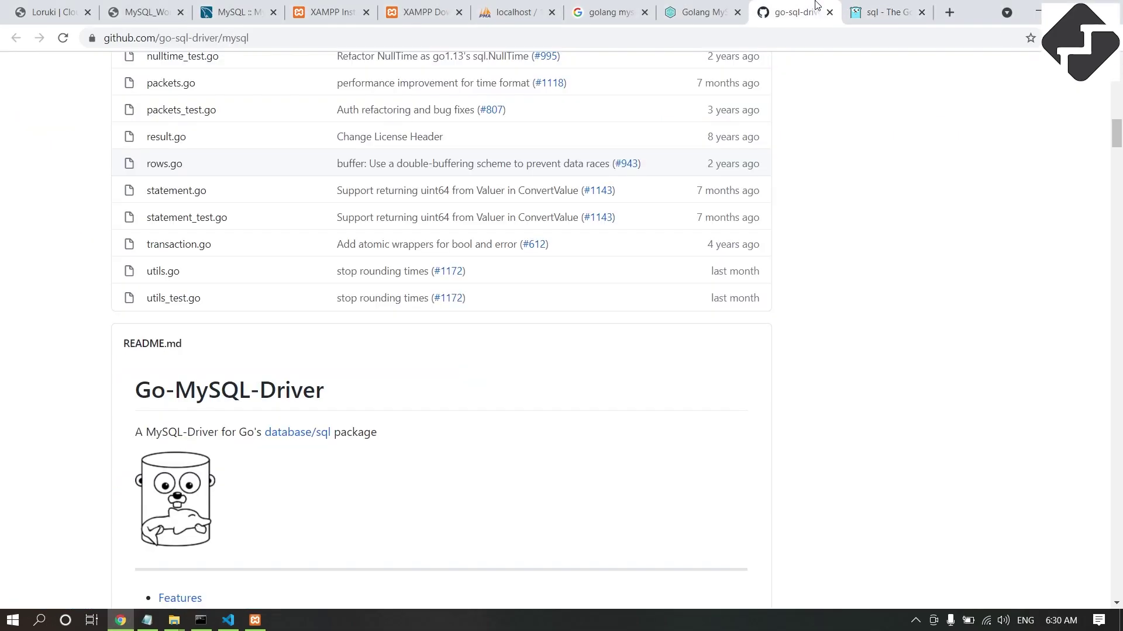
pyautogui.click(701, 12)
pyautogui.scroll(-1, 435, 257)
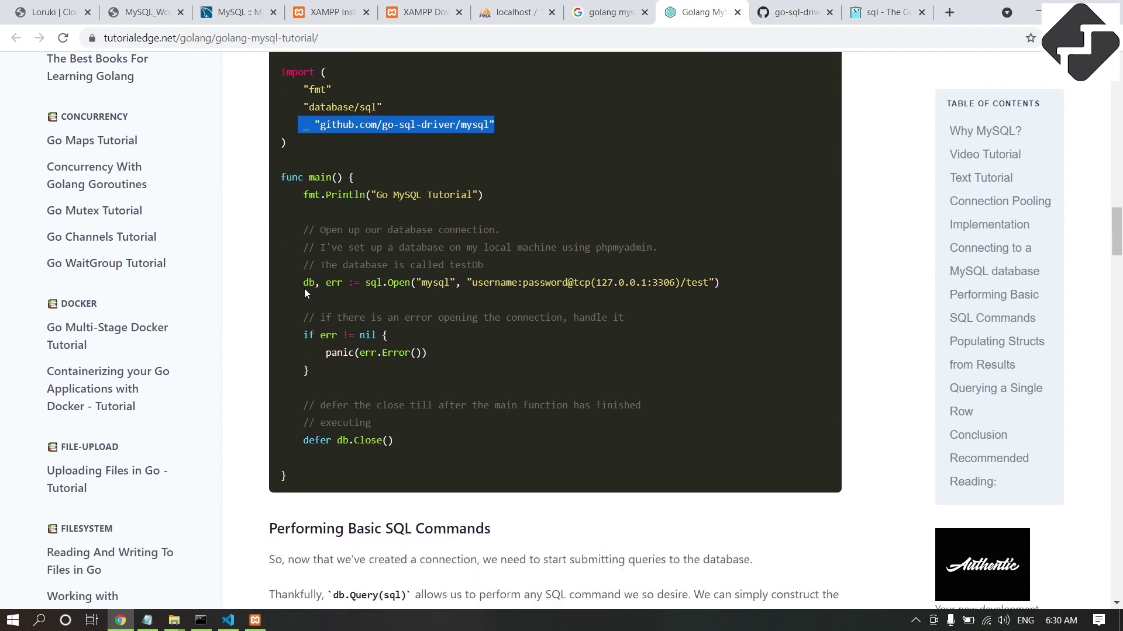
pyautogui.moveTo(304, 282); pyautogui.dragTo(404, 442)
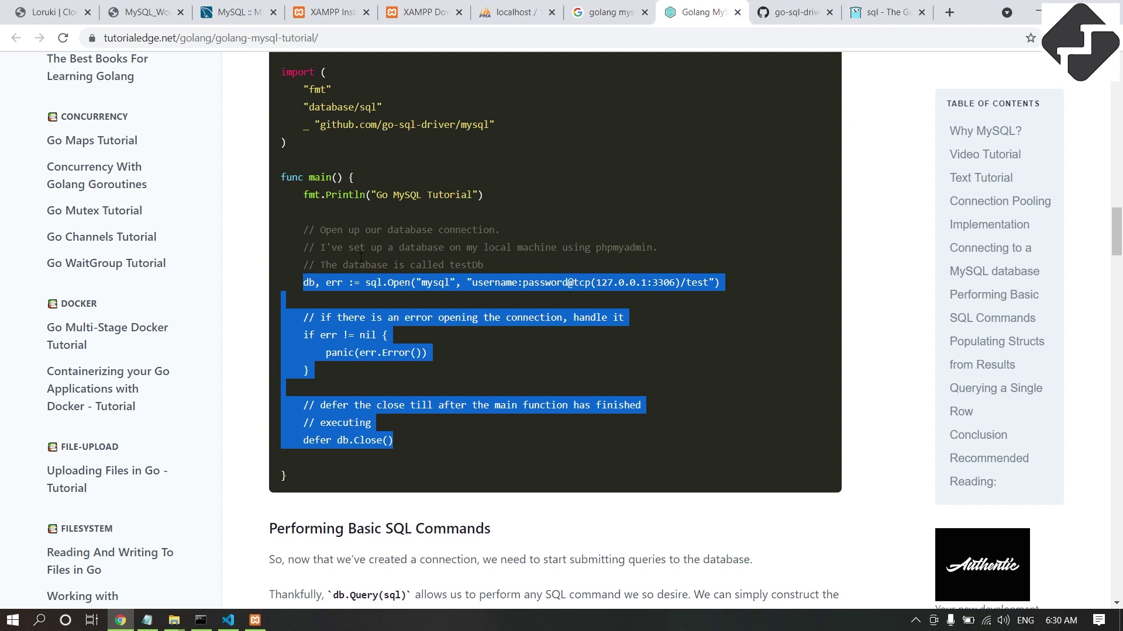
pyautogui.click(319, 235)
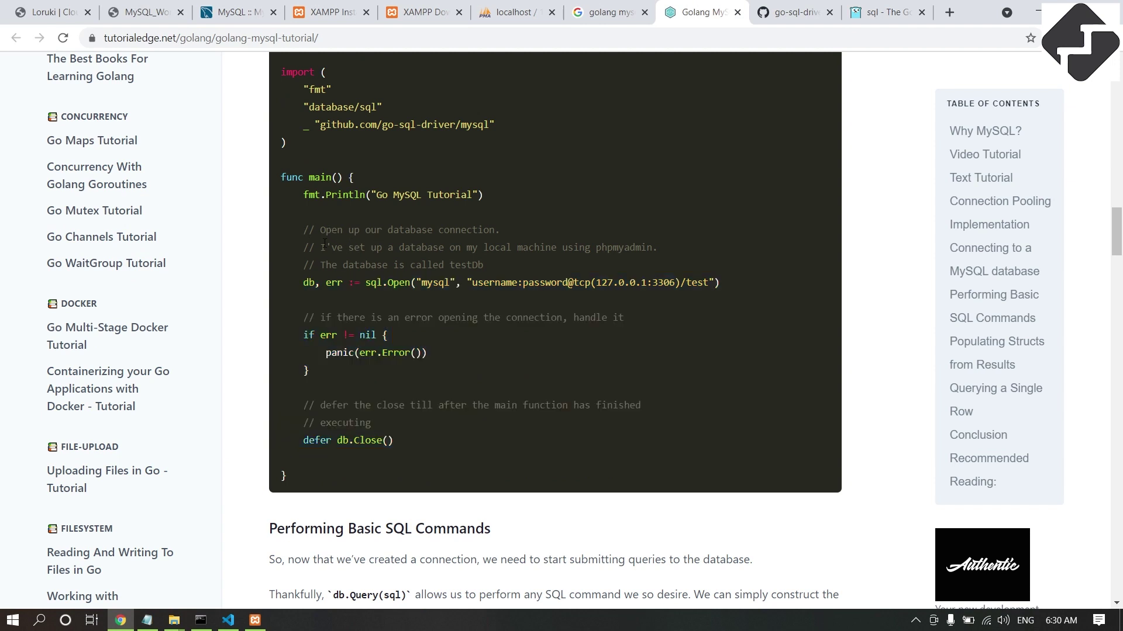
pyautogui.moveTo(302, 230); pyautogui.dragTo(445, 442)
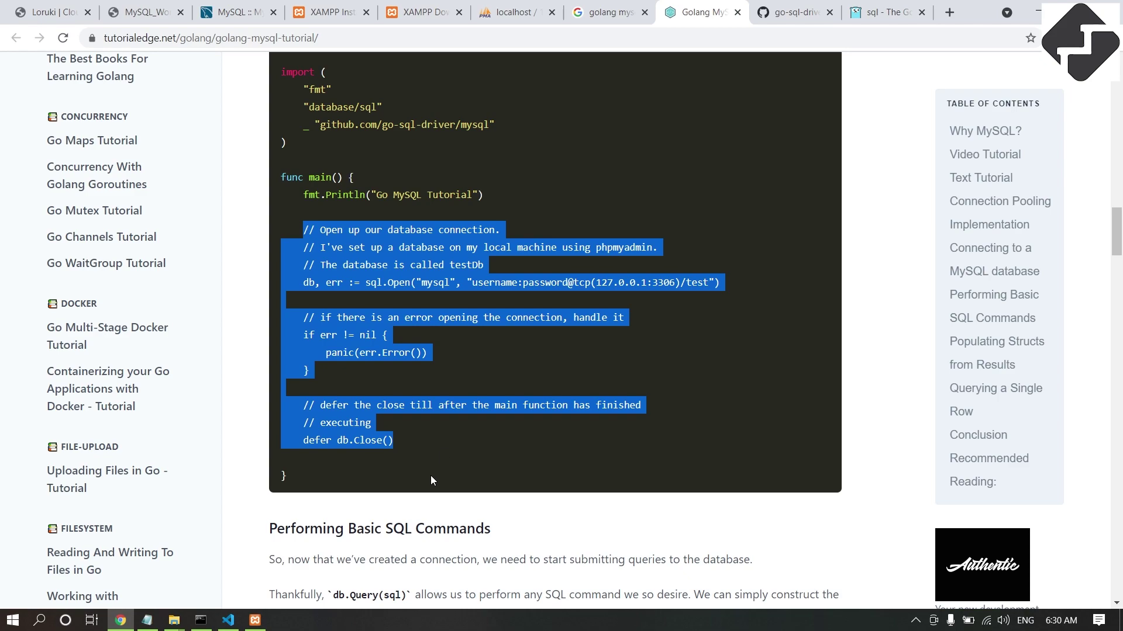
# Look over the request function in main.go to find where the connection code goes.
pyautogui.click(228, 620)
pyautogui.scroll(-5, 447, 411)
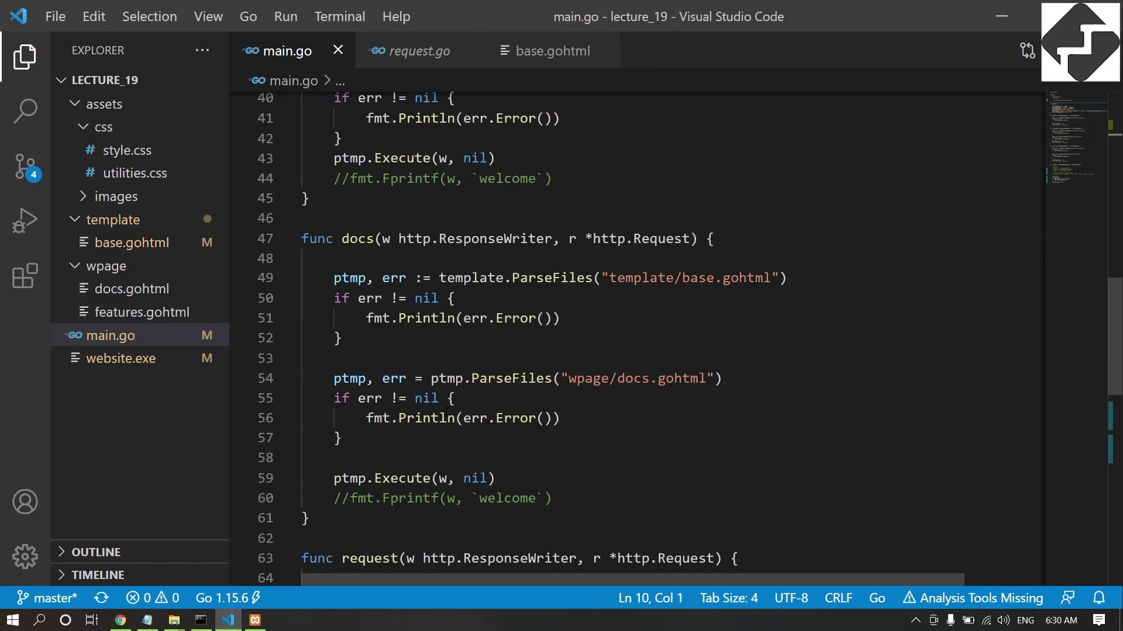
pyautogui.scroll(-6, 448, 411)
pyautogui.scroll(3, 393, 217)
pyautogui.moveTo(337, 198); pyautogui.dragTo(524, 447)
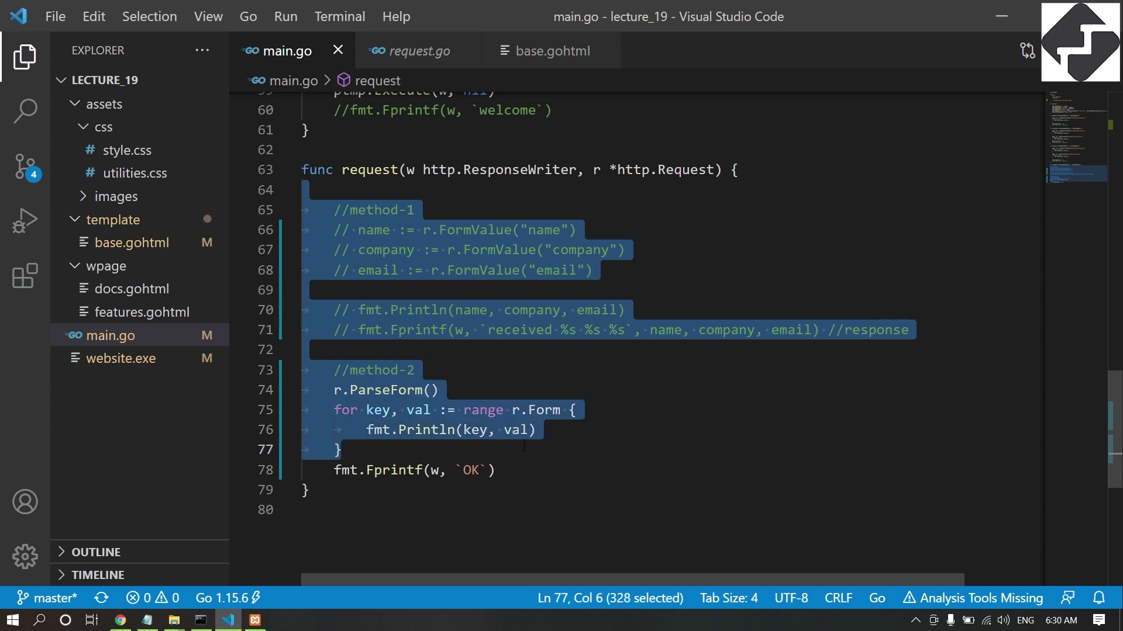
pyautogui.click(524, 447)
pyautogui.scroll(8, 514, 316)
pyautogui.scroll(-6, 514, 316)
pyautogui.scroll(-2, 513, 316)
pyautogui.scroll(12, 513, 316)
pyautogui.scroll(-8, 513, 316)
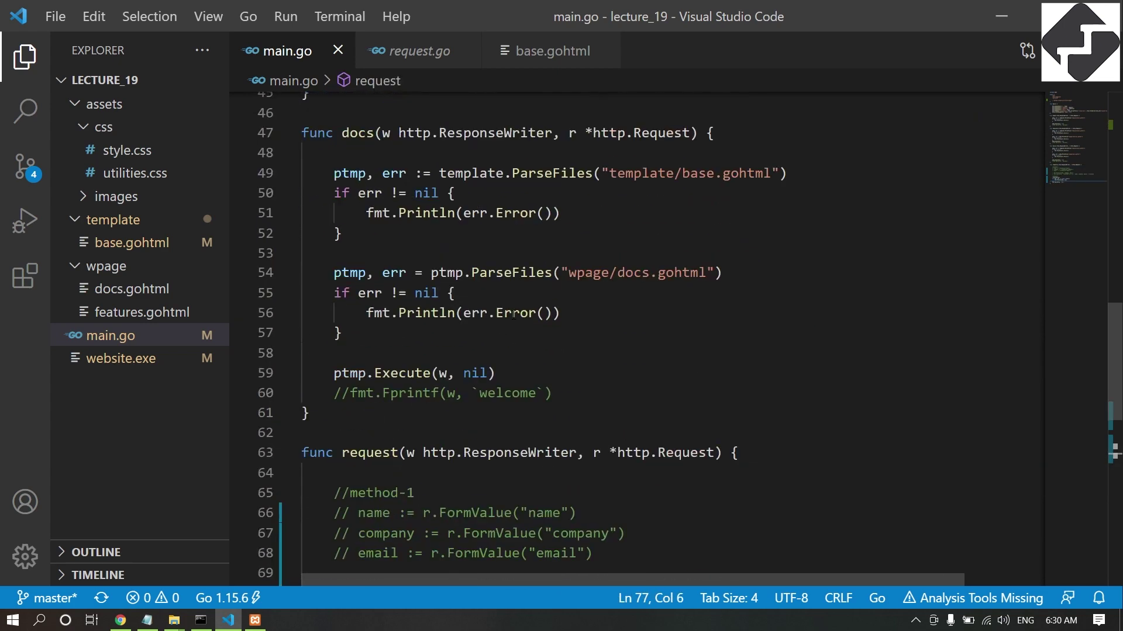
pyautogui.scroll(-5, 513, 315)
pyautogui.scroll(20, 449, 359)
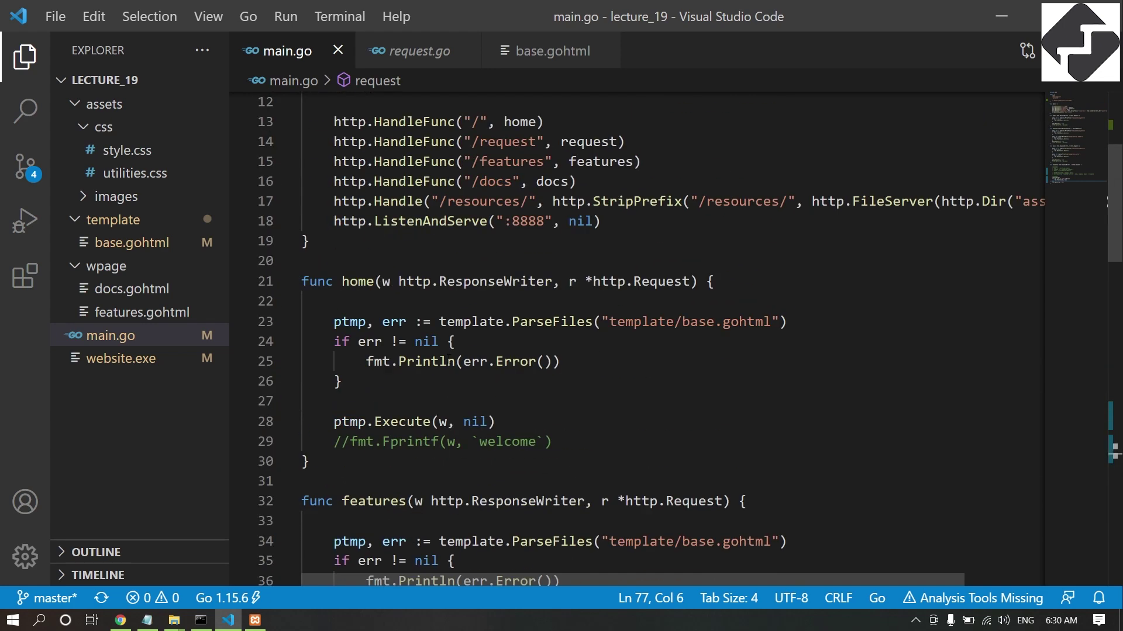
pyautogui.scroll(-3, 449, 359)
pyautogui.scroll(3, 449, 359)
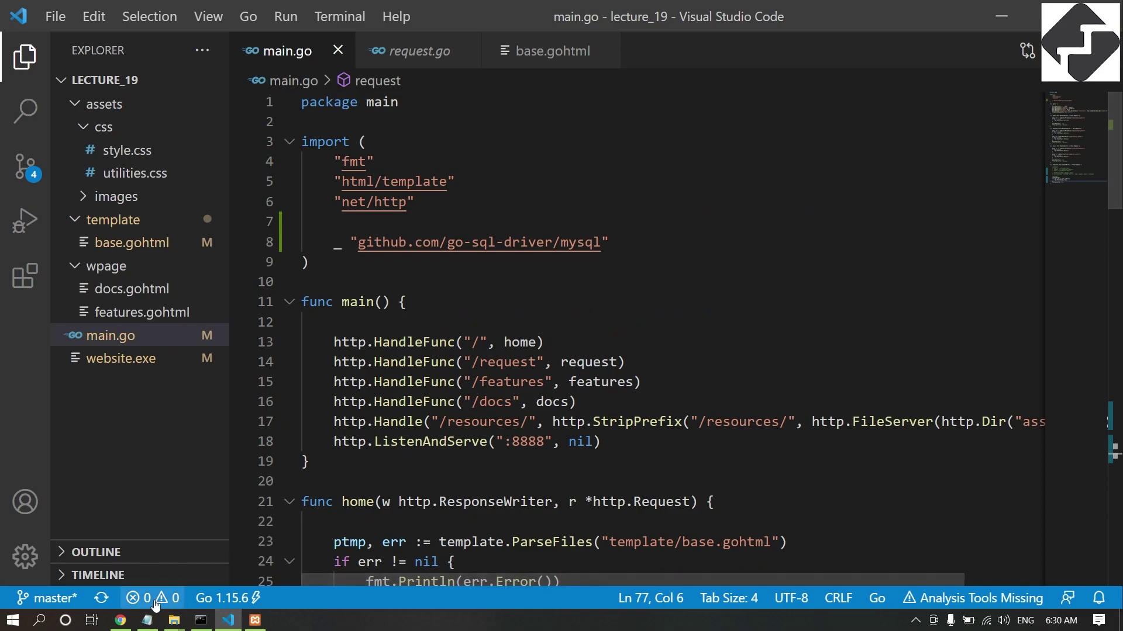
# Reselect the tutorial's connection code through defer db.Close() and return to main.go.
pyautogui.click(120, 620)
pyautogui.click(381, 222)
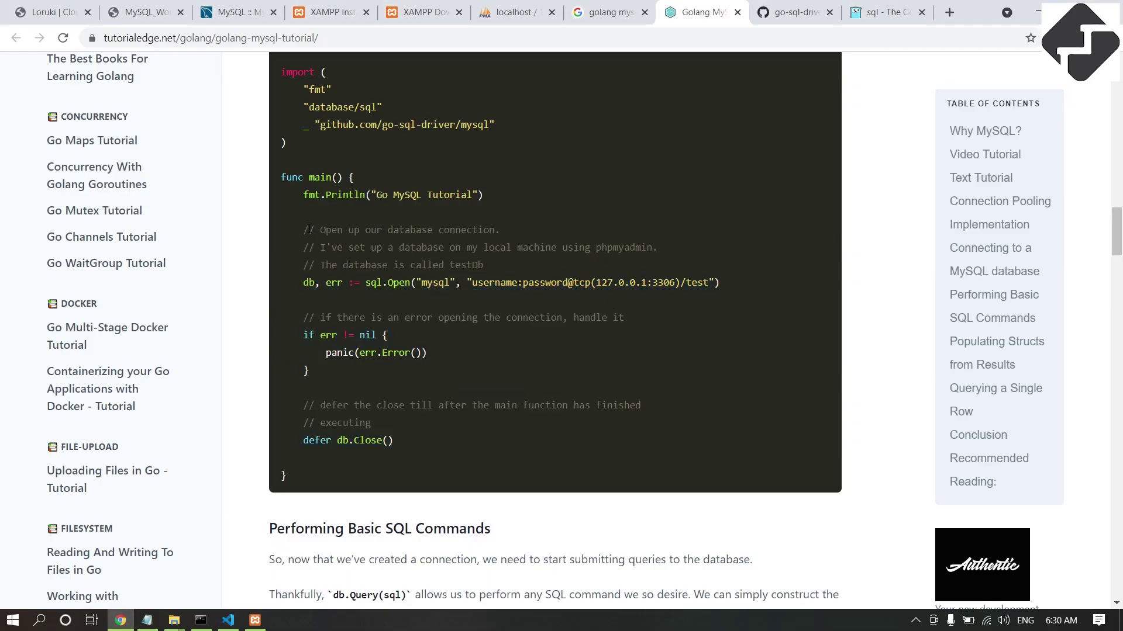
pyautogui.moveTo(304, 228); pyautogui.dragTo(465, 449)
pyautogui.hotkey('ctrl', 'c')
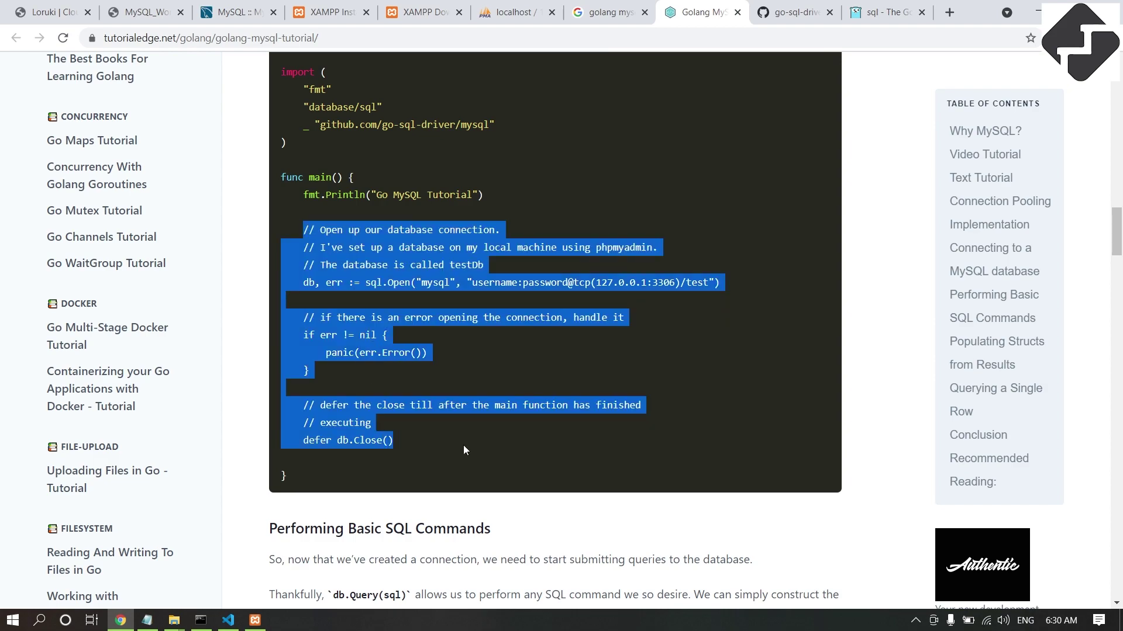
pyautogui.click(228, 620)
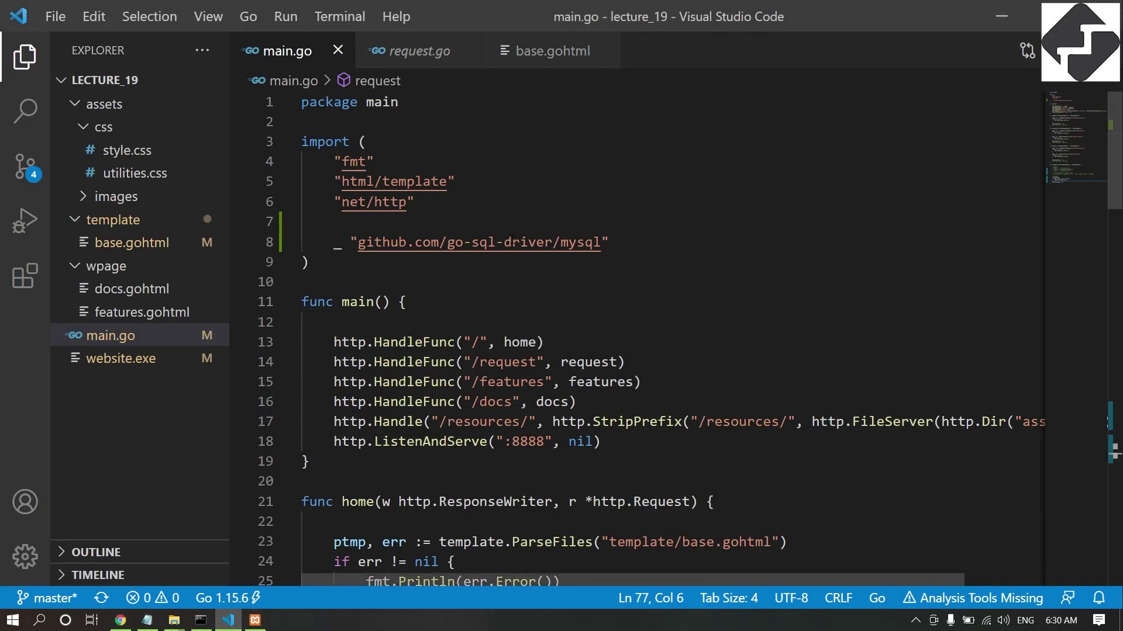
# Type an empty func init(){} below the imports, followed by a blank line.
pyautogui.click(411, 284)
pyautogui.press('Return')
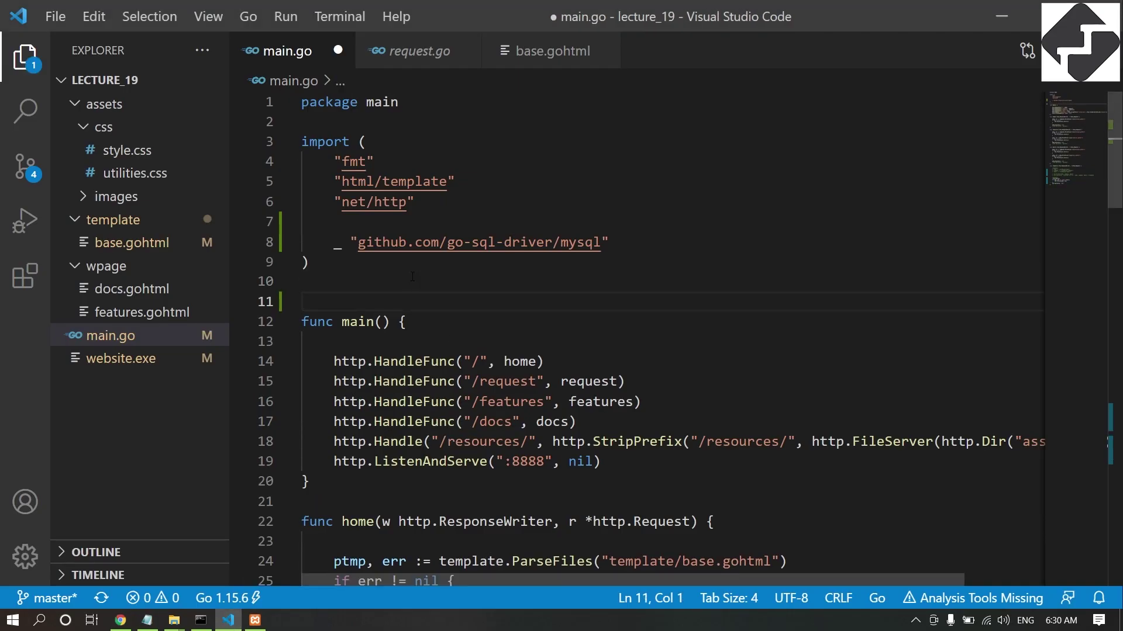
pyautogui.write('func ')
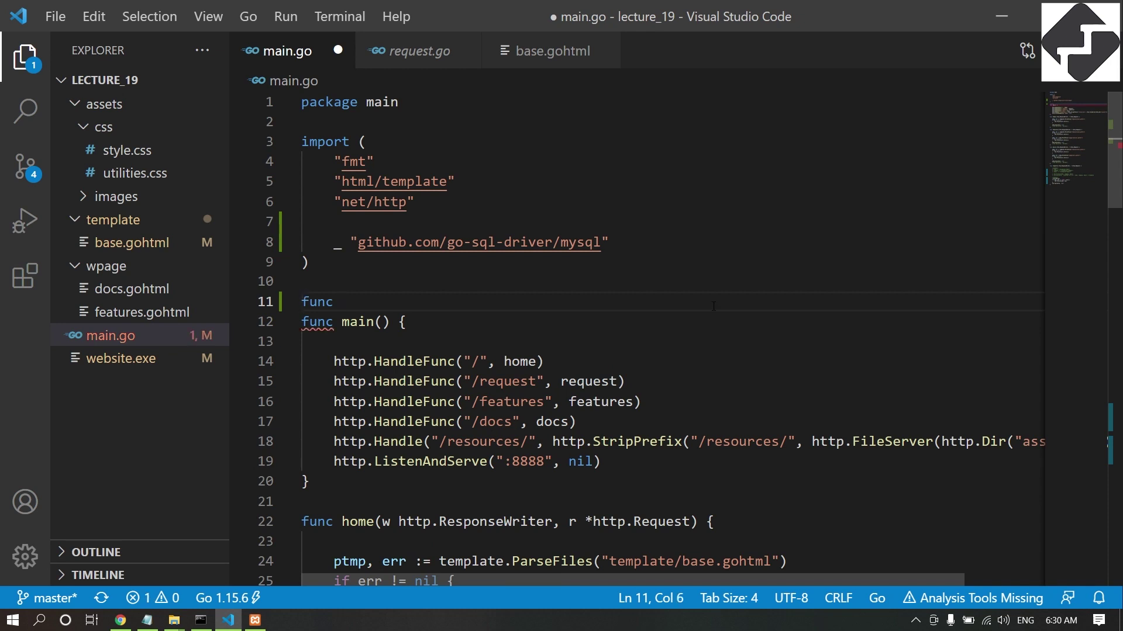
pyautogui.write('init')
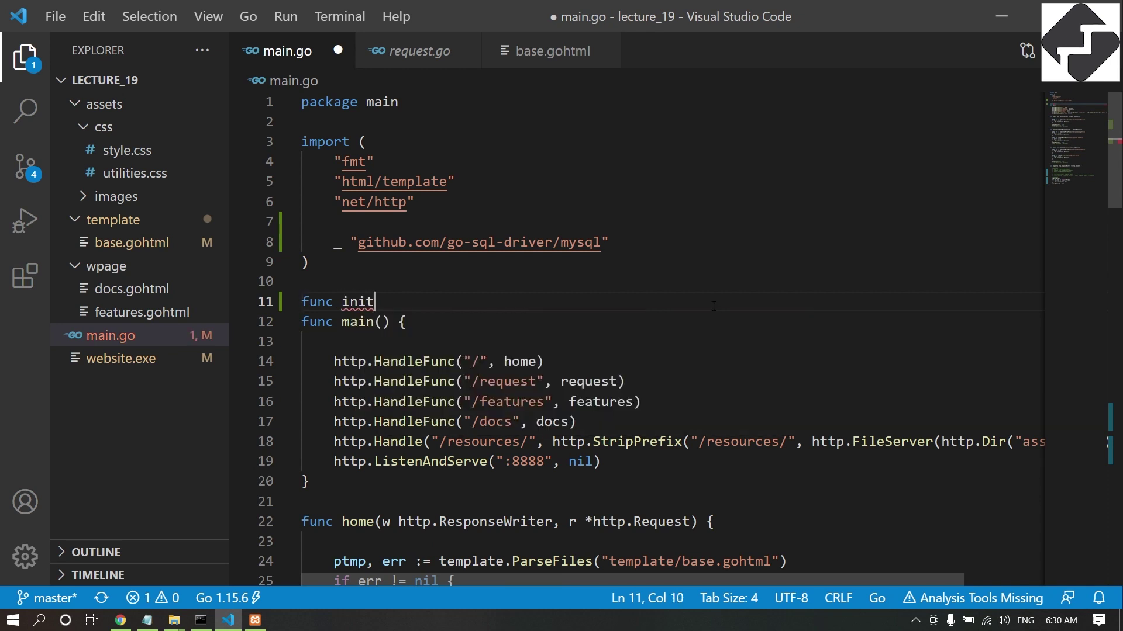
pyautogui.write('(){')
pyautogui.press('Return')
pyautogui.press('Return')
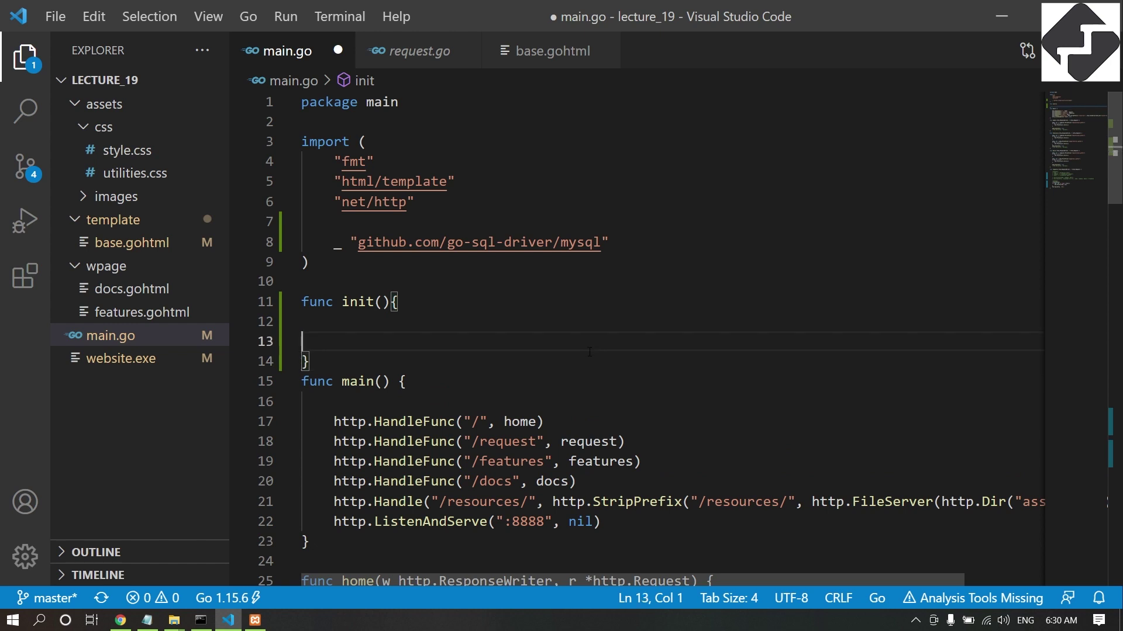
pyautogui.click(572, 366)
pyautogui.press('Return')
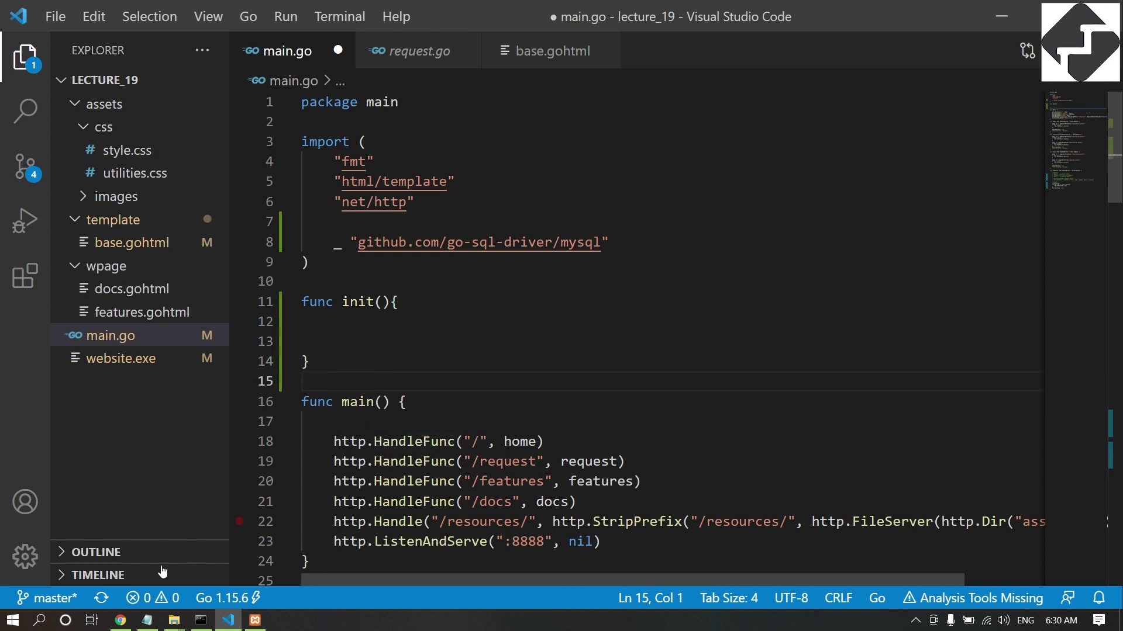
# Check the new init() block and place the caret on its empty body line.
pyautogui.moveTo(301, 302); pyautogui.dragTo(310, 361)
pyautogui.click(345, 331)
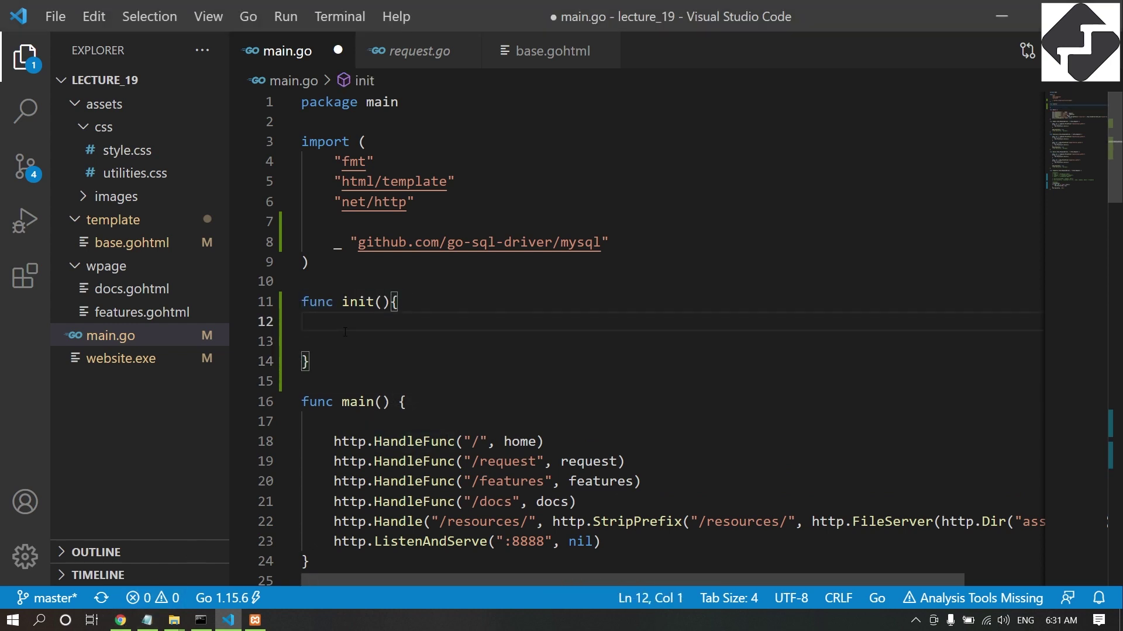
pyautogui.click(199, 619)
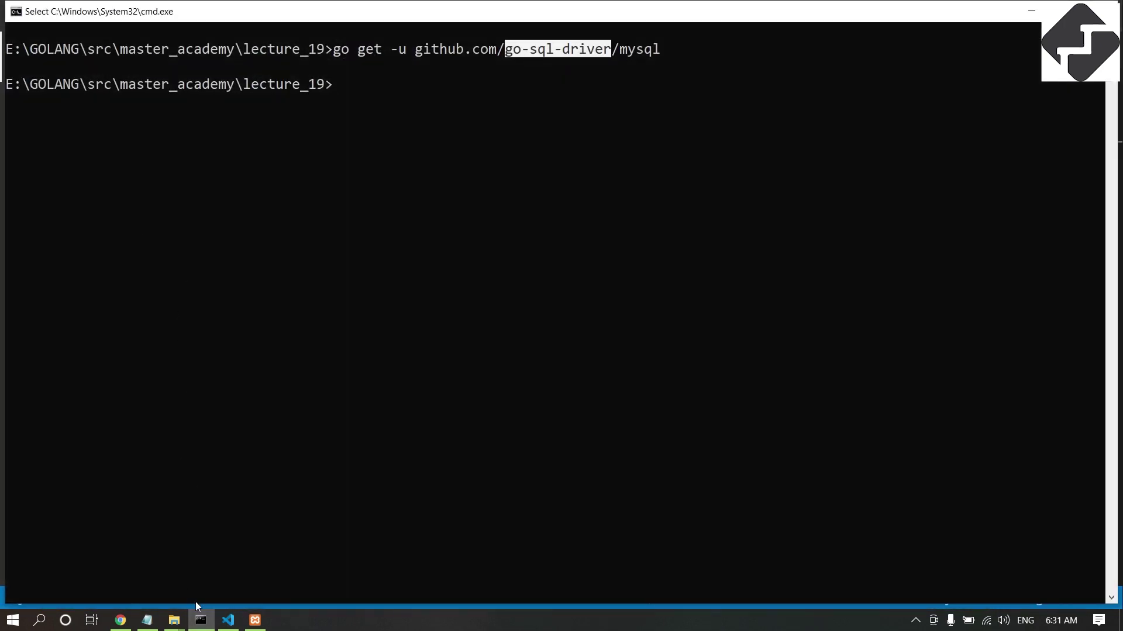
pyautogui.click(200, 618)
pyautogui.click(410, 338)
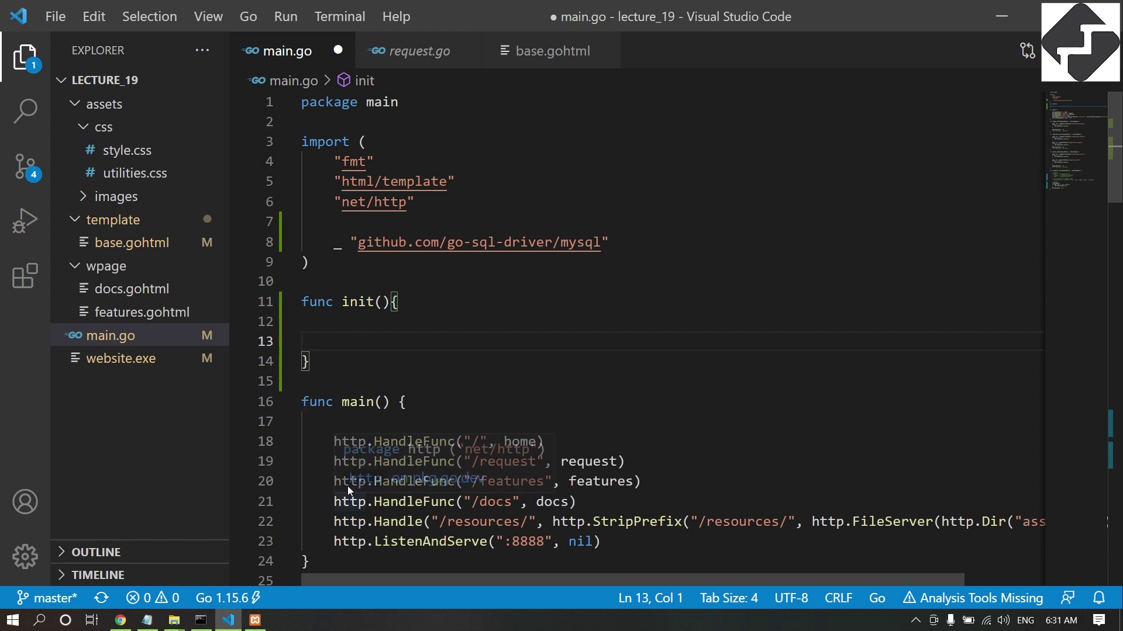
pyautogui.moveTo(301, 302); pyautogui.dragTo(310, 361)
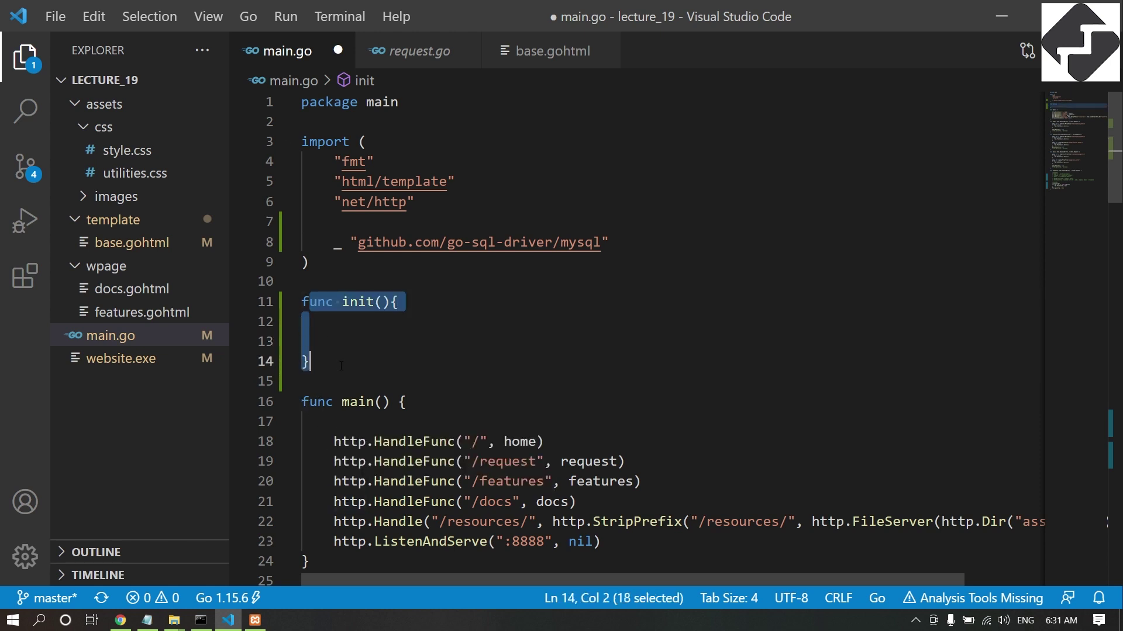
pyautogui.click(334, 334)
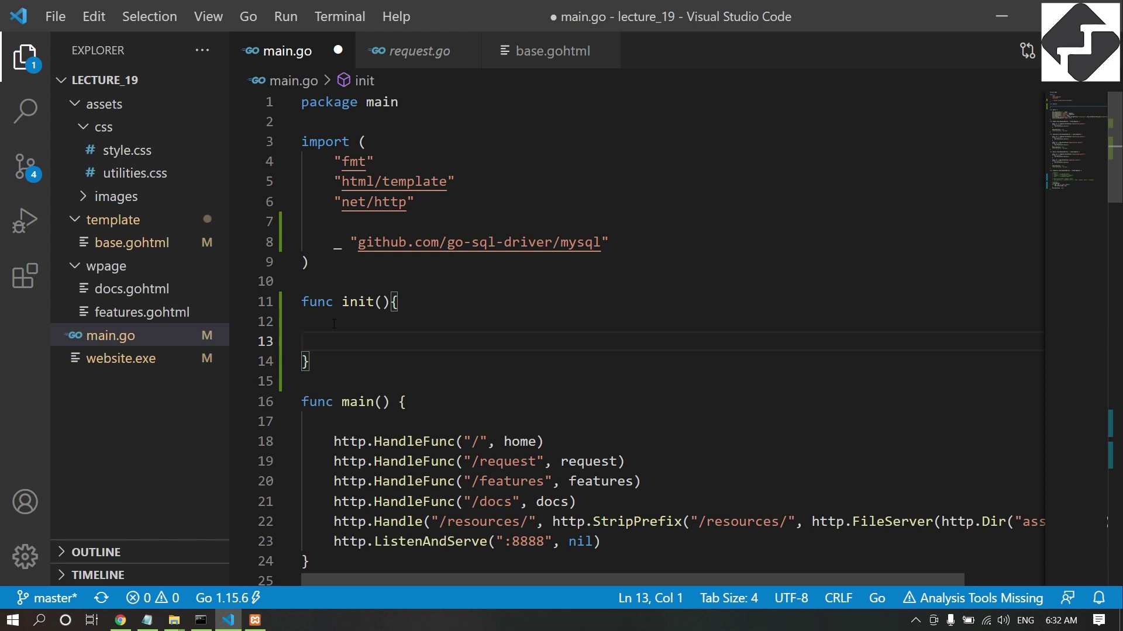
# Paste the sql.Open connection, error check and defer db.Close() into init(), then save and format.
pyautogui.hotkey('ctrl', 'v')
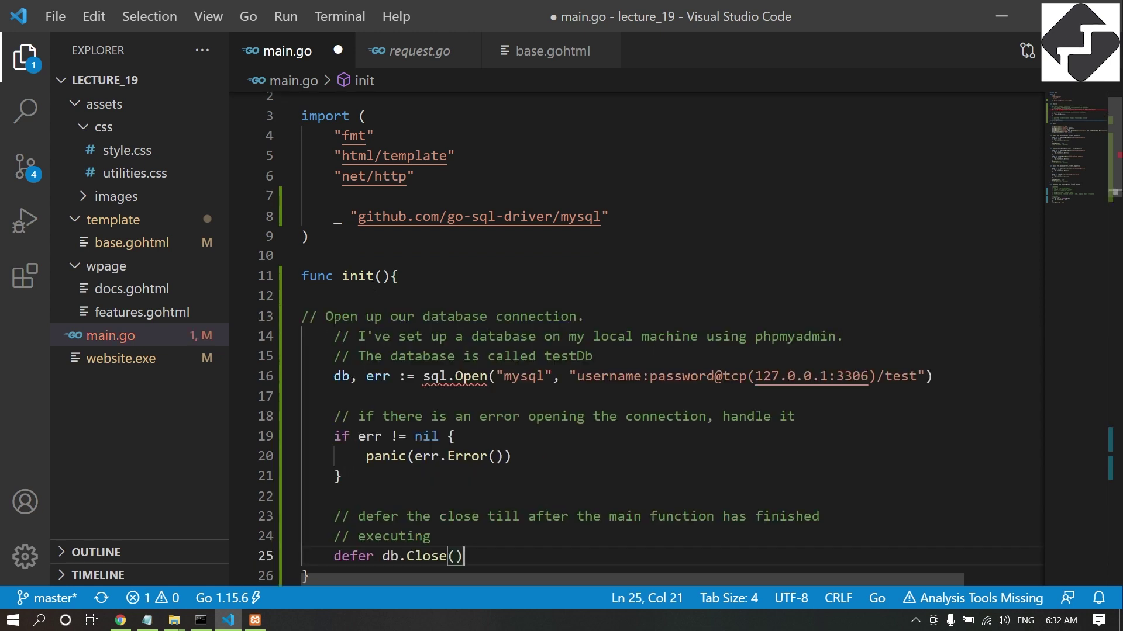
pyautogui.scroll(-2, 375, 288)
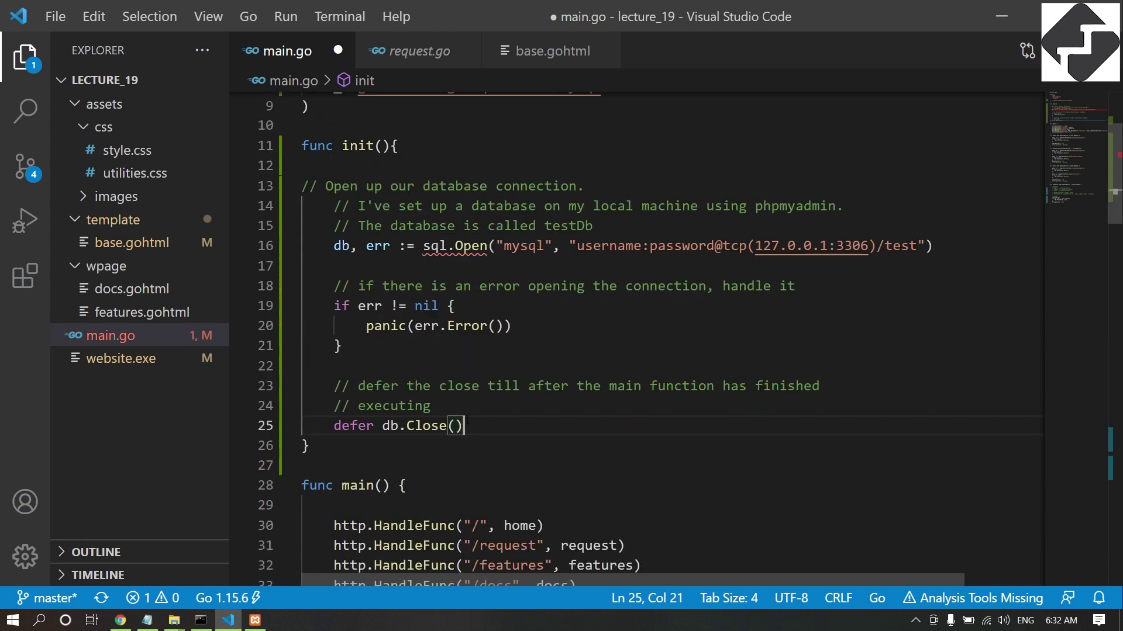
pyautogui.hotkey('ctrl', 's')
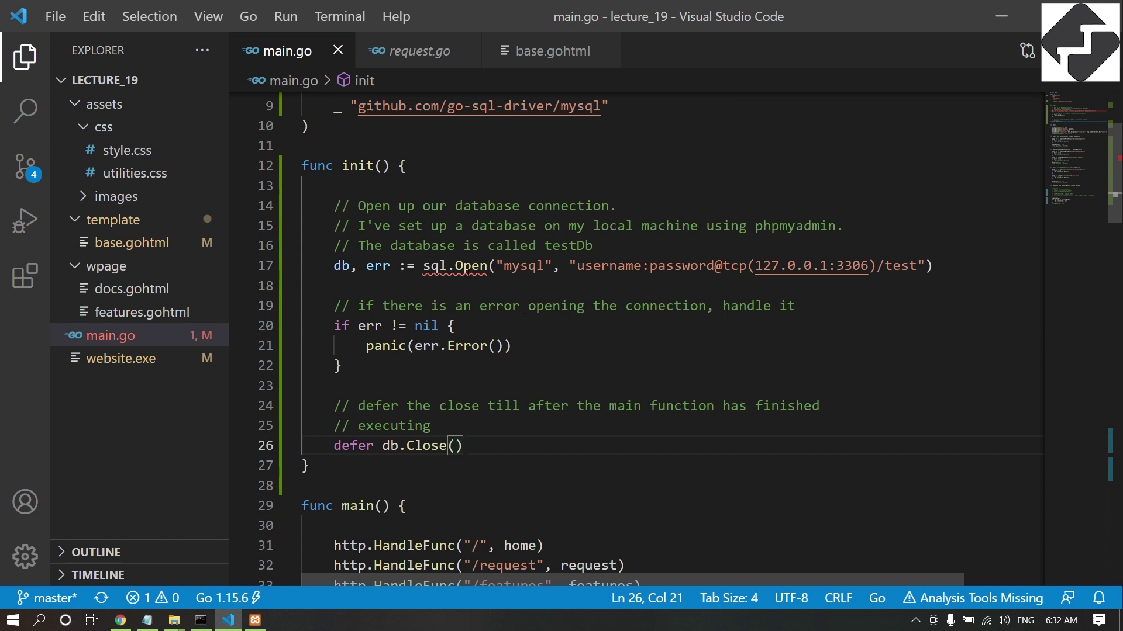
pyautogui.hotkey('ctrl', 's')
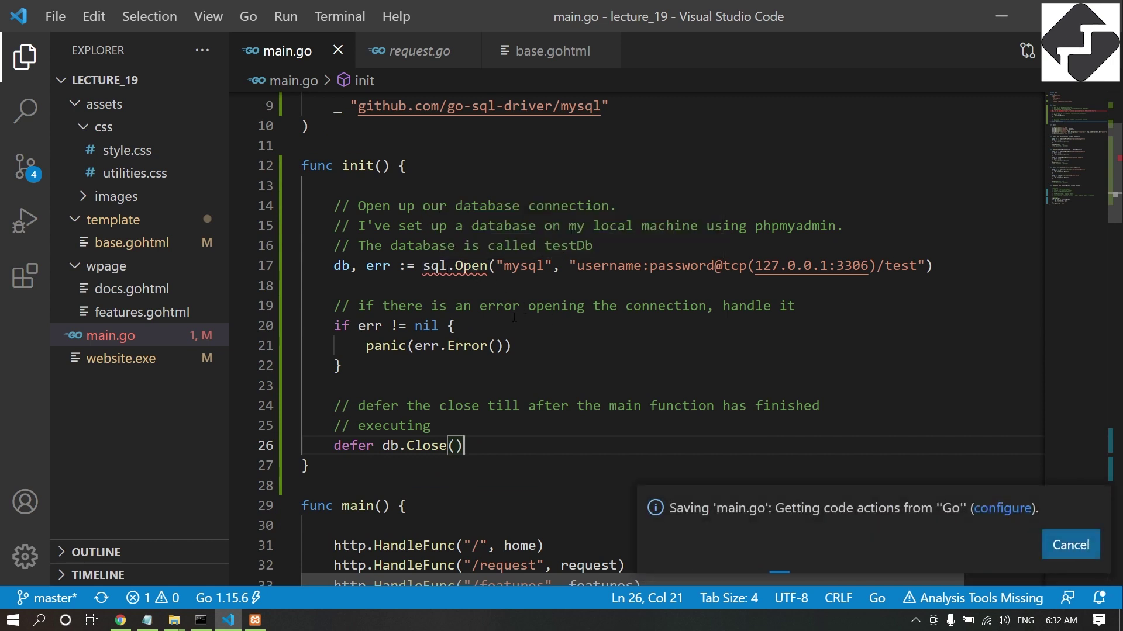
pyautogui.scroll(1, 482, 308)
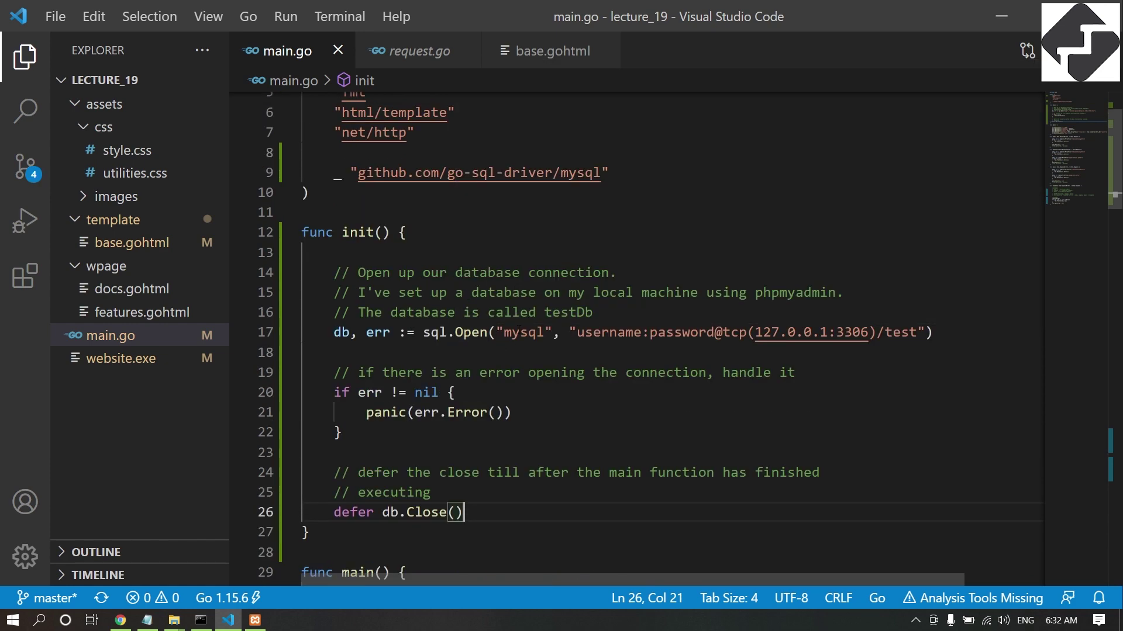
# Inspect the mysql driver name and the 127.0.0.1:3306/test connection string in sql.Open.
pyautogui.doubleClick(528, 335)
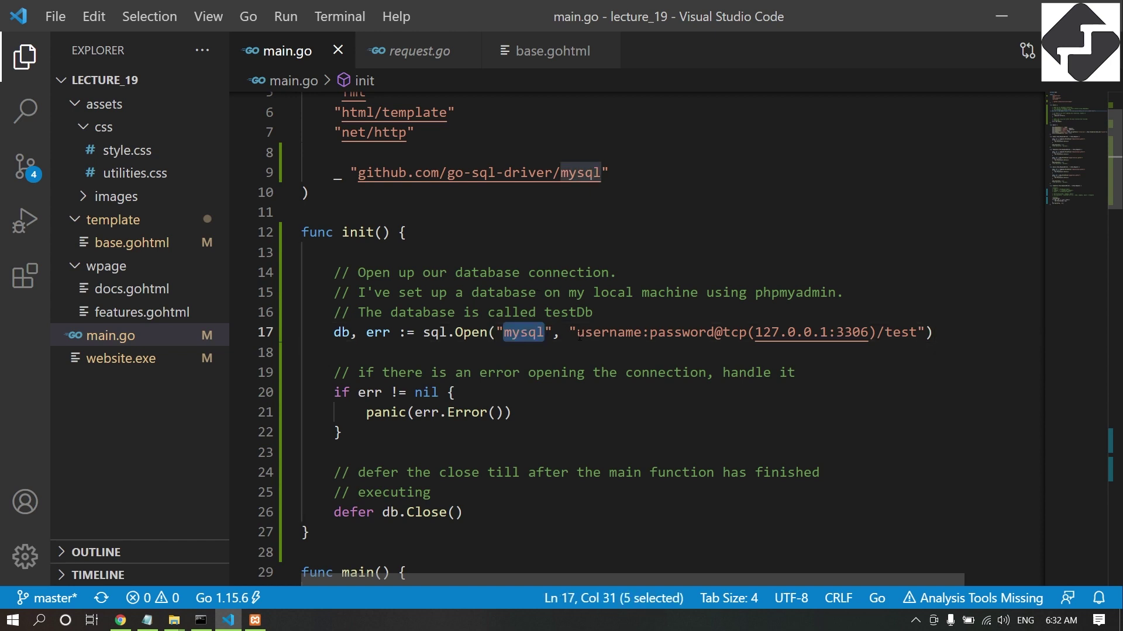
pyautogui.moveTo(571, 332); pyautogui.dragTo(925, 332)
pyautogui.click(665, 332)
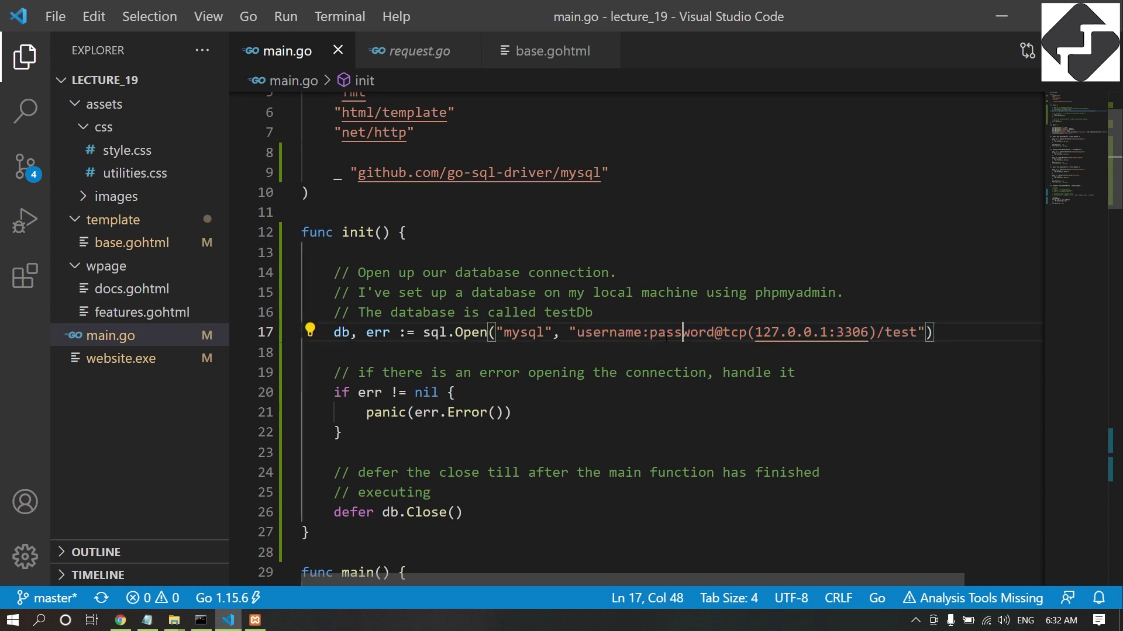
pyautogui.doubleClick(618, 334)
# Go to phpMyAdmin's server home page, then bring XAMPP Control Panel to the front.
pyautogui.hotkey('alt', 'Tab')
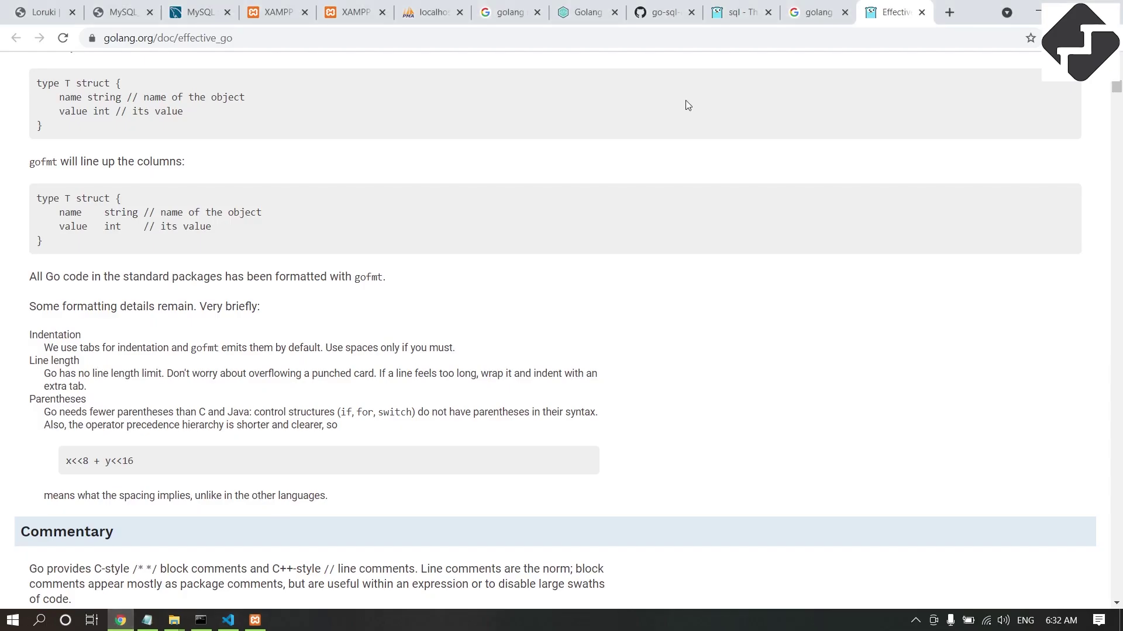
pyautogui.click(433, 12)
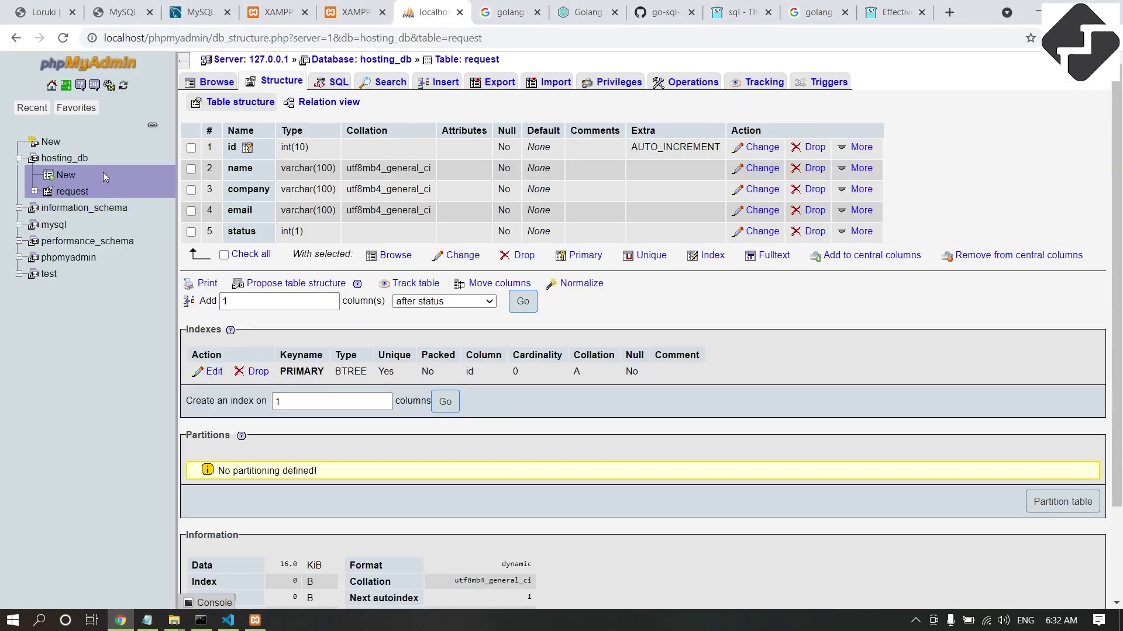
pyautogui.click(52, 86)
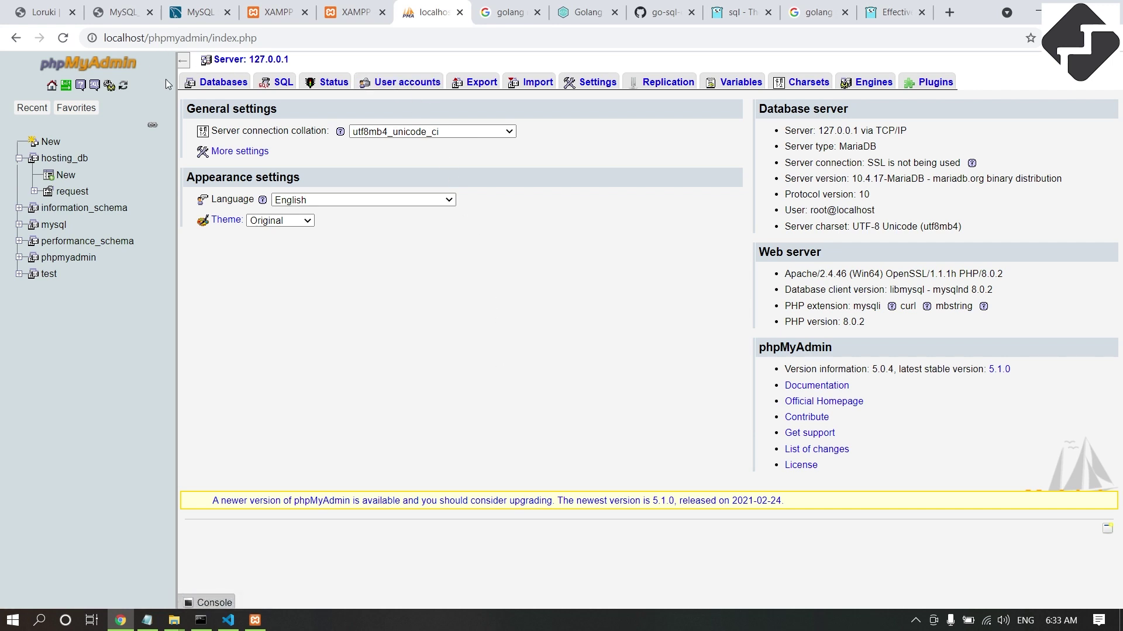
pyautogui.click(255, 621)
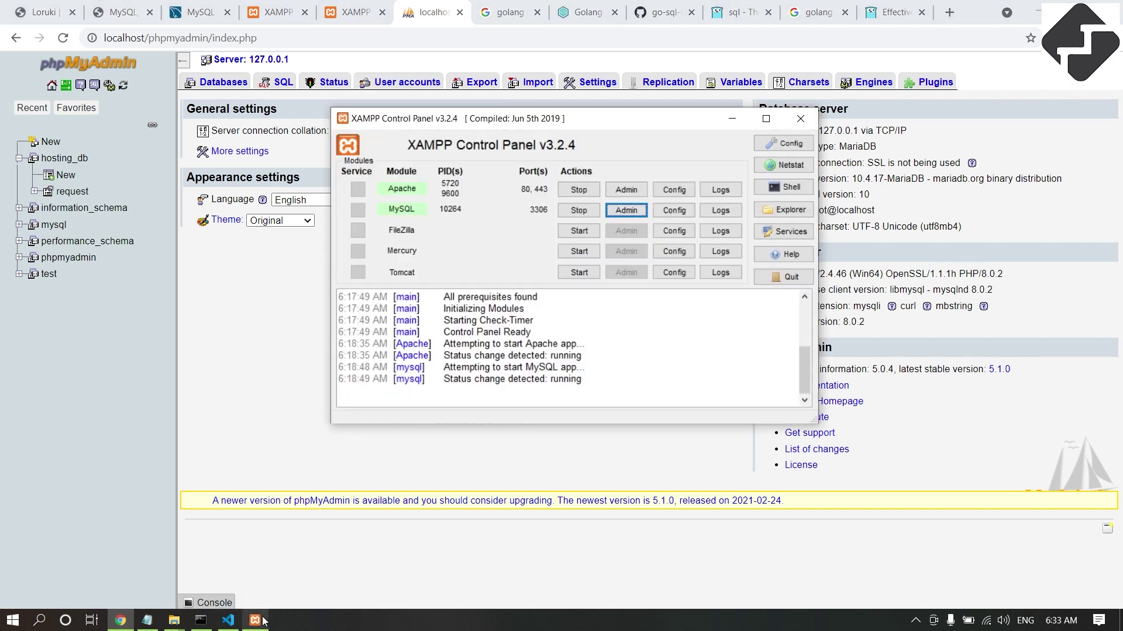
# Open the XAMPP dashboard's "Reset the MySQL/MariaDB Root Password" HOW-TO guide.
pyautogui.click(638, 192)
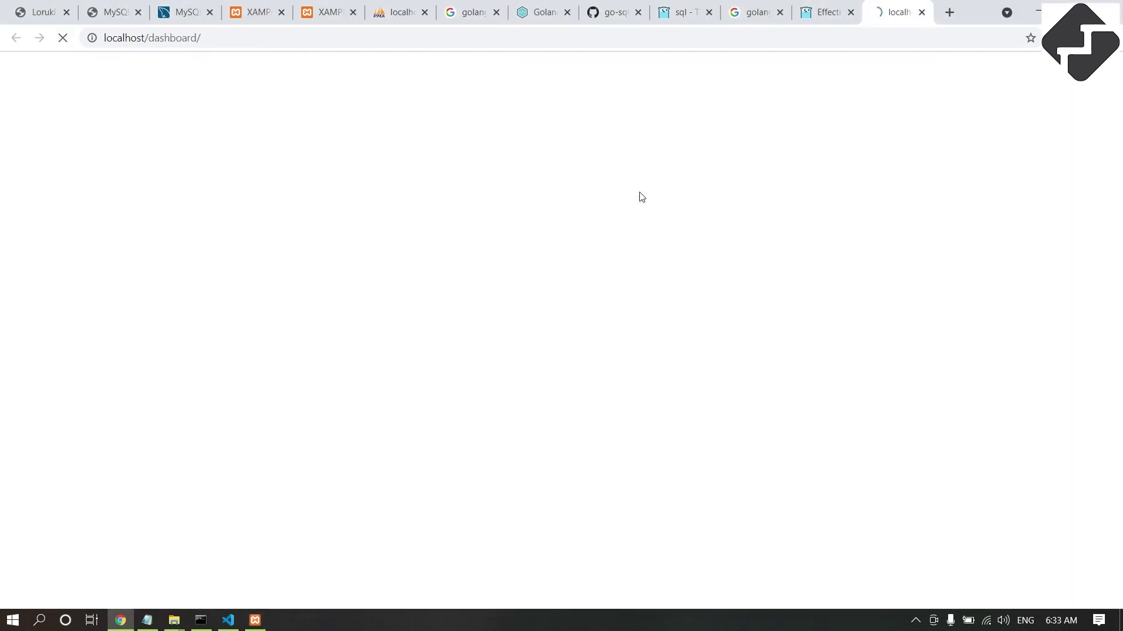
pyautogui.click(881, 74)
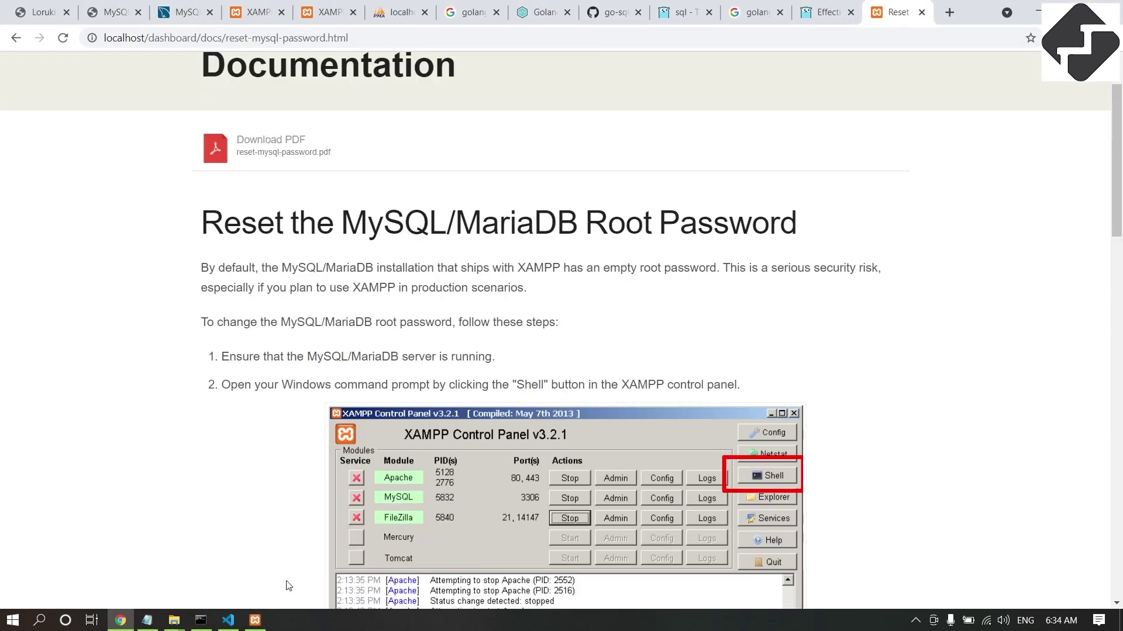
pyautogui.click(248, 622)
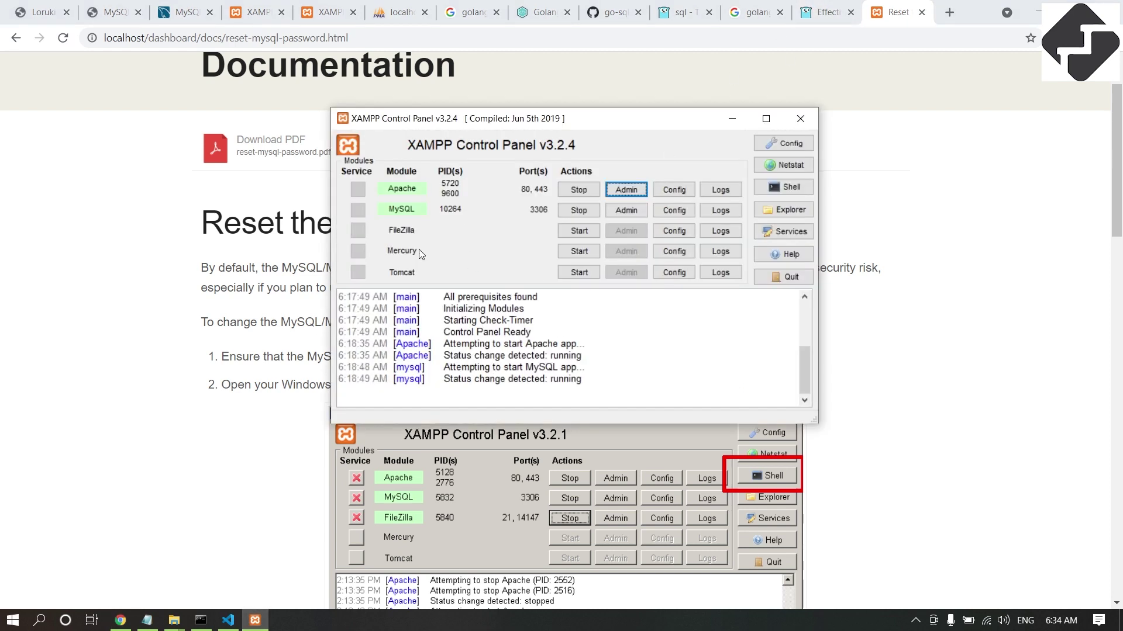
pyautogui.click(185, 338)
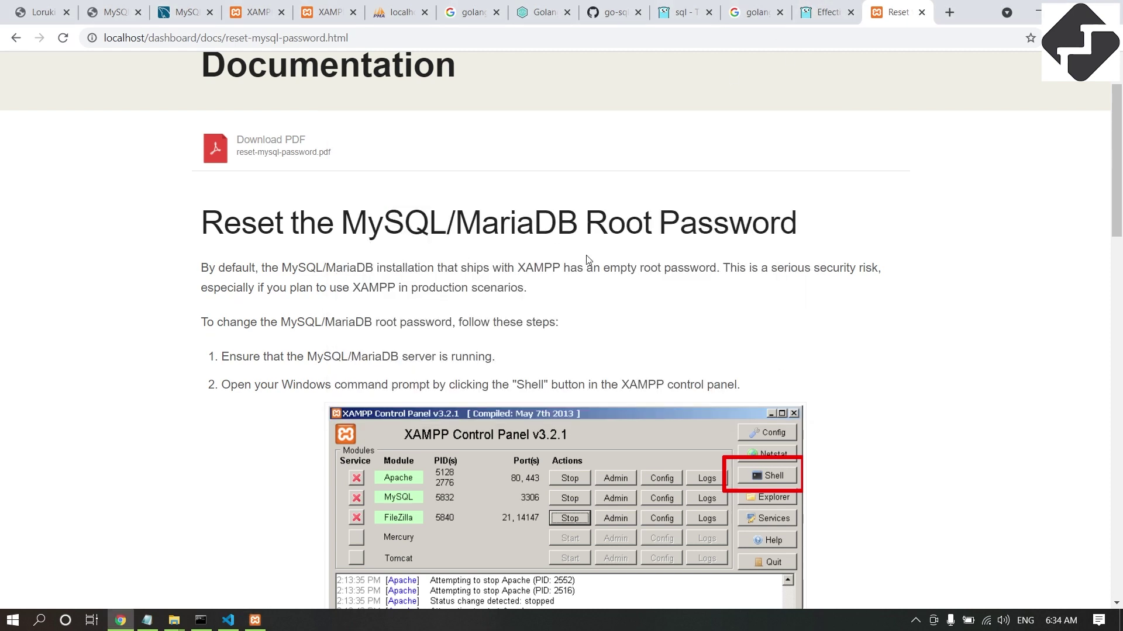
pyautogui.scroll(-3, 378, 280)
pyautogui.scroll(3, 378, 281)
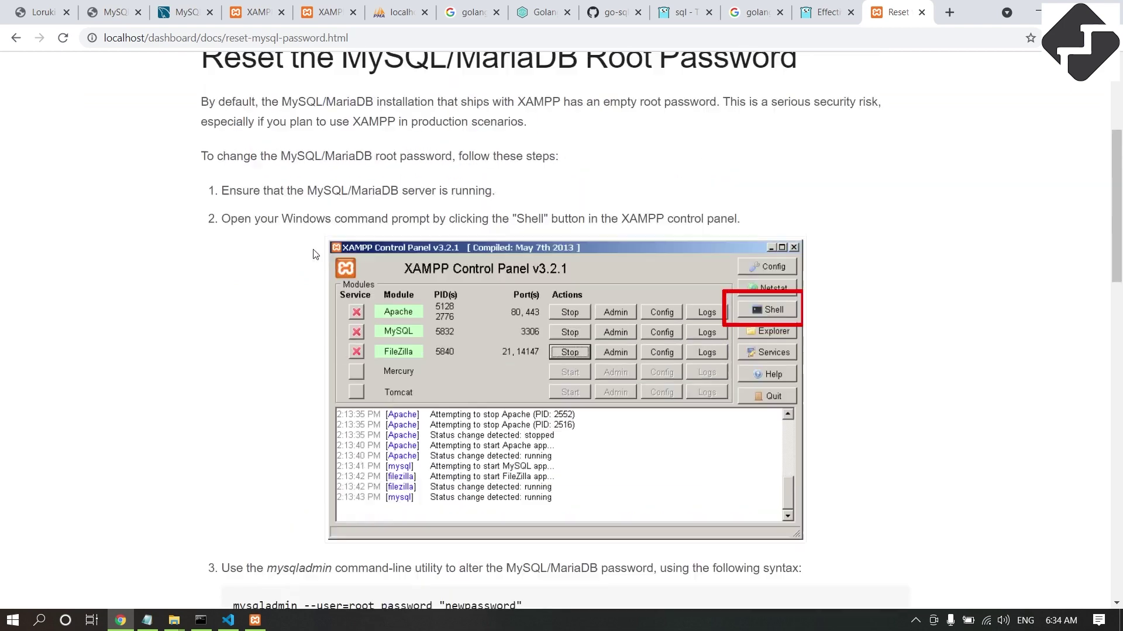
pyautogui.click(16, 39)
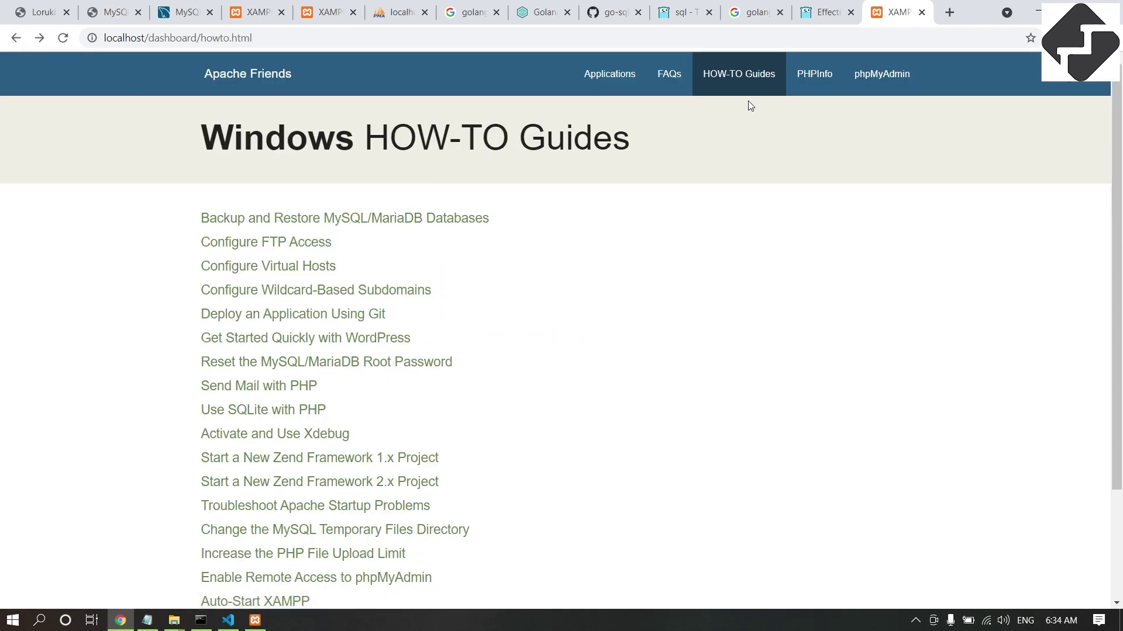
pyautogui.scroll(-3, 364, 395)
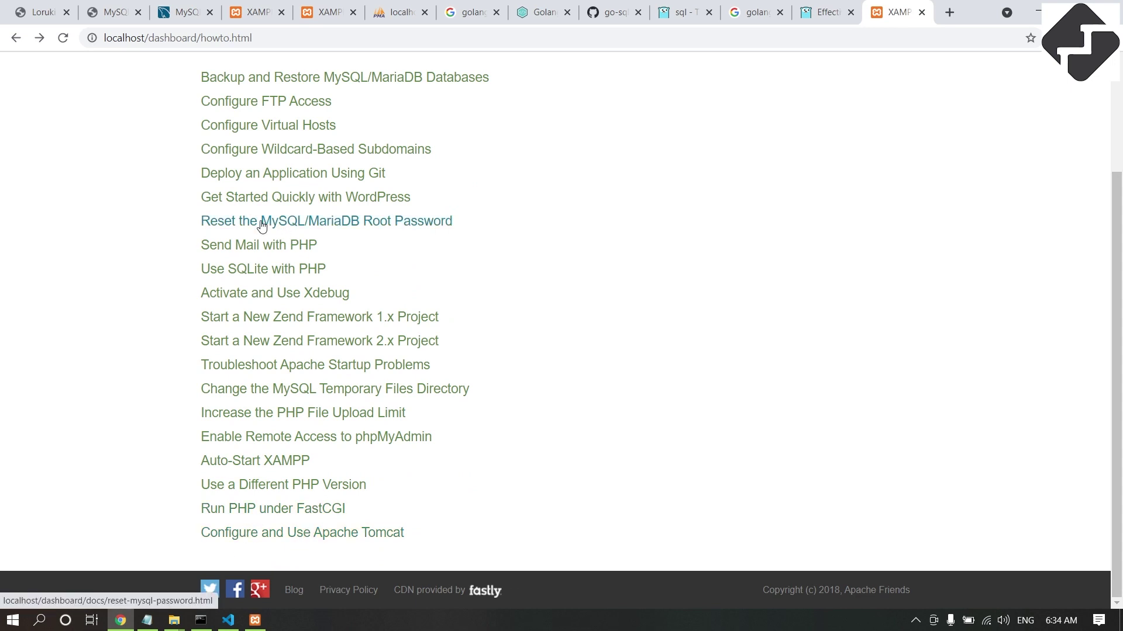
pyautogui.click(355, 224)
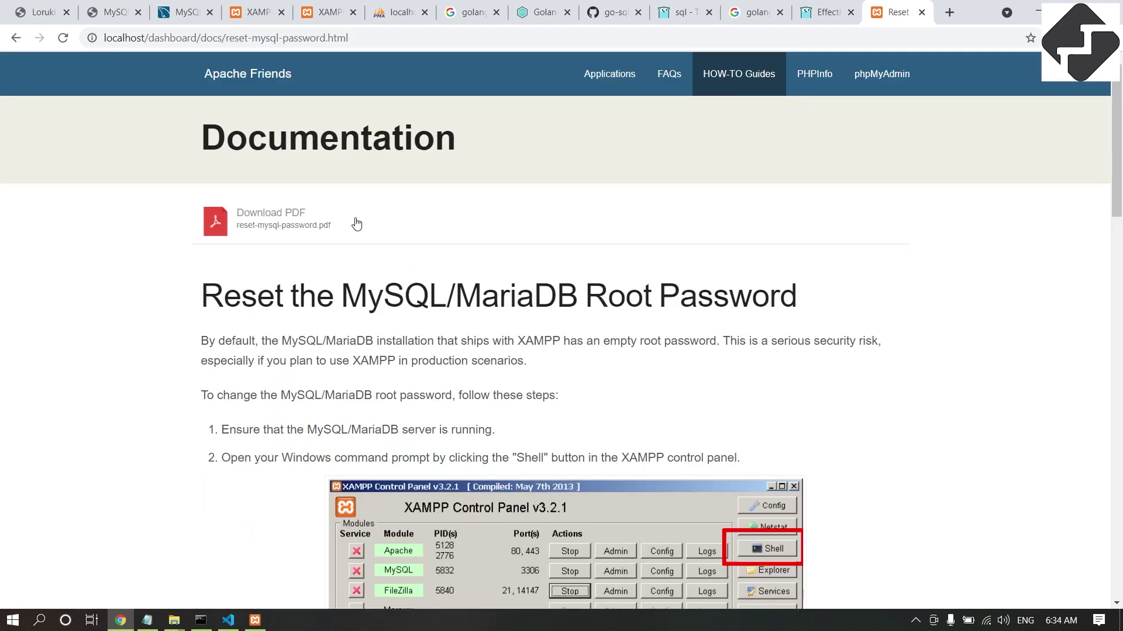
pyautogui.scroll(-3, 452, 258)
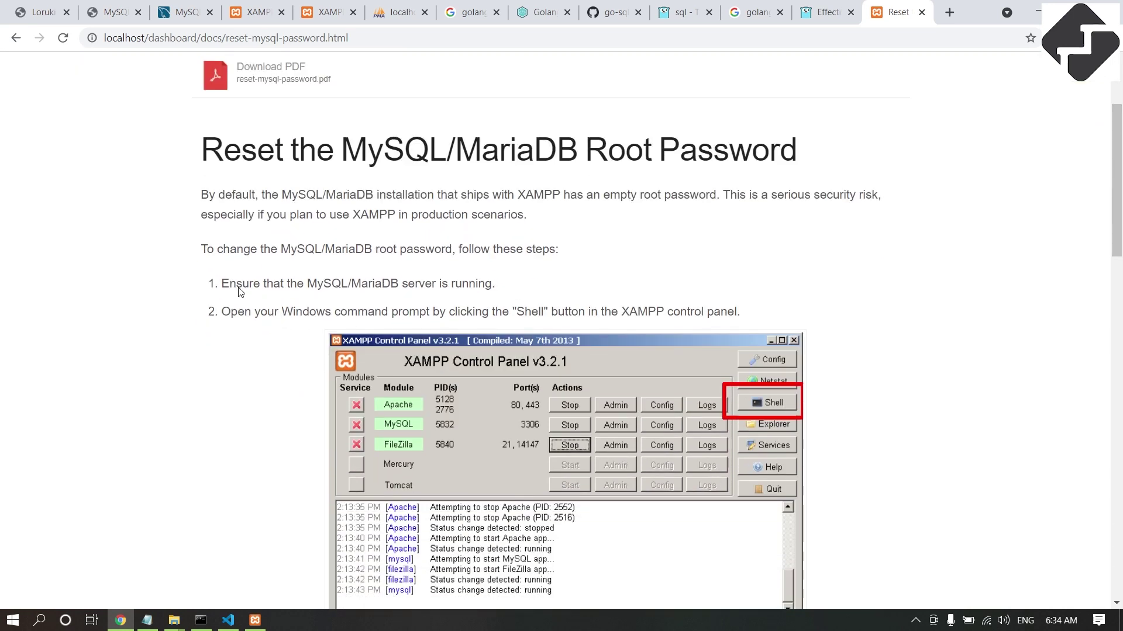
# Read the guide's steps, then open an XAMPP shell from the Control Panel.
pyautogui.moveTo(228, 287); pyautogui.dragTo(493, 287)
pyautogui.scroll(-1, 416, 318)
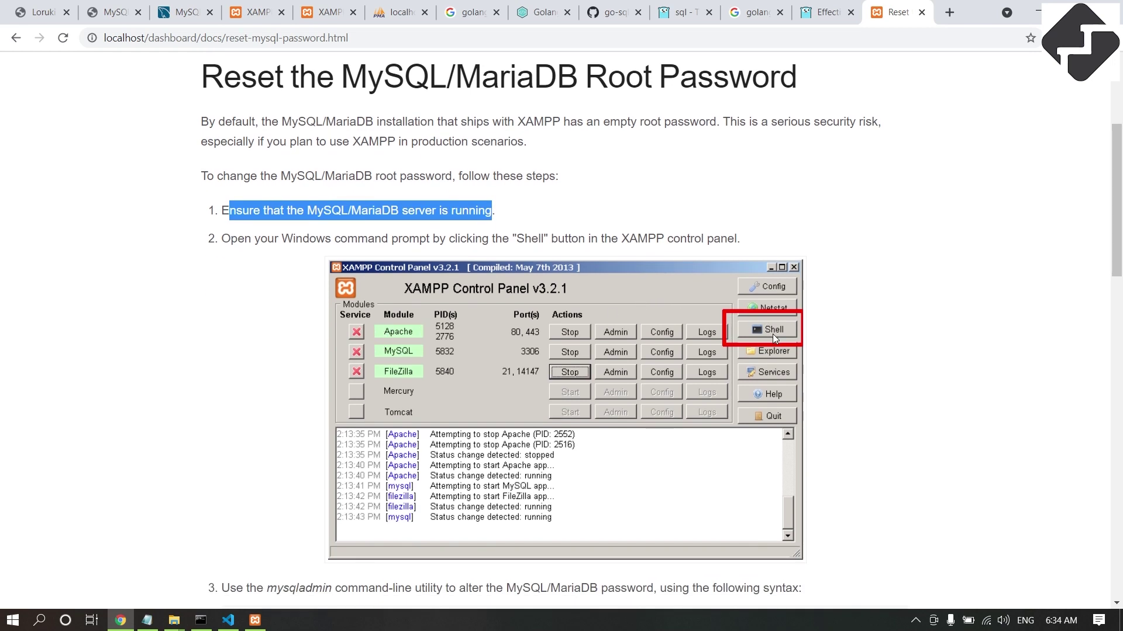
pyautogui.scroll(-2, 756, 337)
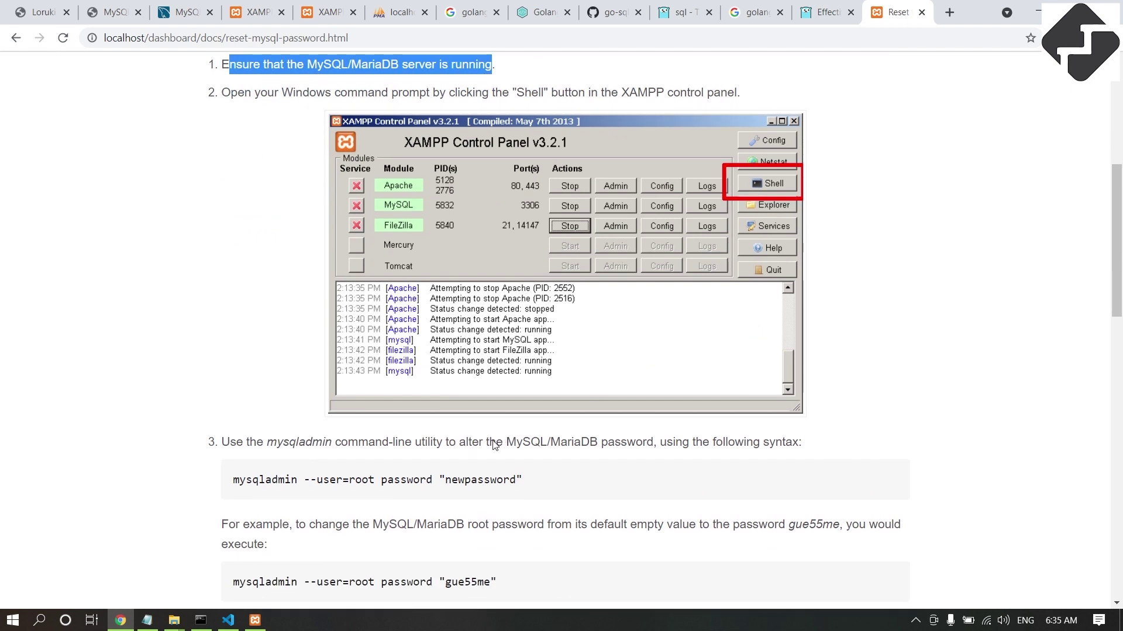
pyautogui.moveTo(233, 481); pyautogui.dragTo(537, 486)
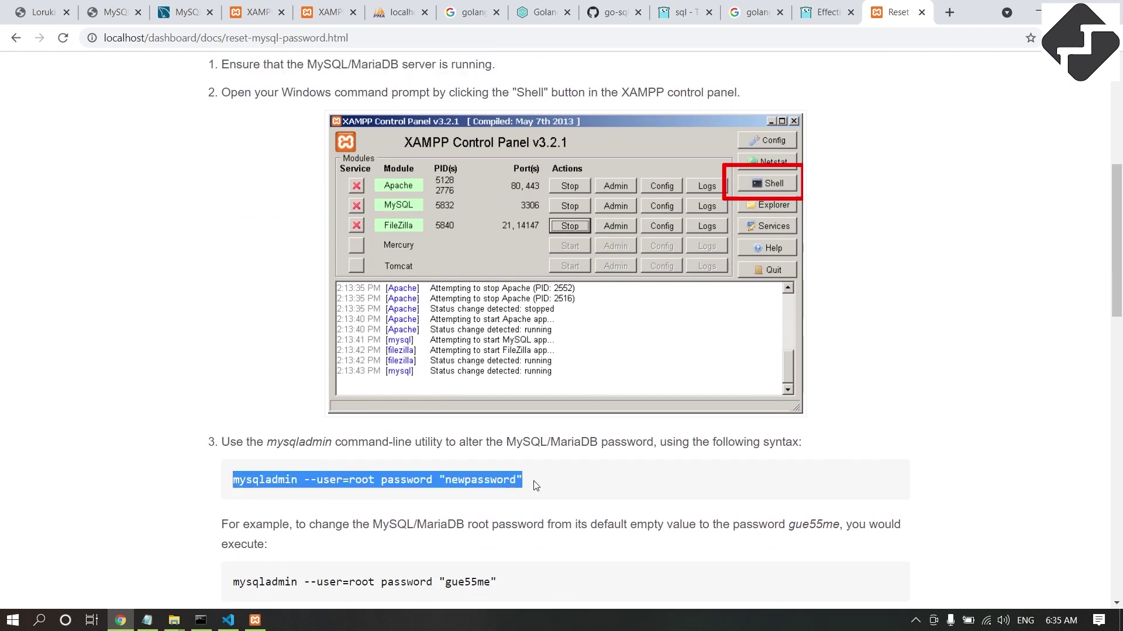
pyautogui.click(255, 619)
pyautogui.moveTo(621, 132); pyautogui.dragTo(763, 249)
pyautogui.click(929, 310)
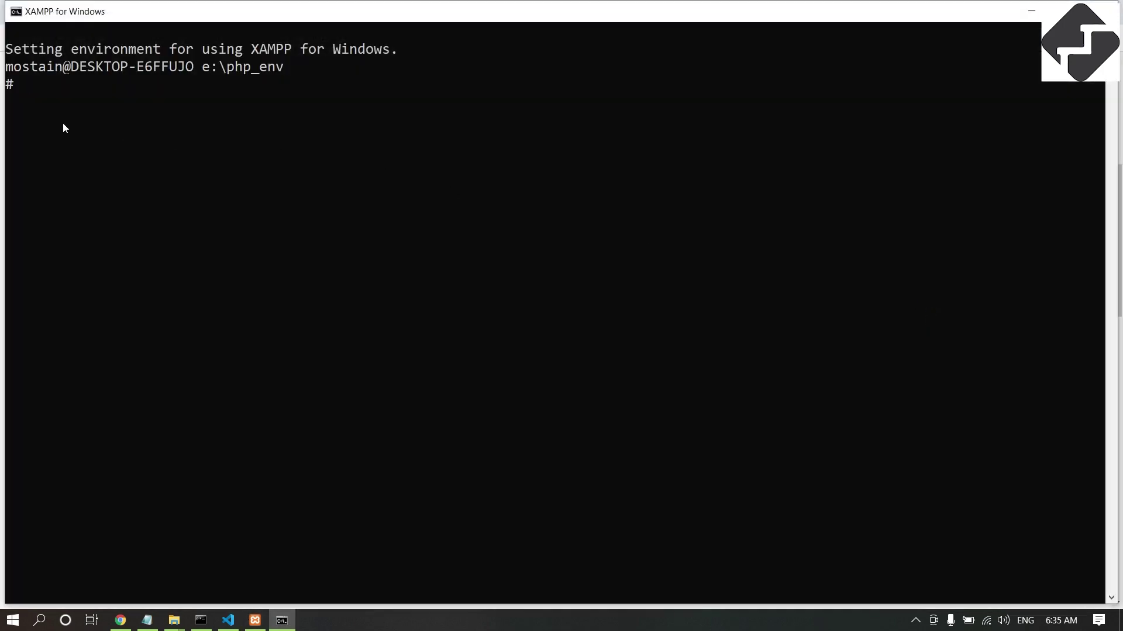
pyautogui.click(288, 623)
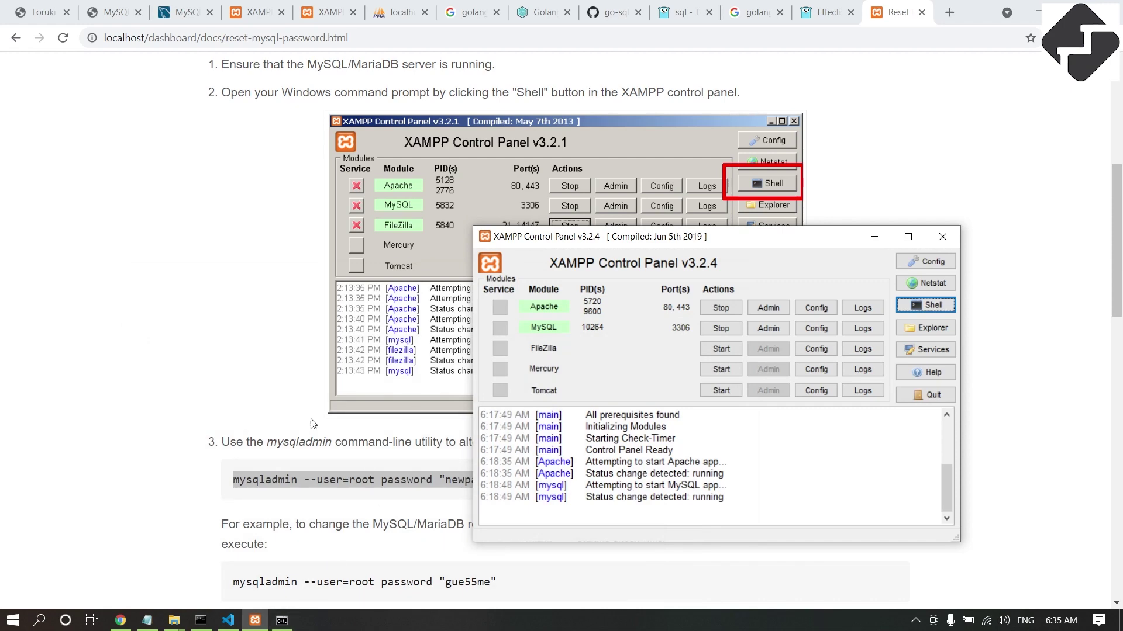
# Select the mysqladmin password command line from the guide for the notes.
pyautogui.click(281, 494)
pyautogui.moveTo(235, 484); pyautogui.dragTo(508, 497)
pyautogui.hotkey('ctrl', 'c')
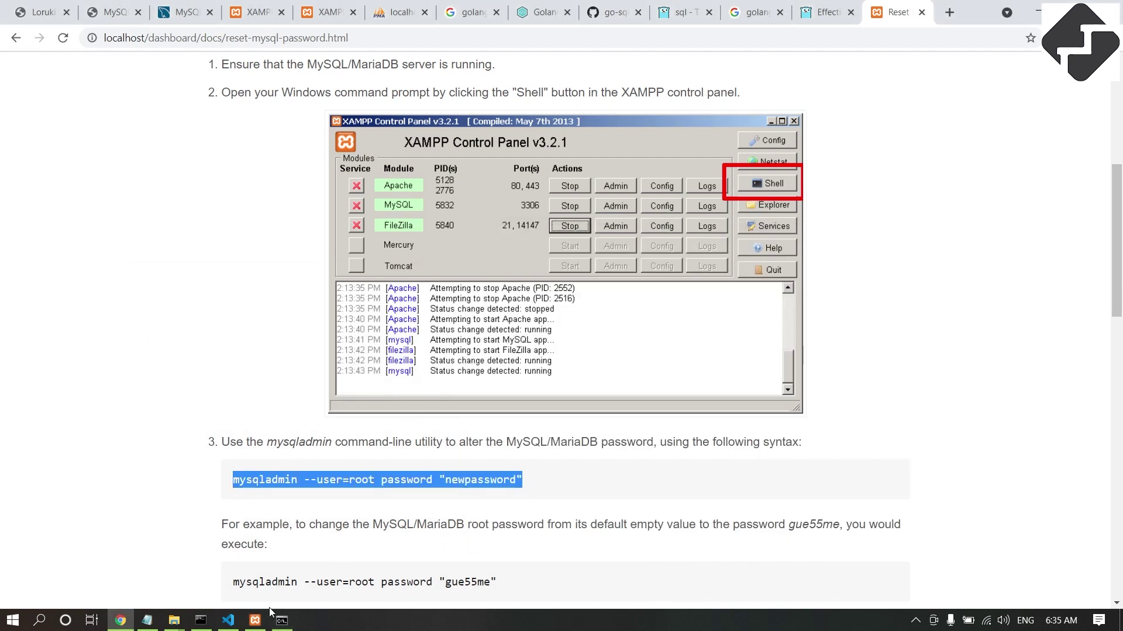
pyautogui.scroll(-1, 509, 497)
pyautogui.click(147, 620)
# Paste the mysqladmin --user=root password command on a new line, replacing newpassword with the chosen root password.
pyautogui.press('Return')
pyautogui.press('Return')
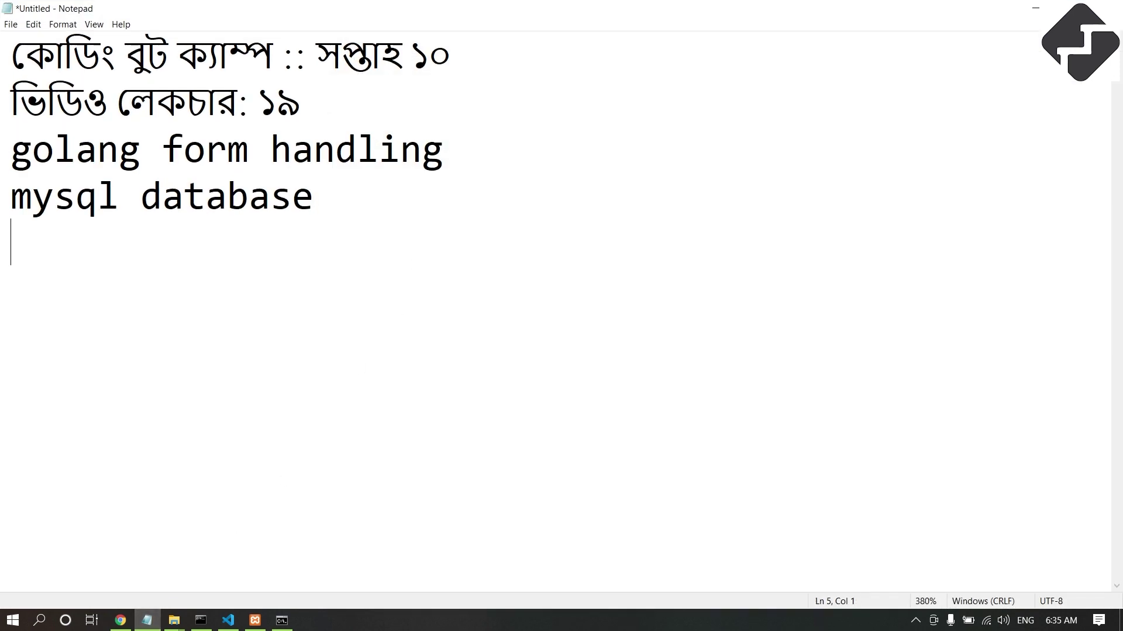
pyautogui.hotkey('ctrl', 'v')
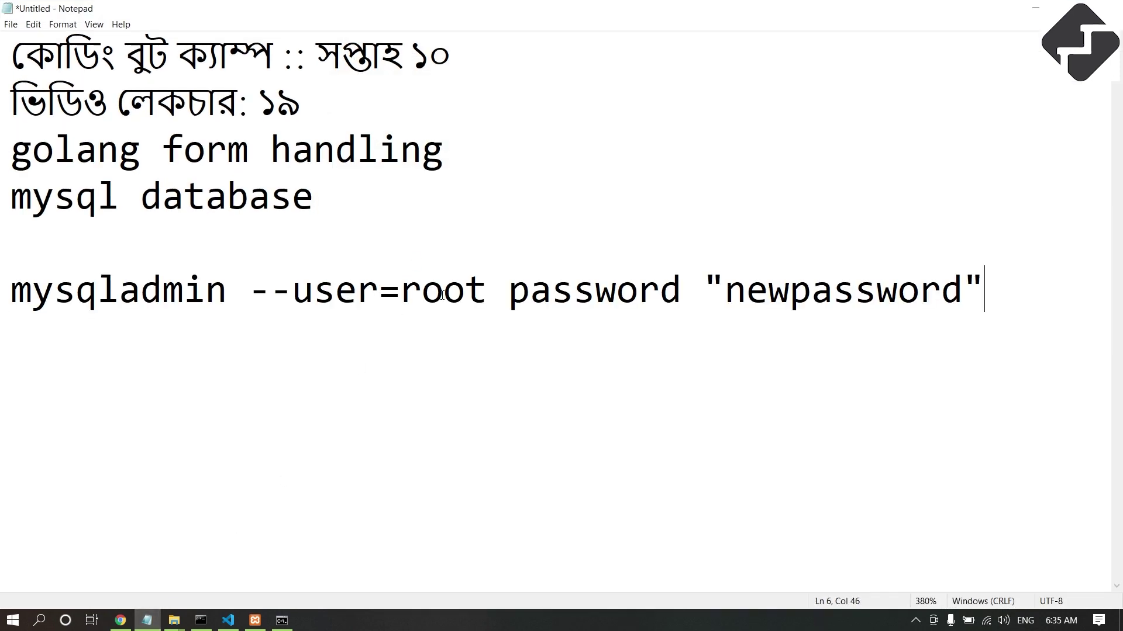
pyautogui.moveTo(962, 288); pyautogui.dragTo(733, 288)
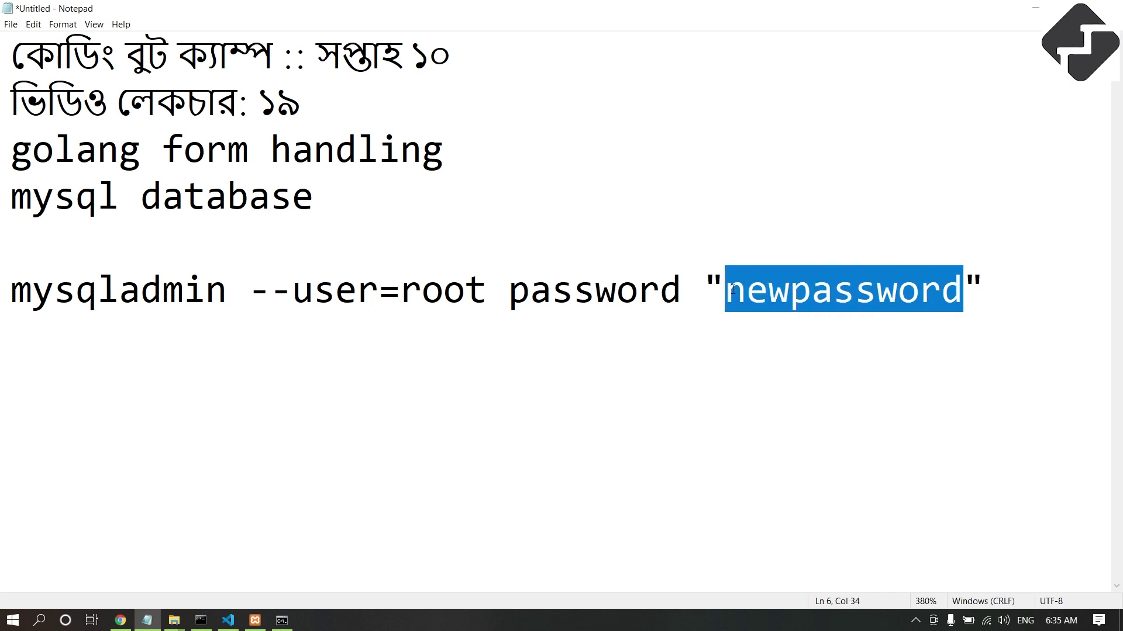
pyautogui.write('test')
pyautogui.write('123')
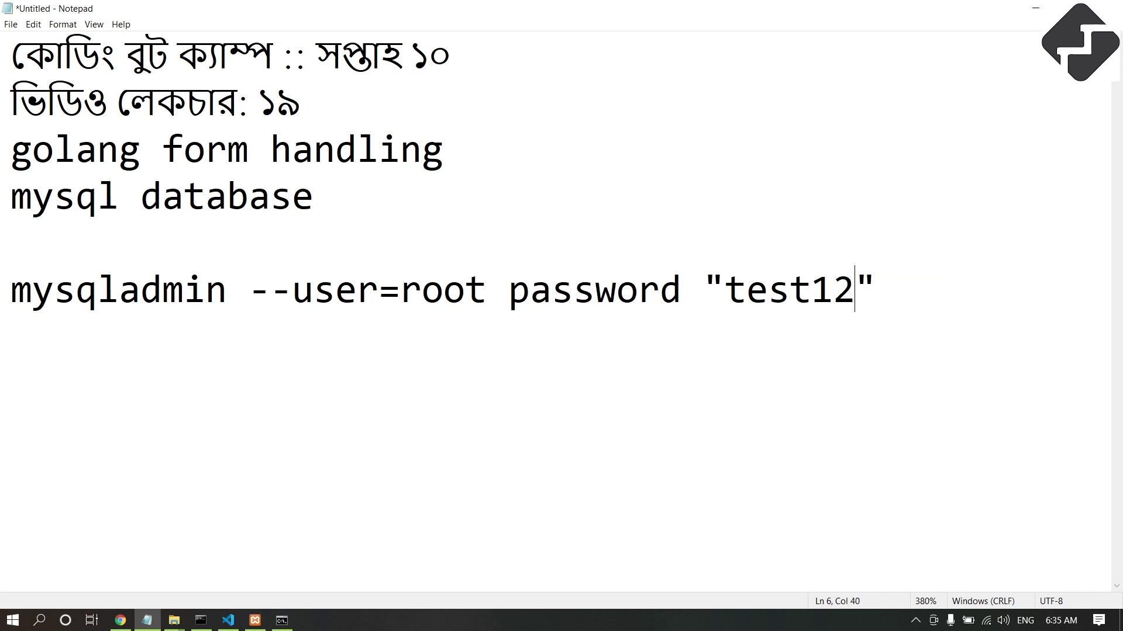
pyautogui.click(900, 281)
pyautogui.hotkey('shift', 'Left')
pyautogui.hotkey('shift', 'Left')
pyautogui.hotkey('shift', 'Left')
pyautogui.hotkey('shift', 'Left')
pyautogui.hotkey('shift', 'Left')
pyautogui.hotkey('shift', 'Left')
pyautogui.hotkey('shift', 'Left')
pyautogui.hotkey('shift', 'Left')
pyautogui.hotkey('shift', 'Left')
pyautogui.hotkey('shift', 'Left')
pyautogui.hotkey('shift', 'Left')
pyautogui.hotkey('shift', 'Left')
pyautogui.hotkey('shift', 'Left')
pyautogui.hotkey('shift', 'Left')
pyautogui.hotkey('shift', 'Left')
pyautogui.hotkey('shift', 'Left')
pyautogui.hotkey('shift', 'Left')
pyautogui.hotkey('shift', 'Left')
pyautogui.hotkey('shift', 'Left')
pyautogui.hotkey('shift', 'Left')
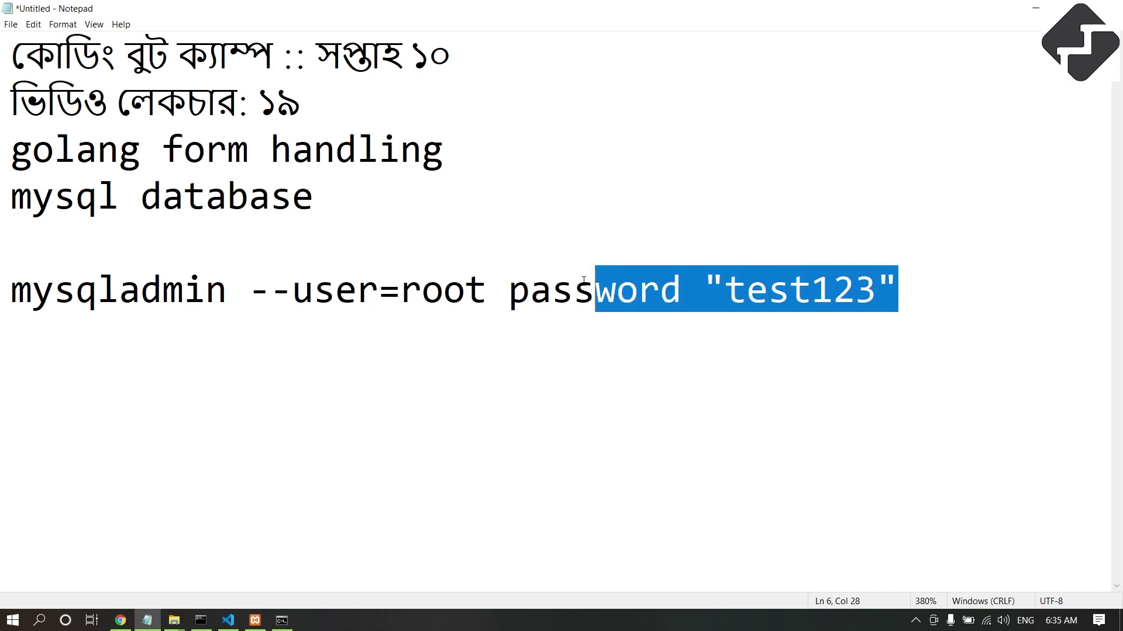
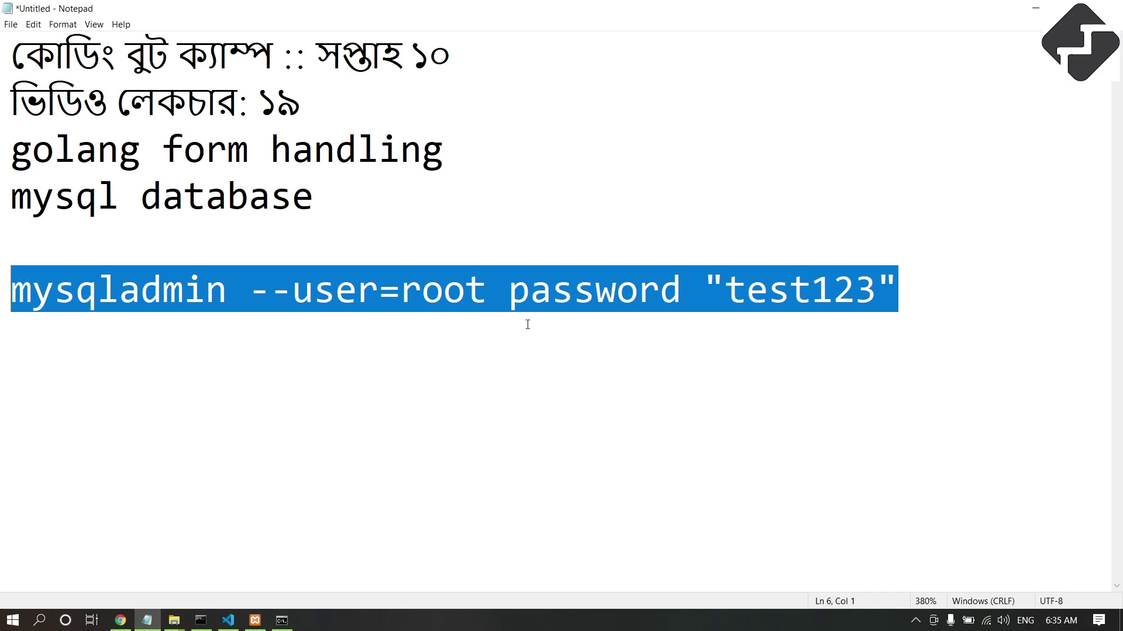
# Paste the mysqladmin --user=root password command into the XAMPP shell and run it.
pyautogui.click(282, 620)
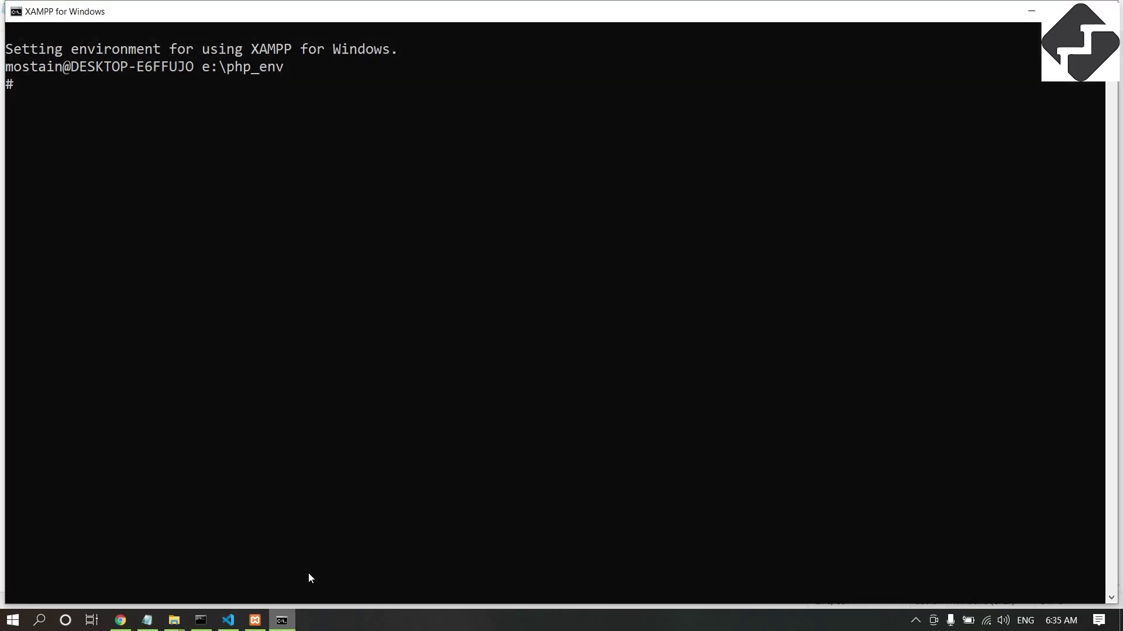
pyautogui.rightClick(311, 194)
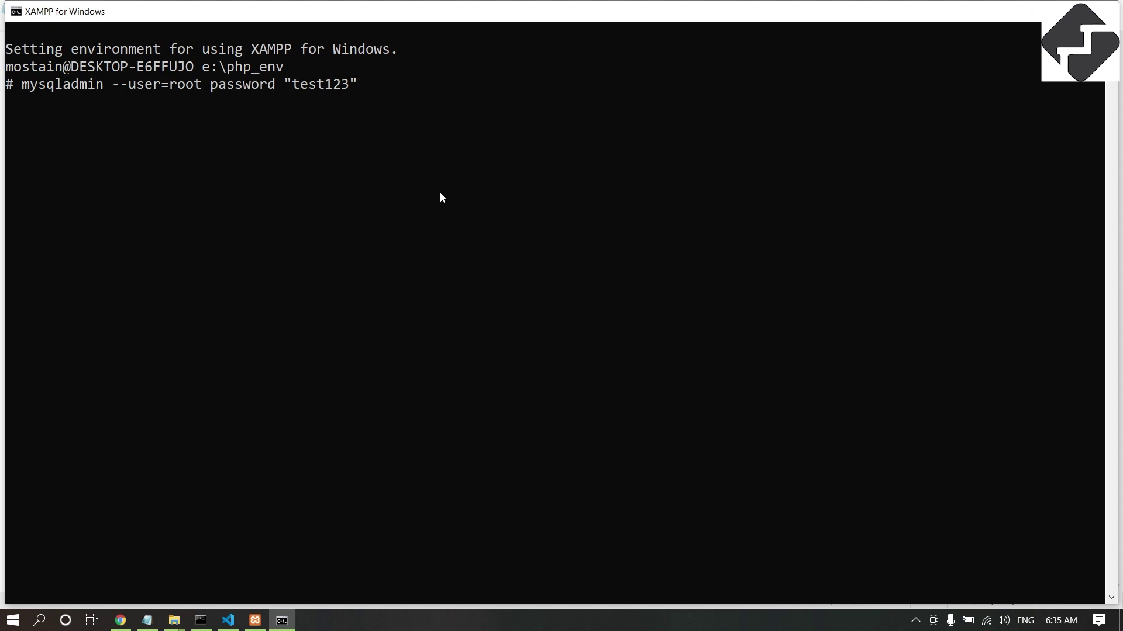
pyautogui.press('Return')
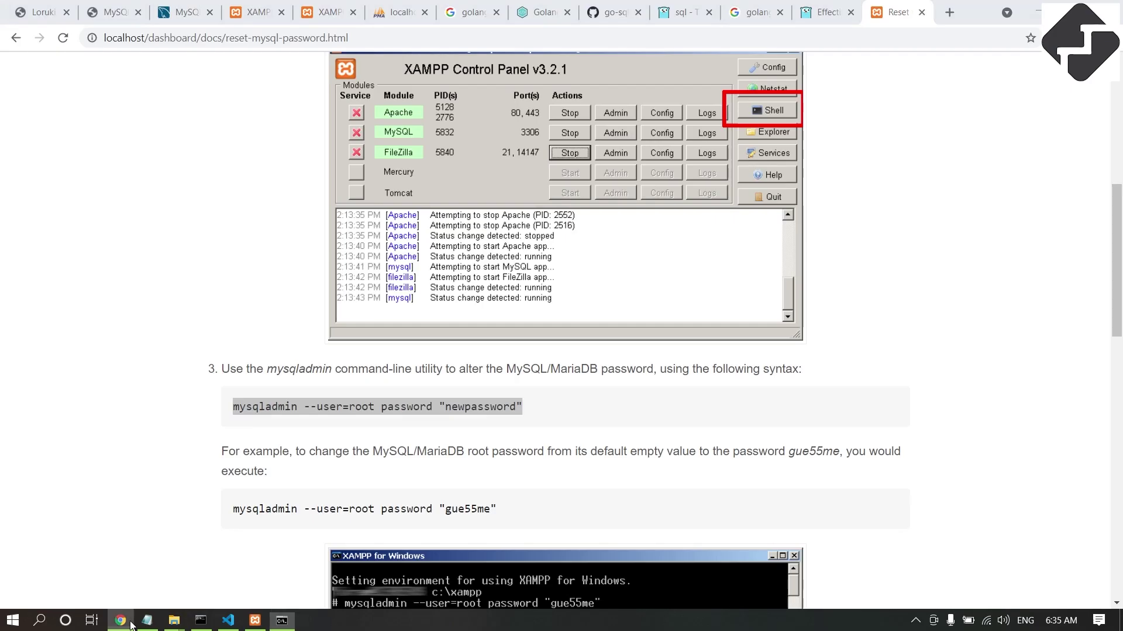
# Copy the docs' mysql SELECT 1+1 test into the notes, swap in the new root password, and copy it.
pyautogui.click(121, 621)
pyautogui.scroll(-8, 313, 454)
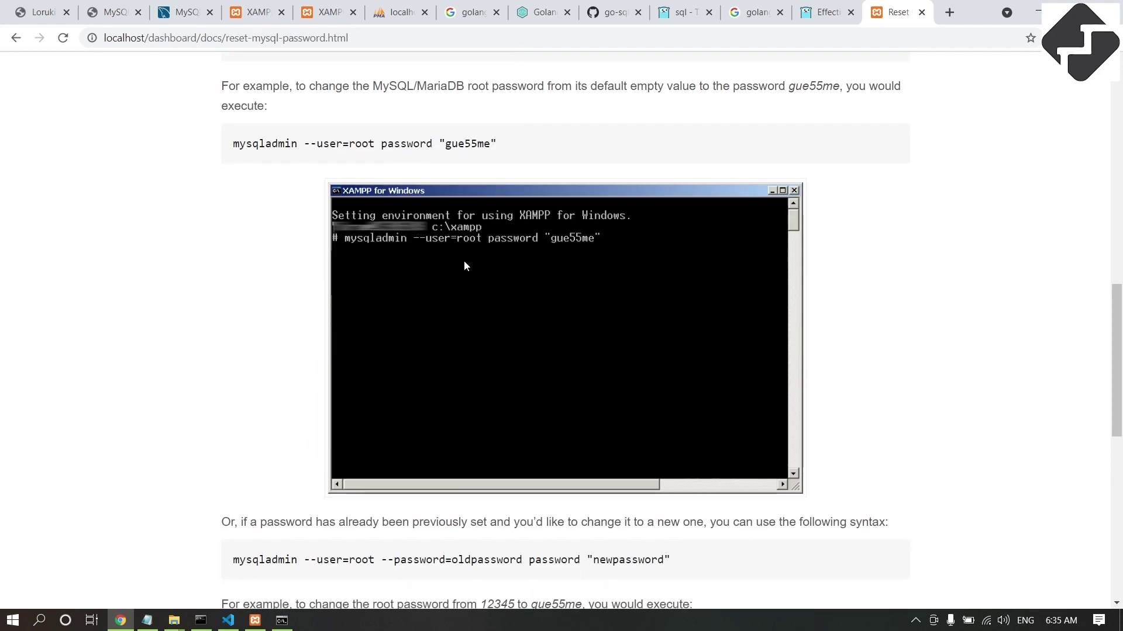
pyautogui.scroll(-5, 240, 386)
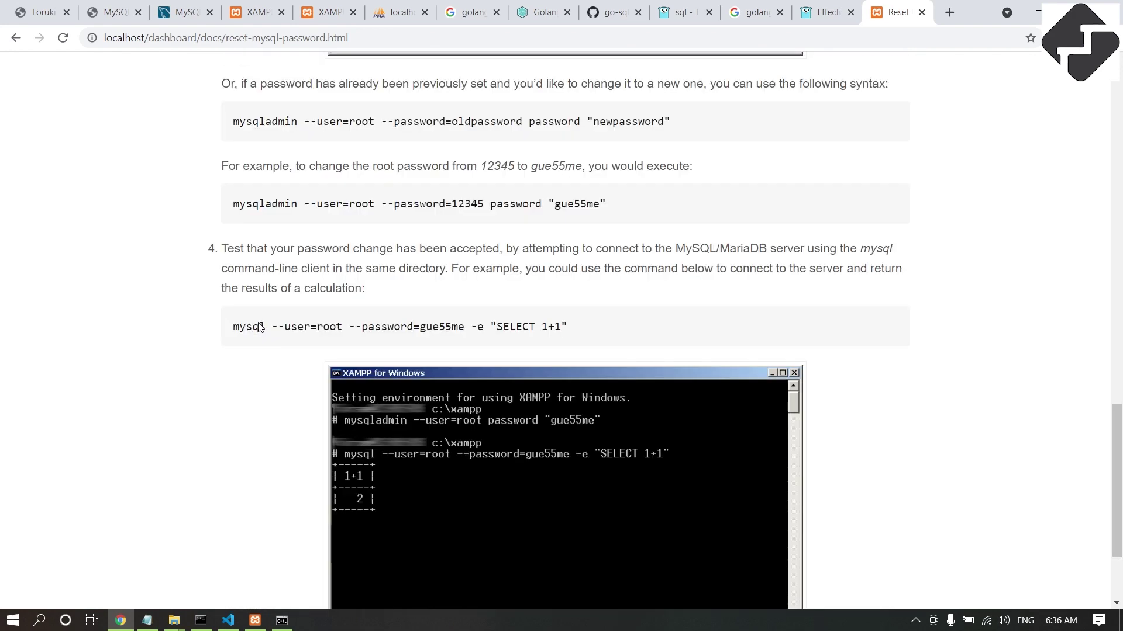
pyautogui.moveTo(232, 330); pyautogui.dragTo(580, 332)
pyautogui.hotkey('ctrl', 'c')
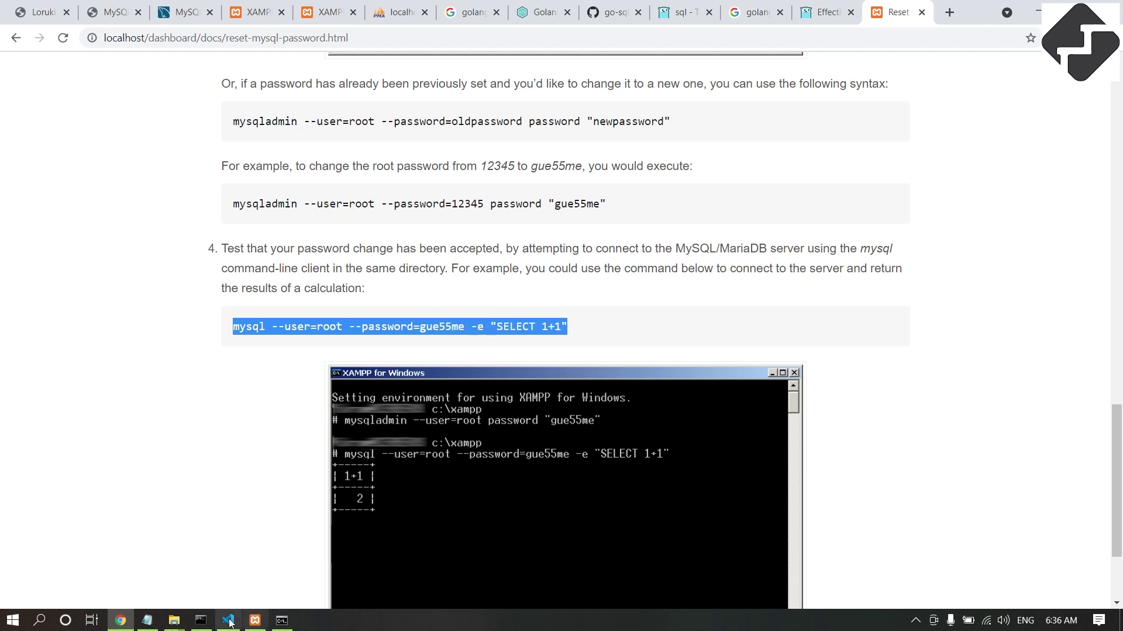
pyautogui.click(146, 621)
pyautogui.click(988, 281)
pyautogui.press('Return')
pyautogui.press('Return')
pyautogui.hotkey('ctrl', 'v')
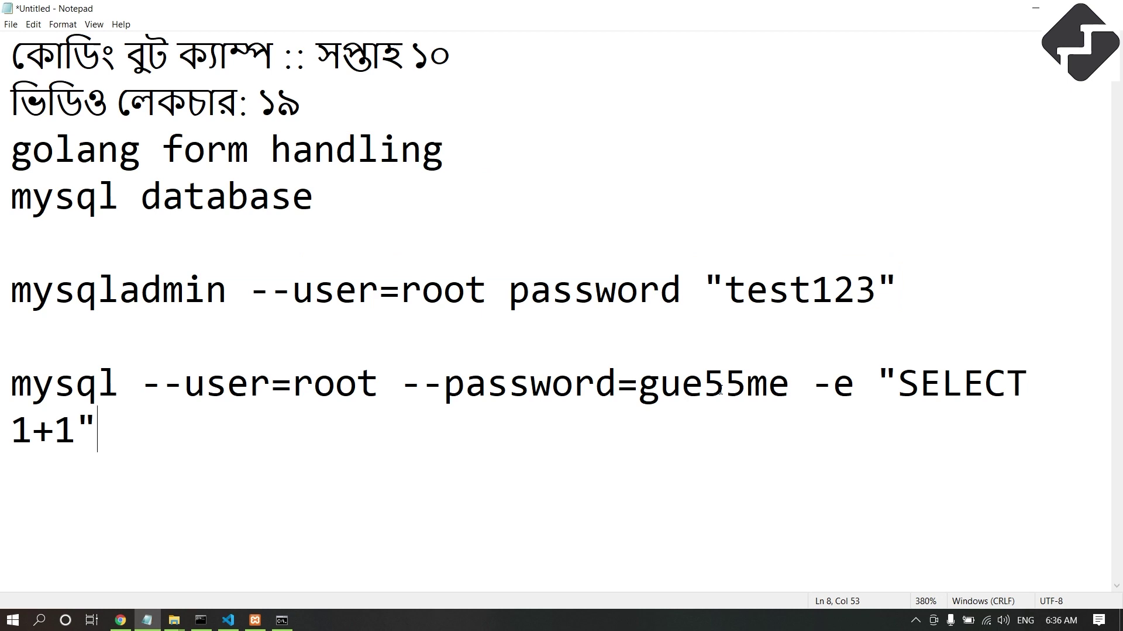
pyautogui.moveTo(786, 385); pyautogui.dragTo(643, 384)
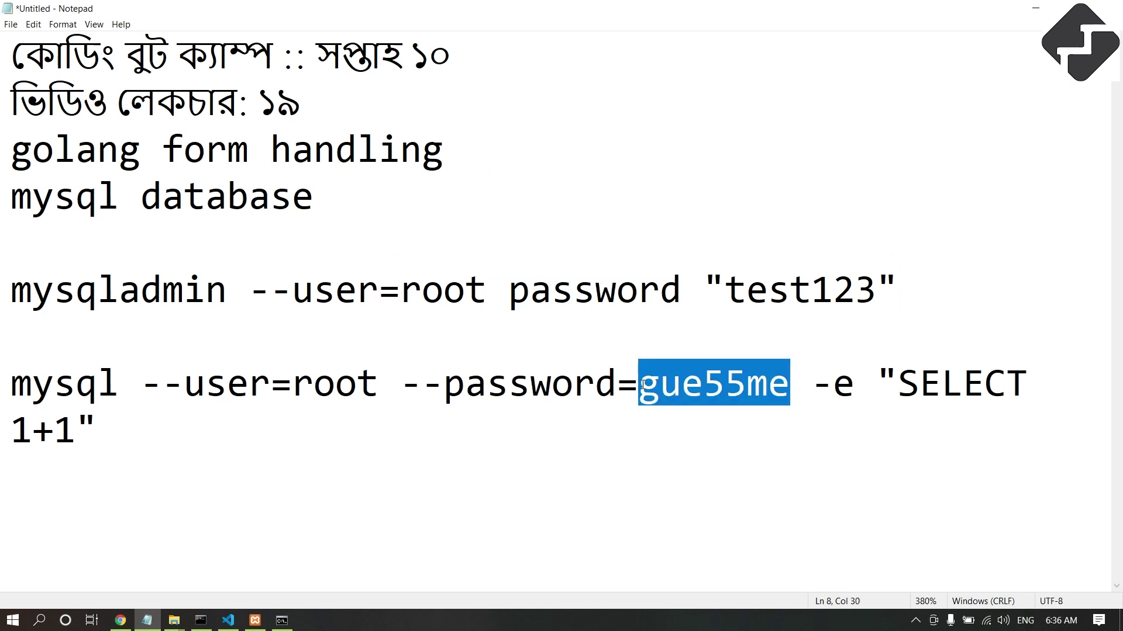
pyautogui.write('test123')
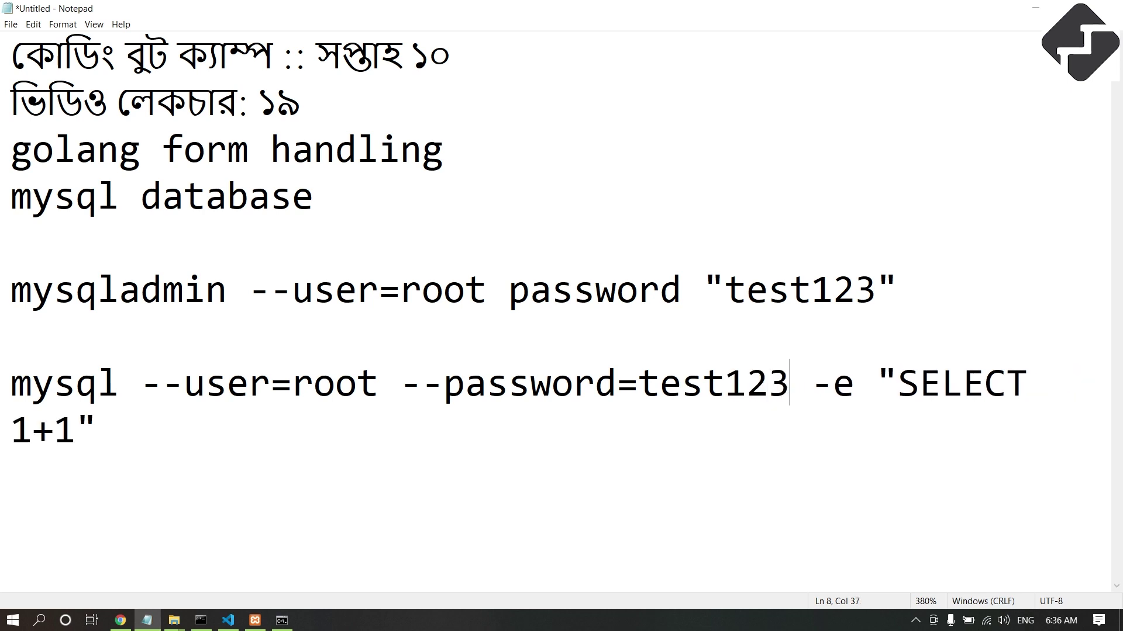
pyautogui.tripleClick(321, 529)
pyautogui.hotkey('ctrl', 'c')
# Run the edited SELECT 1+1 login test in the XAMPP shell, which returns 2.
pyautogui.click(281, 620)
pyautogui.rightClick(351, 280)
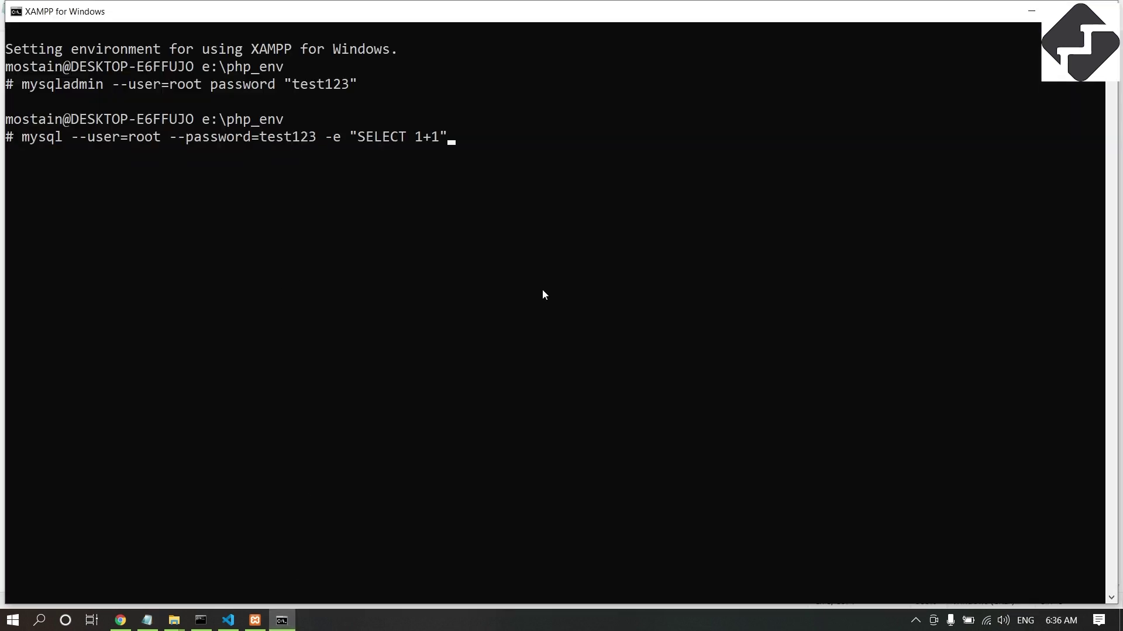
pyautogui.press('Return')
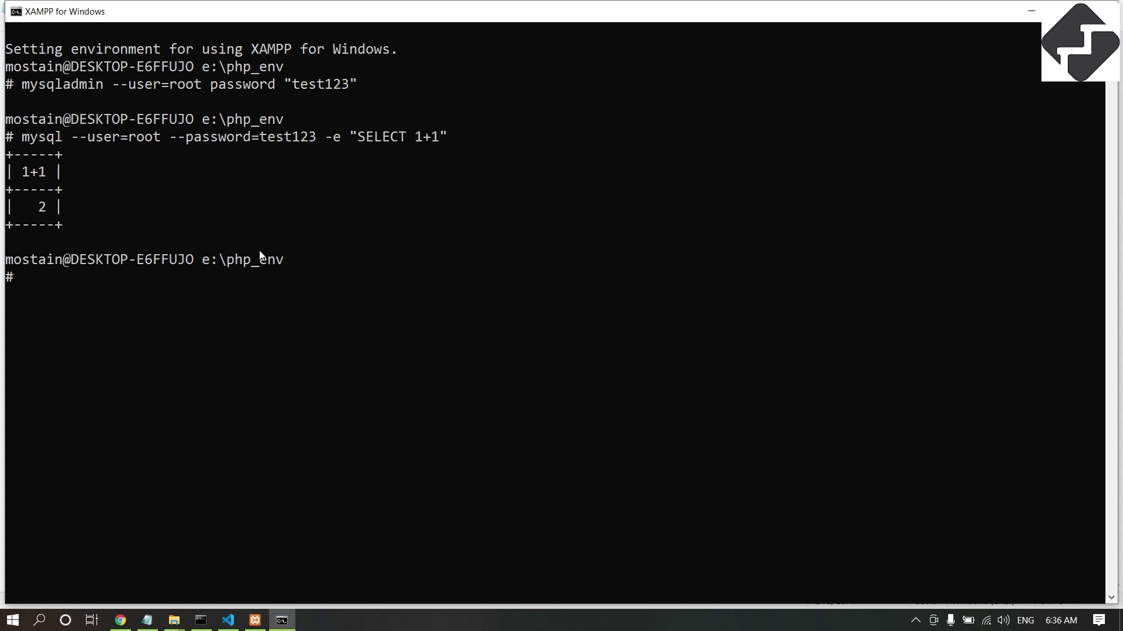
pyautogui.click(121, 620)
pyautogui.scroll(-2, 327, 297)
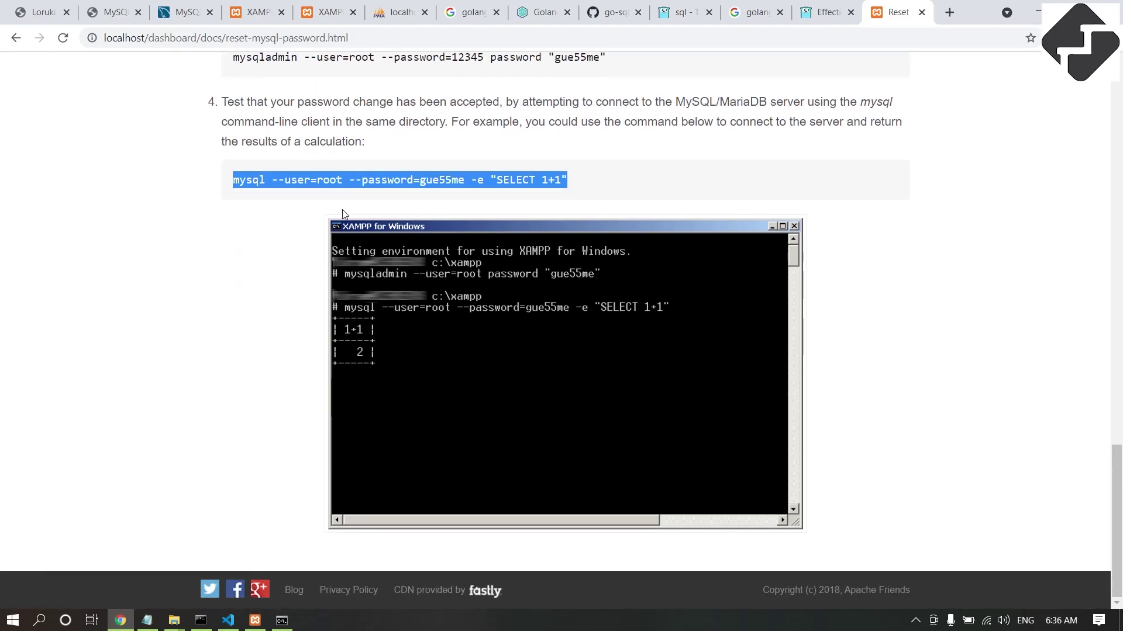
# Reload phpMyAdmin and retry the connection until the username/password login form appears.
pyautogui.click(282, 620)
pyautogui.hotkey('alt', 'Tab')
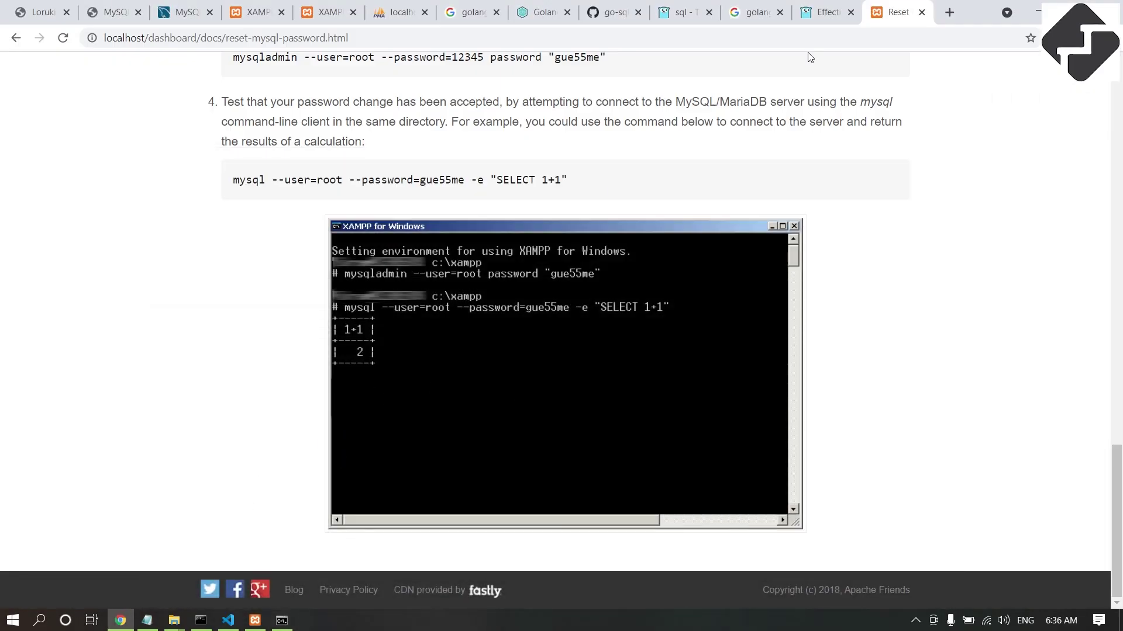
pyautogui.click(398, 13)
pyautogui.click(62, 38)
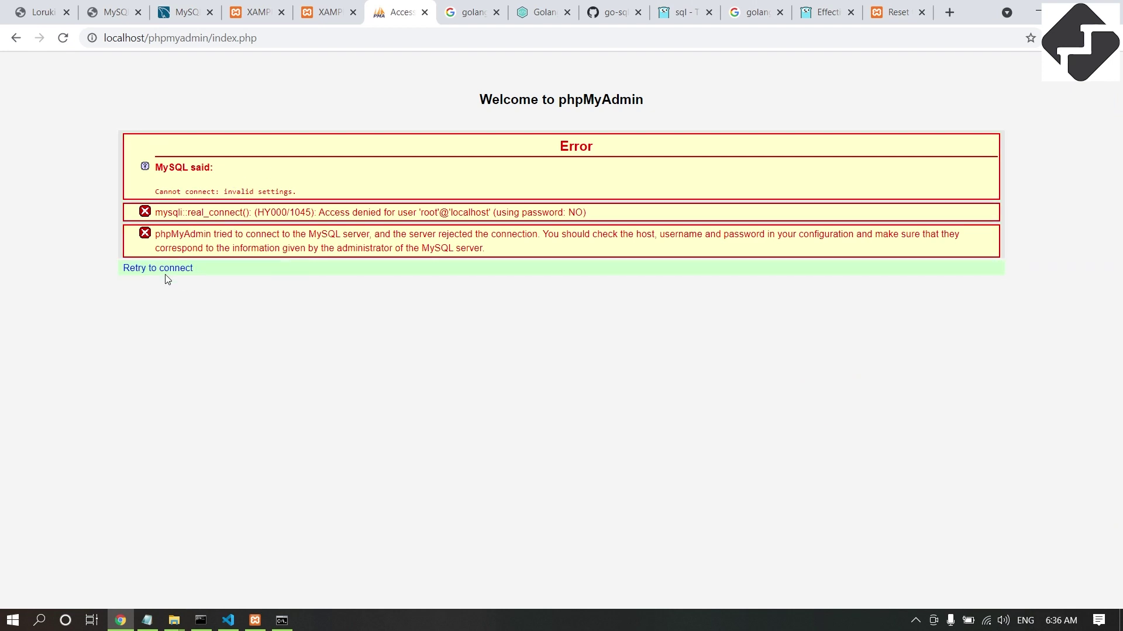
pyautogui.click(166, 269)
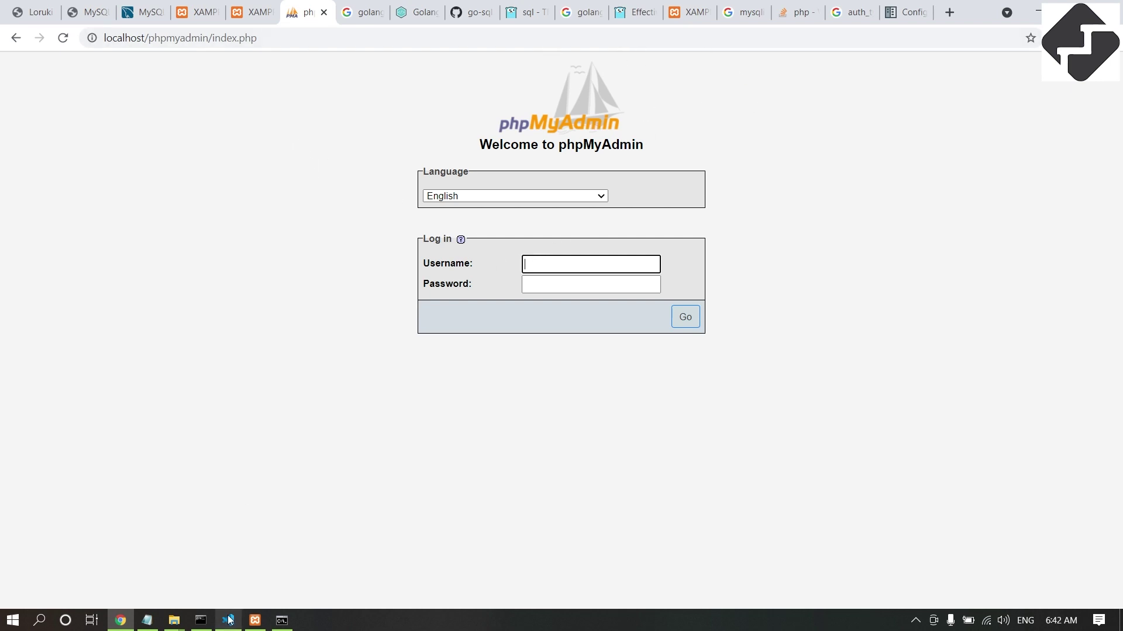
# Open the PHP_ENV folder from XAMPP Control Panel and open phpMyAdmin's config.inc.php in the editor.
pyautogui.click(255, 620)
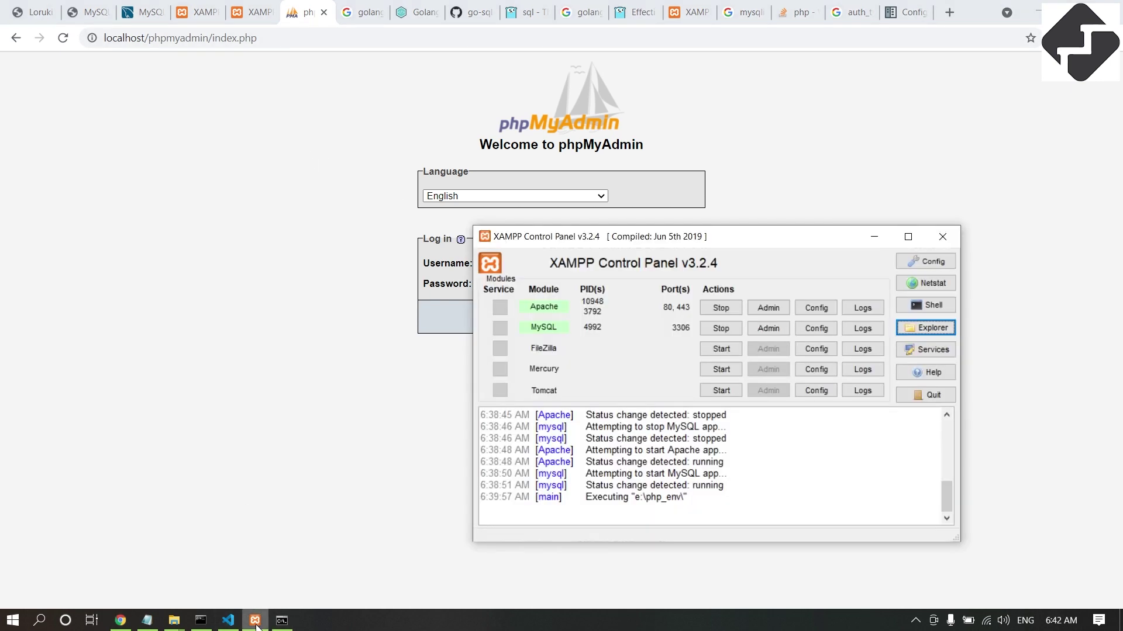
pyautogui.click(917, 332)
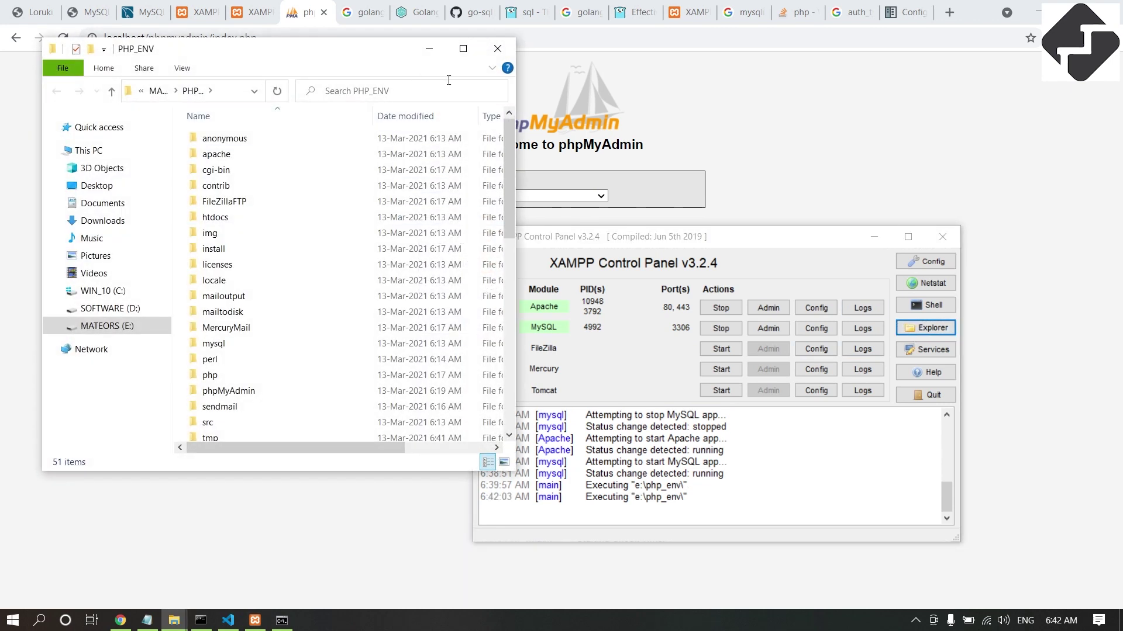
pyautogui.click(462, 49)
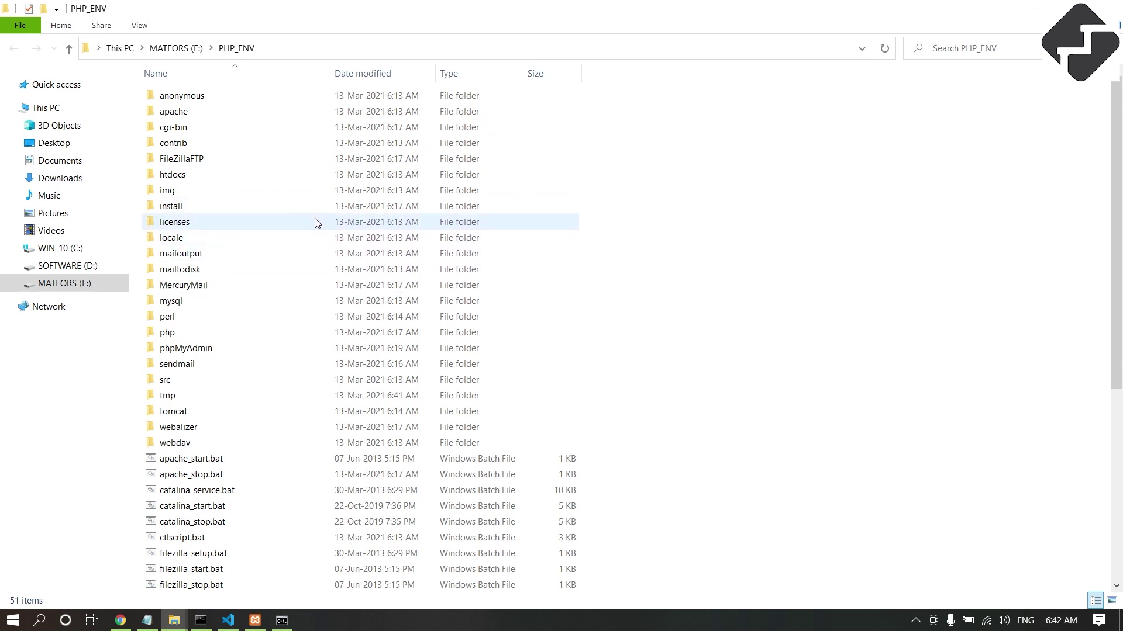
pyautogui.doubleClick(203, 355)
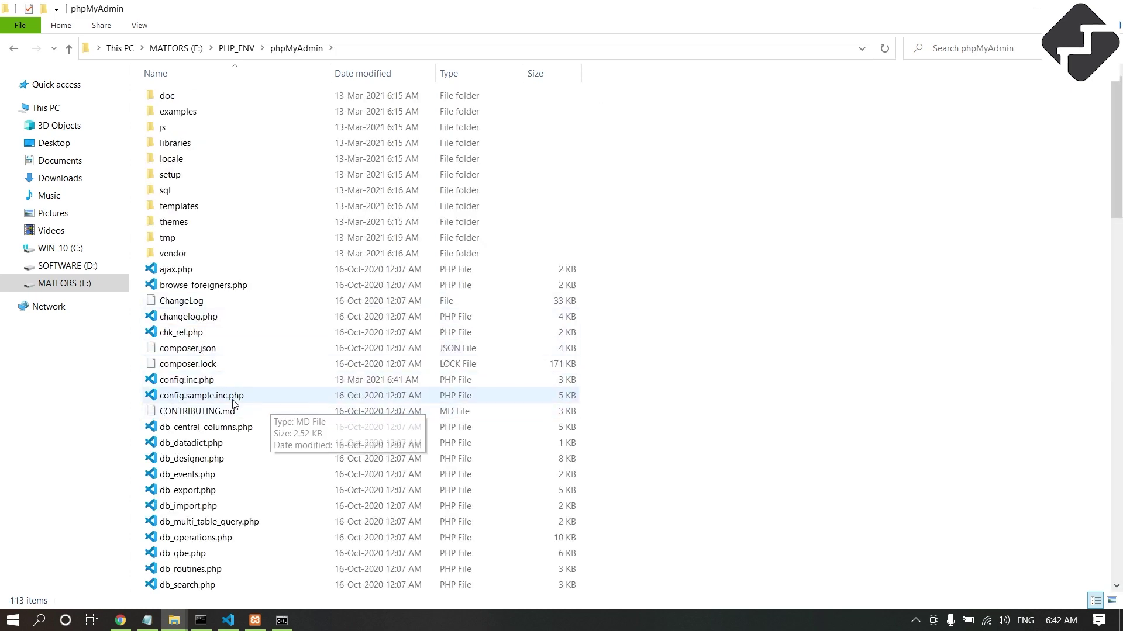
pyautogui.moveTo(185, 386)
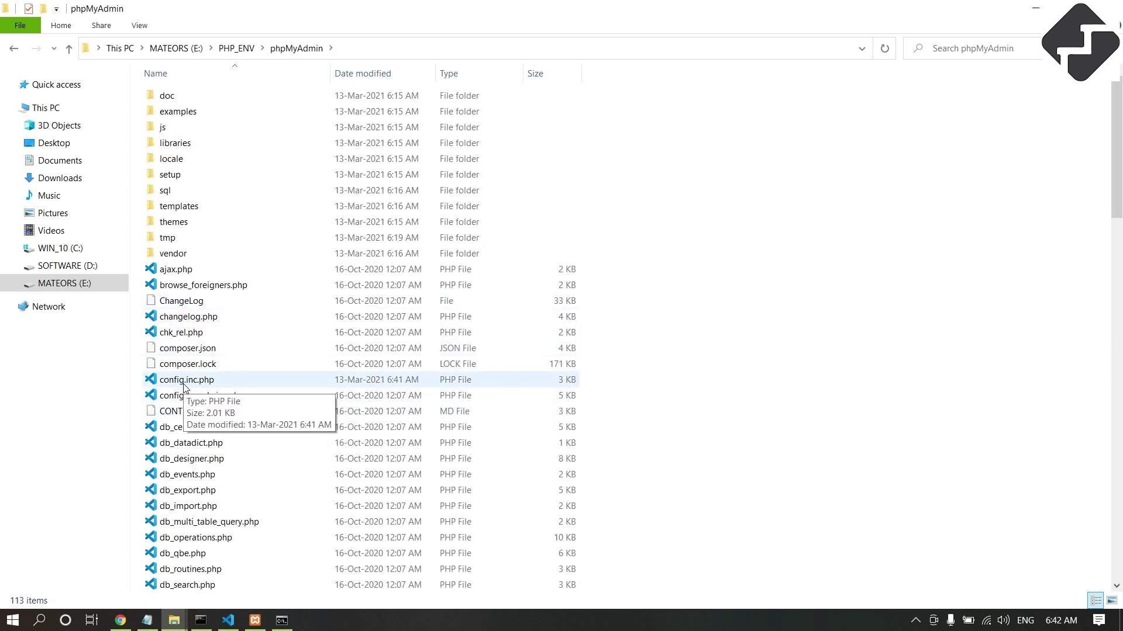
pyautogui.click(192, 388)
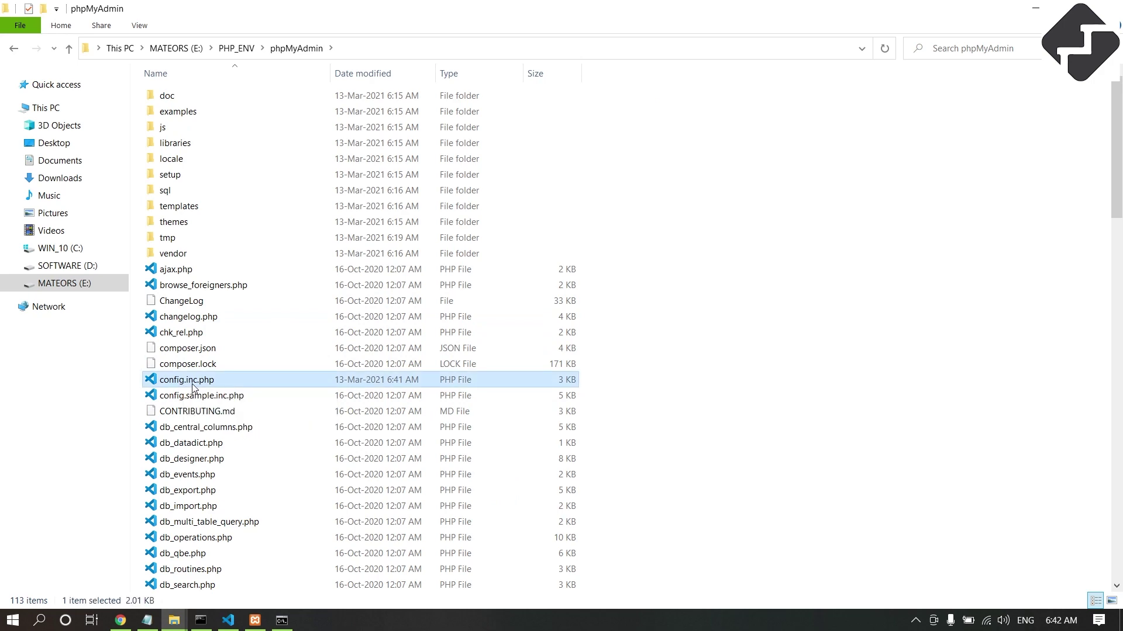
pyautogui.doubleClick(192, 388)
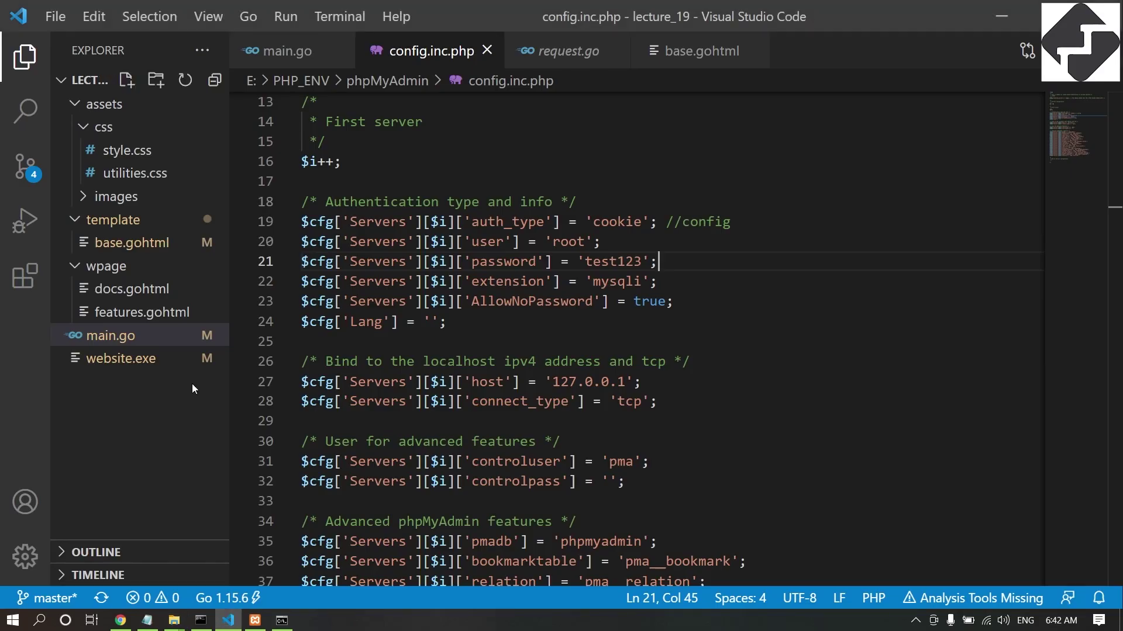
# Clear the root password value on line 21 of config.inc.php to an empty string and save.
pyautogui.click(308, 261)
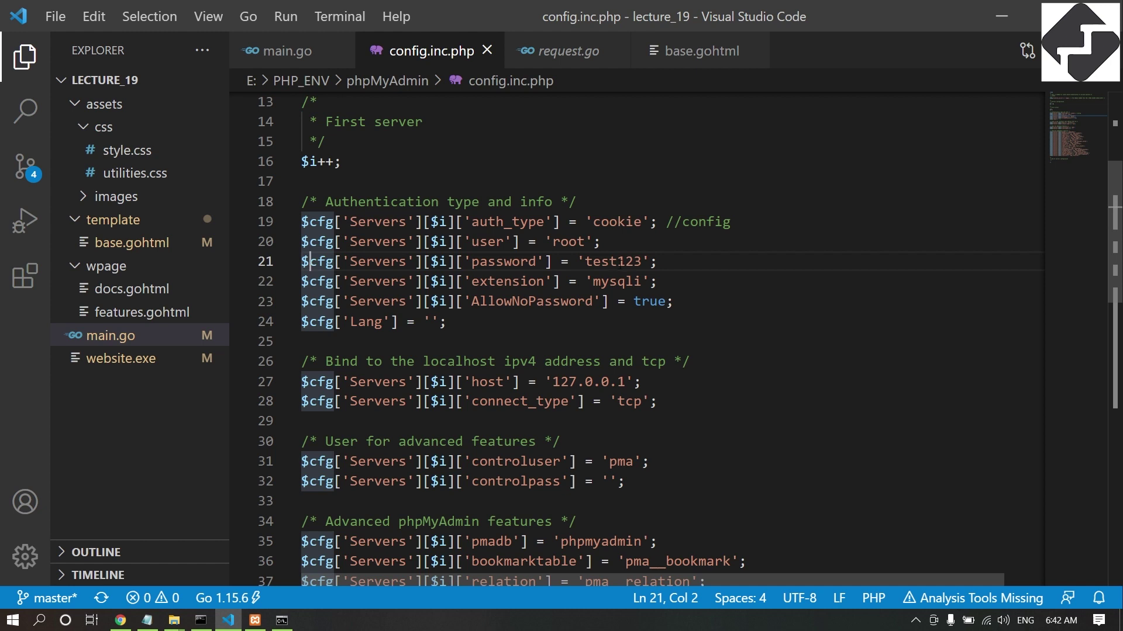
pyautogui.doubleClick(619, 263)
pyautogui.press('BackSpace')
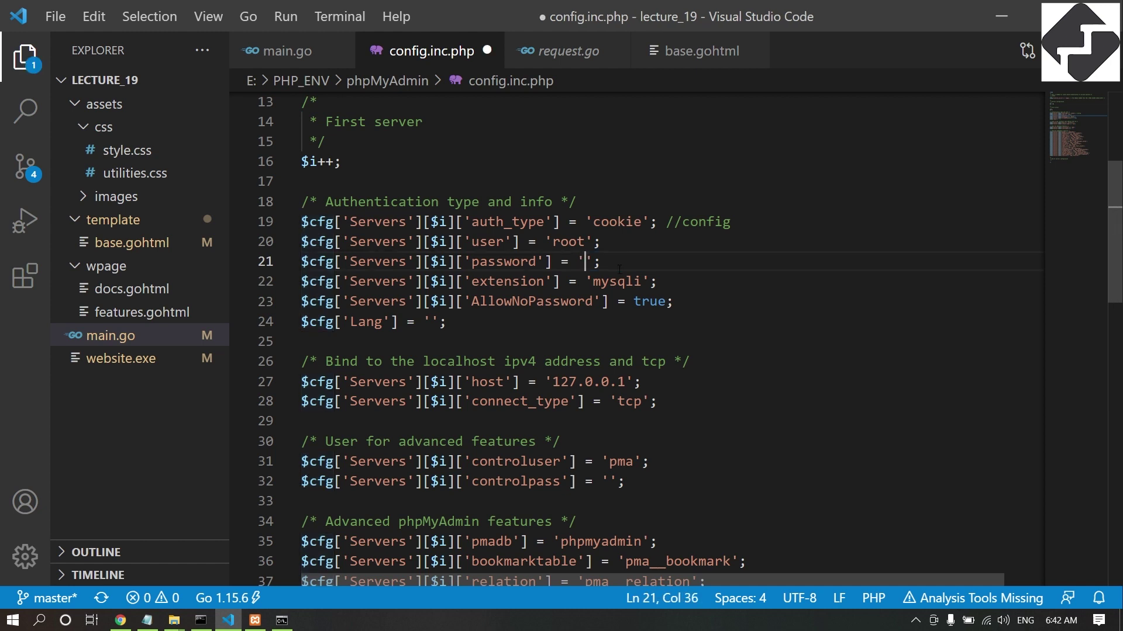
pyautogui.hotkey('ctrl', 's')
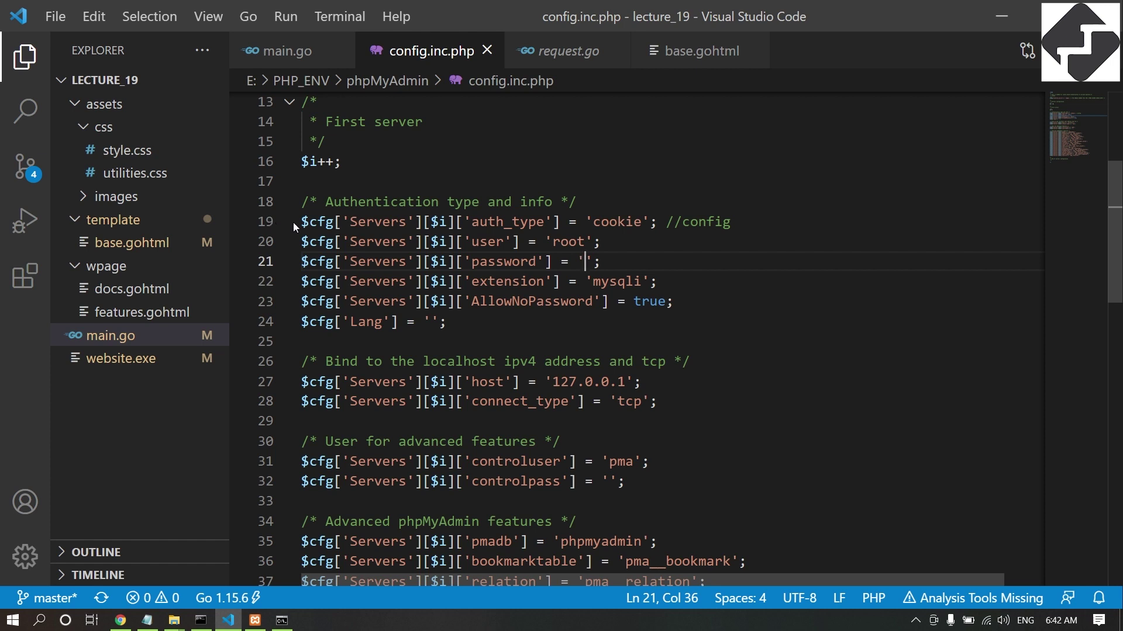
# Review line 19's auth_type setting, which stays 'cookie'.
pyautogui.doubleClick(506, 222)
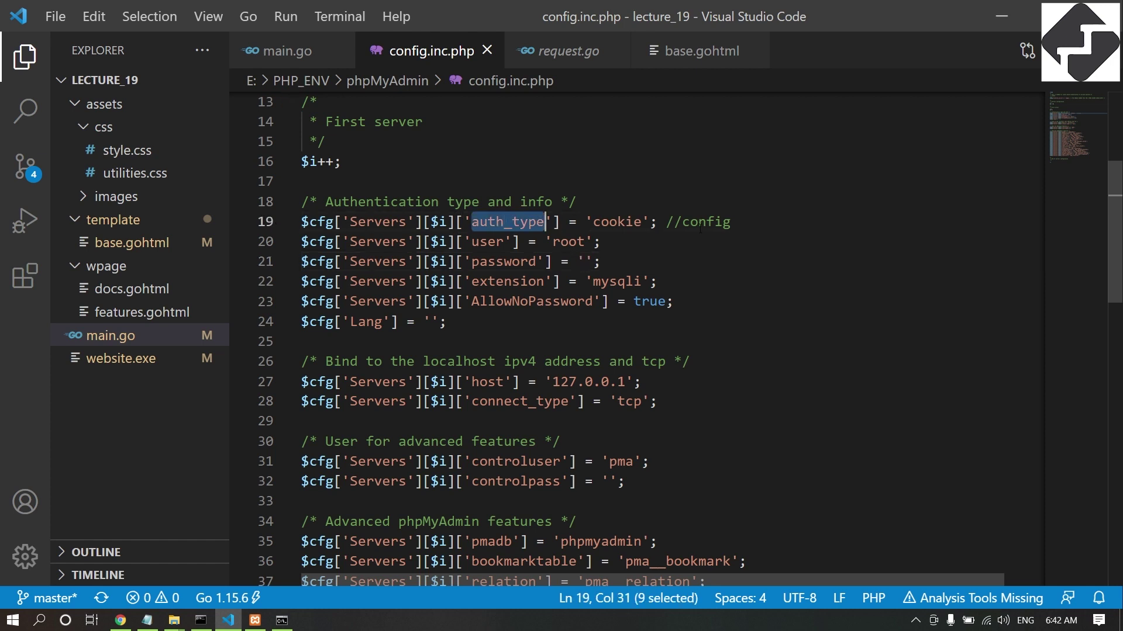
pyautogui.doubleClick(709, 222)
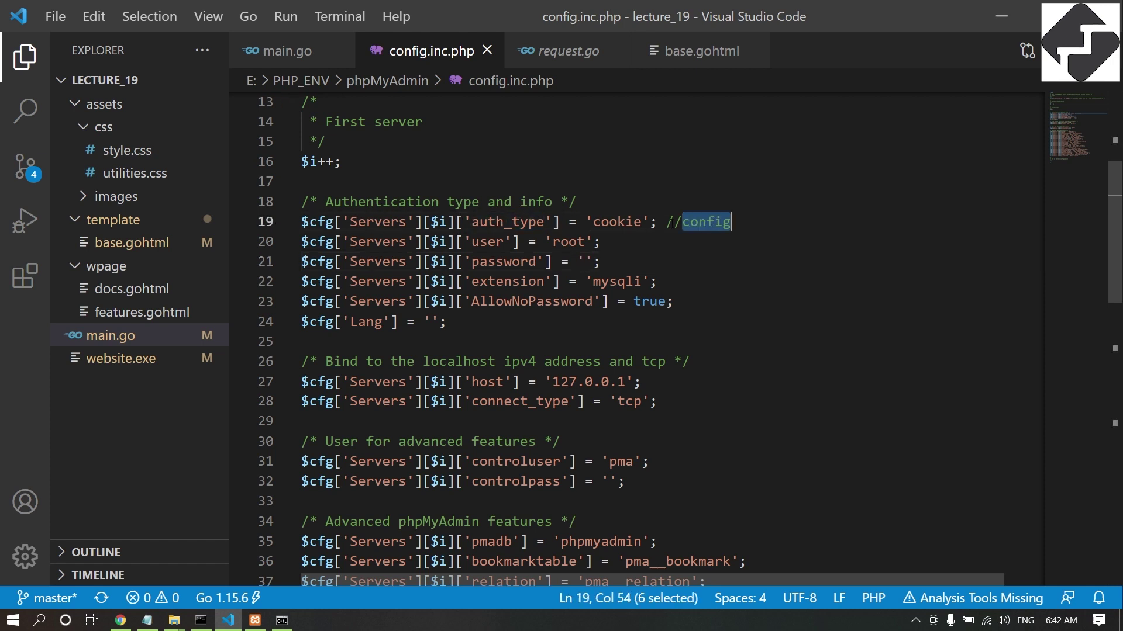
pyautogui.doubleClick(620, 223)
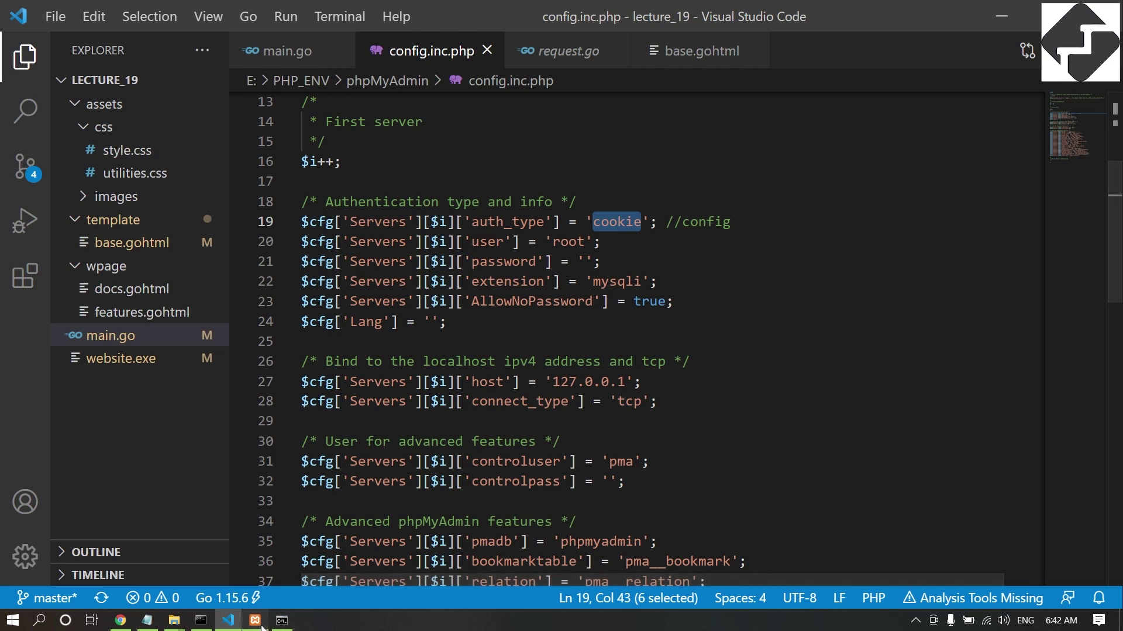
pyautogui.hotkey('alt', 'Tab')
# Stop Apache and MySQL in XAMPP Control Panel, then start Apache again.
pyautogui.click(721, 308)
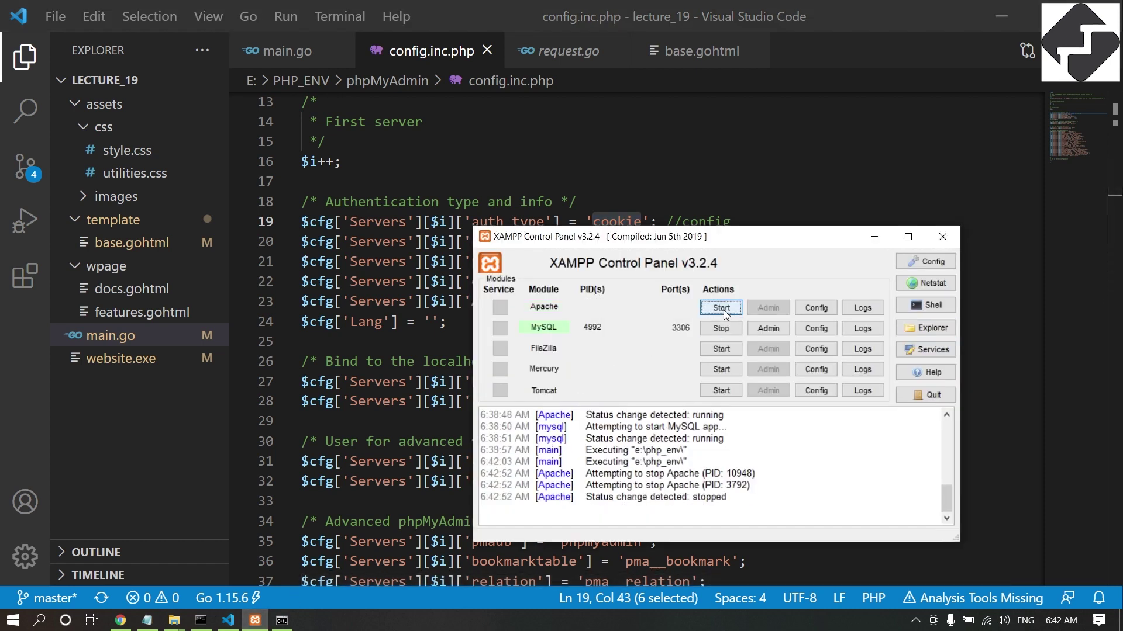
pyautogui.click(721, 330)
pyautogui.click(722, 313)
# Reload the phpMyAdmin login page and enter username root and the MySQL password.
pyautogui.click(121, 620)
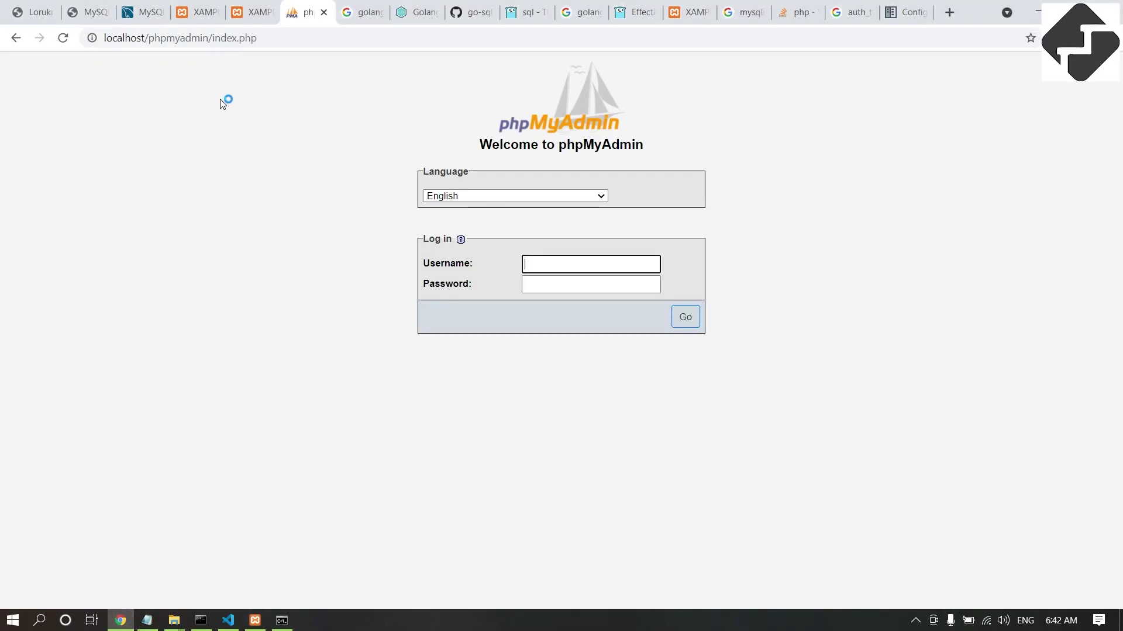
pyautogui.click(63, 38)
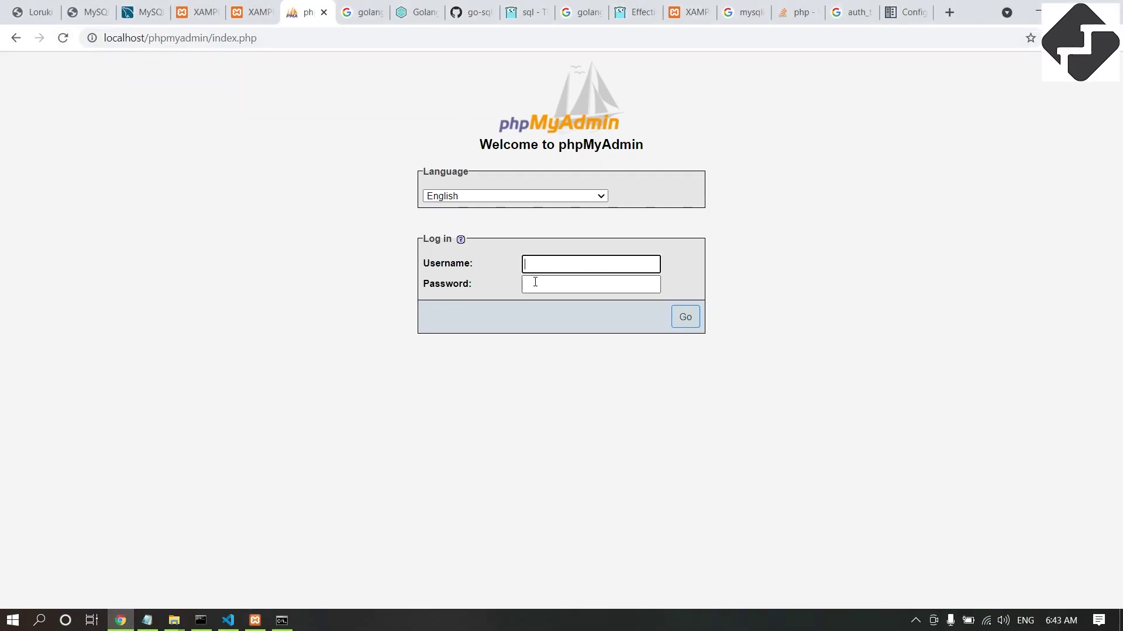
pyautogui.write('root')
pyautogui.press('Tab')
pyautogui.write('••••••')
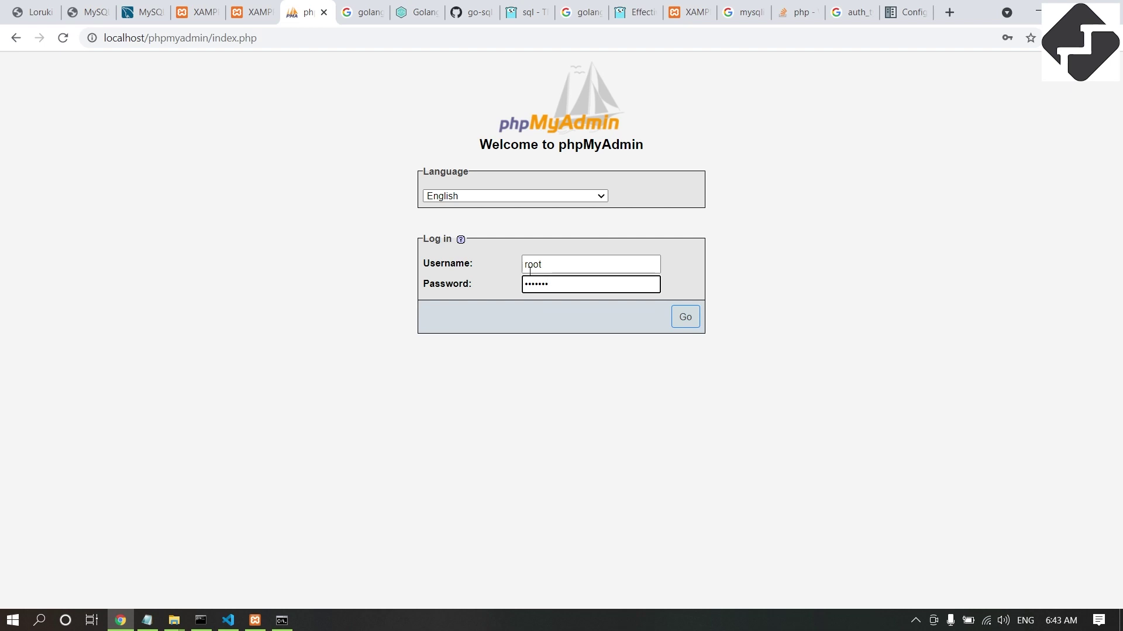
pyautogui.click(147, 620)
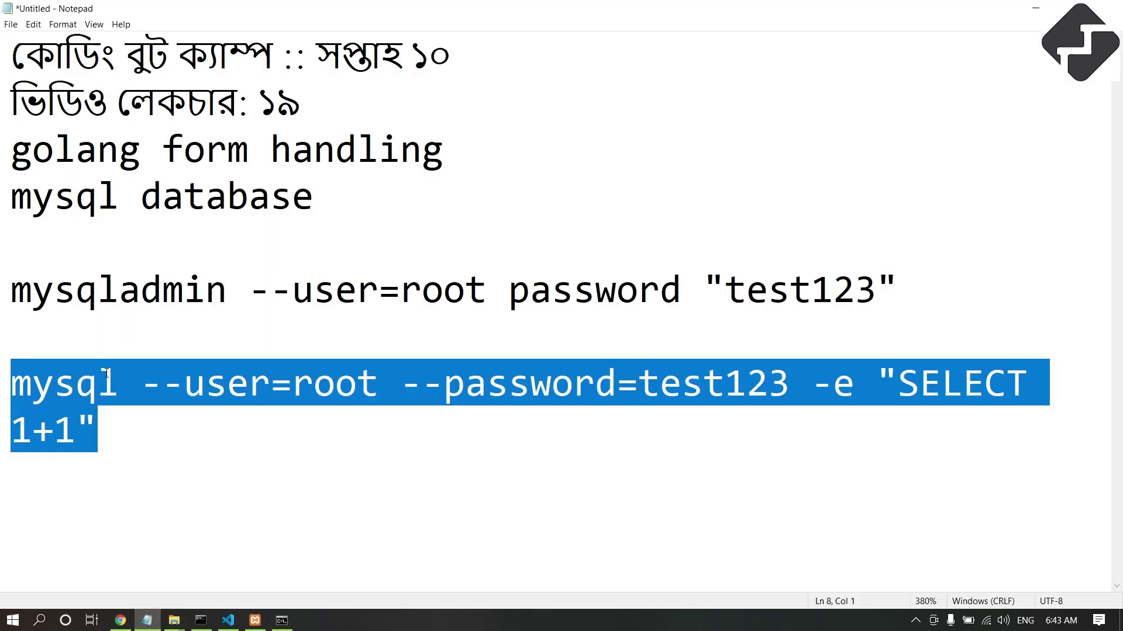
# Log in to phpMyAdmin, dismiss the password warning, and browse hosting_db's empty request table.
pyautogui.click(120, 620)
pyautogui.click(695, 321)
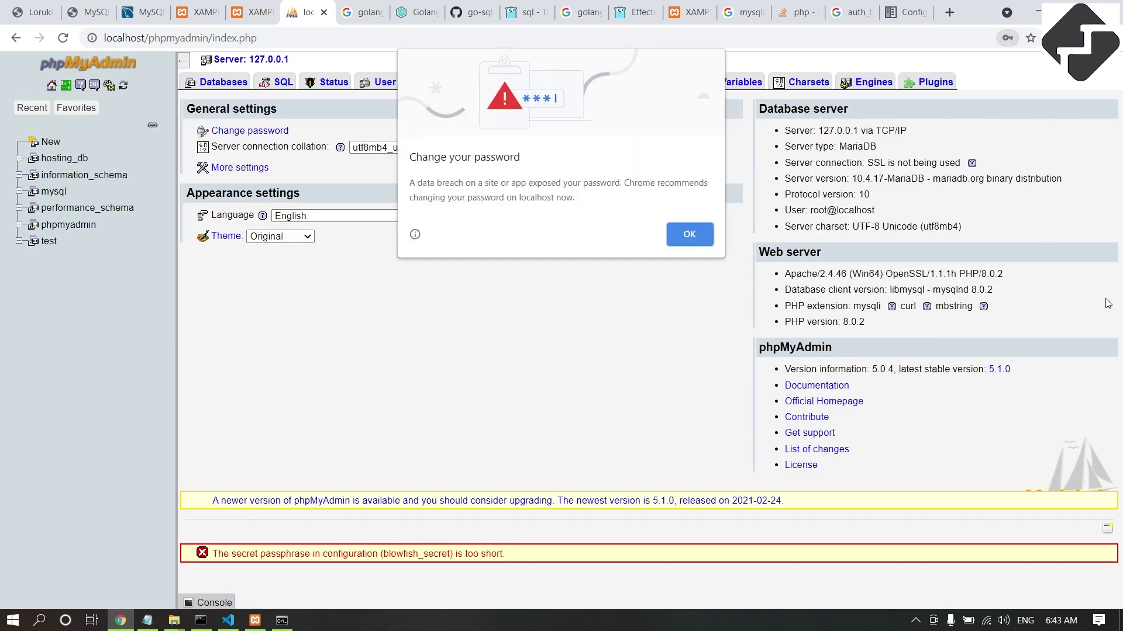
pyautogui.click(689, 234)
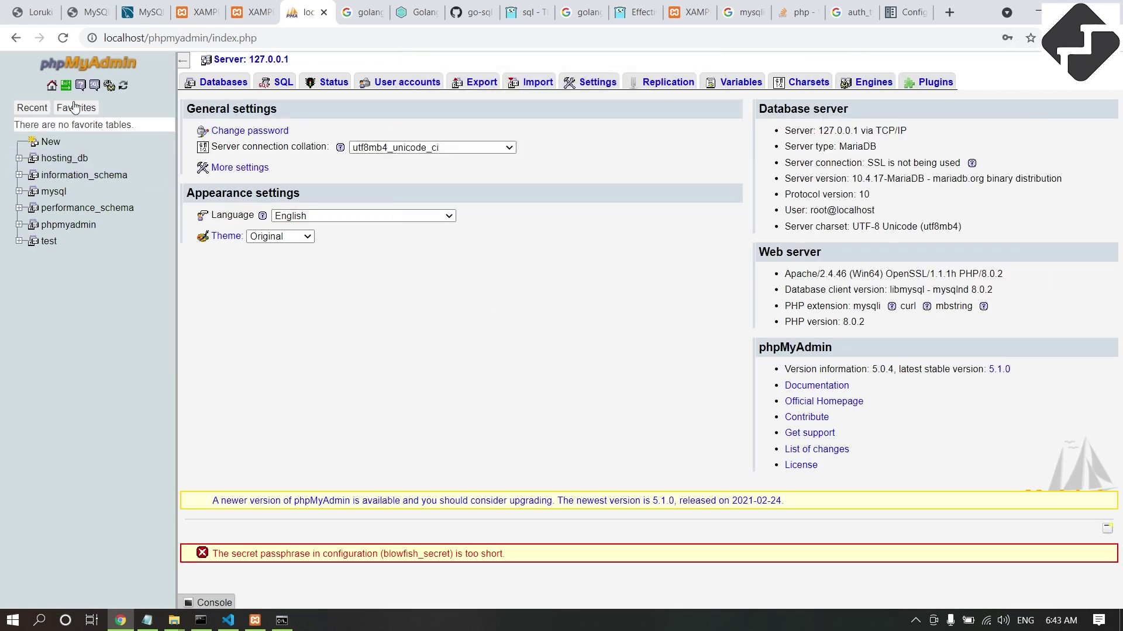
pyautogui.click(65, 160)
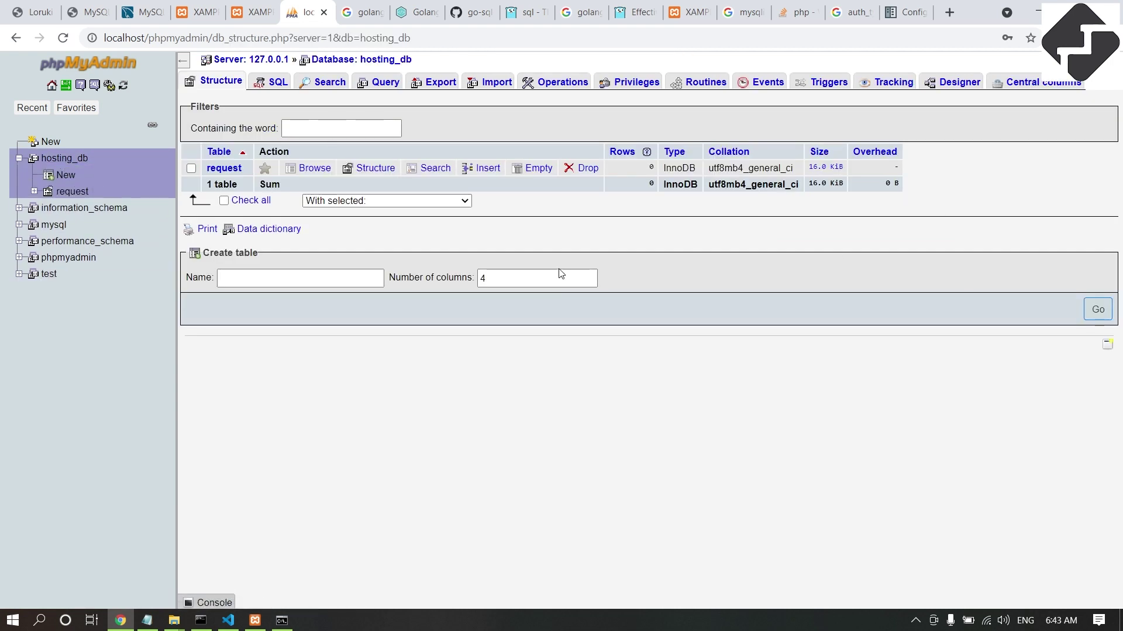
pyautogui.click(241, 170)
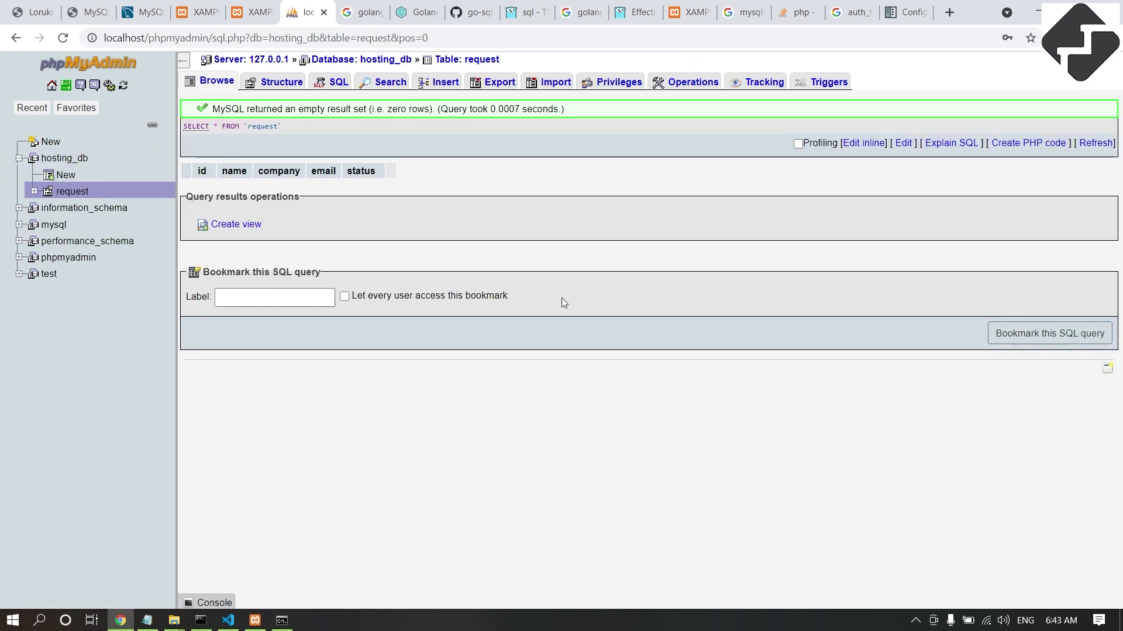
pyautogui.click(227, 621)
pyautogui.scroll(3, 468, 234)
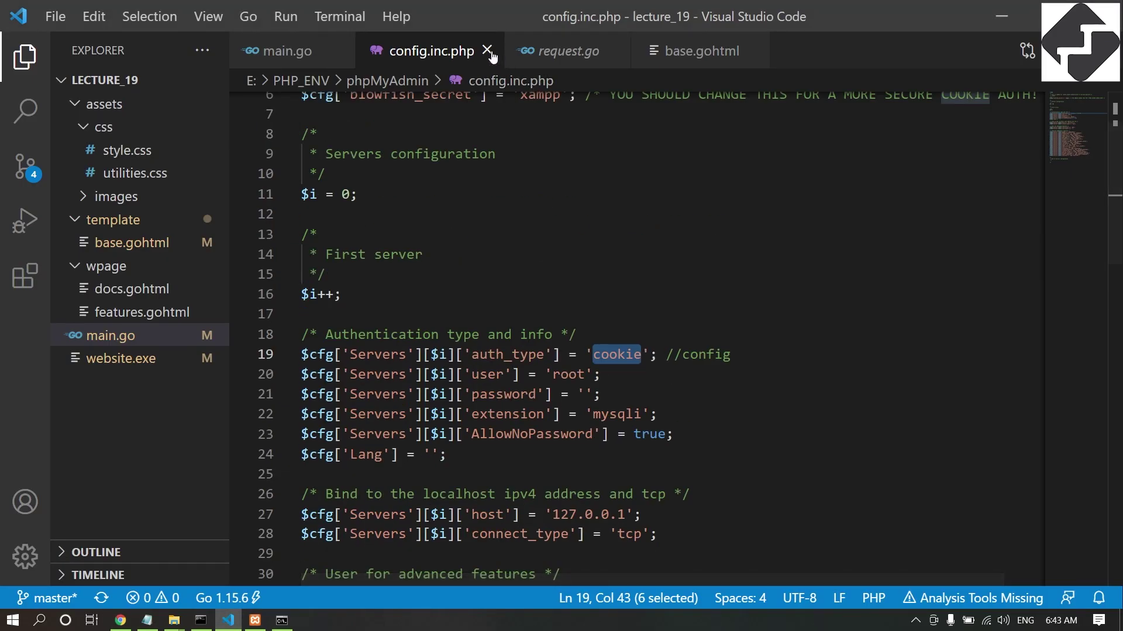
# Close config.inc.php and set main.go's connection string user to root with the database password.
pyautogui.click(487, 51)
pyautogui.doubleClick(607, 332)
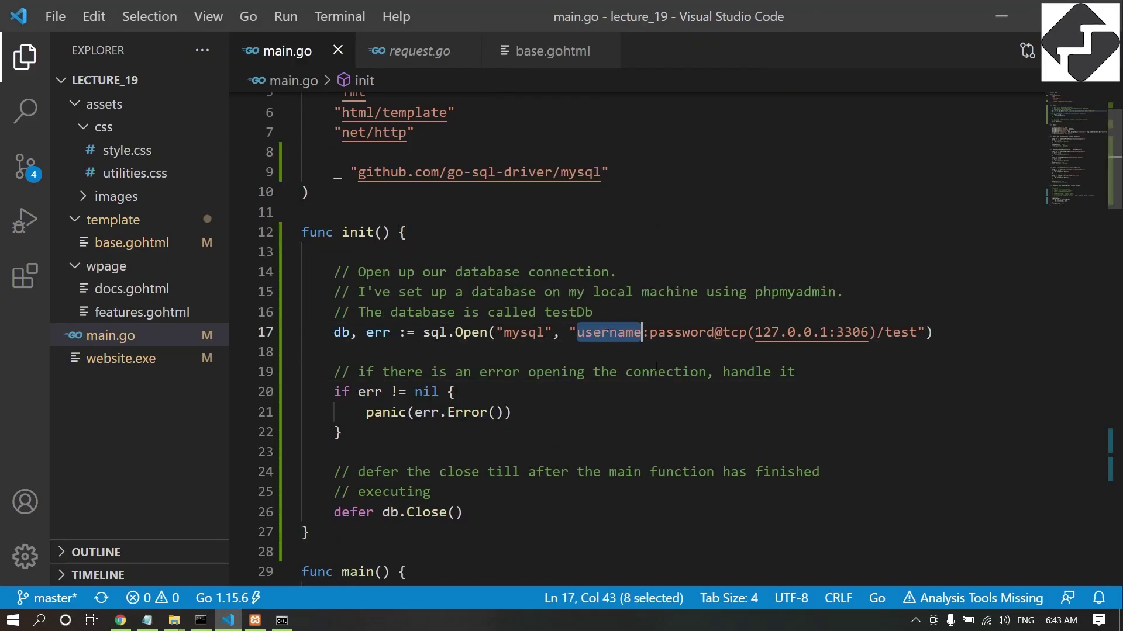
pyautogui.write('root')
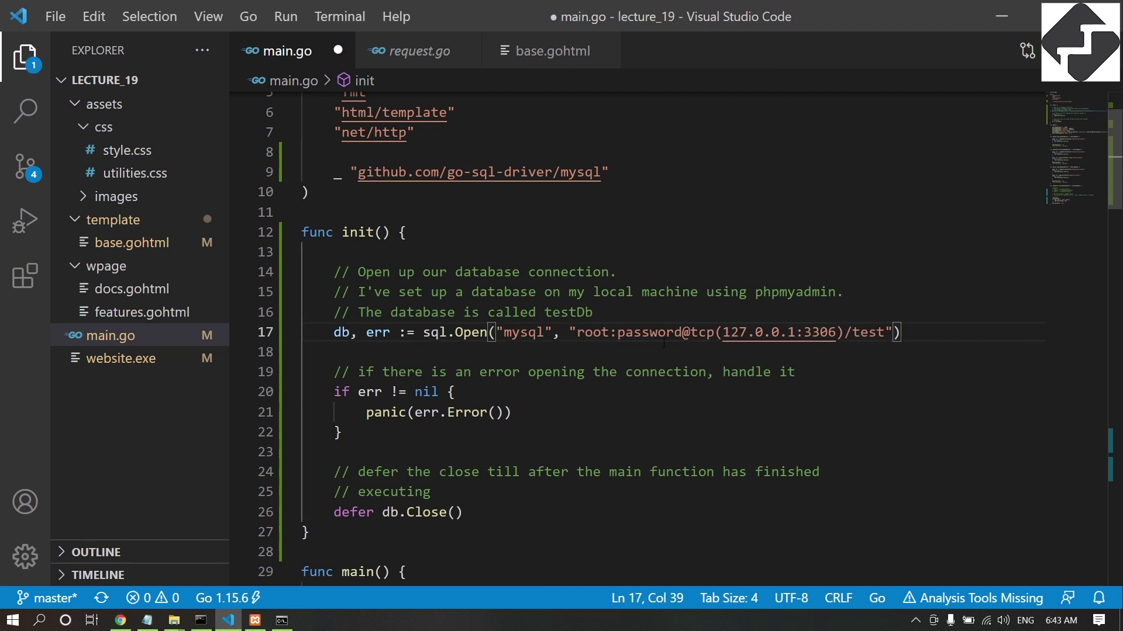
pyautogui.doubleClick(658, 332)
pyautogui.write('test123')
pyautogui.click(657, 333)
pyautogui.doubleClick(657, 334)
pyautogui.click(659, 333)
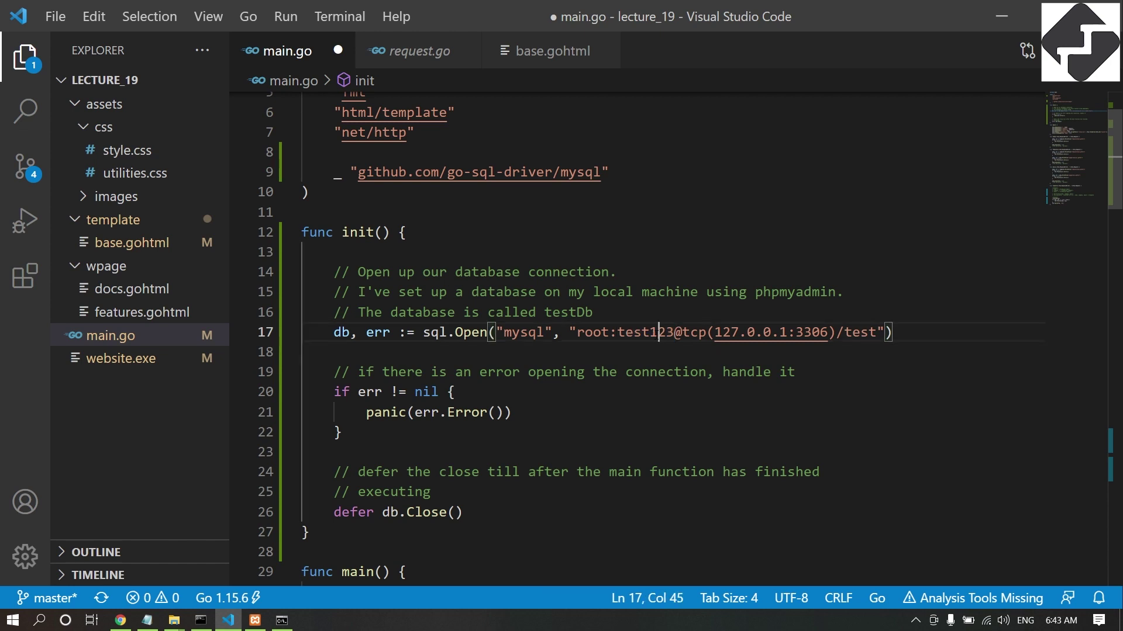
pyautogui.write('@')
pyautogui.press('BackSpace')
pyautogui.moveTo(570, 332); pyautogui.dragTo(838, 333)
pyautogui.click(756, 372)
pyautogui.click(664, 338)
pyautogui.press('Right')
pyautogui.press('Right')
pyautogui.doubleClick(650, 332)
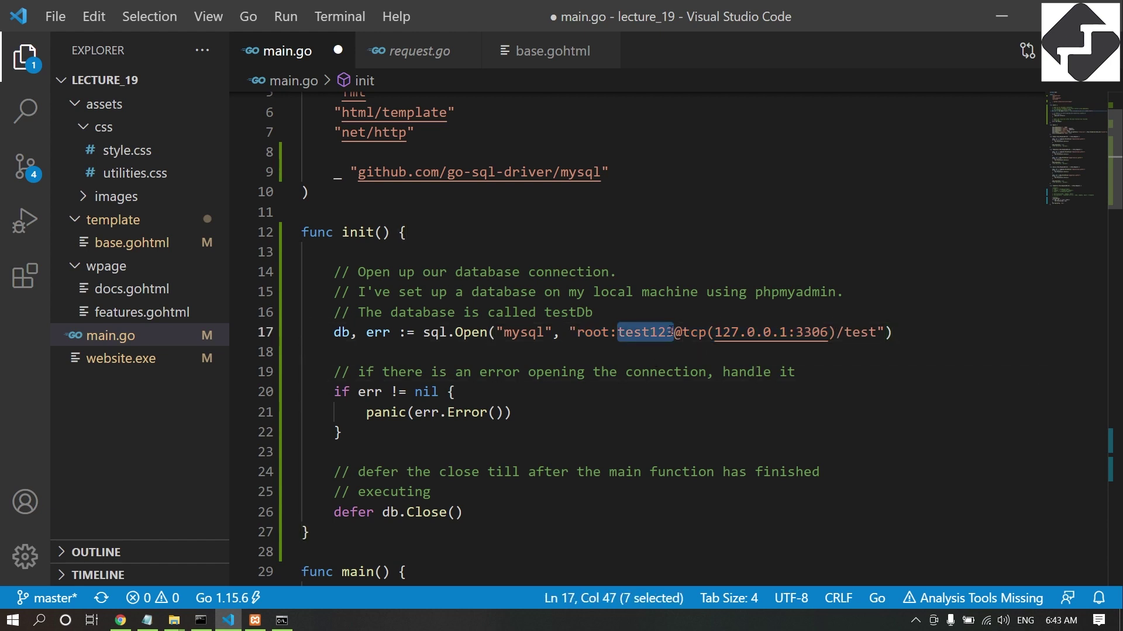
pyautogui.hotkey('ctrl', 's')
pyautogui.click(682, 332)
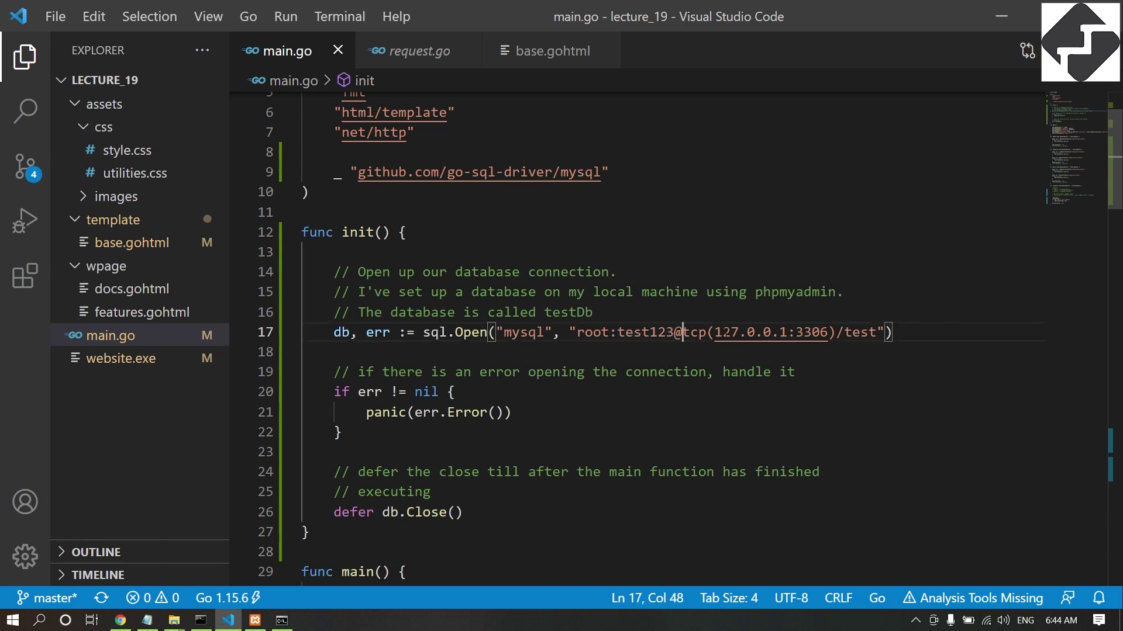
# Replace the database name test with hosting_db in the connection string and save main.go.
pyautogui.moveTo(715, 332); pyautogui.dragTo(787, 332)
pyautogui.doubleClick(860, 332)
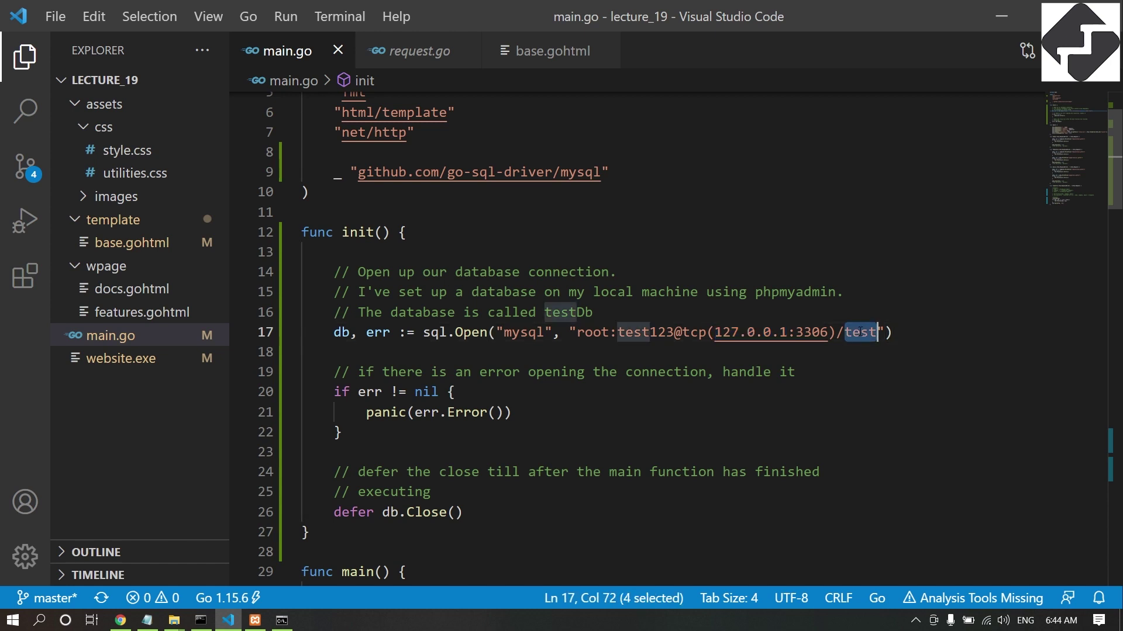
pyautogui.click(837, 332)
pyautogui.doubleClick(860, 332)
pyautogui.click(121, 620)
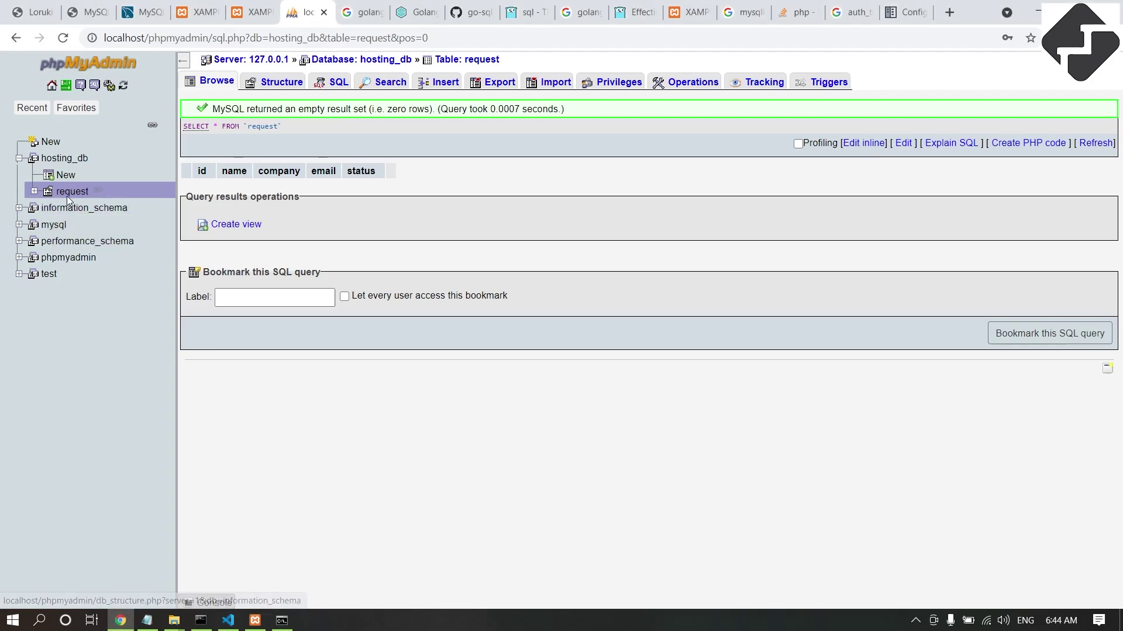
pyautogui.click(228, 620)
pyautogui.click(861, 332)
pyautogui.doubleClick(860, 332)
pyautogui.write('hosting')
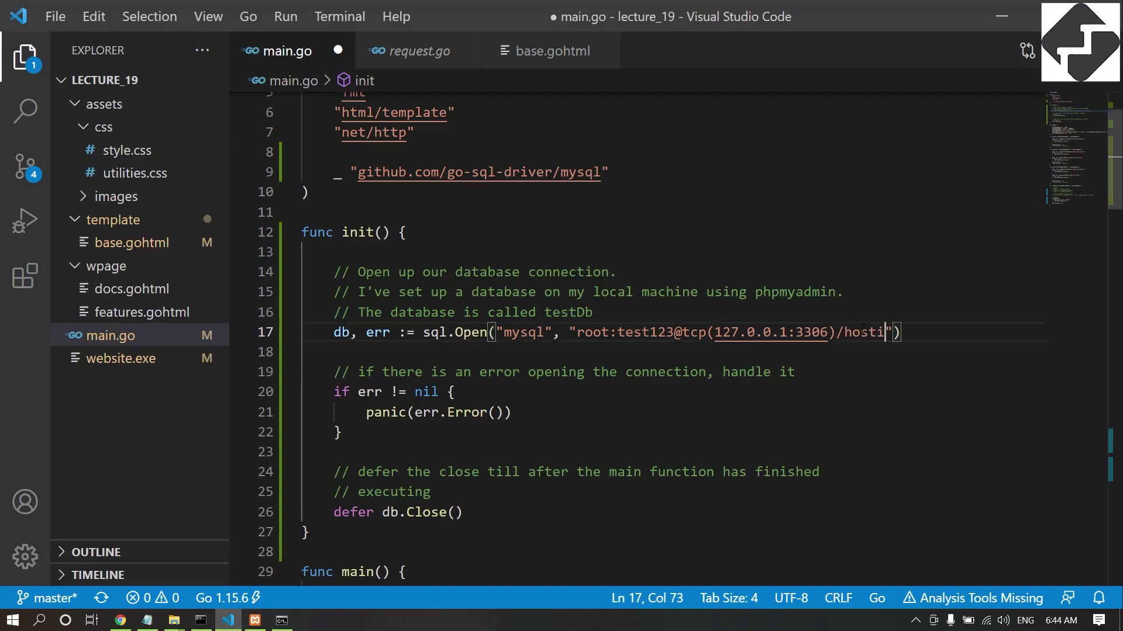
pyautogui.write('_db')
pyautogui.hotkey('ctrl', 's')
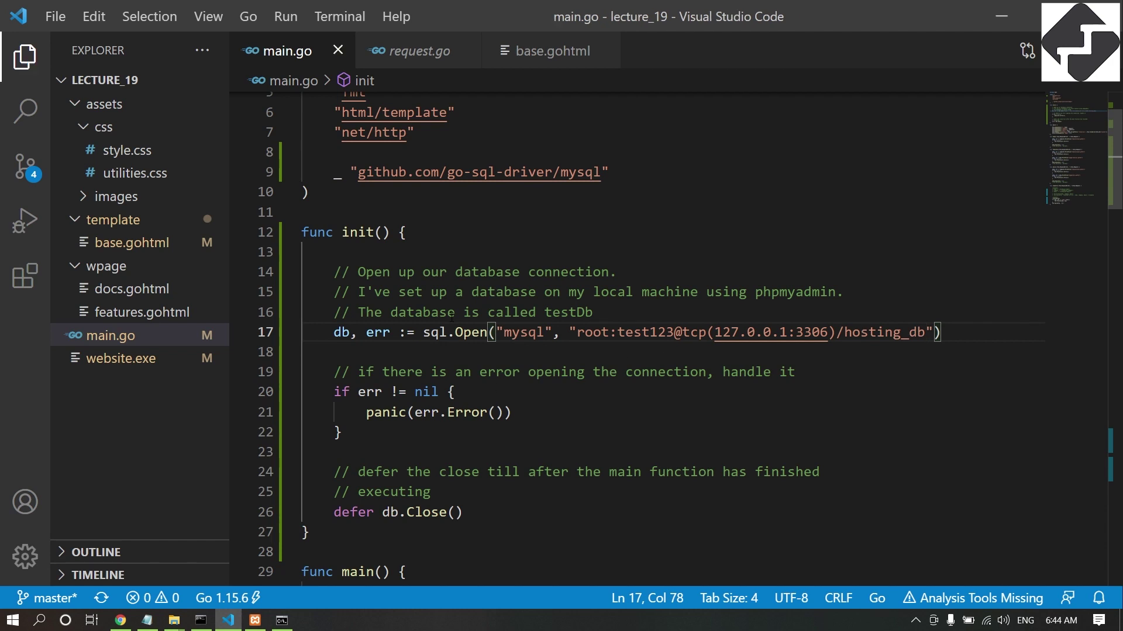
# Add fmt.Println("db connection successful") after defer db.Close() and save main.go.
pyautogui.scroll(-1, 452, 317)
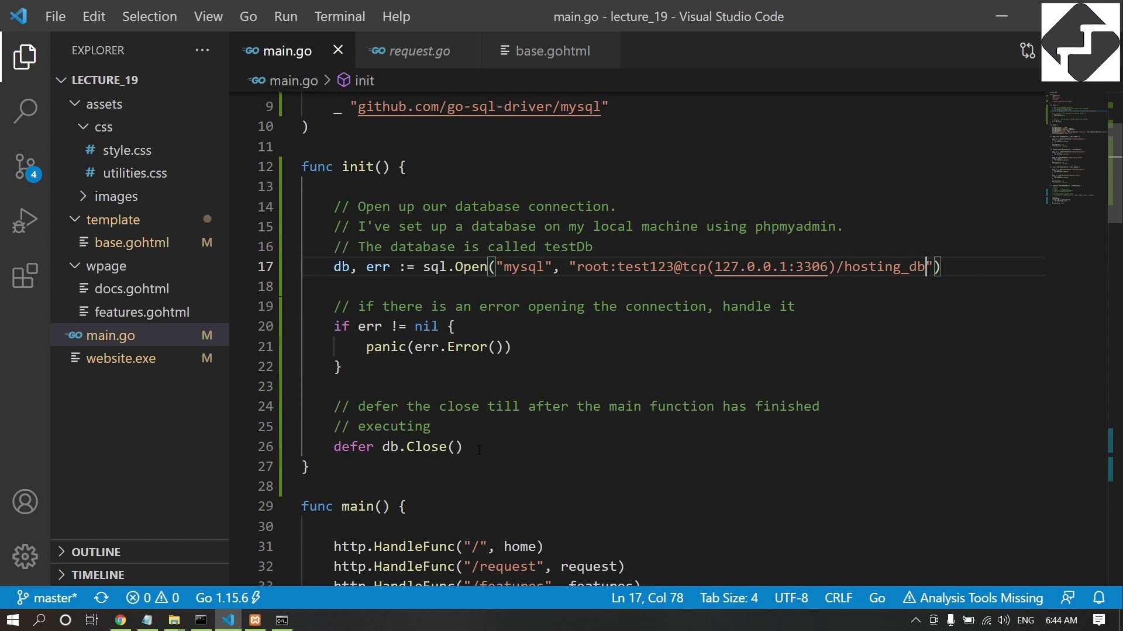
pyautogui.click(585, 440)
pyautogui.press('Return')
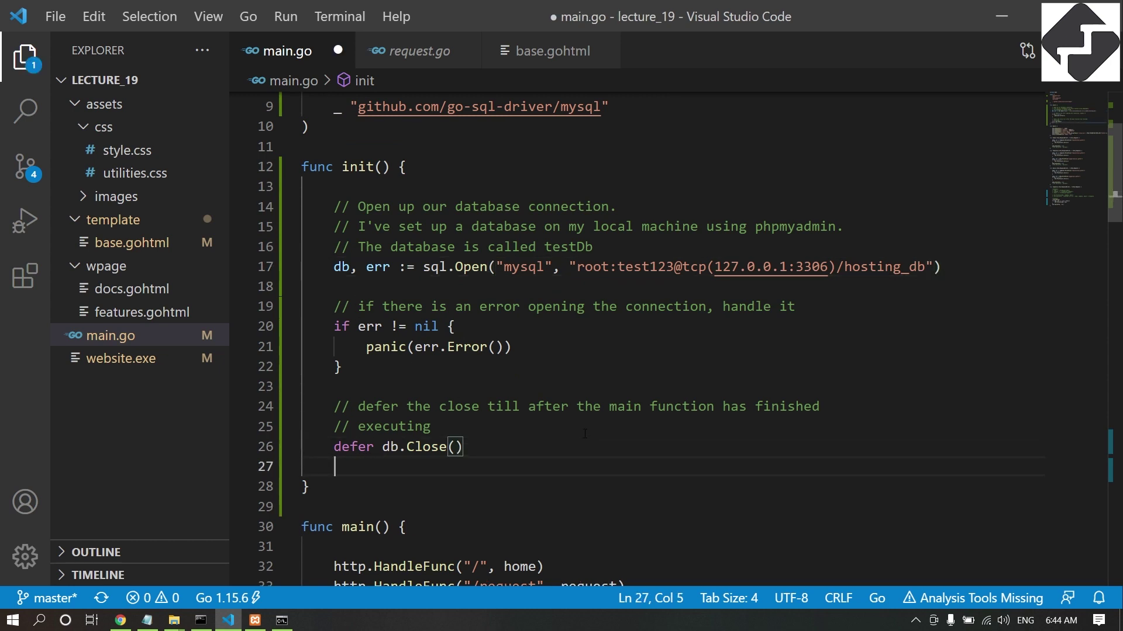
pyautogui.press('Return')
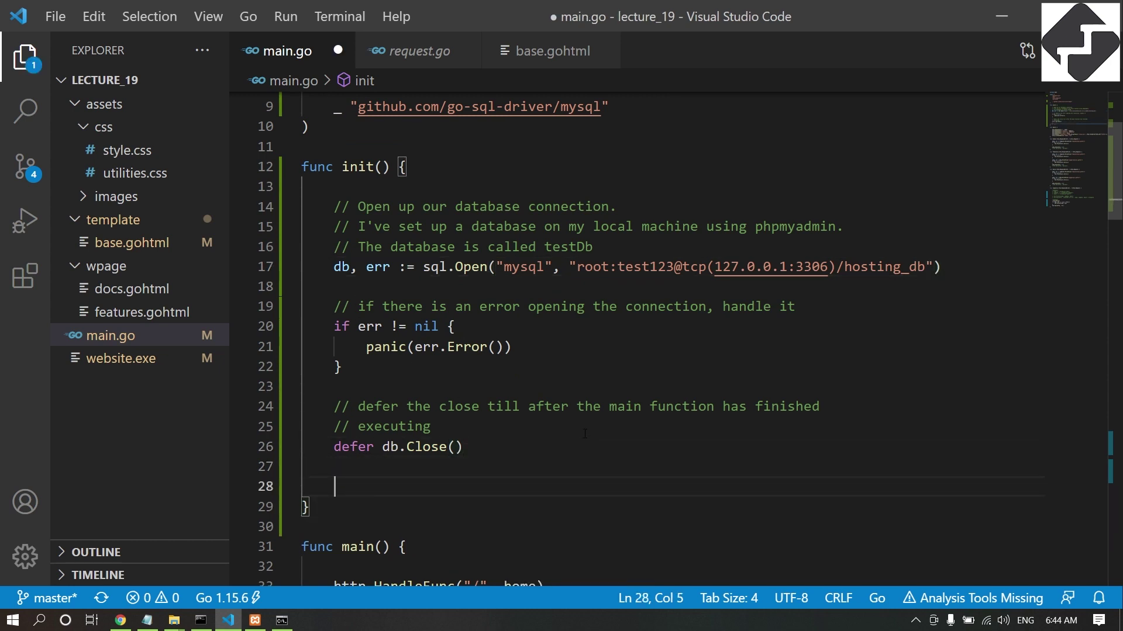
pyautogui.write('fmt.Println("db connection successful')
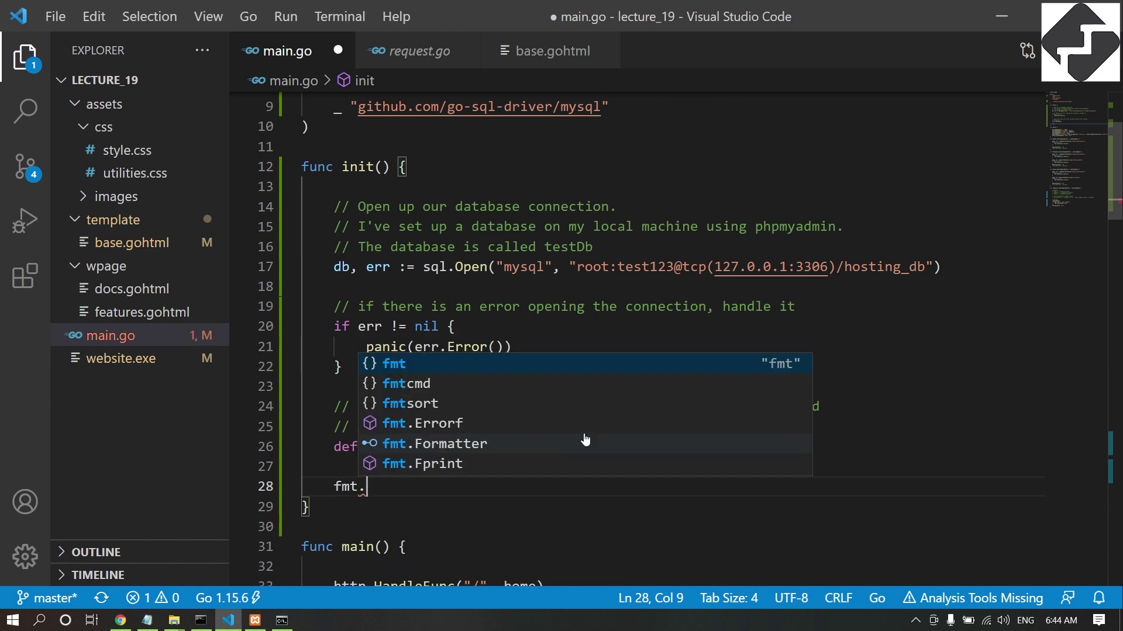
pyautogui.hotkey('ctrl', 's')
pyautogui.click(201, 620)
pyautogui.press('Return')
# Clear the console and build the program with go build -o website.exe.
pyautogui.write('cls')
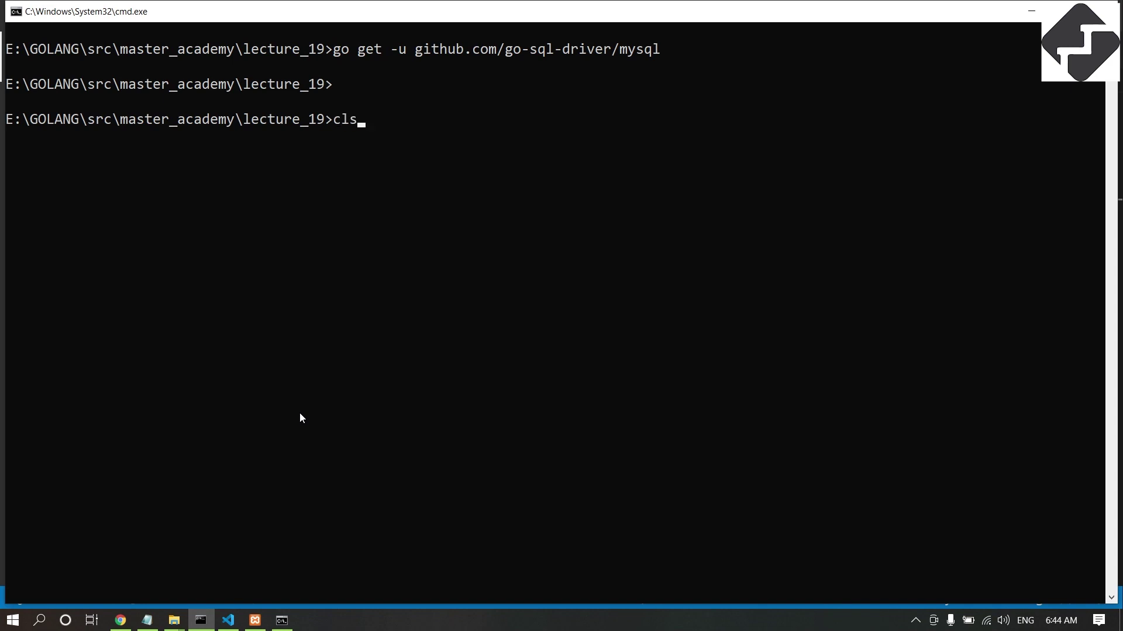
pyautogui.press('Return')
pyautogui.press('Up')
pyautogui.press('Up')
pyautogui.press('BackSpace')
pyautogui.press('BackSpace')
pyautogui.press('BackSpace')
pyautogui.press('BackSpace')
pyautogui.press('BackSpace')
pyautogui.press('BackSpace')
pyautogui.press('BackSpace')
pyautogui.press('BackSpace')
pyautogui.press('BackSpace')
pyautogui.press('BackSpace')
pyautogui.press('BackSpace')
pyautogui.press('BackSpace')
pyautogui.press('BackSpace')
pyautogui.press('BackSpace')
pyautogui.press('BackSpace')
pyautogui.press('BackSpace')
pyautogui.press('BackSpace')
pyautogui.press('BackSpace')
pyautogui.press('BackSpace')
pyautogui.press('BackSpace')
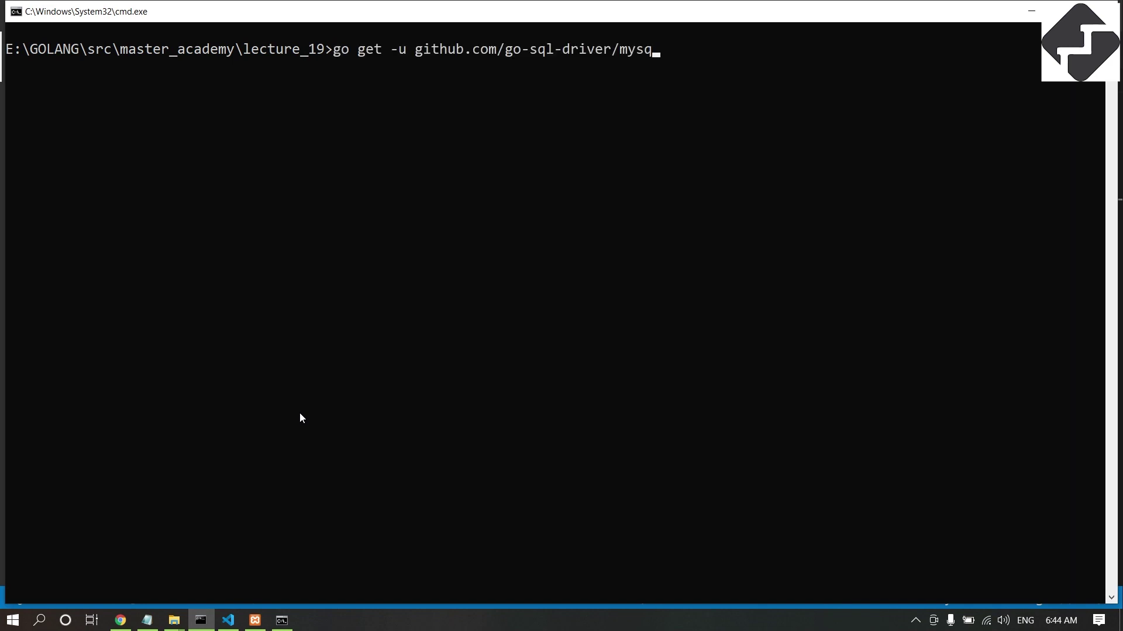
pyautogui.write('uild -o website.exe')
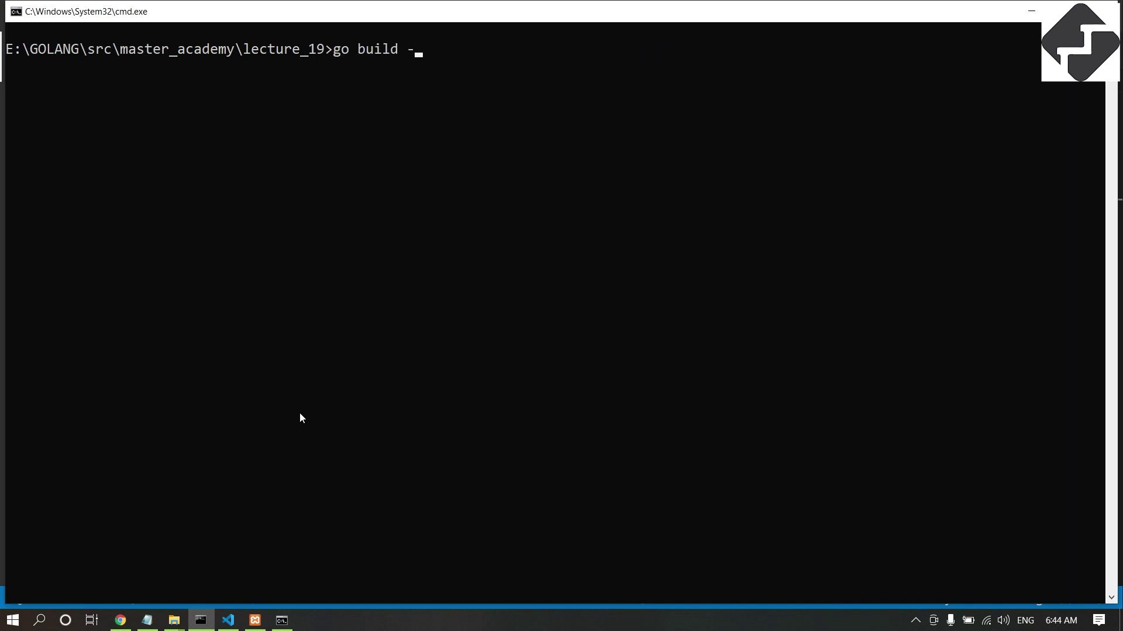
pyautogui.press('Return')
# Run website.exe, confirm the 'db connection successful' output, and return to main.go.
pyautogui.write('web')
pyautogui.press('Tab')
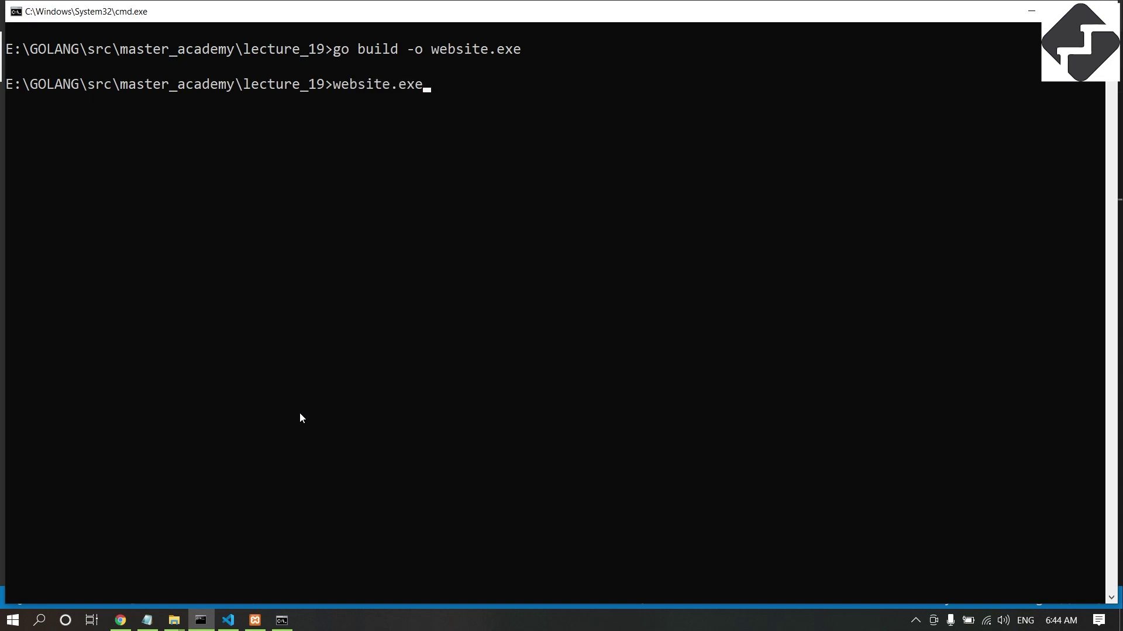
pyautogui.press('Return')
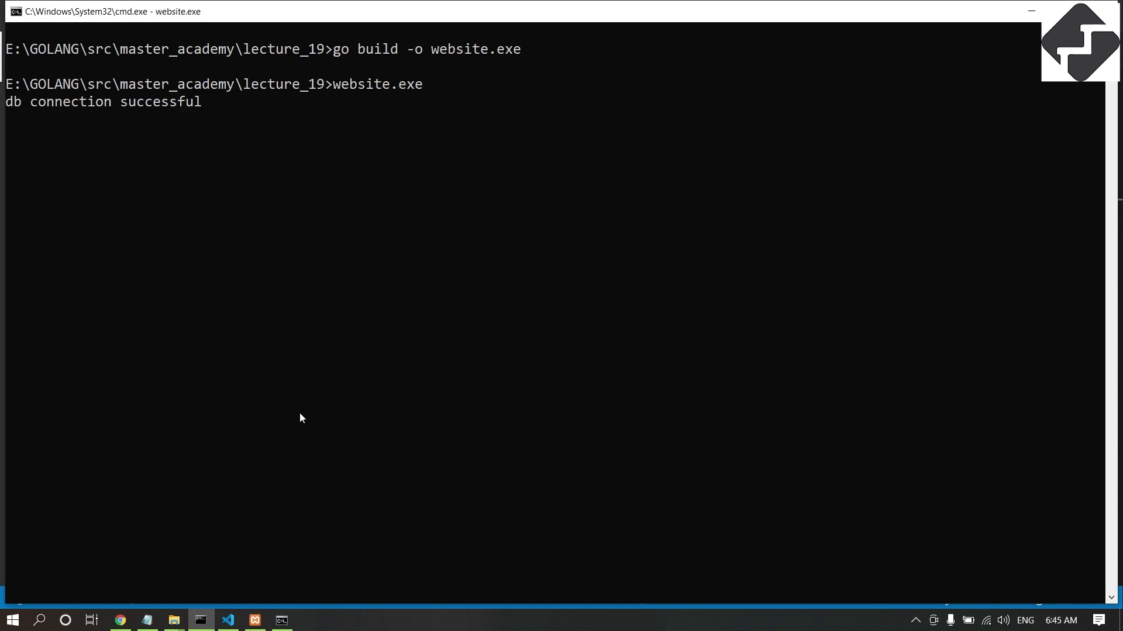
pyautogui.moveTo(11, 107); pyautogui.dragTo(10, 124)
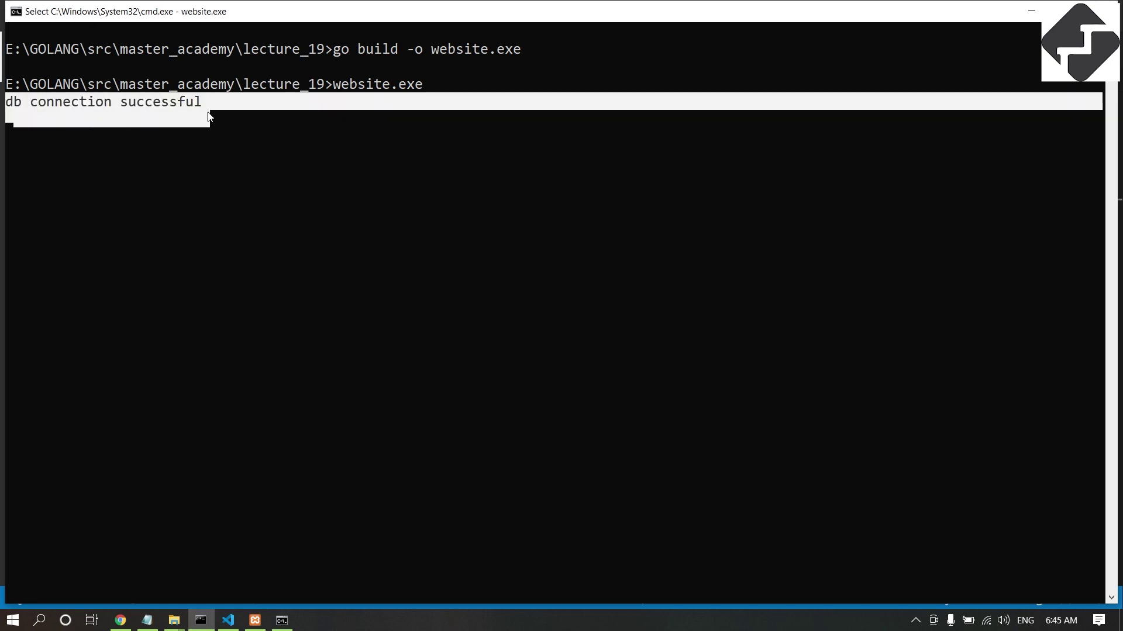
pyautogui.click(228, 620)
pyautogui.click(391, 347)
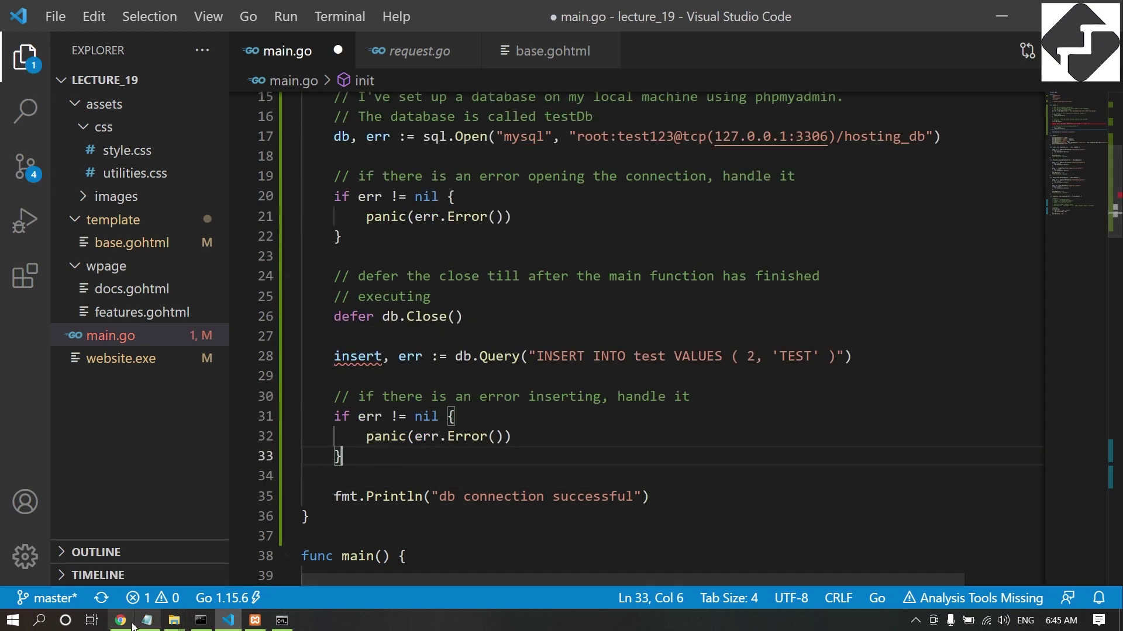
# Open the Insert form for hosting_db's request table in phpMyAdmin.
pyautogui.click(121, 620)
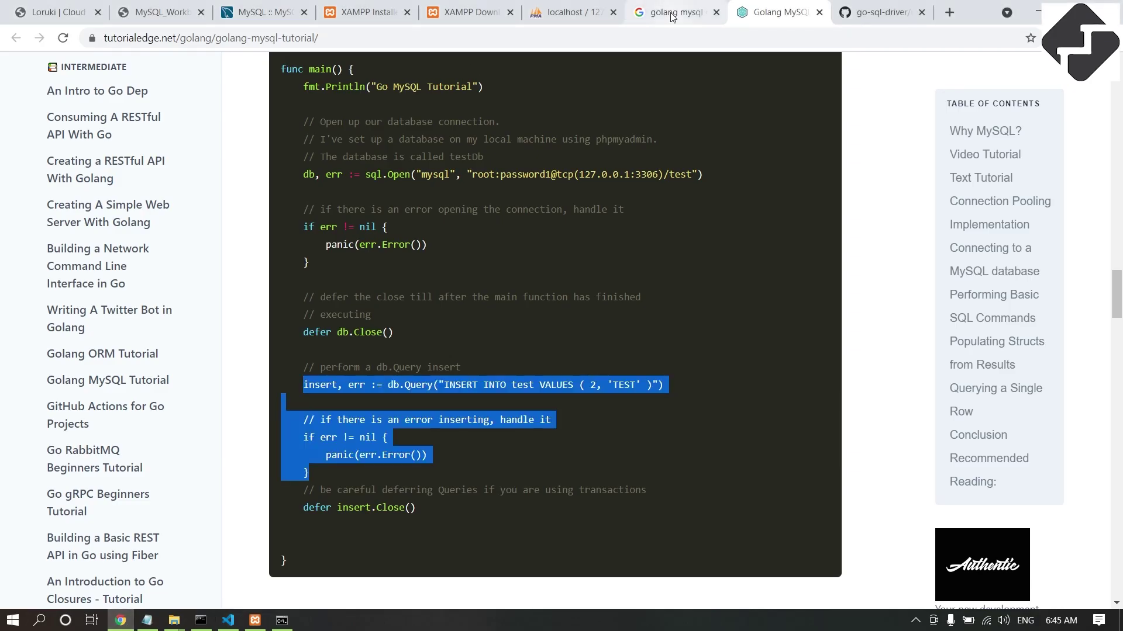
pyautogui.click(548, 8)
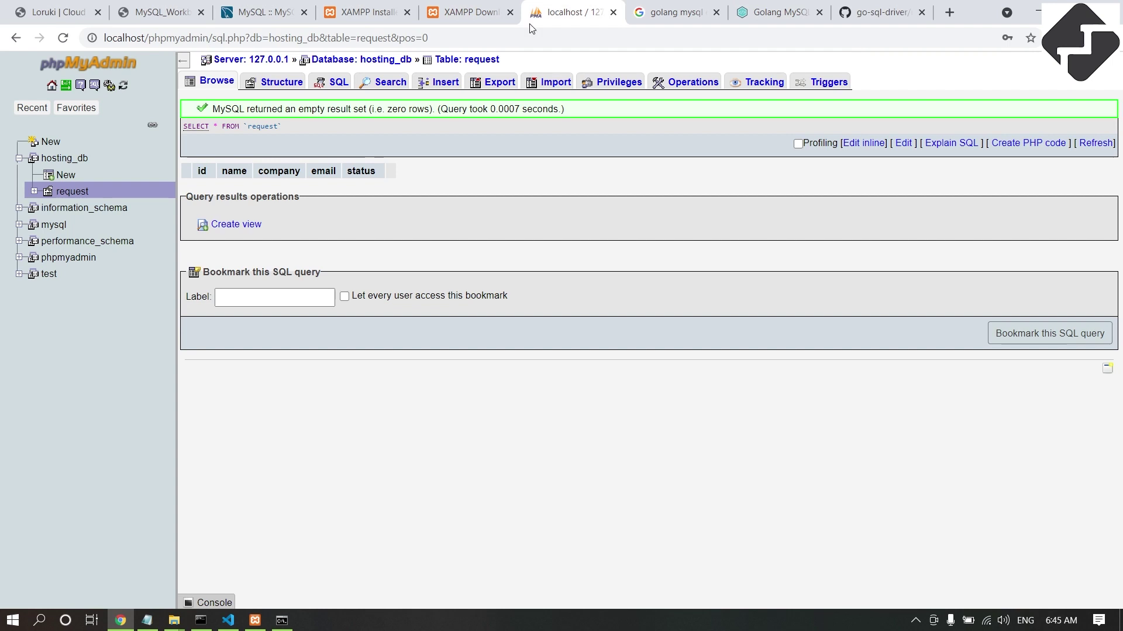
pyautogui.click(72, 193)
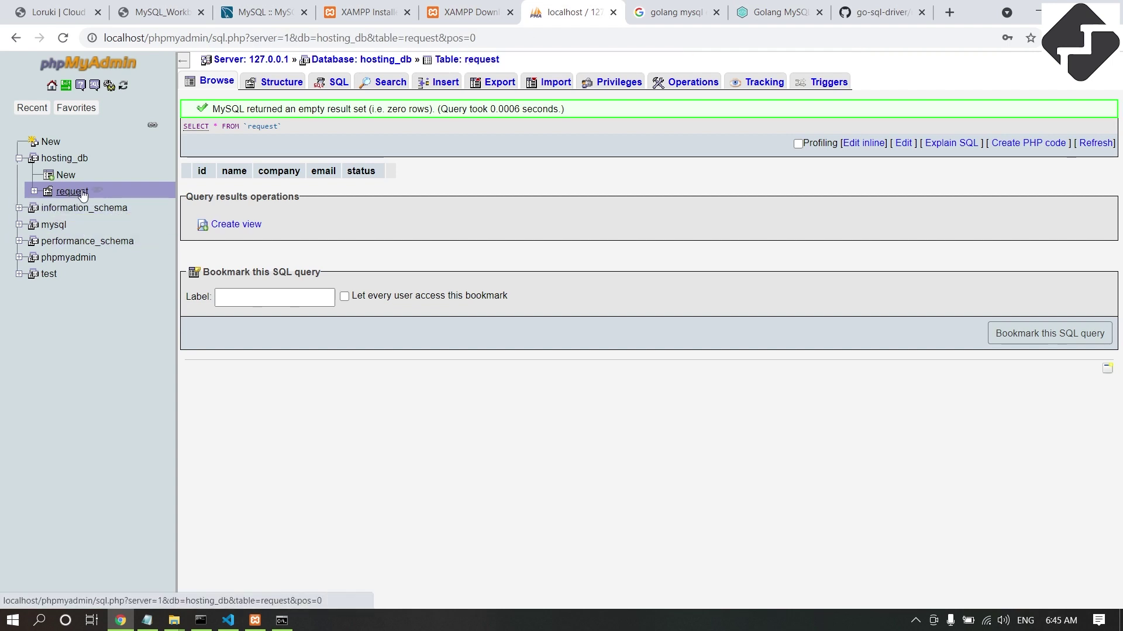
pyautogui.click(441, 83)
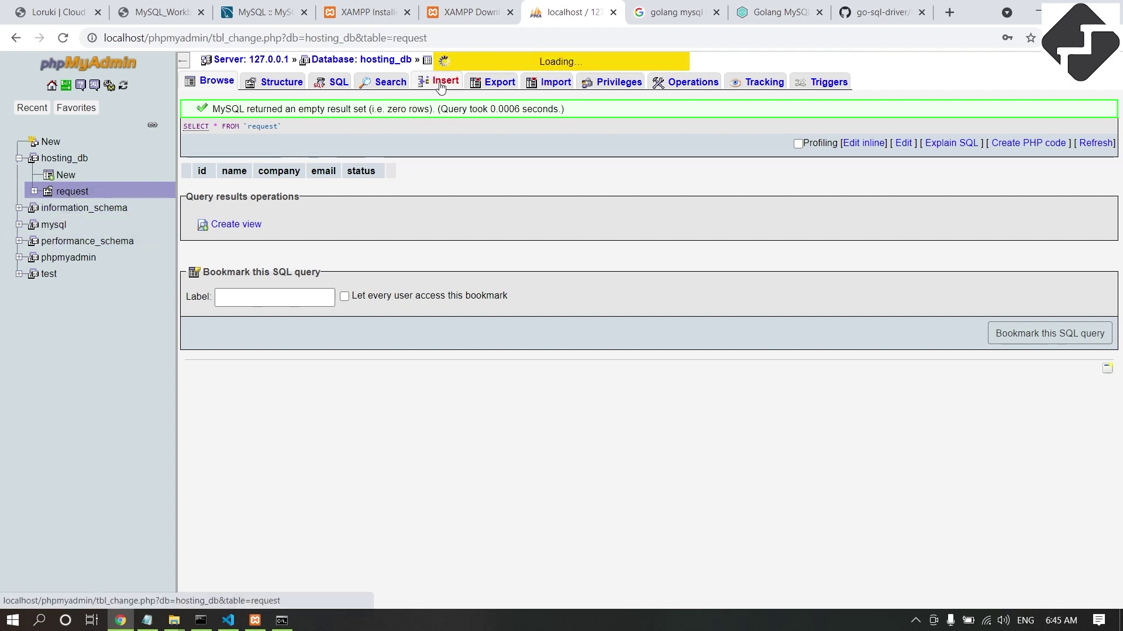
# Insert a row with company MATEORS DOT COM, an admin e-mail address and status 1, leaving id blank.
pyautogui.click(531, 160)
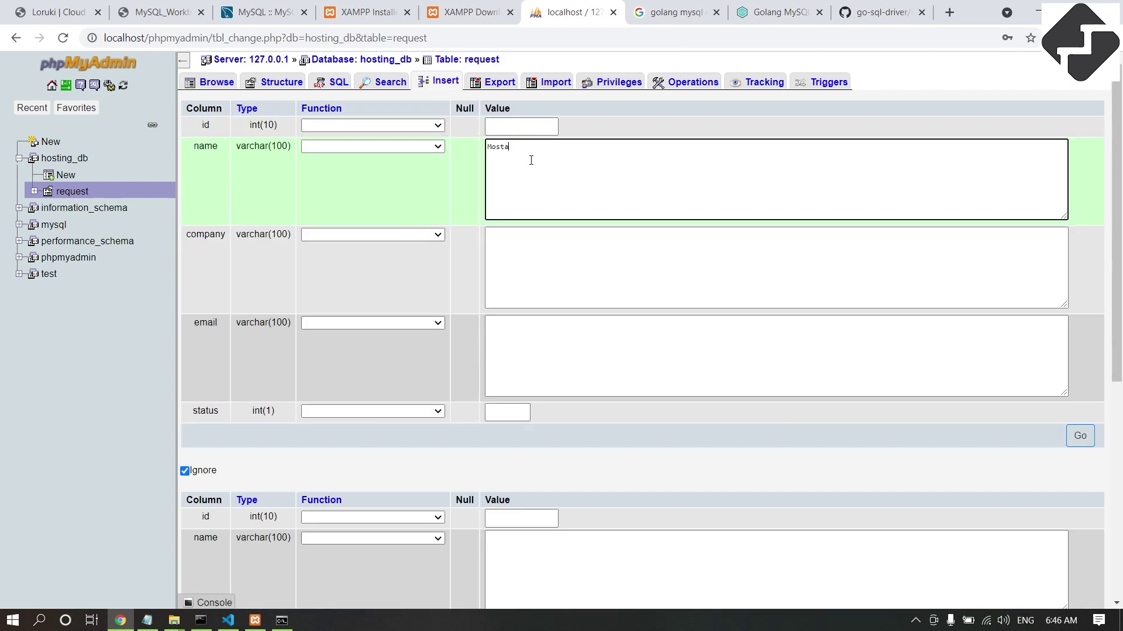
pyautogui.press('Tab')
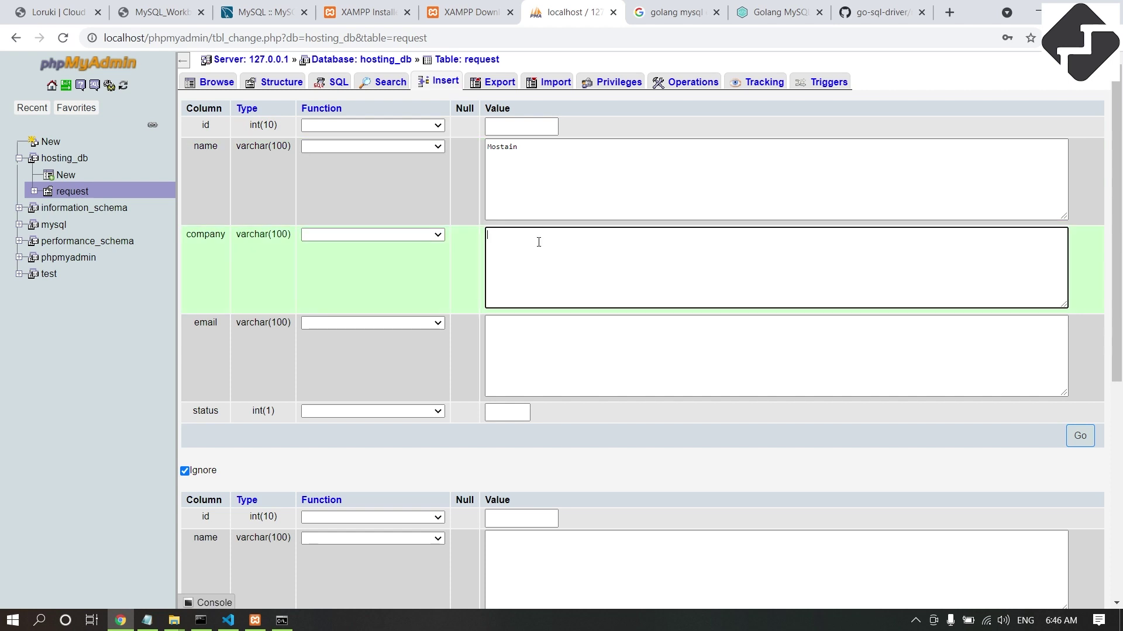
pyautogui.write('MATEORS DOT COM')
pyautogui.click(553, 355)
pyautogui.press('Tab')
pyautogui.write('1')
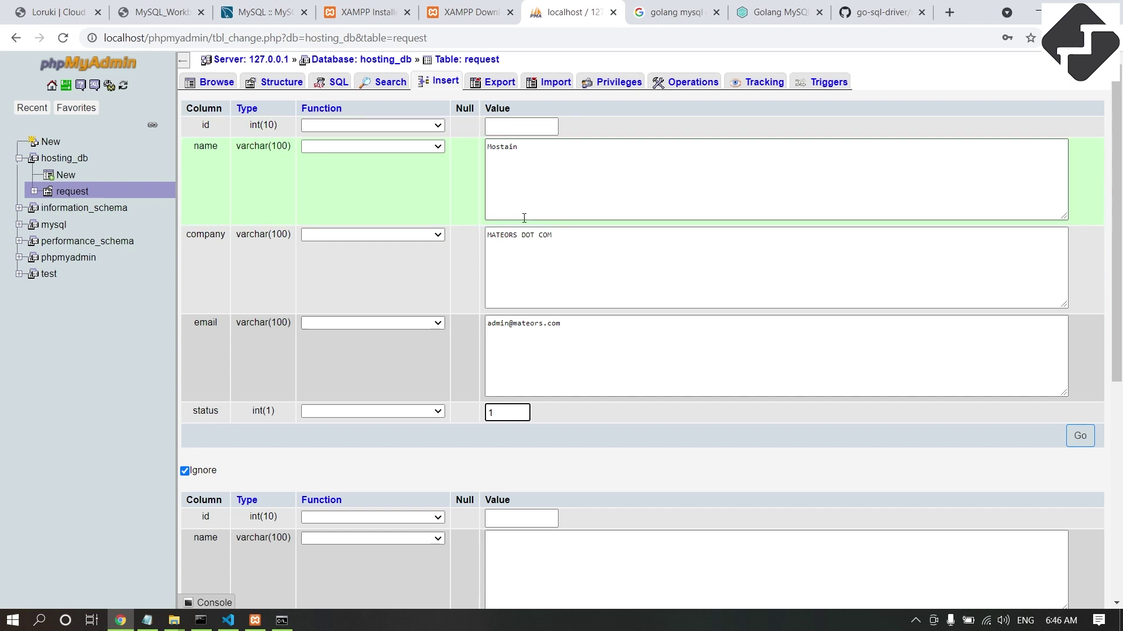
pyautogui.click(506, 126)
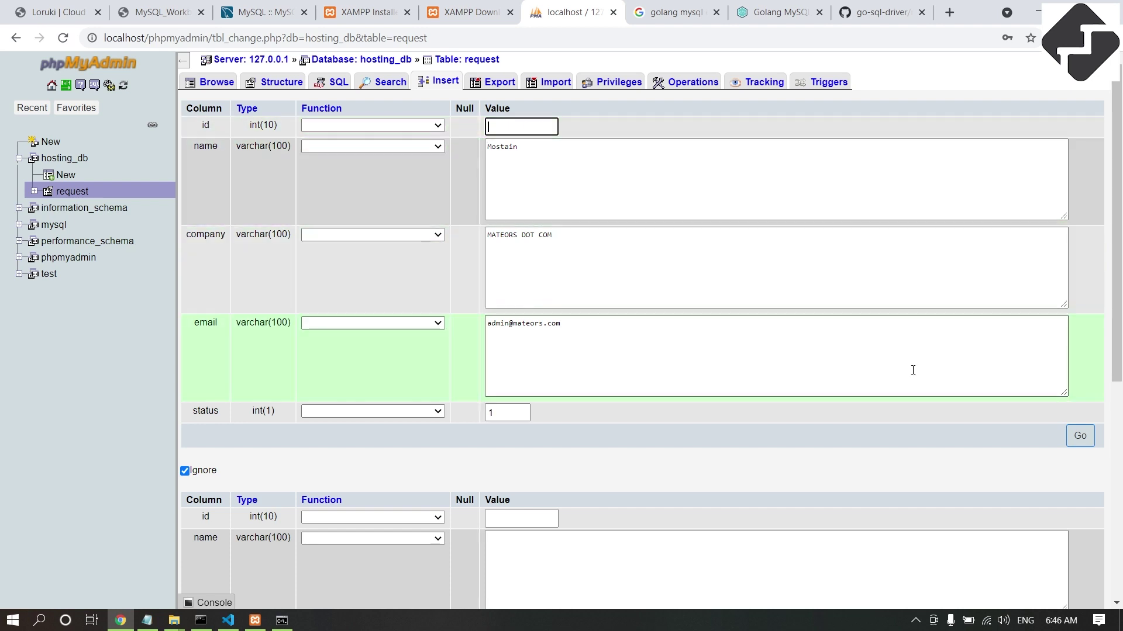
pyautogui.click(1082, 442)
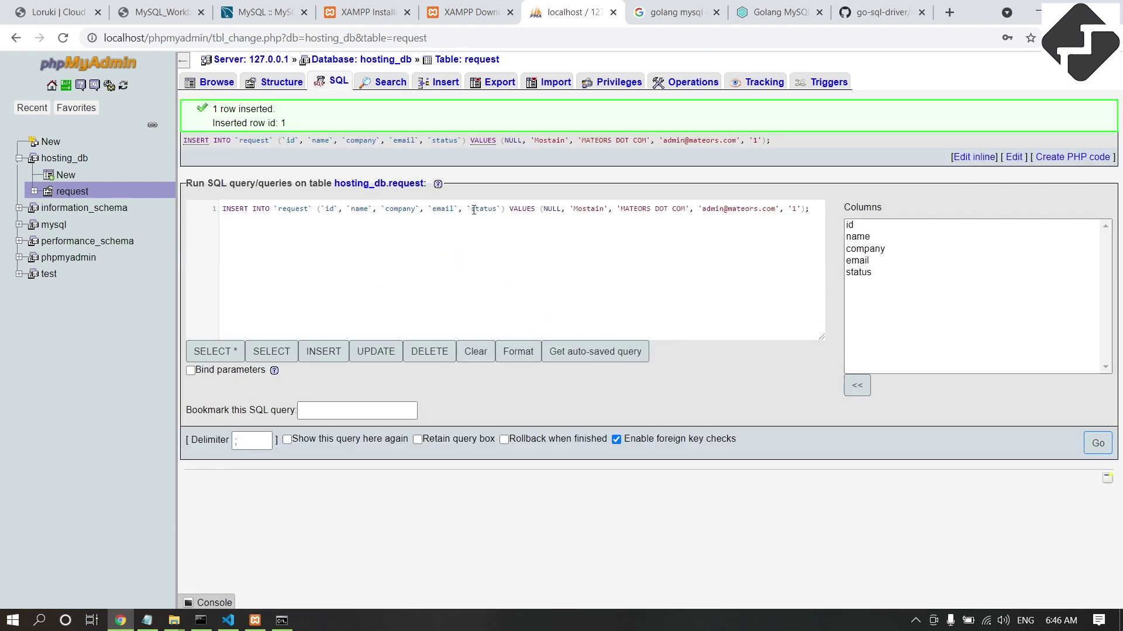
# Select the generated INSERT statement, then browse the request table showing the new row.
pyautogui.moveTo(813, 207); pyautogui.dragTo(560, 201)
pyautogui.hotkey('ctrl', 'c')
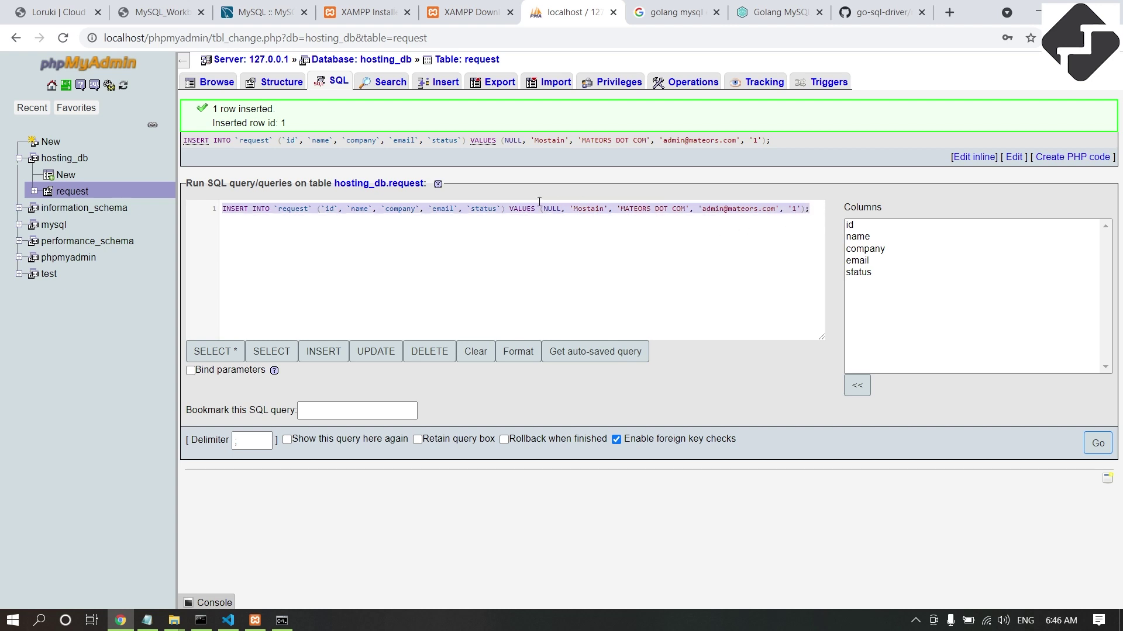
pyautogui.moveTo(292, 203); pyautogui.dragTo(221, 209)
pyautogui.click(70, 191)
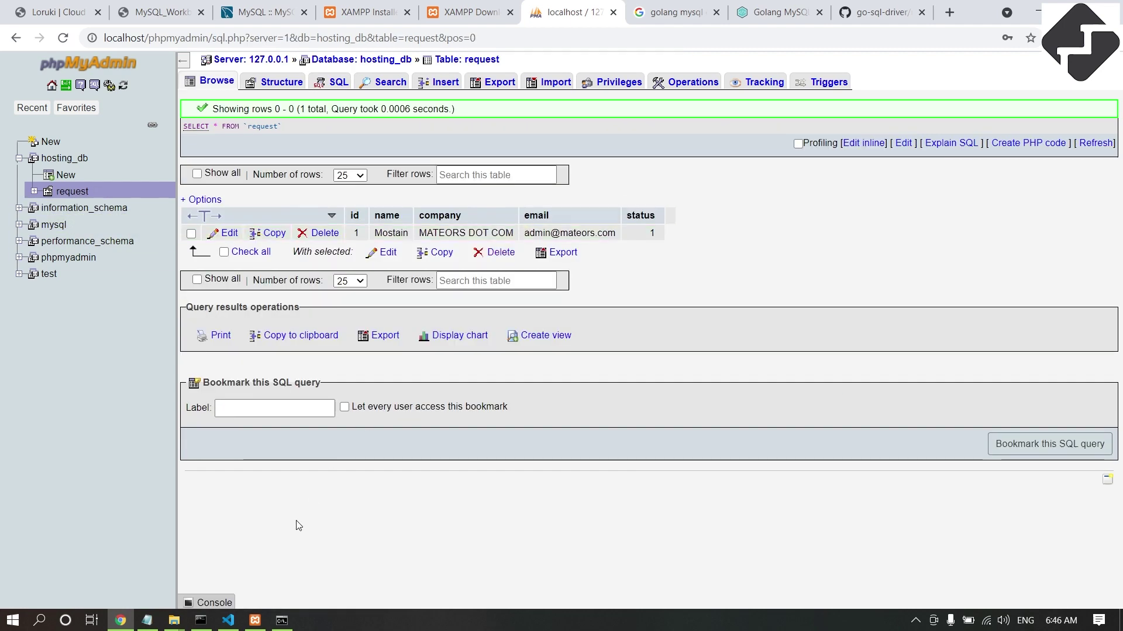
# Replace the test insert in main.go's db.Query with the copied INSERT INTO `request` statement and save.
pyautogui.click(228, 620)
pyautogui.click(535, 357)
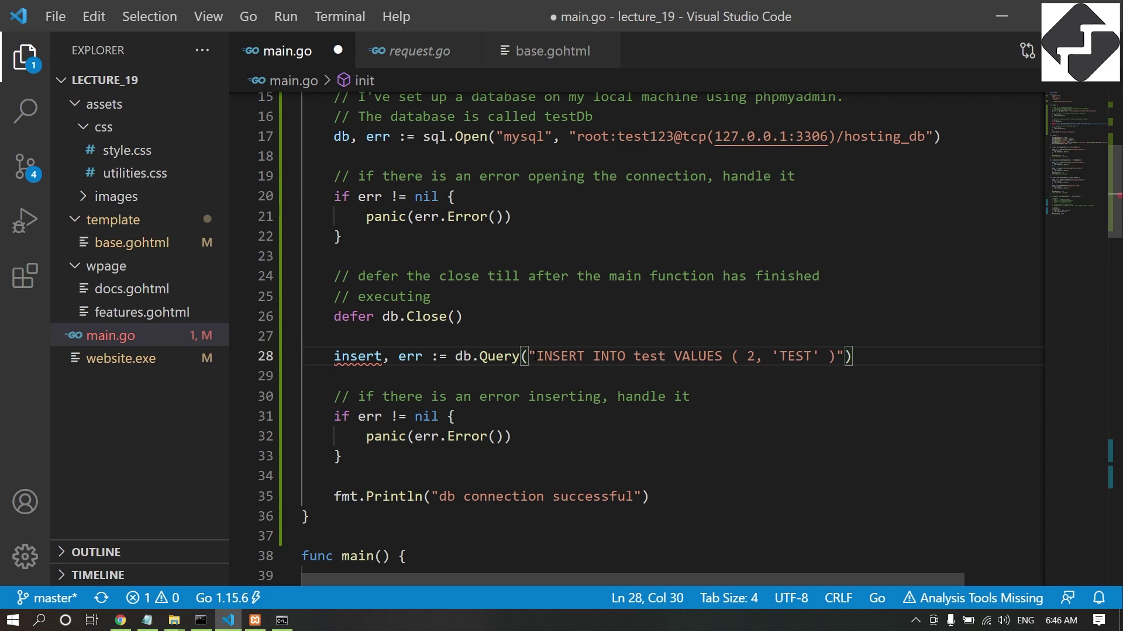
pyautogui.moveTo(536, 356); pyautogui.dragTo(838, 356)
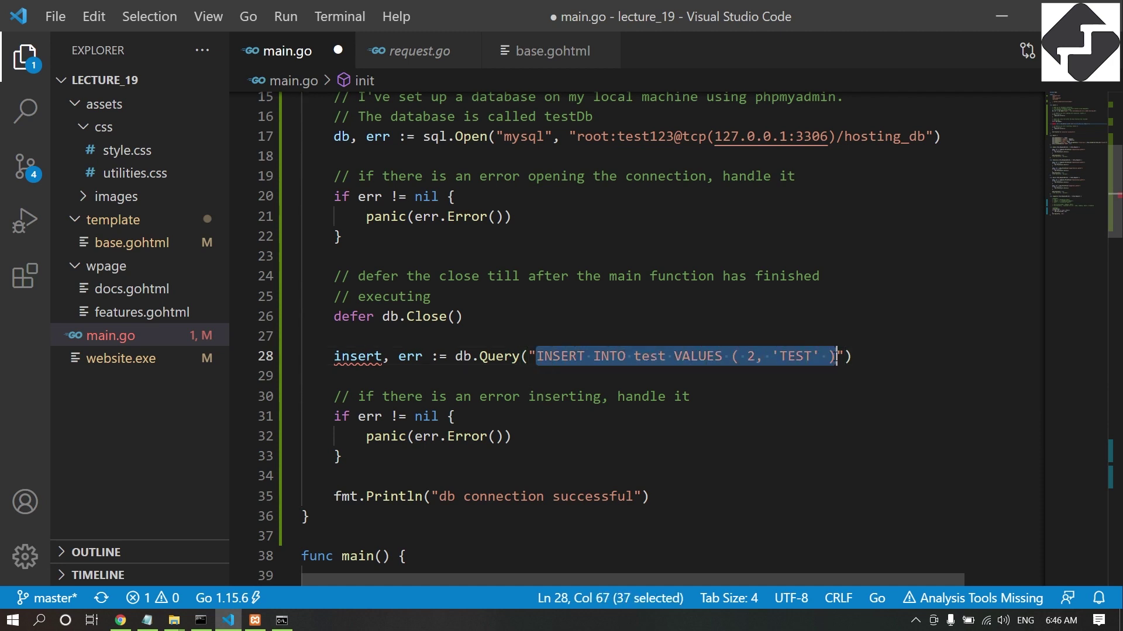
pyautogui.hotkey('ctrl', 'v')
pyautogui.hotkey('ctrl', 's')
pyautogui.moveTo(745, 579); pyautogui.dragTo(420, 580)
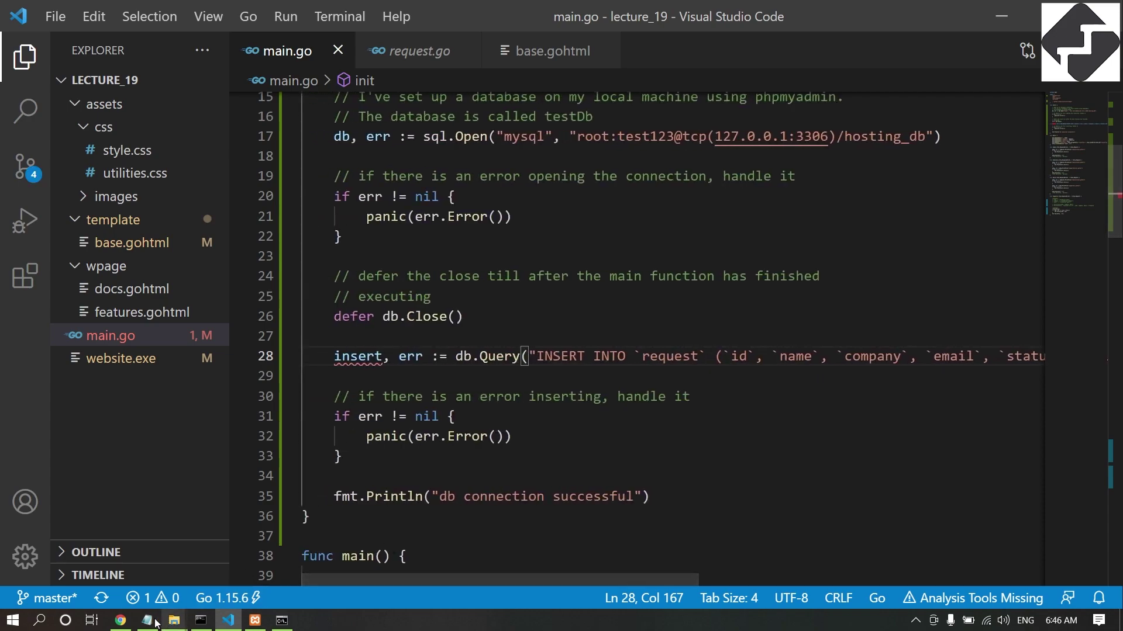
pyautogui.click(121, 621)
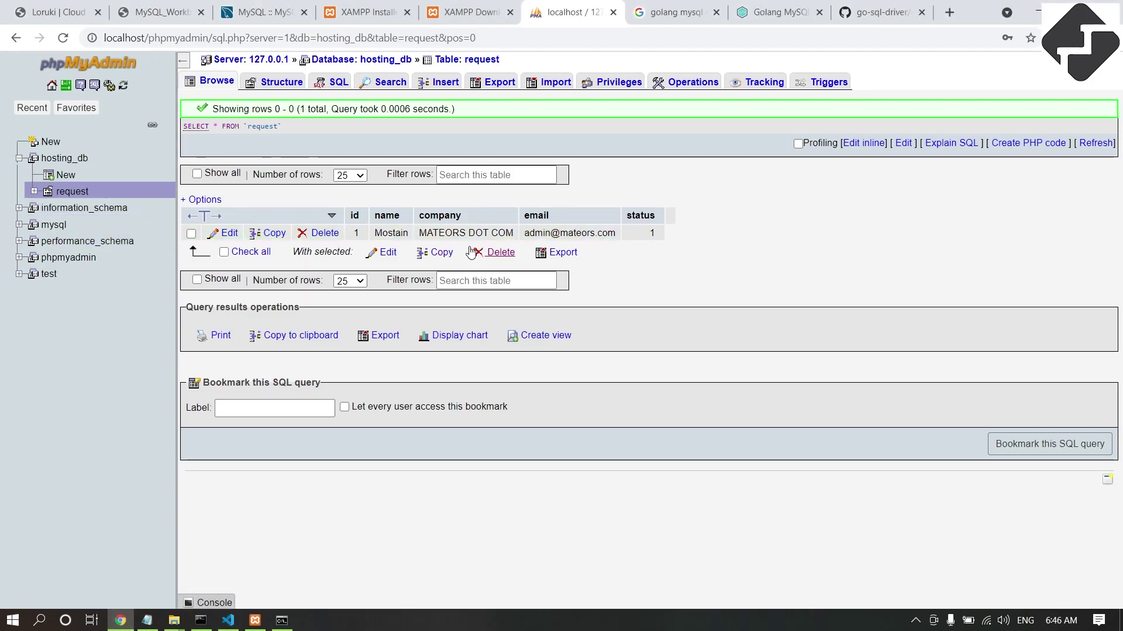
# Reload the request table and delete test row id 1 so the table is empty.
pyautogui.click(72, 192)
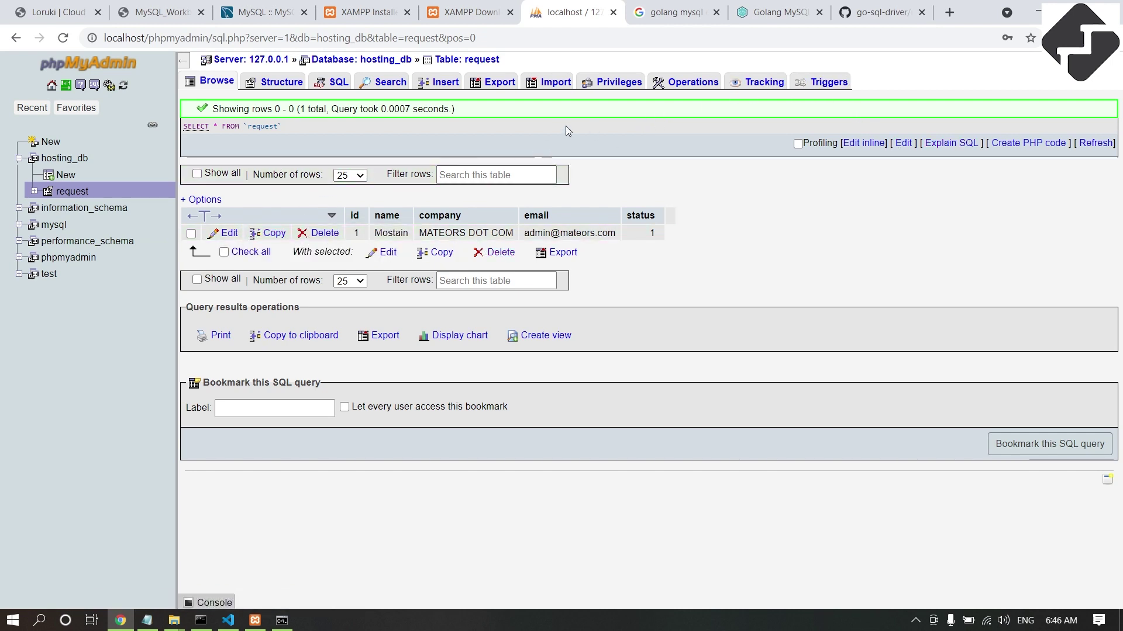
pyautogui.click(333, 235)
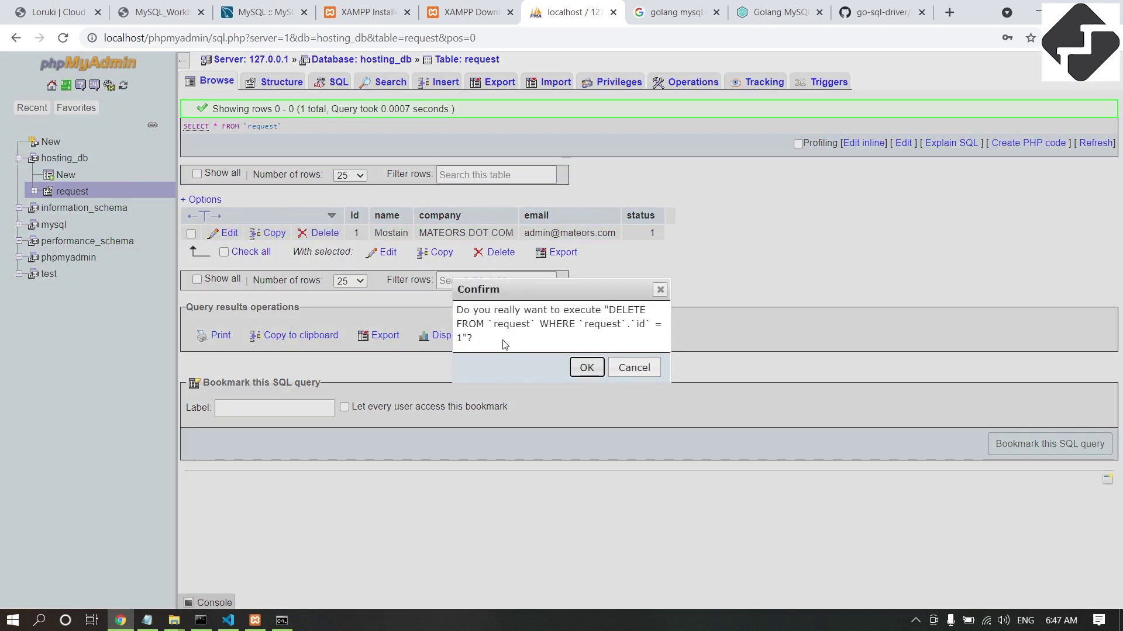
pyautogui.click(583, 369)
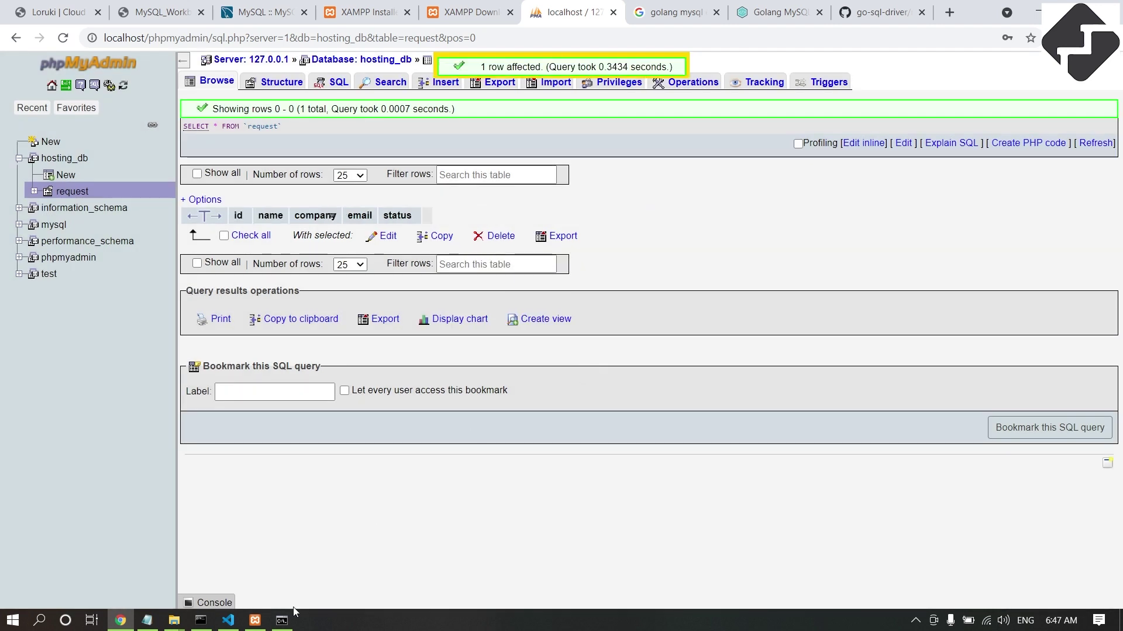
pyautogui.click(228, 620)
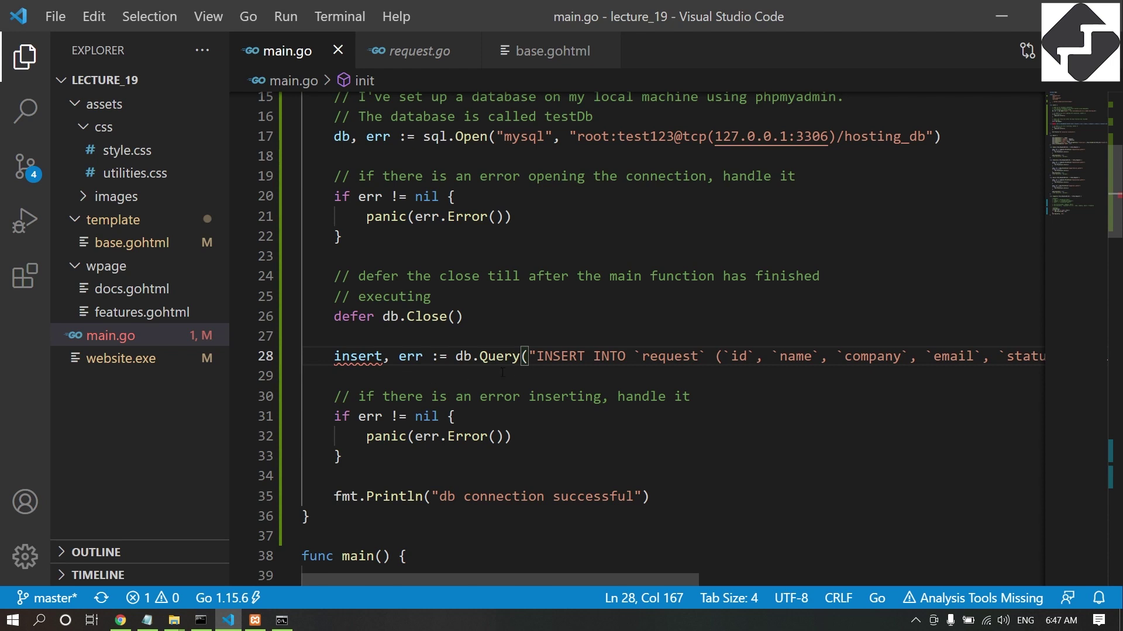
# Remove the blank line under the INSERT query in main.go.
pyautogui.doubleClick(376, 356)
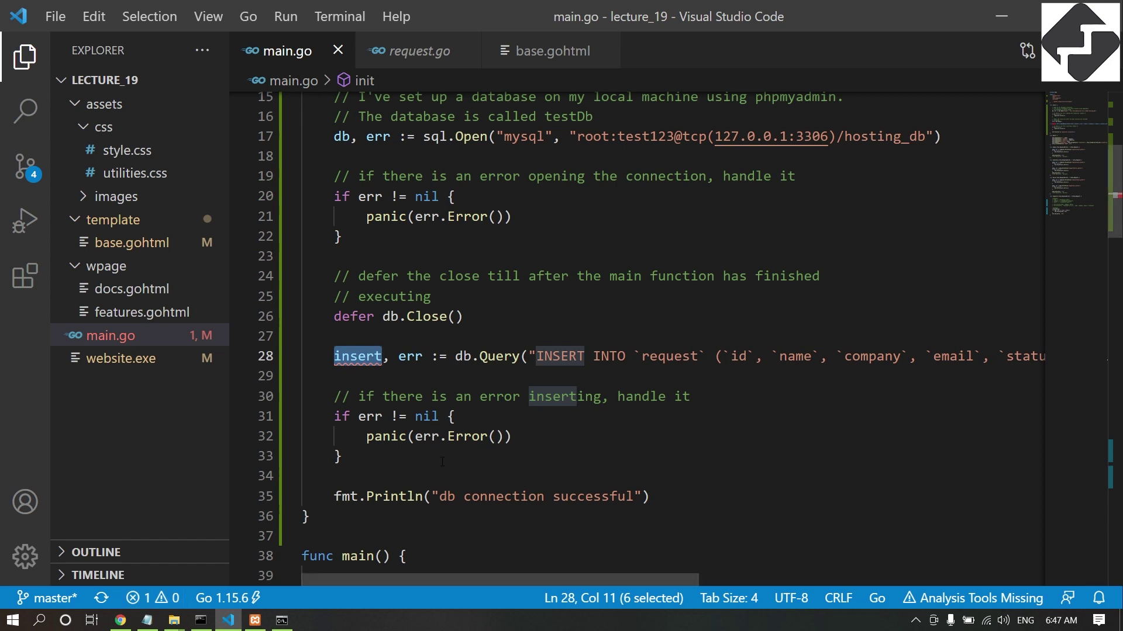
pyautogui.press('End')
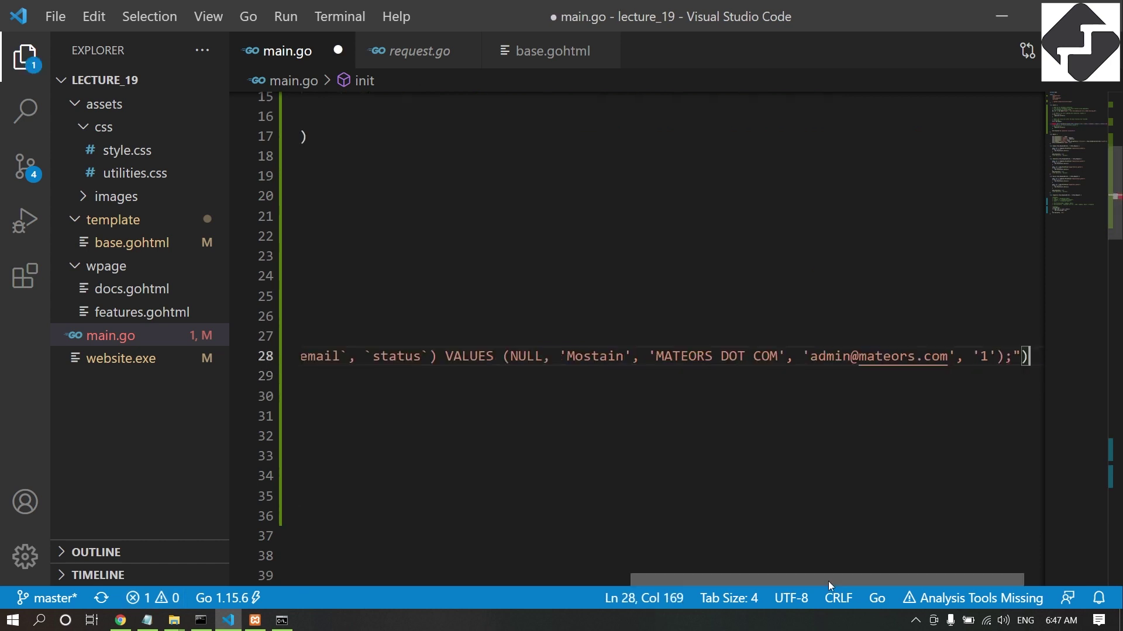
pyautogui.press('Delete')
pyautogui.moveTo(696, 581); pyautogui.dragTo(346, 580)
# Start a call on the insert result by writing 'insert.' on empty line 33.
pyautogui.click(432, 457)
pyautogui.doubleClick(357, 356)
pyautogui.hotkey('ctrl', 'c')
pyautogui.click(432, 457)
pyautogui.hotkey('ctrl', 'v')
pyautogui.write('.')
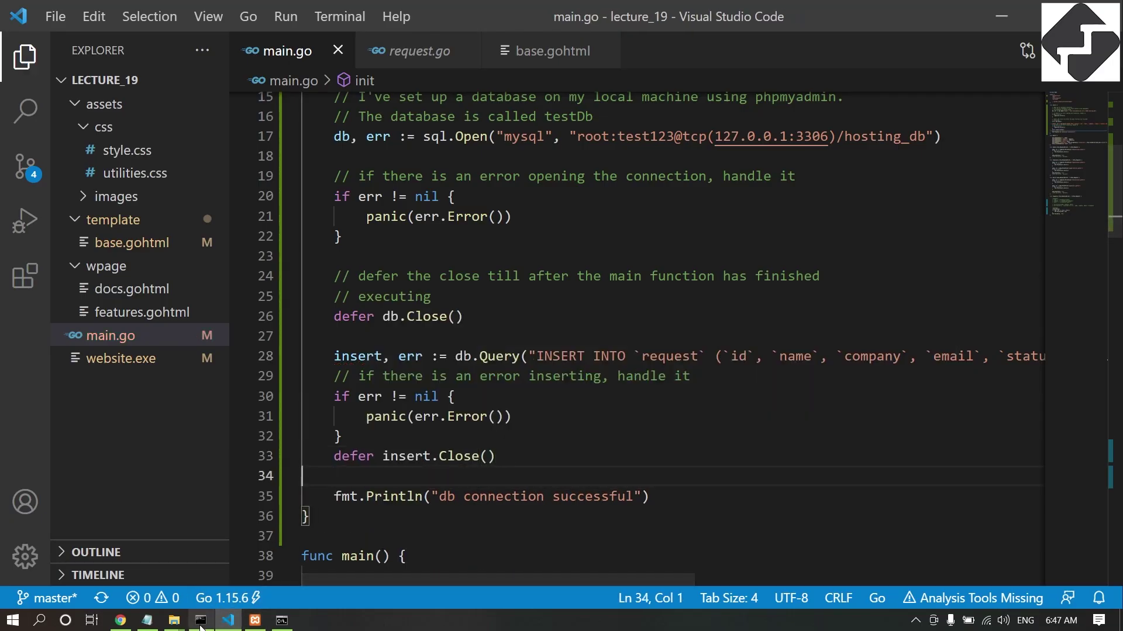
# Stop the program, clear the console, then rebuild website.exe and rerun it until it prints 'db connection successful'.
pyautogui.click(201, 620)
pyautogui.press('Return')
pyautogui.press('Return')
pyautogui.write('cls')
pyautogui.press('Return')
pyautogui.press('Up')
pyautogui.press('Up')
pyautogui.press('Up')
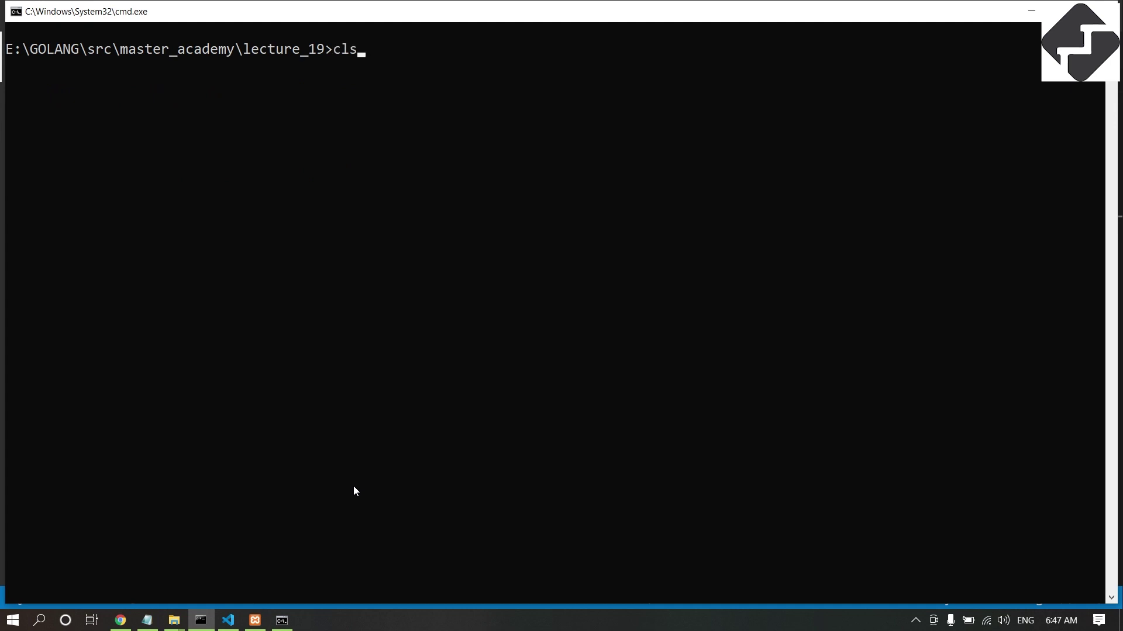
pyautogui.press('Return')
pyautogui.press('Down')
pyautogui.press('Return')
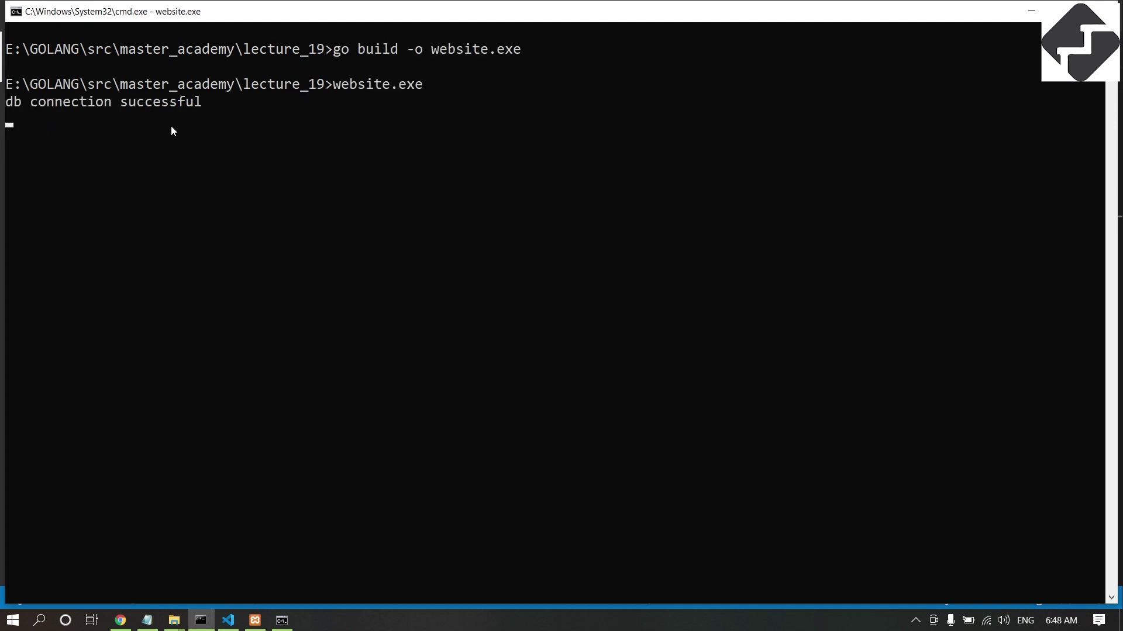
pyautogui.click(122, 618)
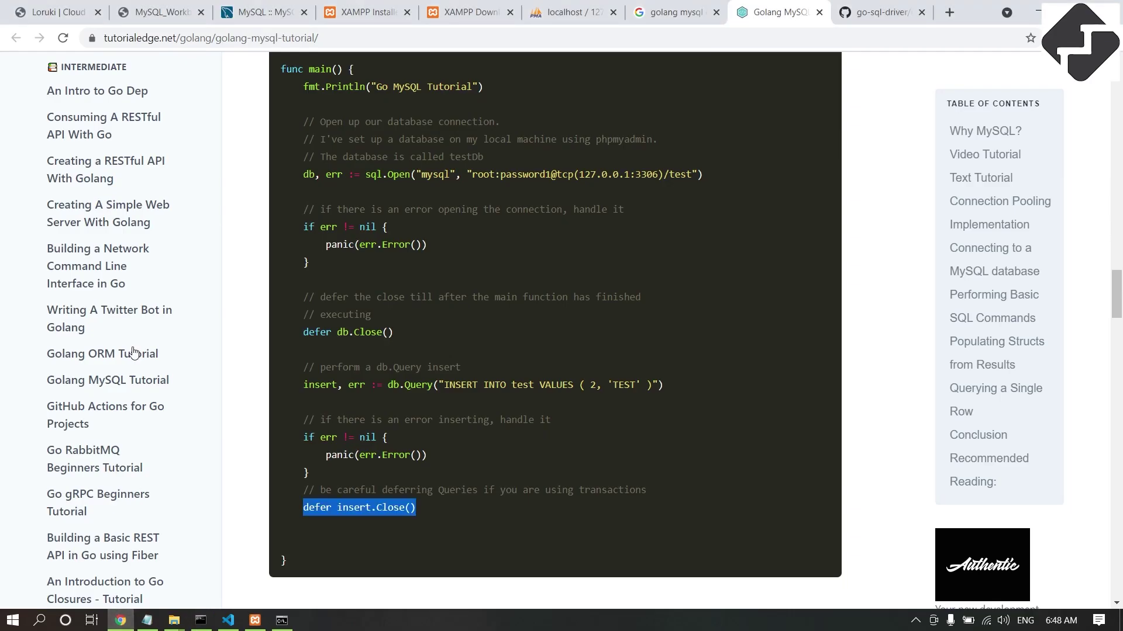
# Reload phpMyAdmin's request table to show the new row with id 2 and status 1.
pyautogui.click(554, 5)
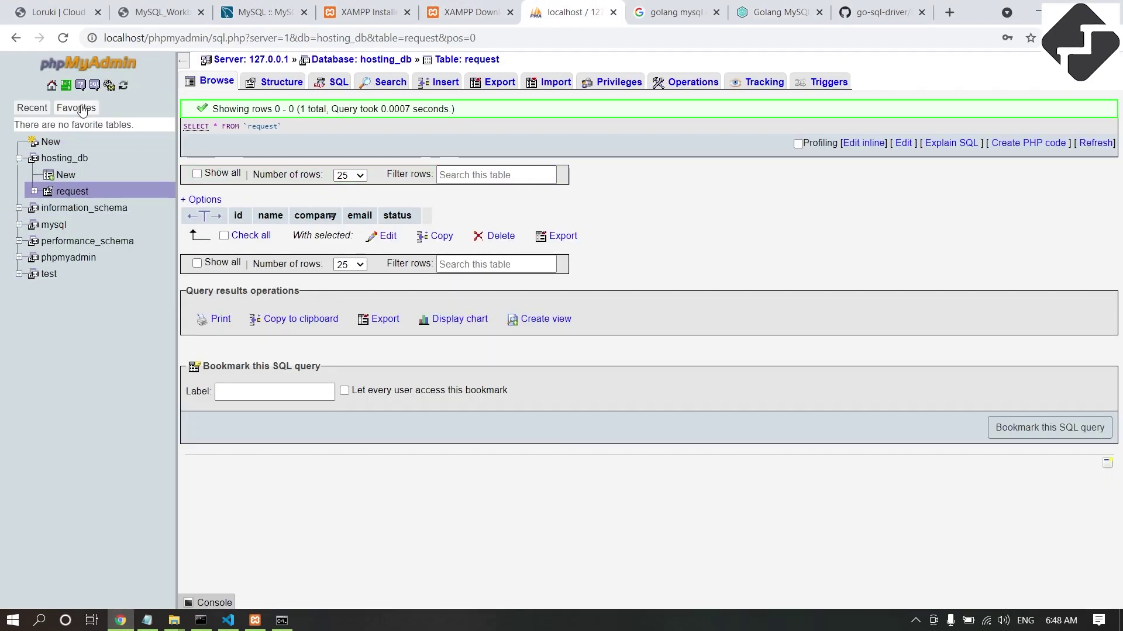
pyautogui.click(63, 40)
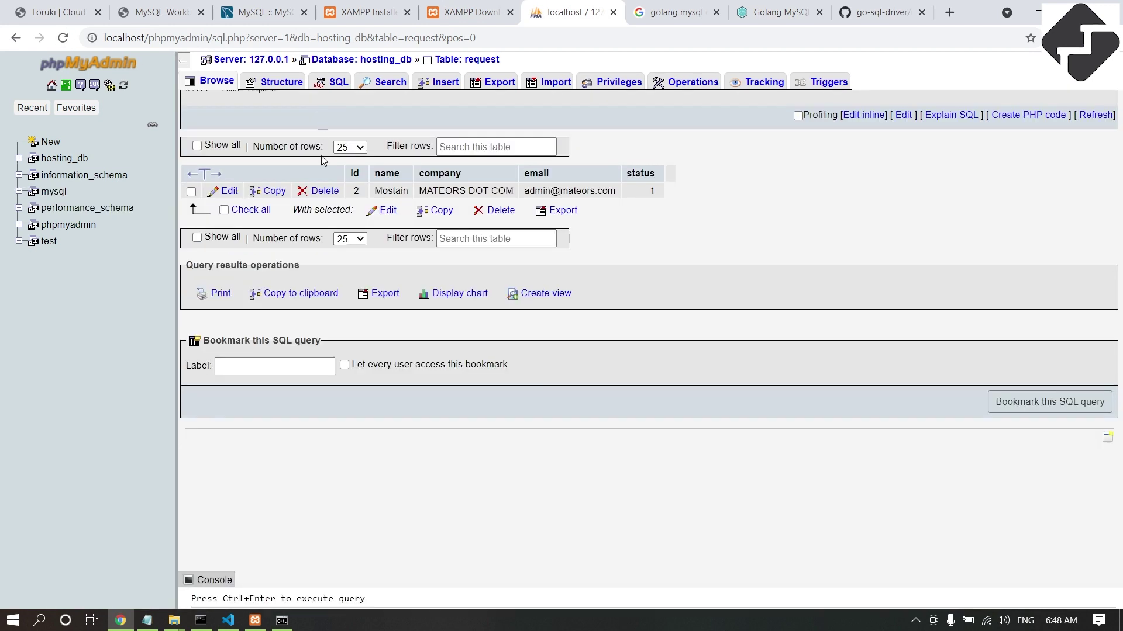